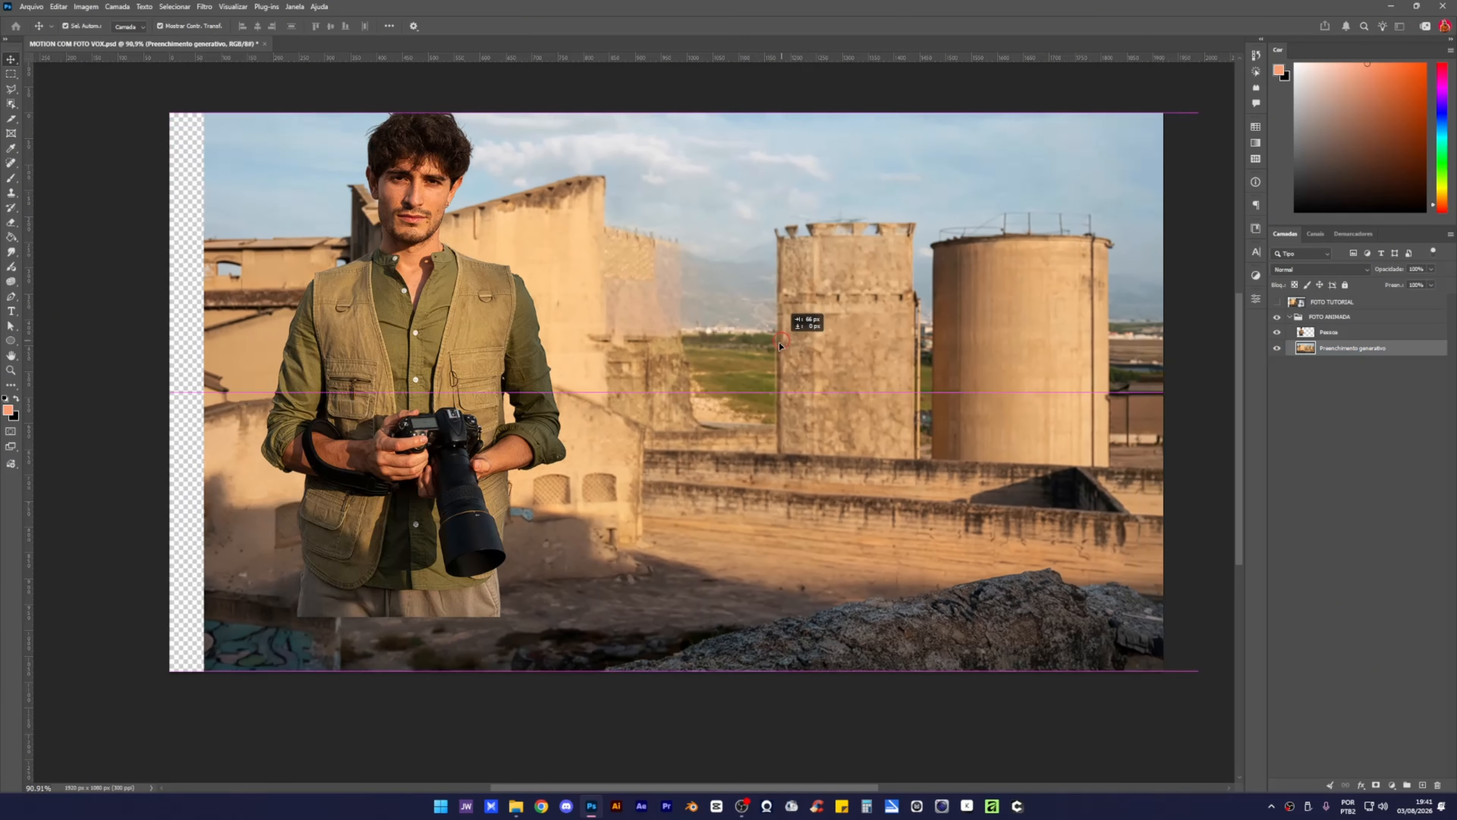
key("ctrl+z")
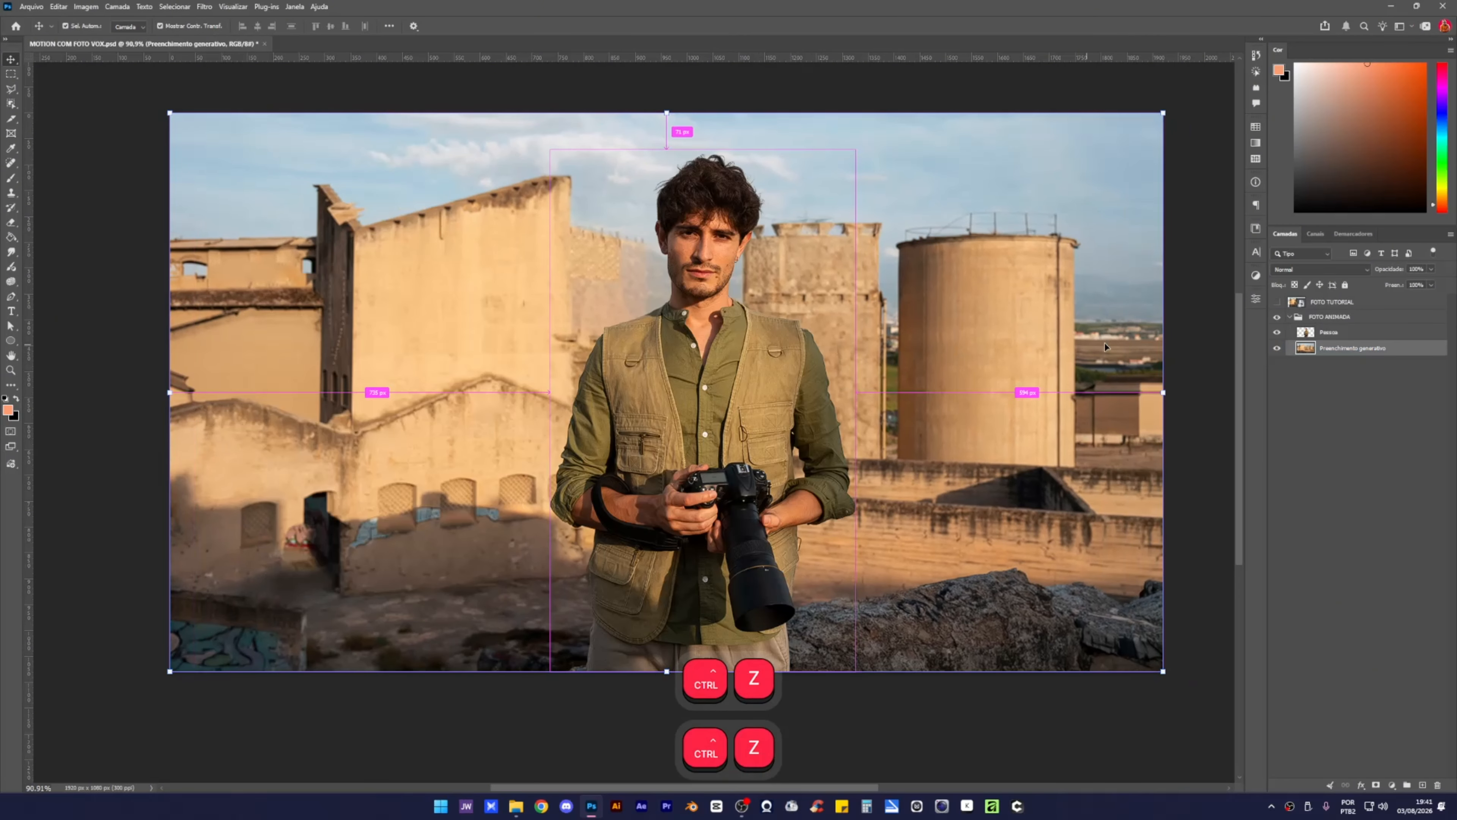
Undo the last transform, collapse and hide the FOTO ANIMADA group, and show the FOTO TUTORIAL photo.
left_click(1285, 319)
left_click(1288, 319)
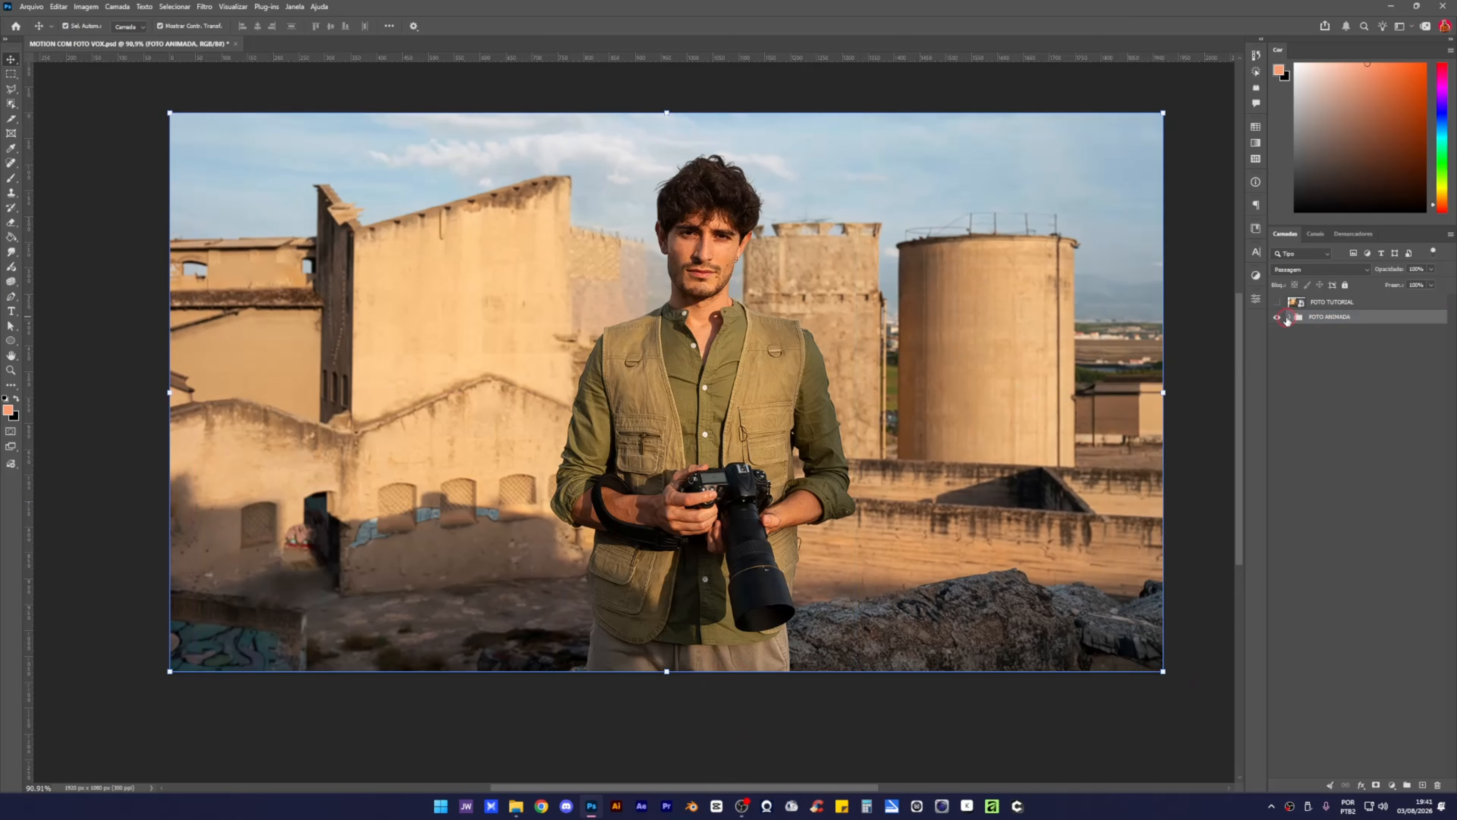
left_click(1278, 317)
left_click(1276, 303)
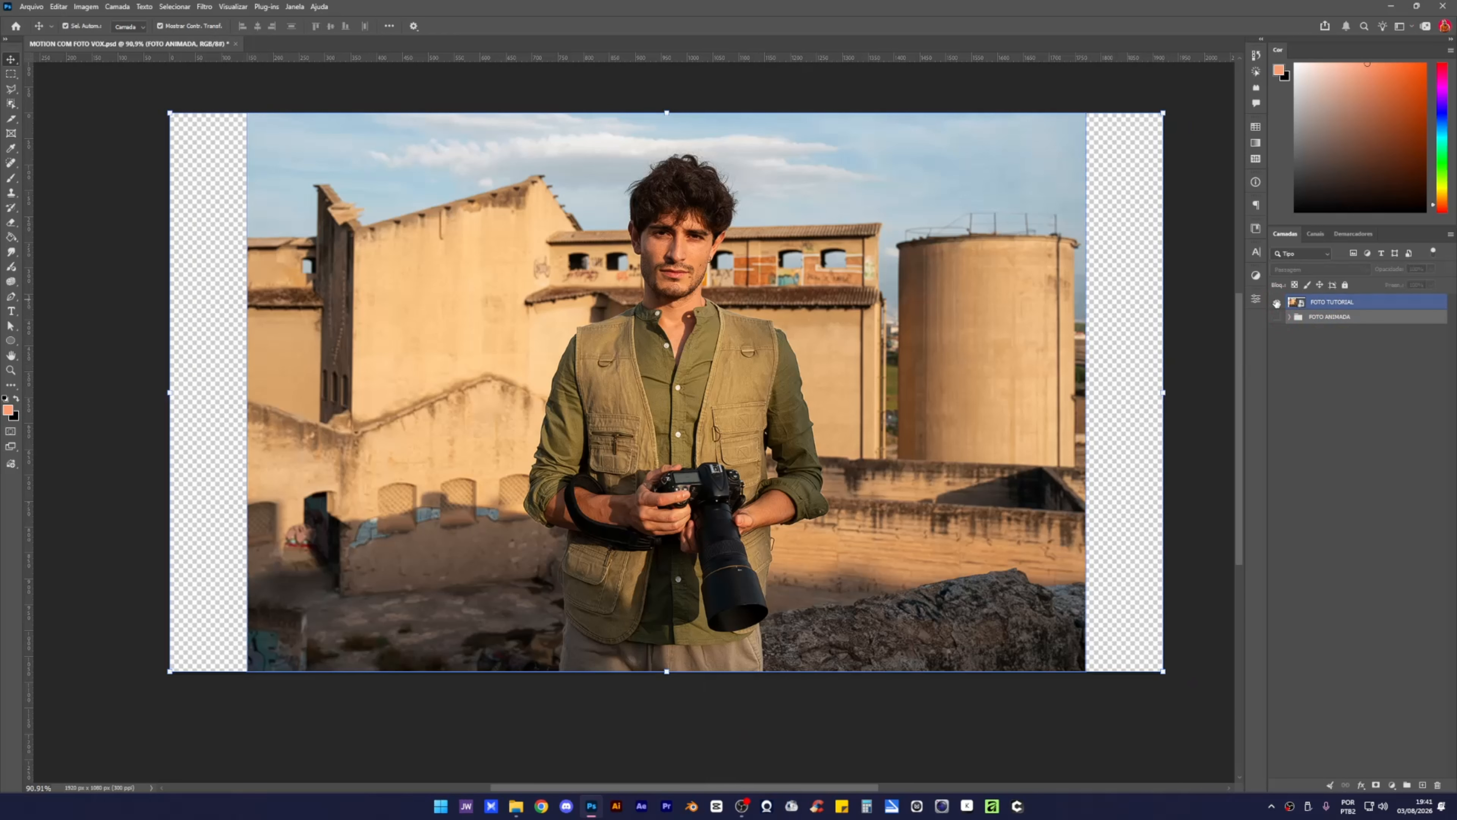
left_click_drag(755, 271, 695, 308)
Restore the photo's position and auto-select the man as the subject on FOTO TUTORIAL.
key("ctrl+z")
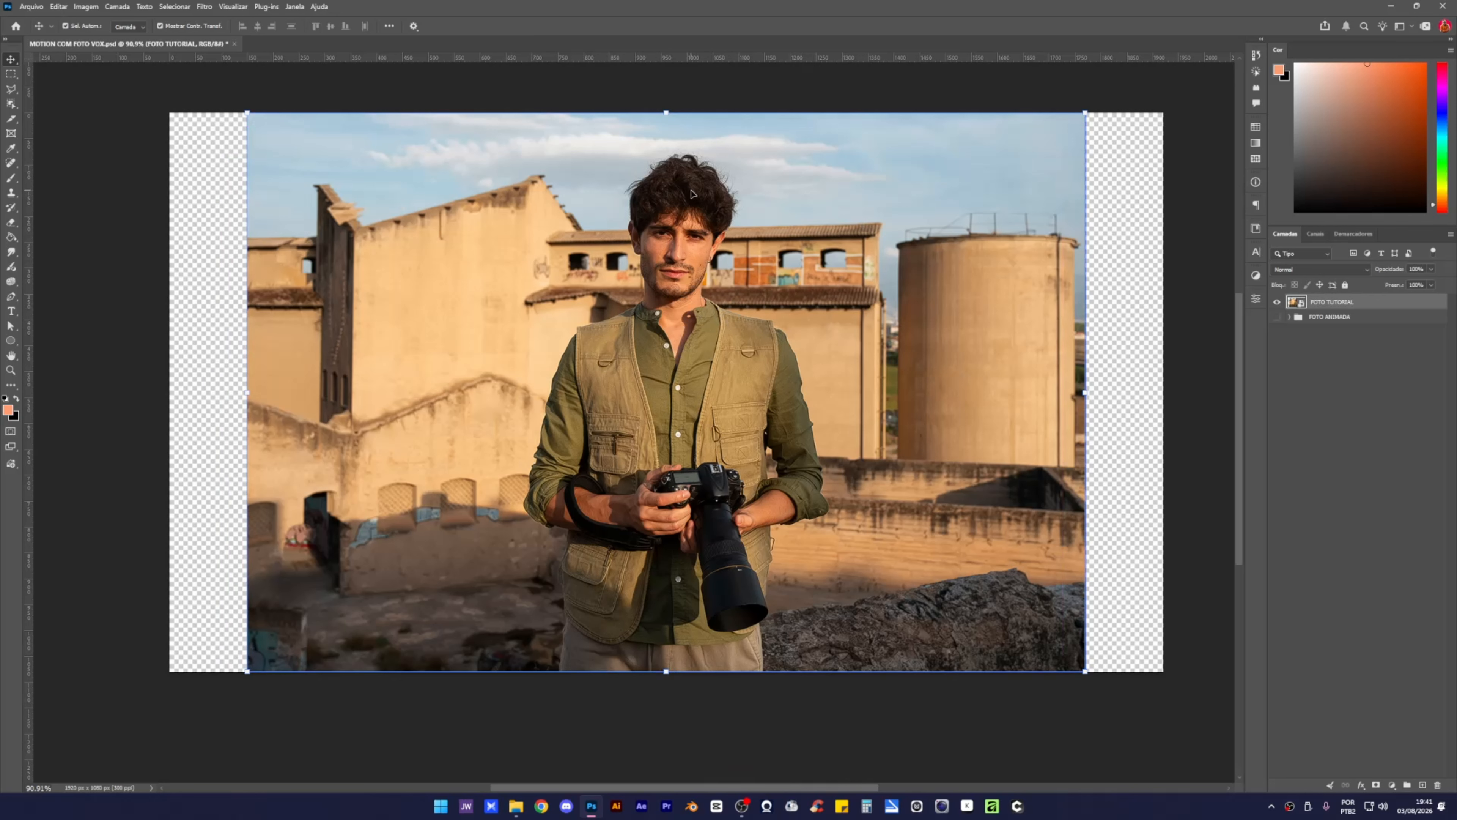
left_click(205, 235)
left_click(459, 382)
key("w")
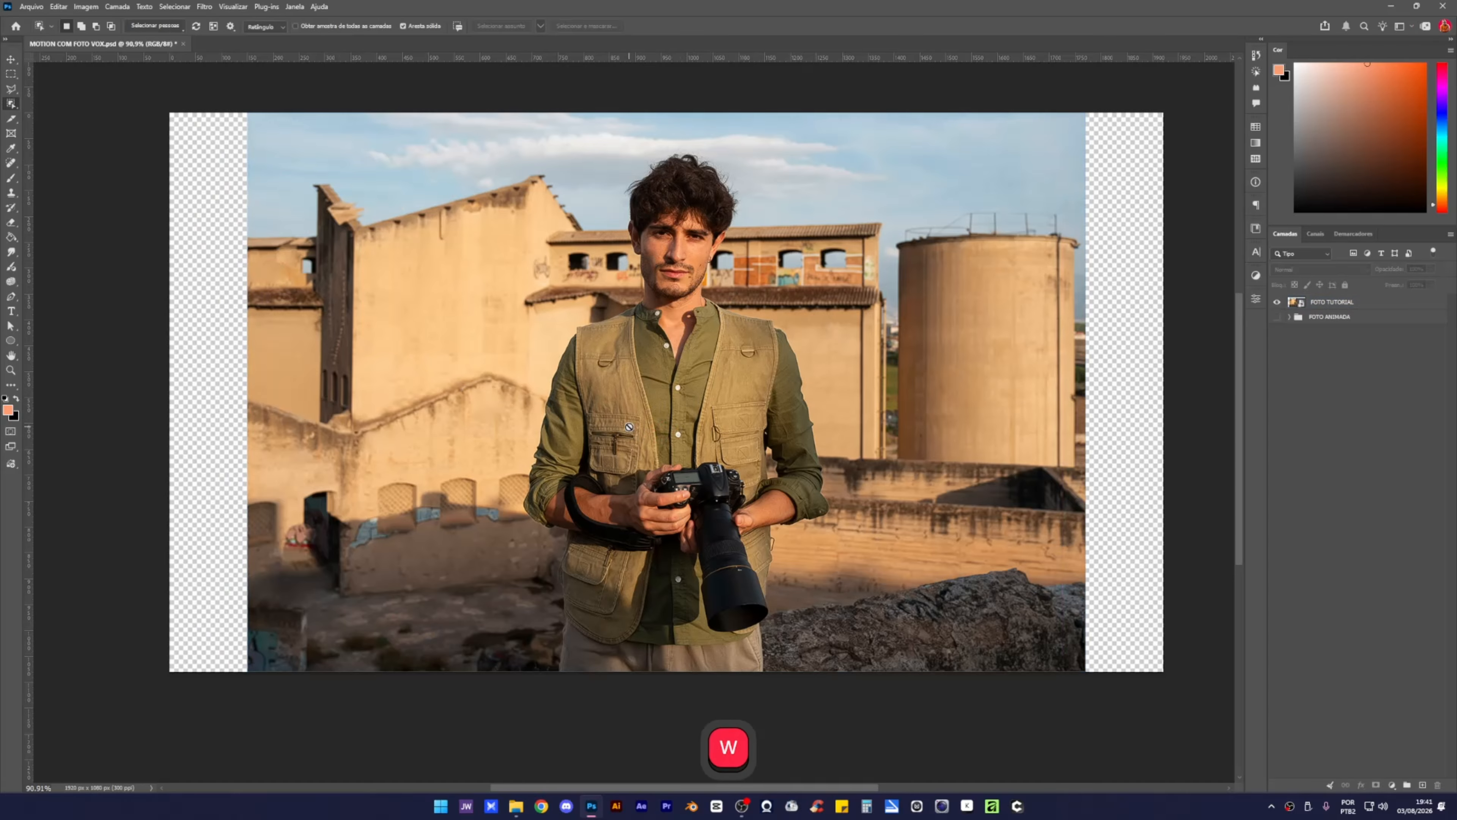
left_click(10, 105)
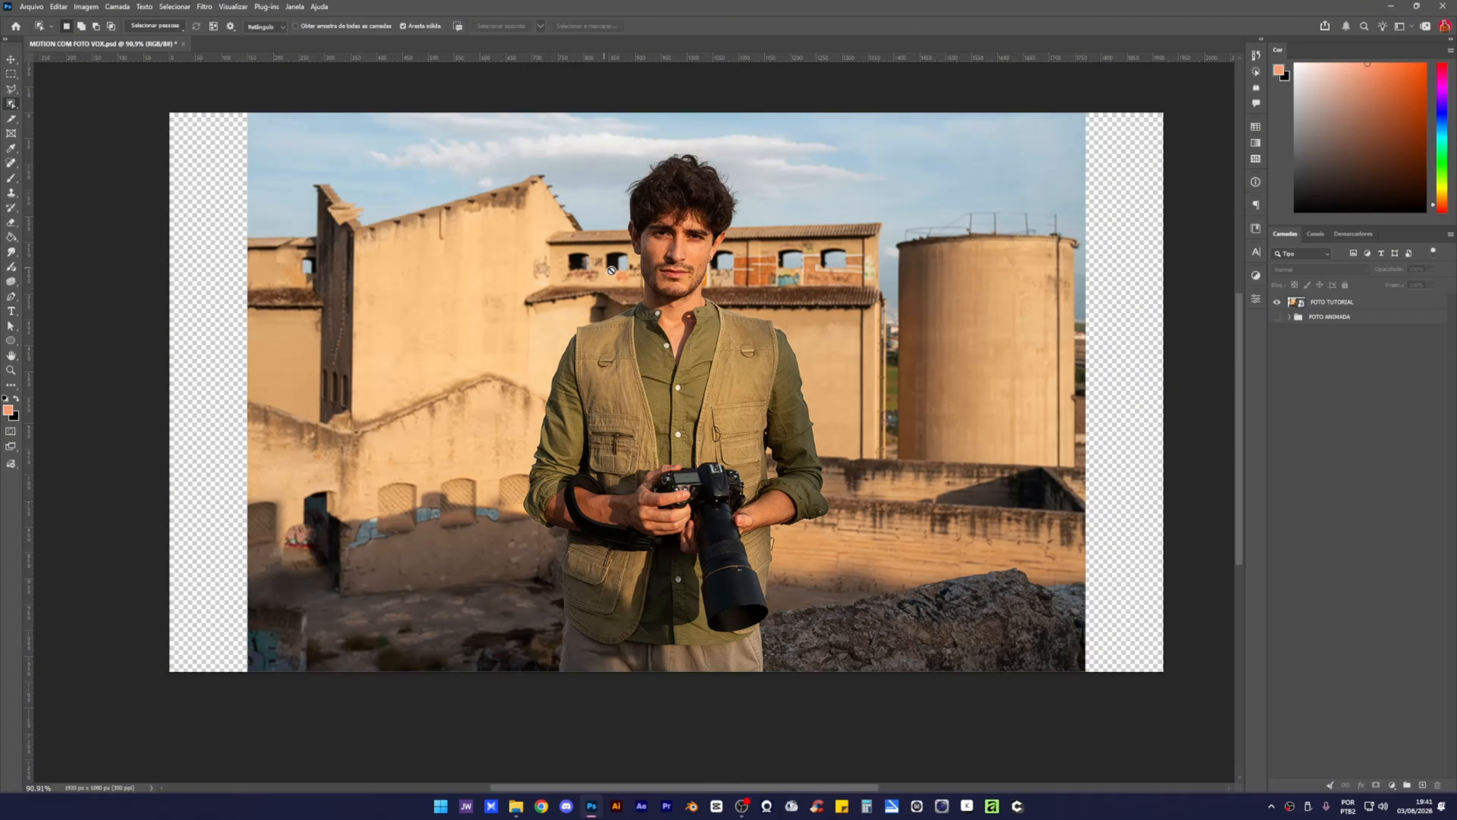
left_click(1336, 307)
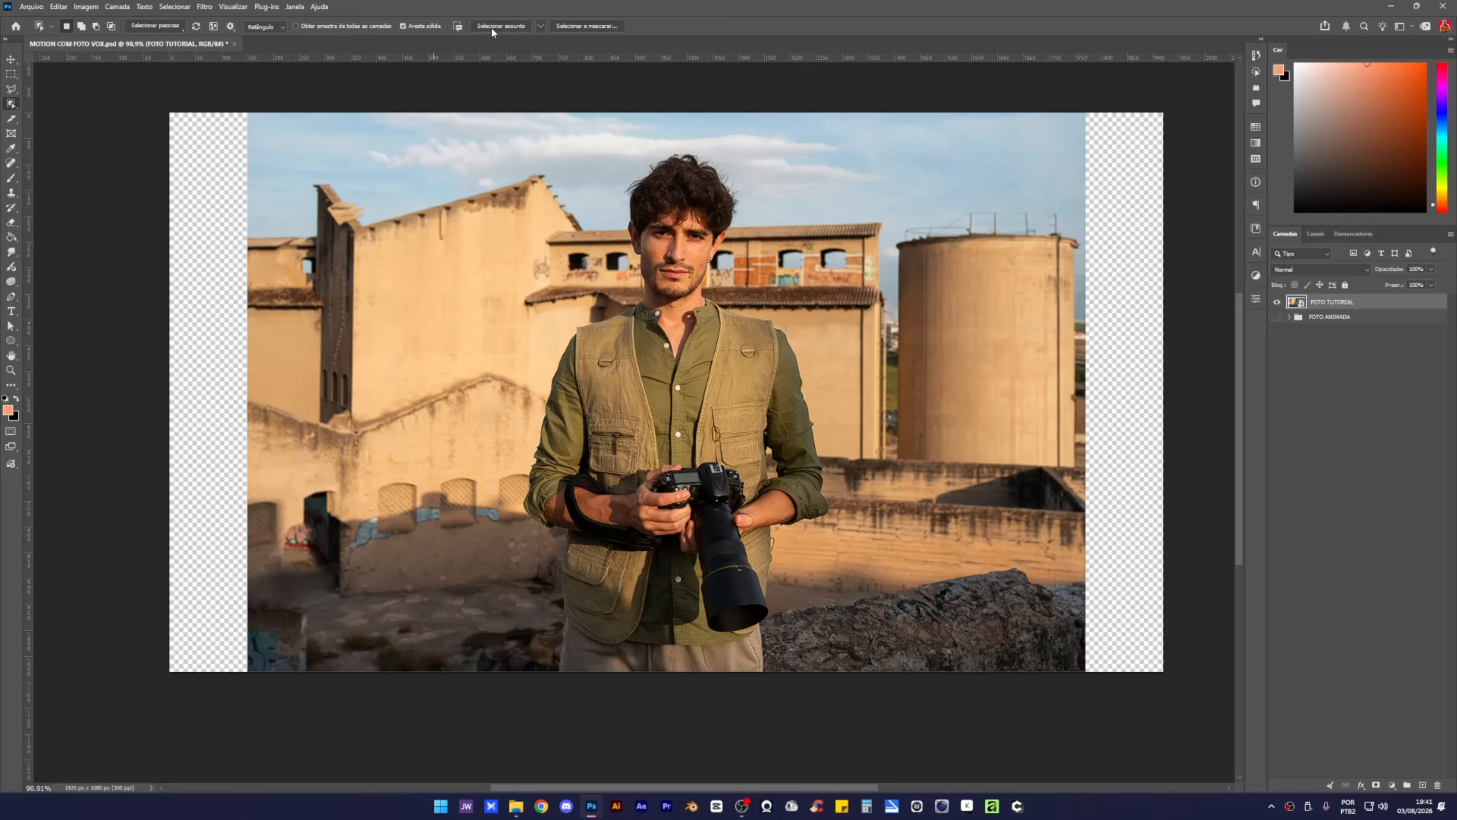
left_click(503, 26)
Copy the selected man onto a new layer, Camada 1, and toggle visibility to check the cut-out.
key("ctrl+j")
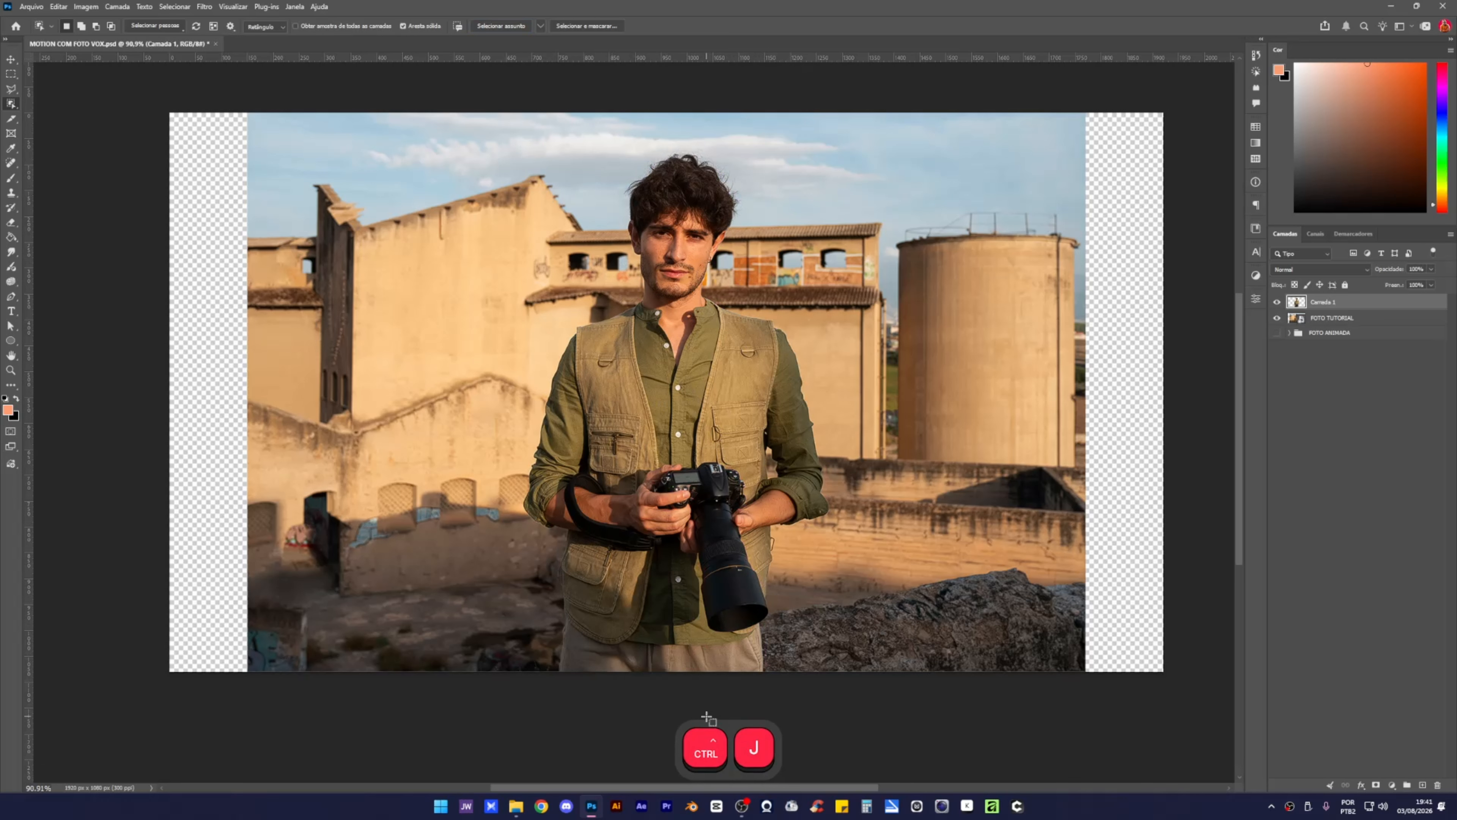
left_click(1275, 319)
left_click(1278, 303)
left_click(1279, 303)
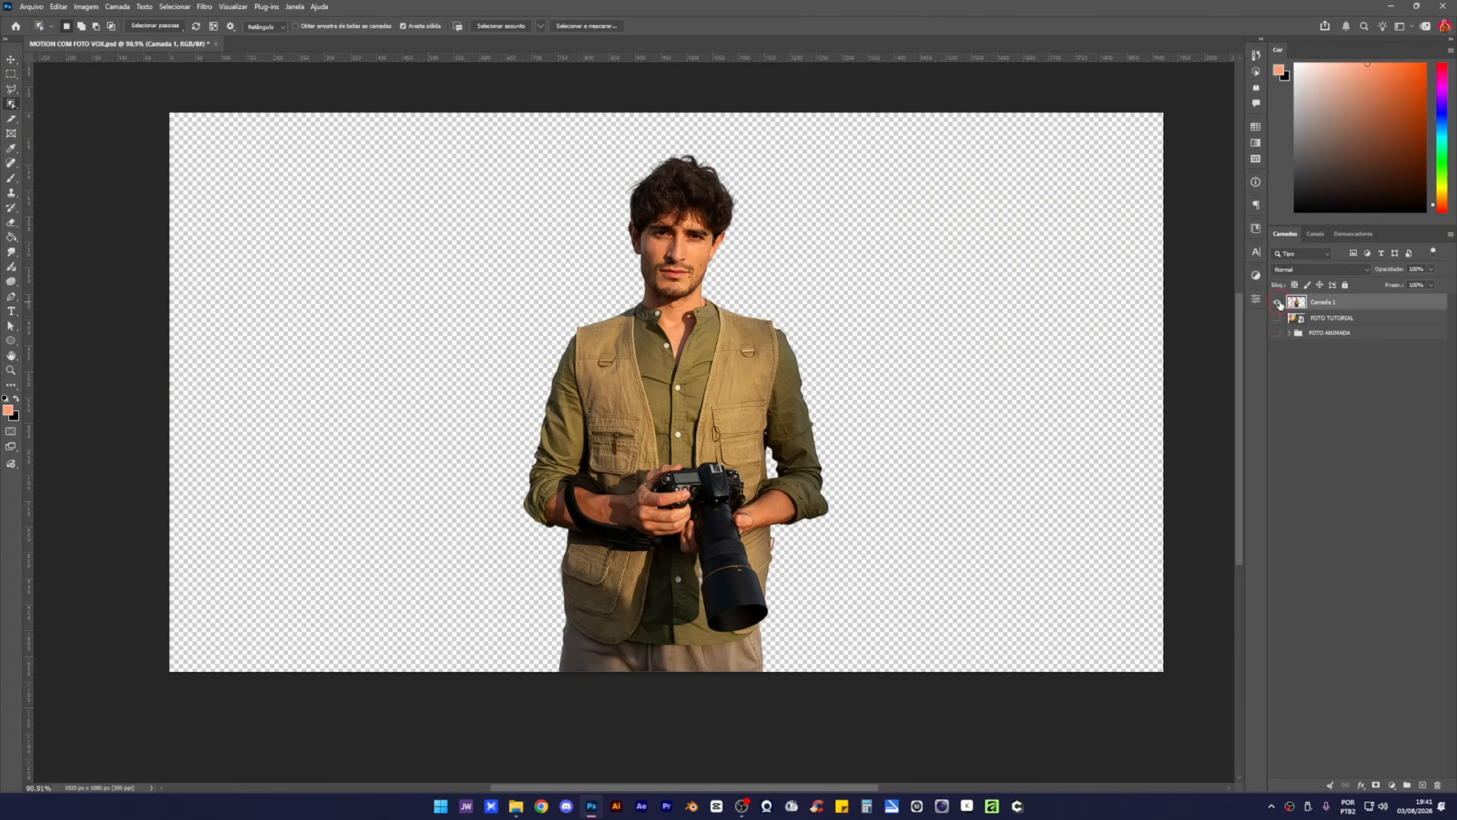
left_click(1279, 303)
left_click(1277, 318)
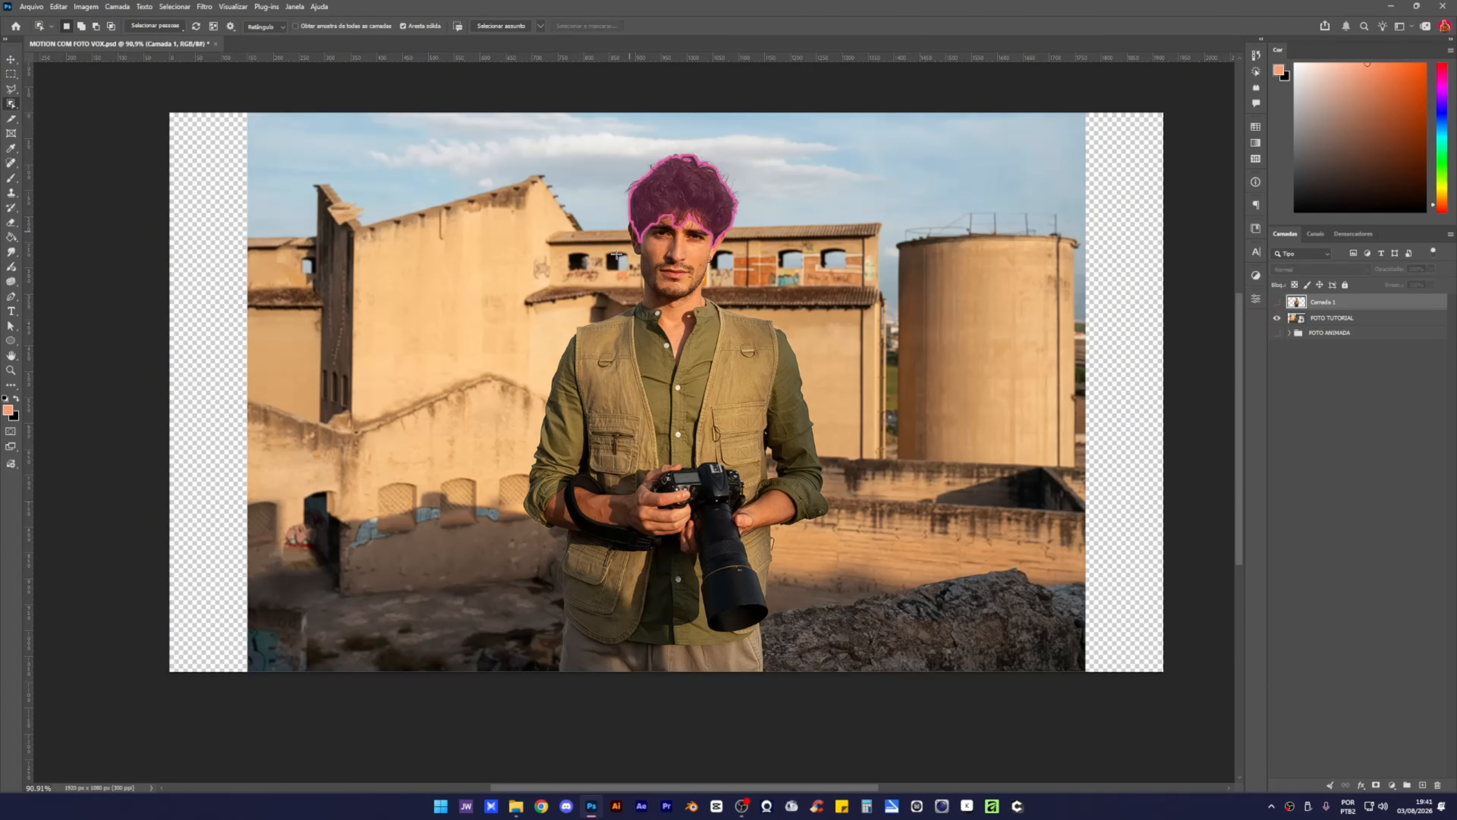
key("v")
left_click(1371, 320)
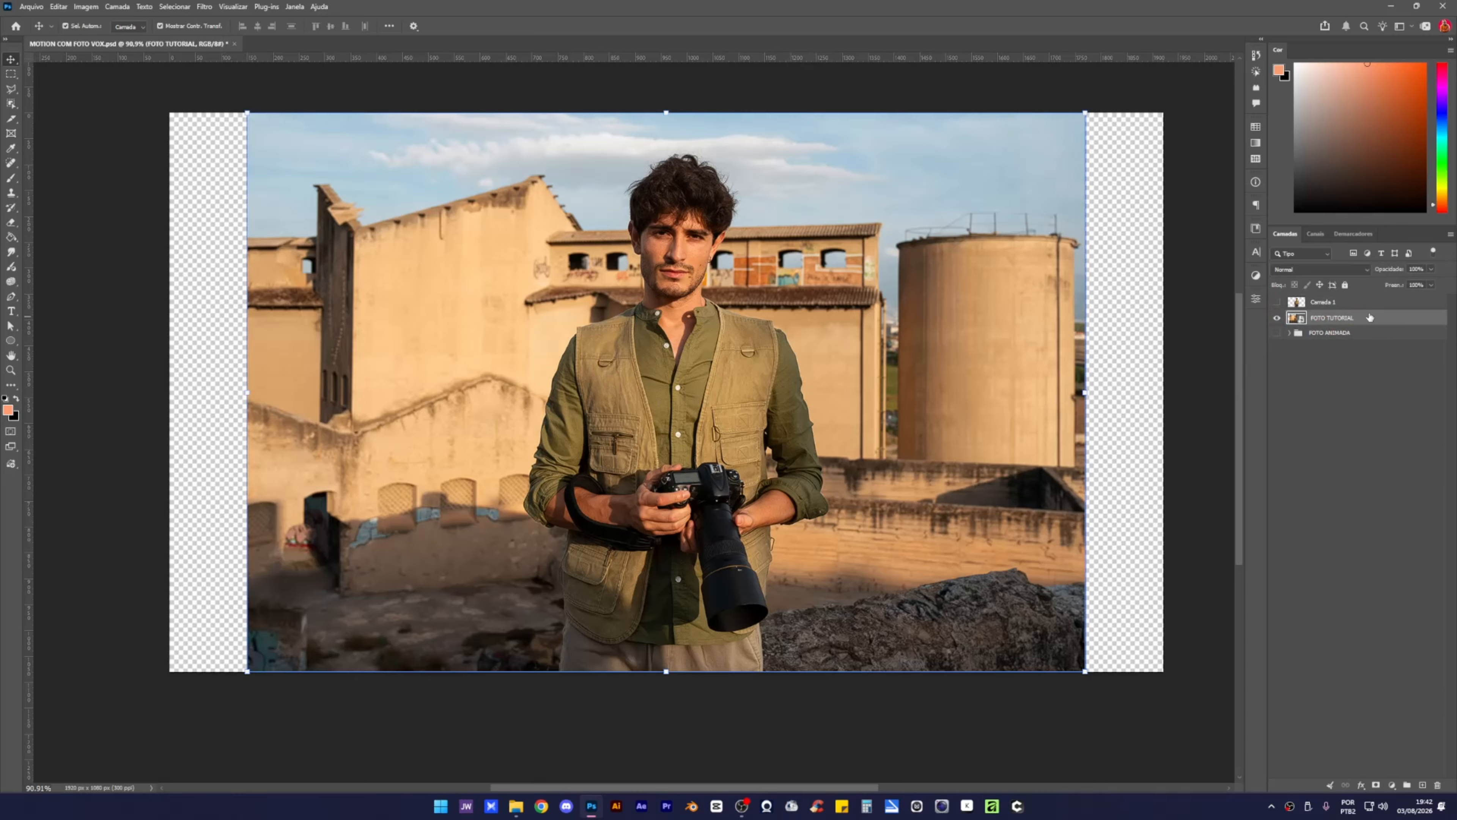
Rasterize the FOTO TUTORIAL layer and erase the man from top to bottom with the Eraser.
right_click(1369, 319)
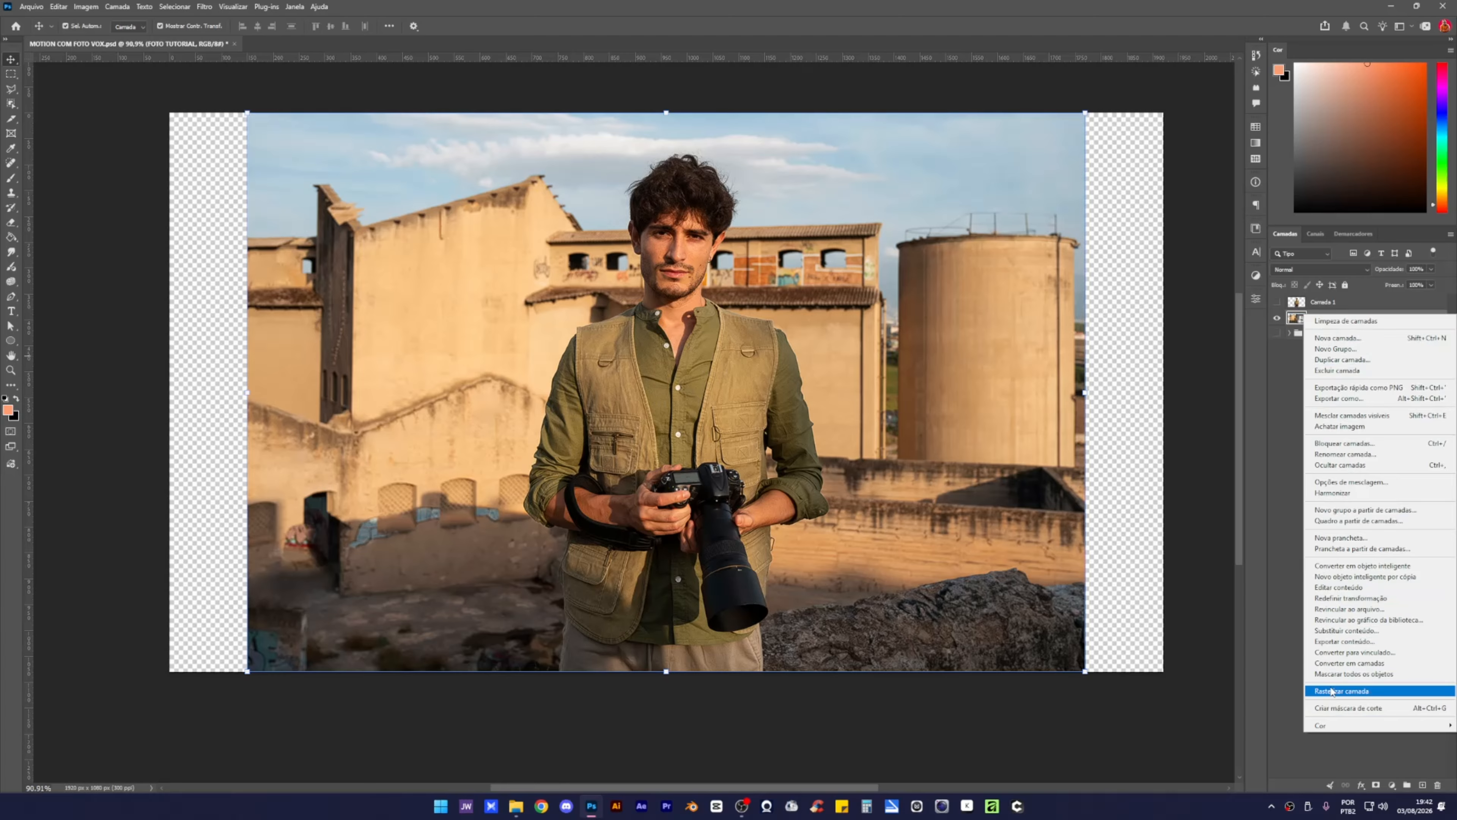
left_click(1331, 690)
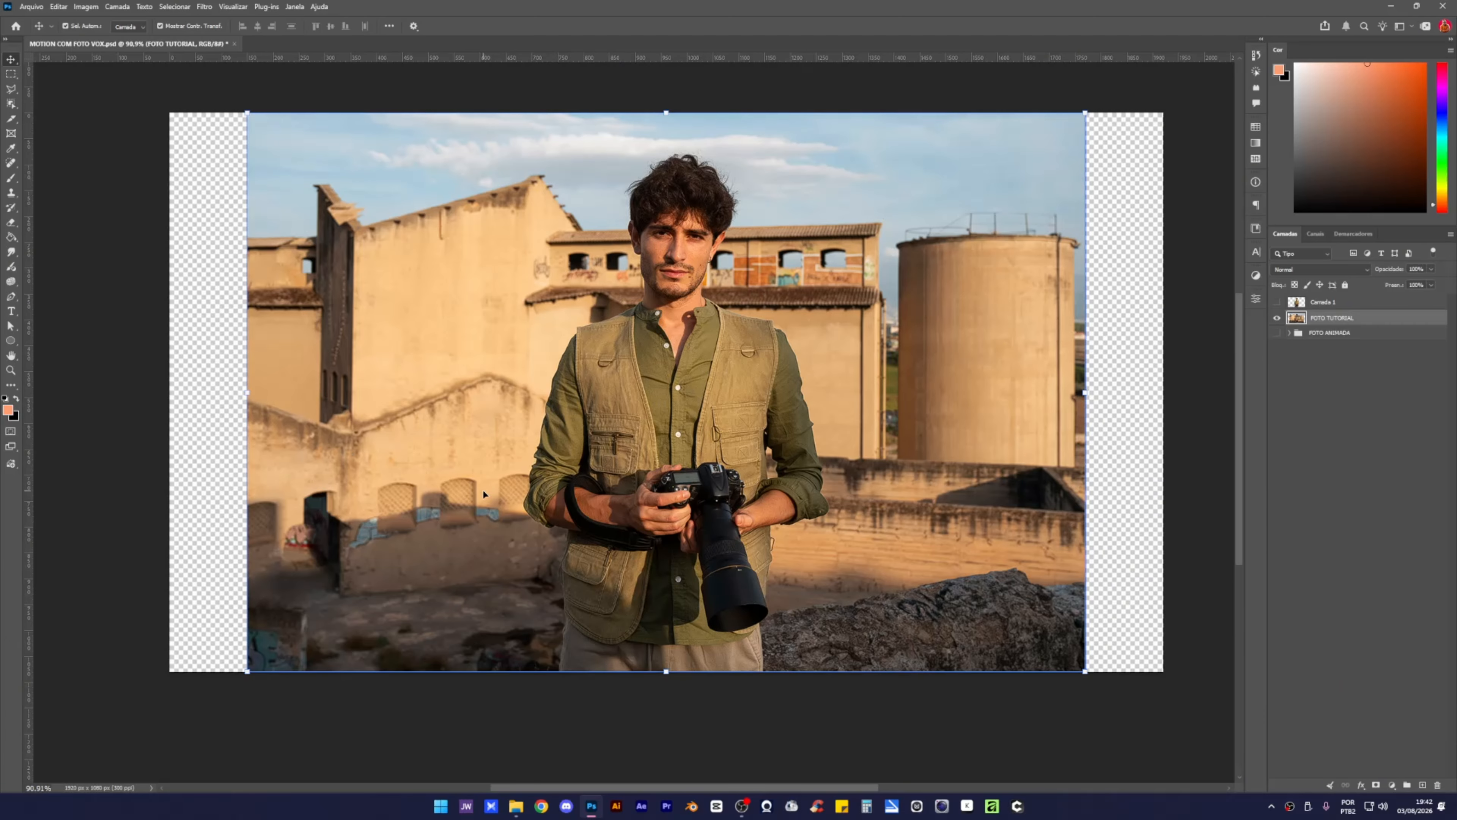
key("e")
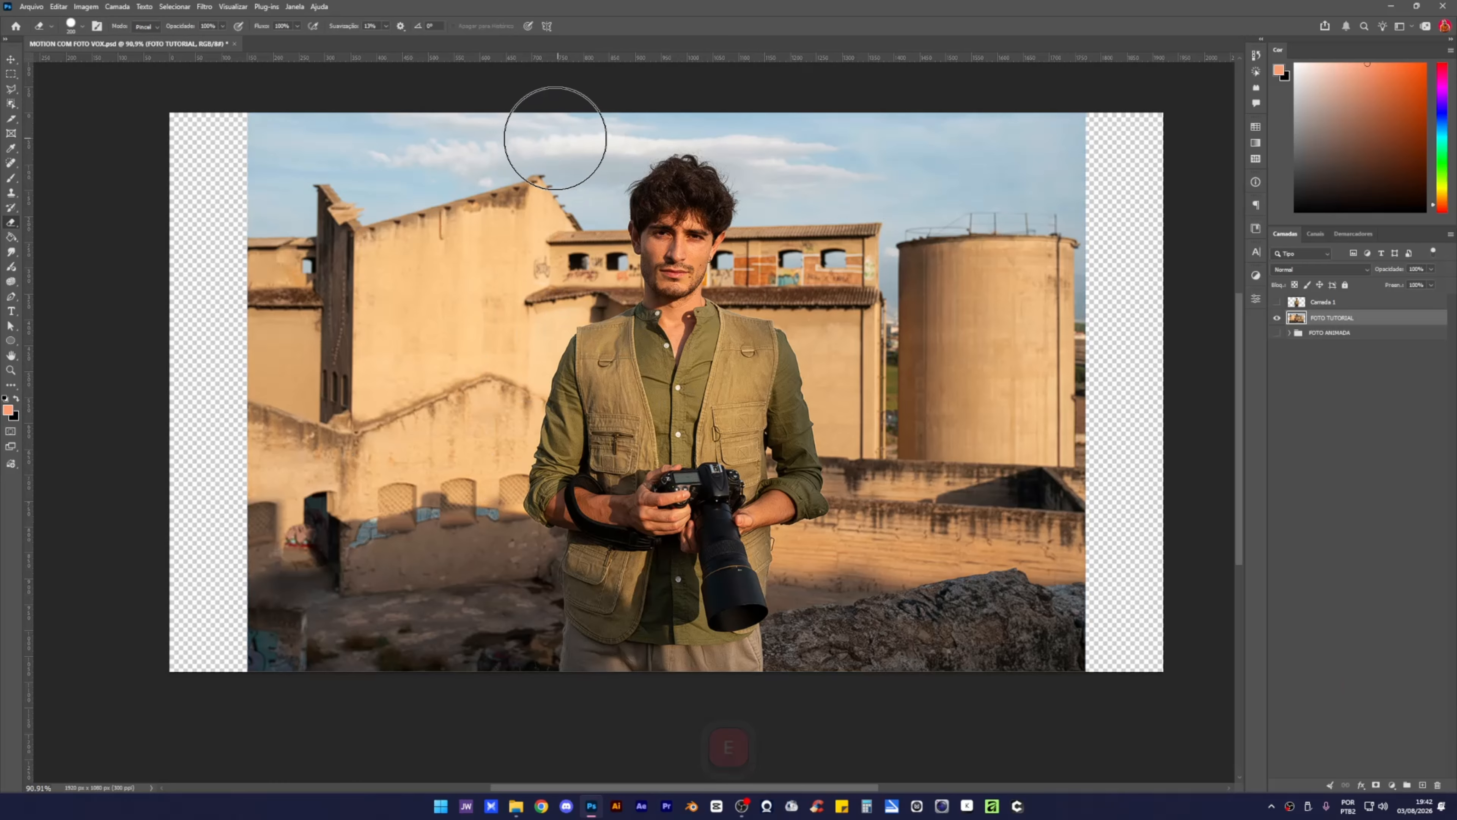
left_click(552, 138)
left_click_drag(552, 138, 546, 739)
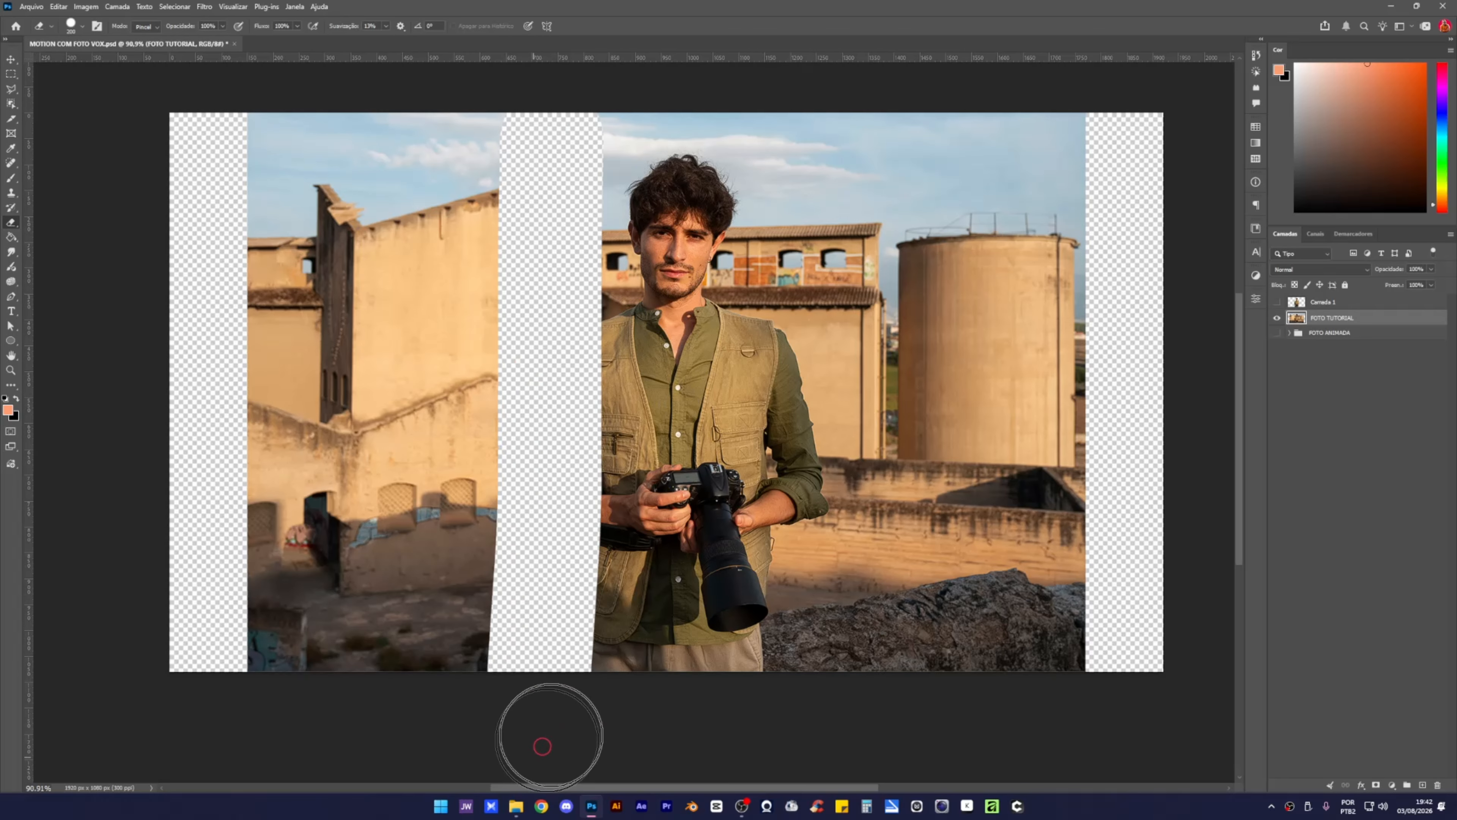
left_click_drag(764, 143, 751, 739)
mouse_move(774, 169)
left_mouse_down()
mouse_move(797, 137)
mouse_move(758, 704)
mouse_move(774, 446)
mouse_move(752, 251)
mouse_move(707, 138)
mouse_move(650, 715)
mouse_move(595, 179)
mouse_move(617, 123)
mouse_move(572, 679)
mouse_move(650, 530)
left_mouse_up()
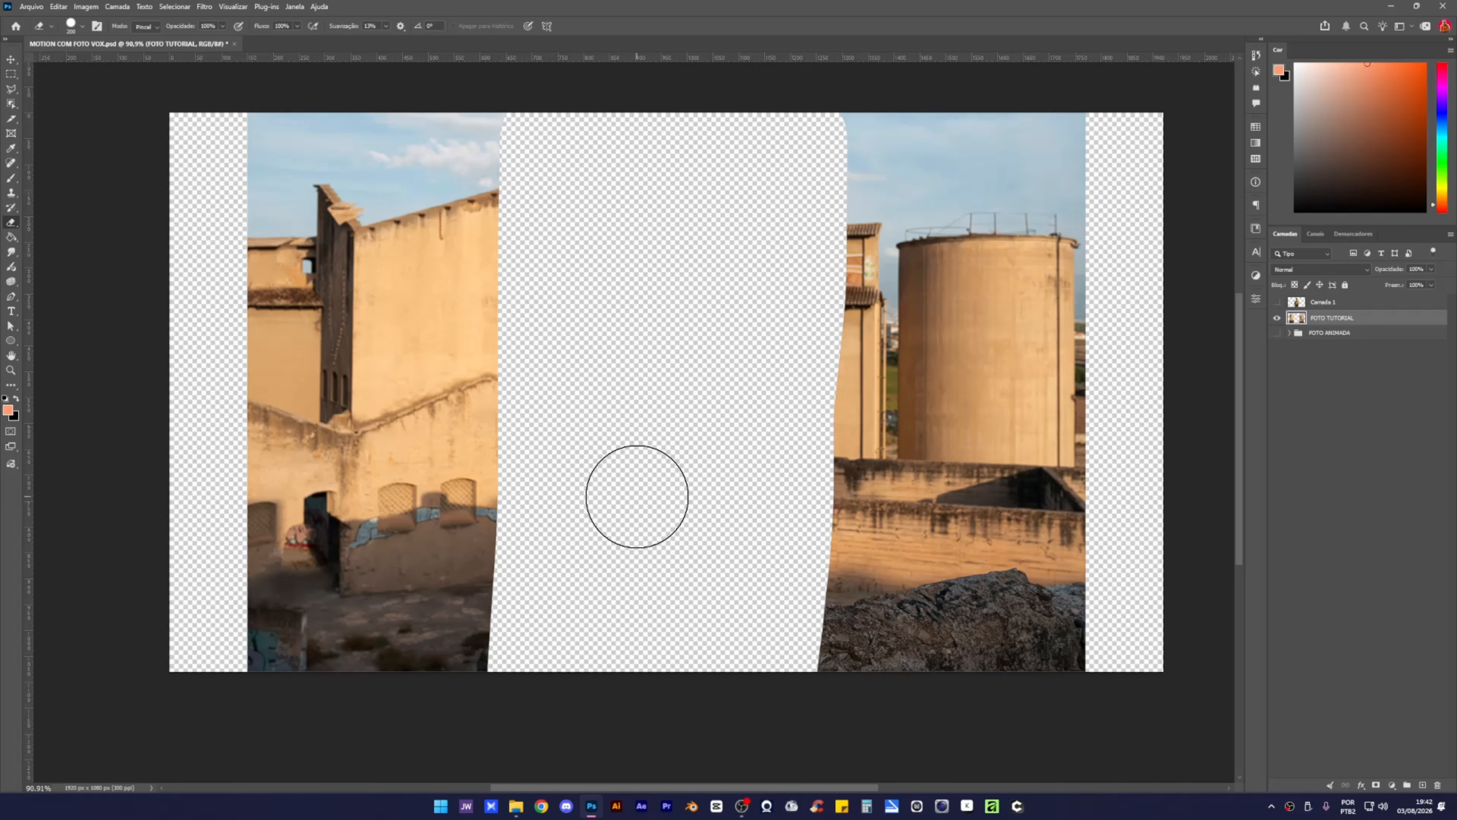
key("v")
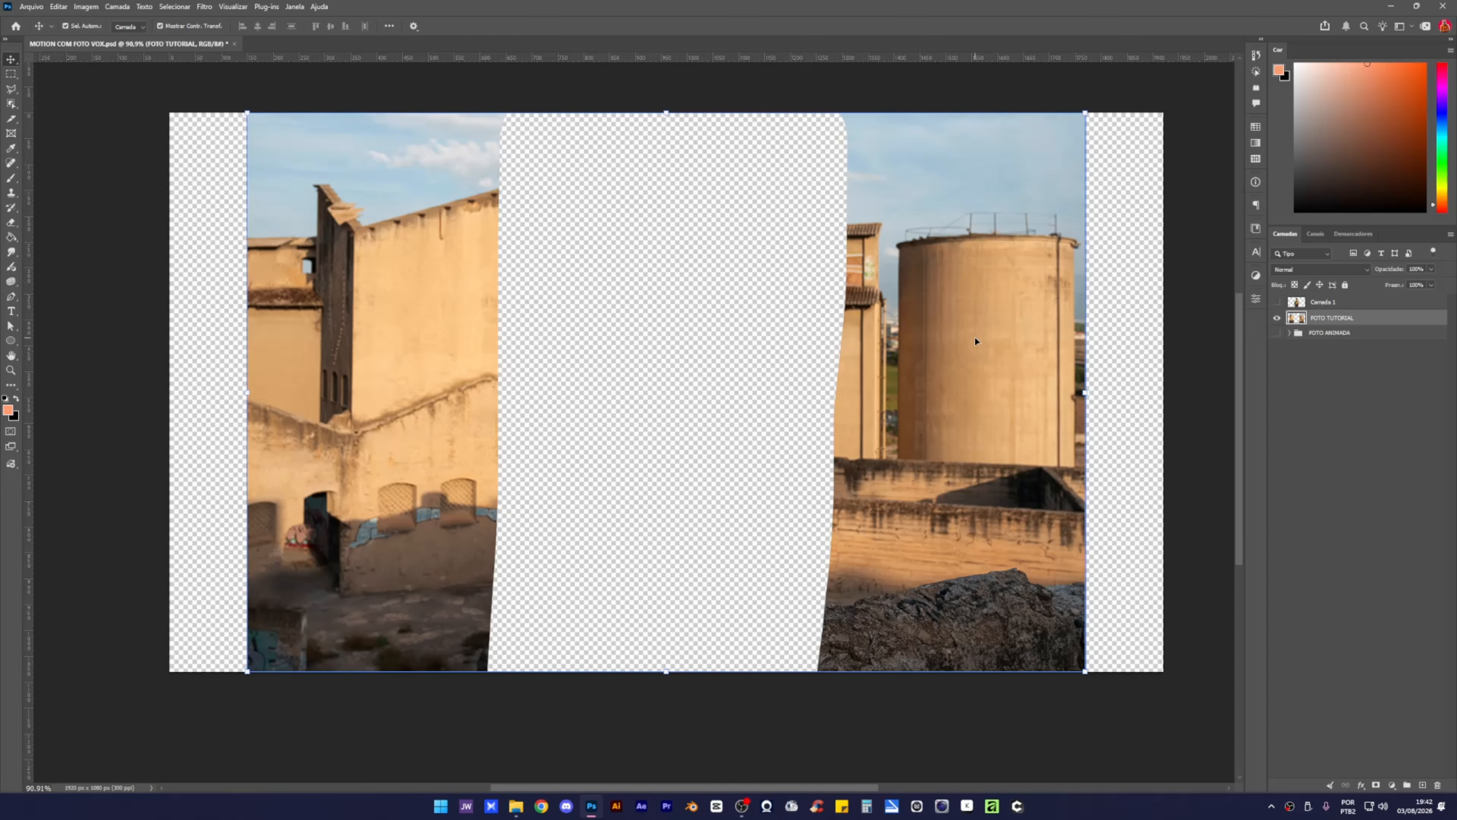
key("ctrl")
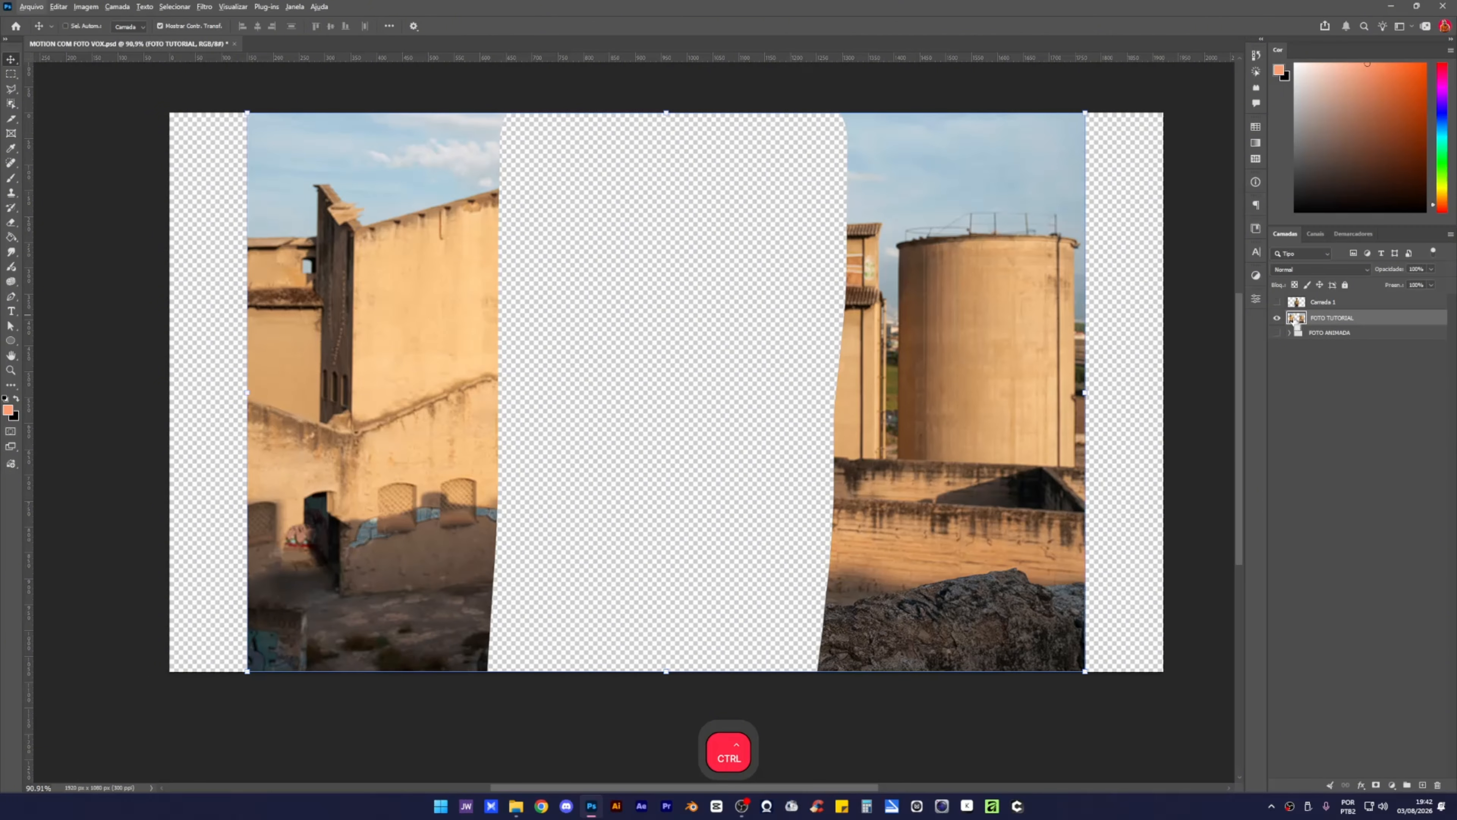
Load FOTO TUTORIAL's pixels as a selection, then try an inversion and undo it.
left_click(1296, 318, "ctrl")
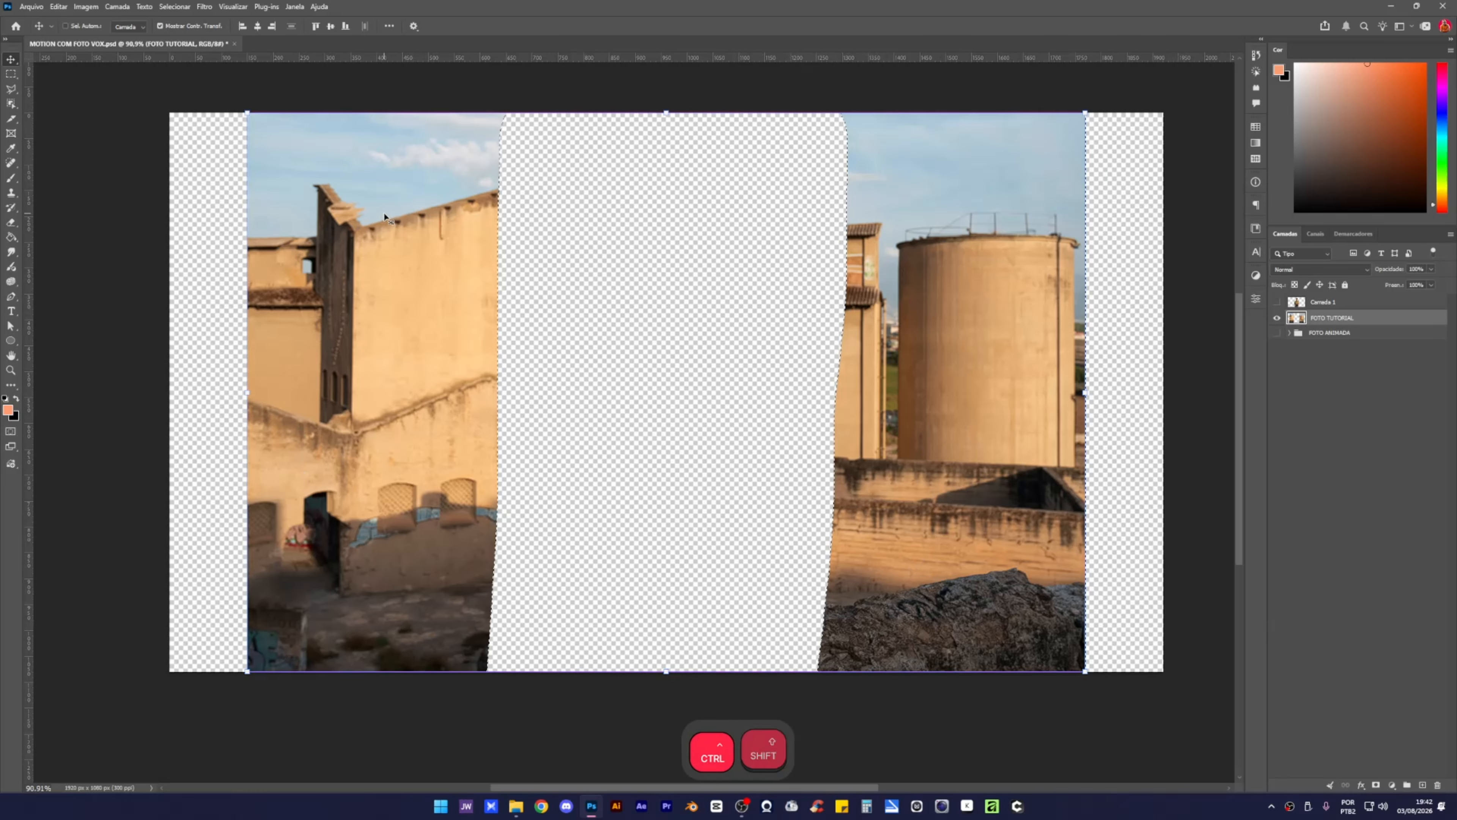
key("ctrl+shift+i")
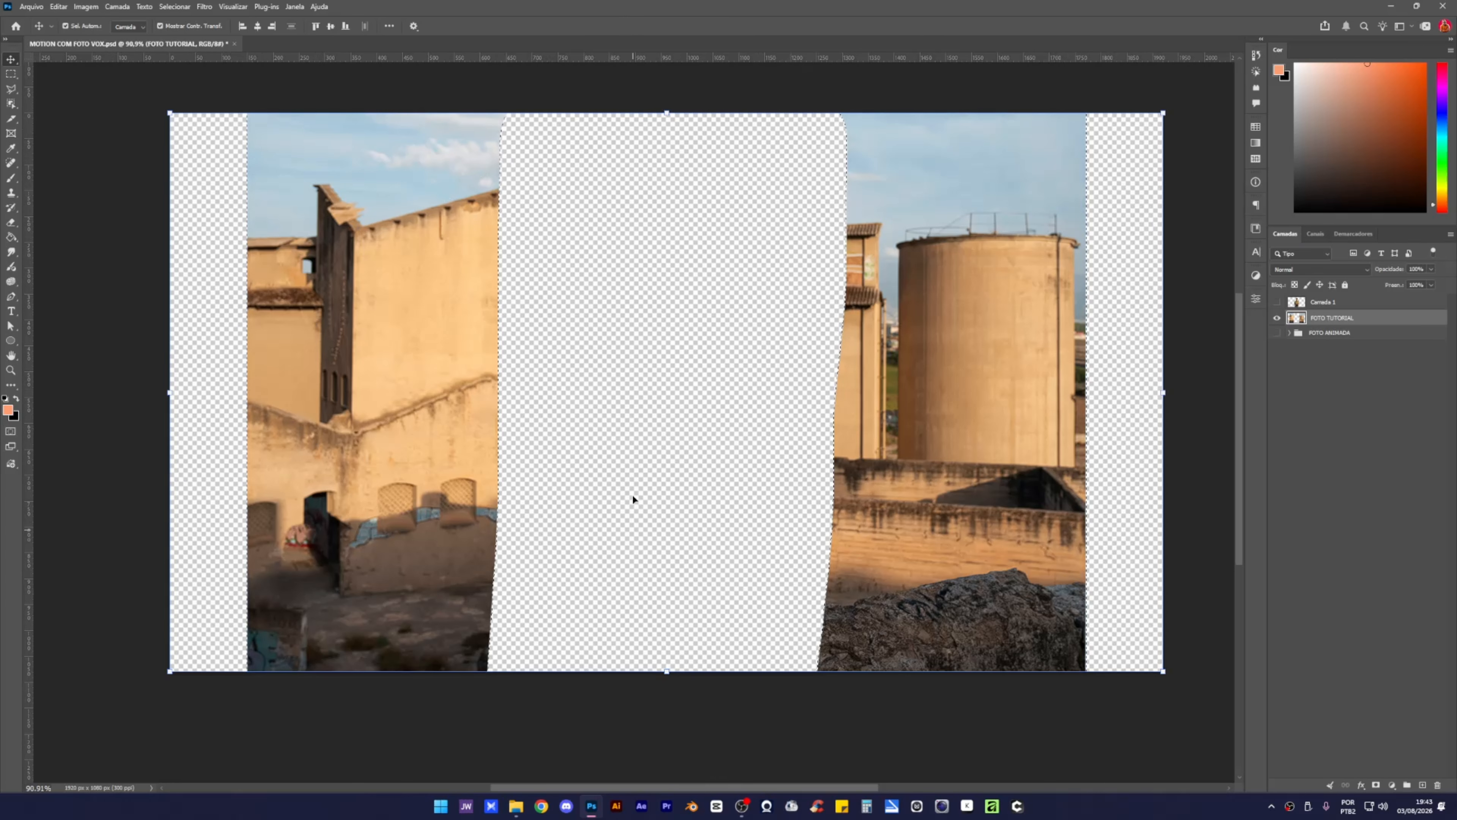
key("ctrl+z")
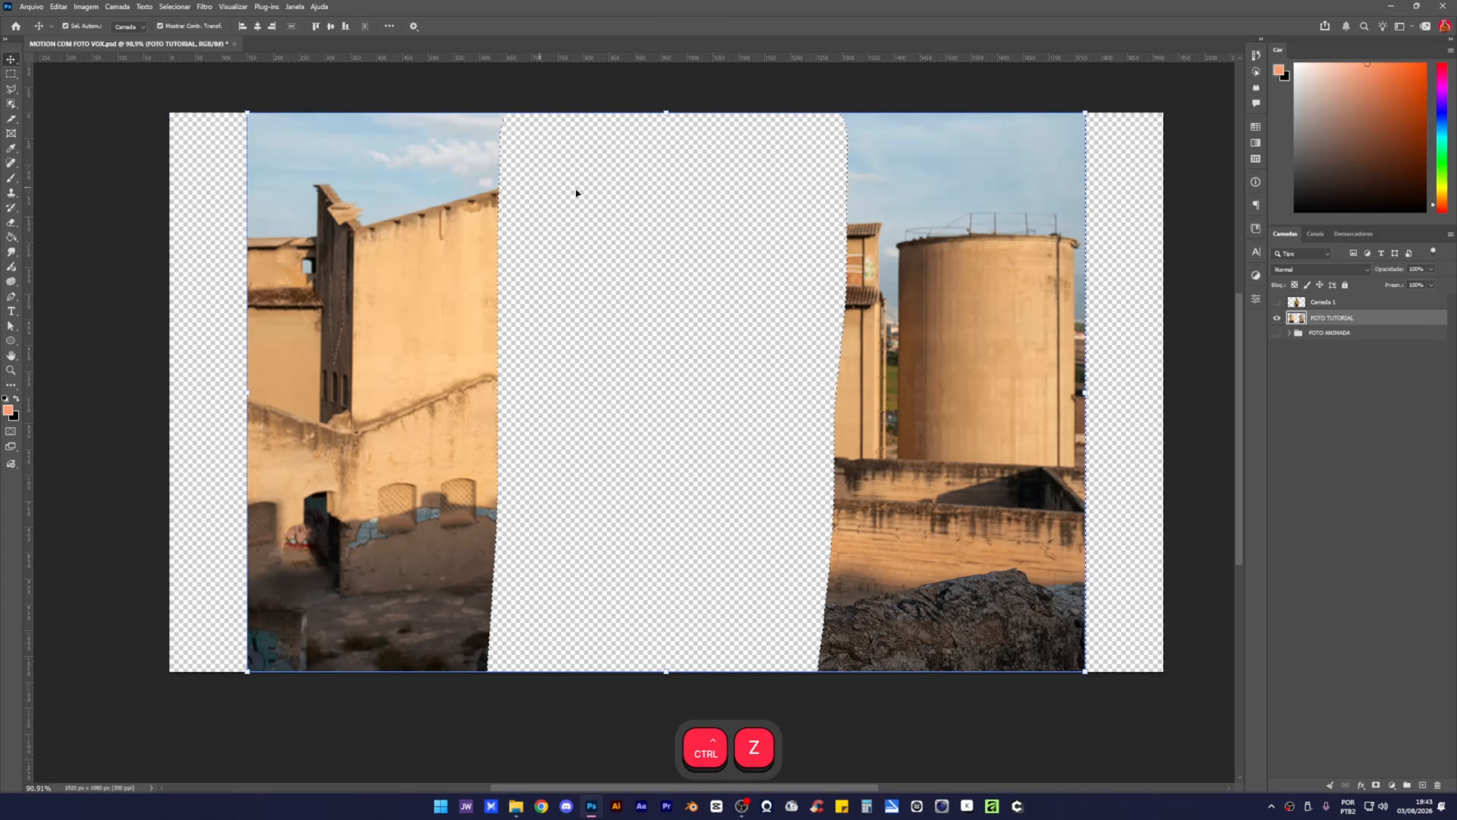
Invert the selection and run Preenchimento generativo with an empty prompt to fill the gaps.
left_click(165, 8)
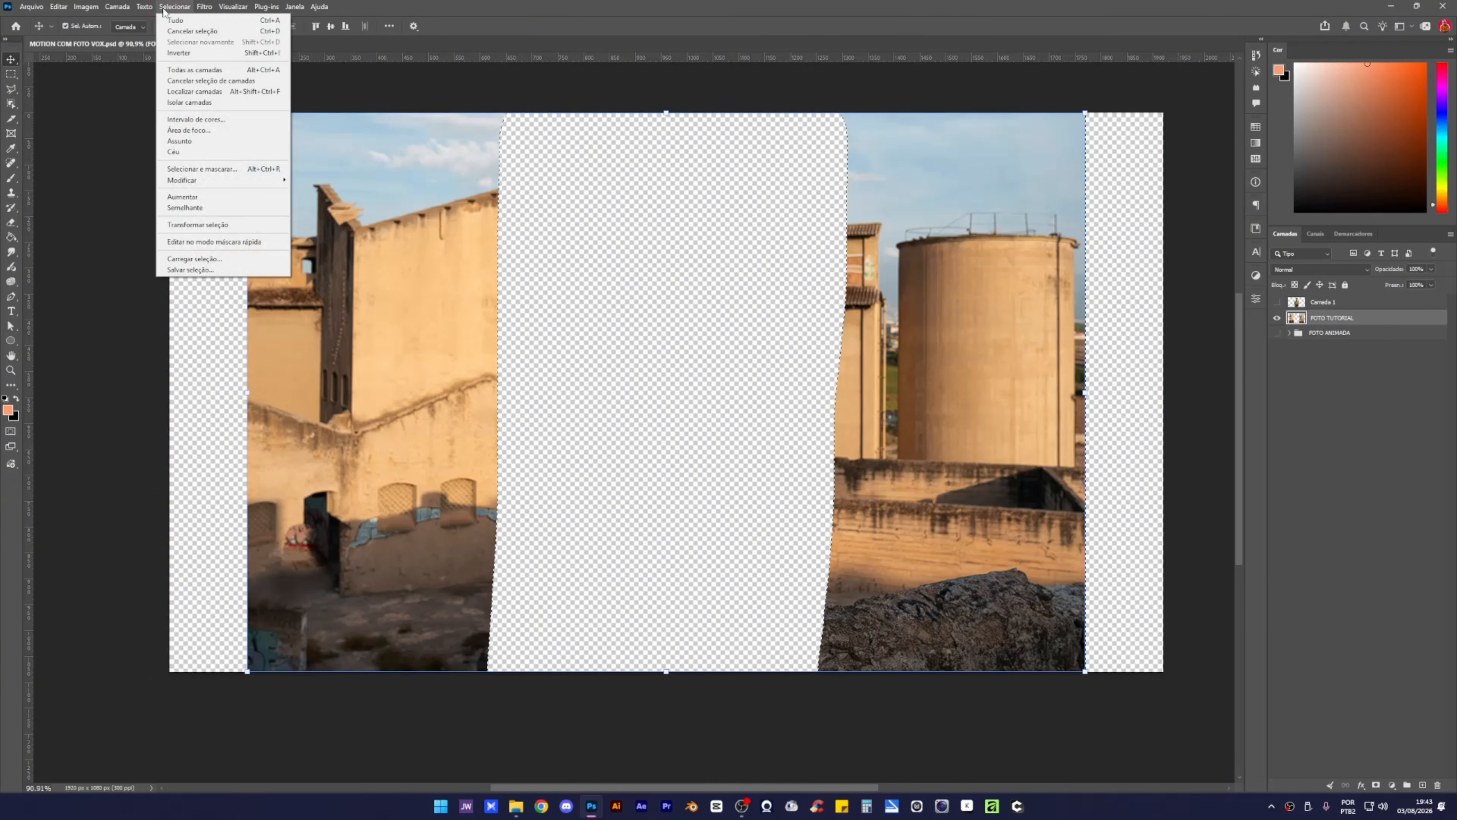
left_click(183, 54)
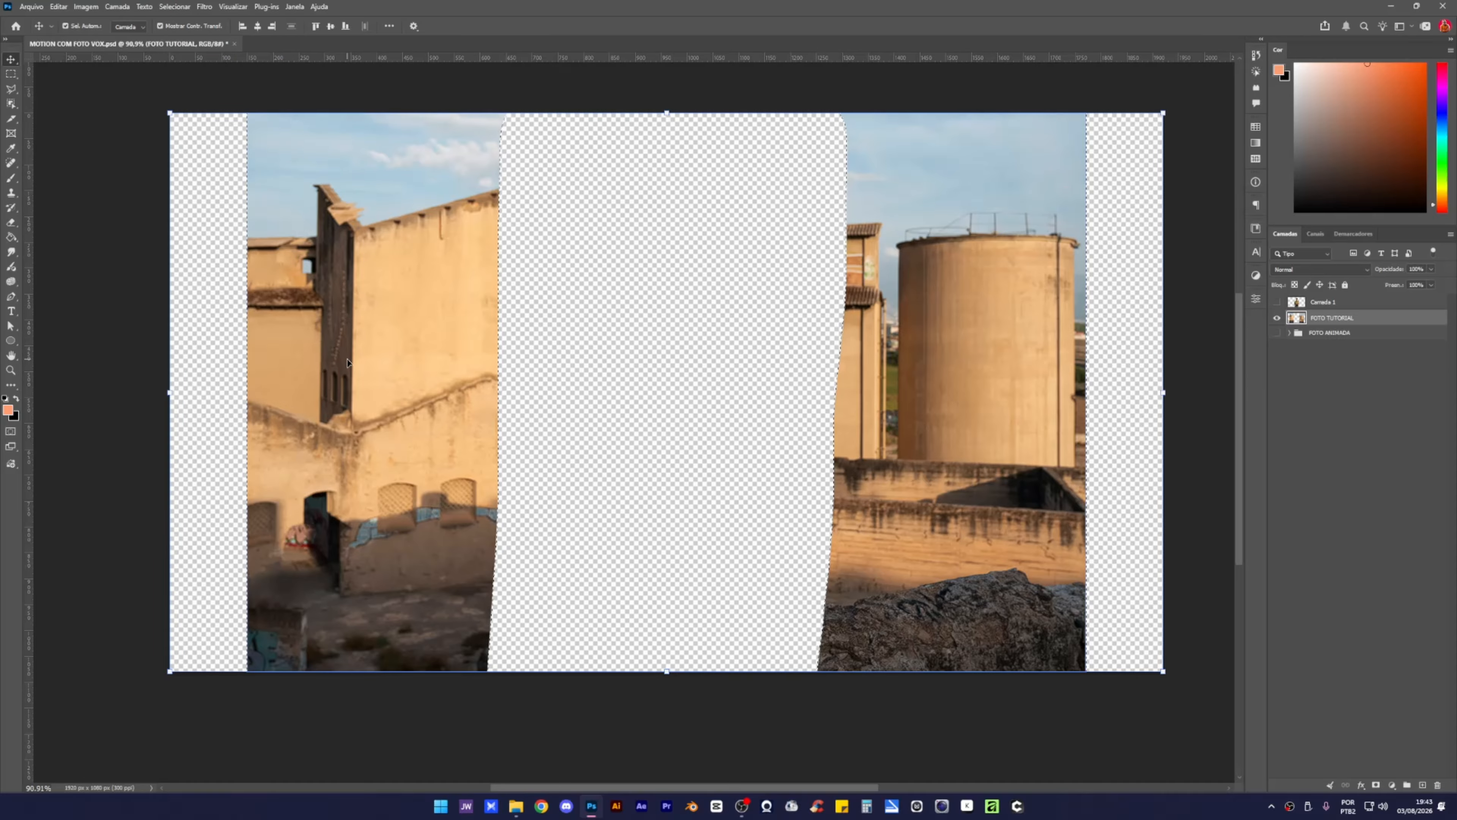
left_click(58, 7)
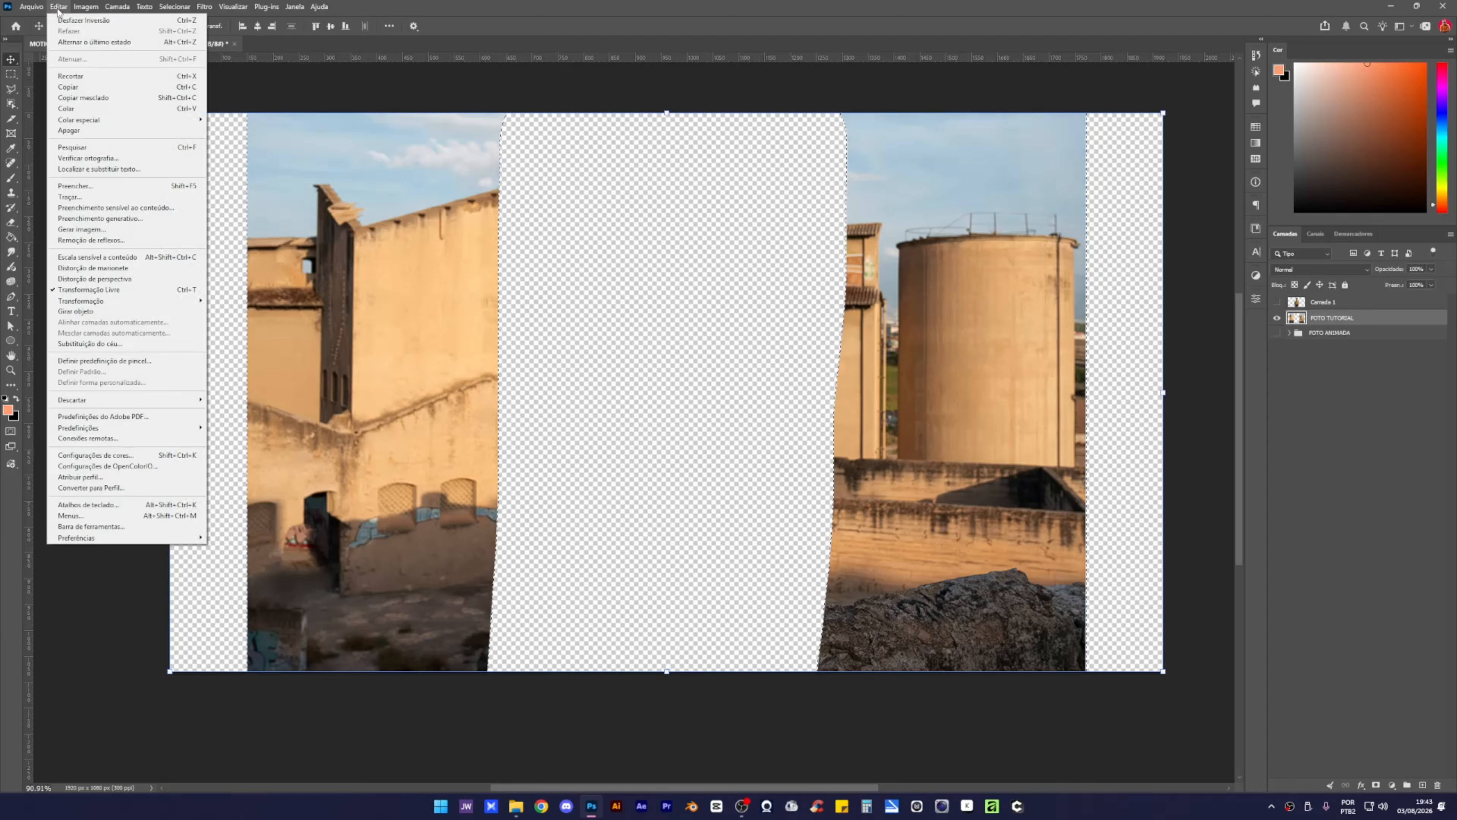
left_click(112, 223)
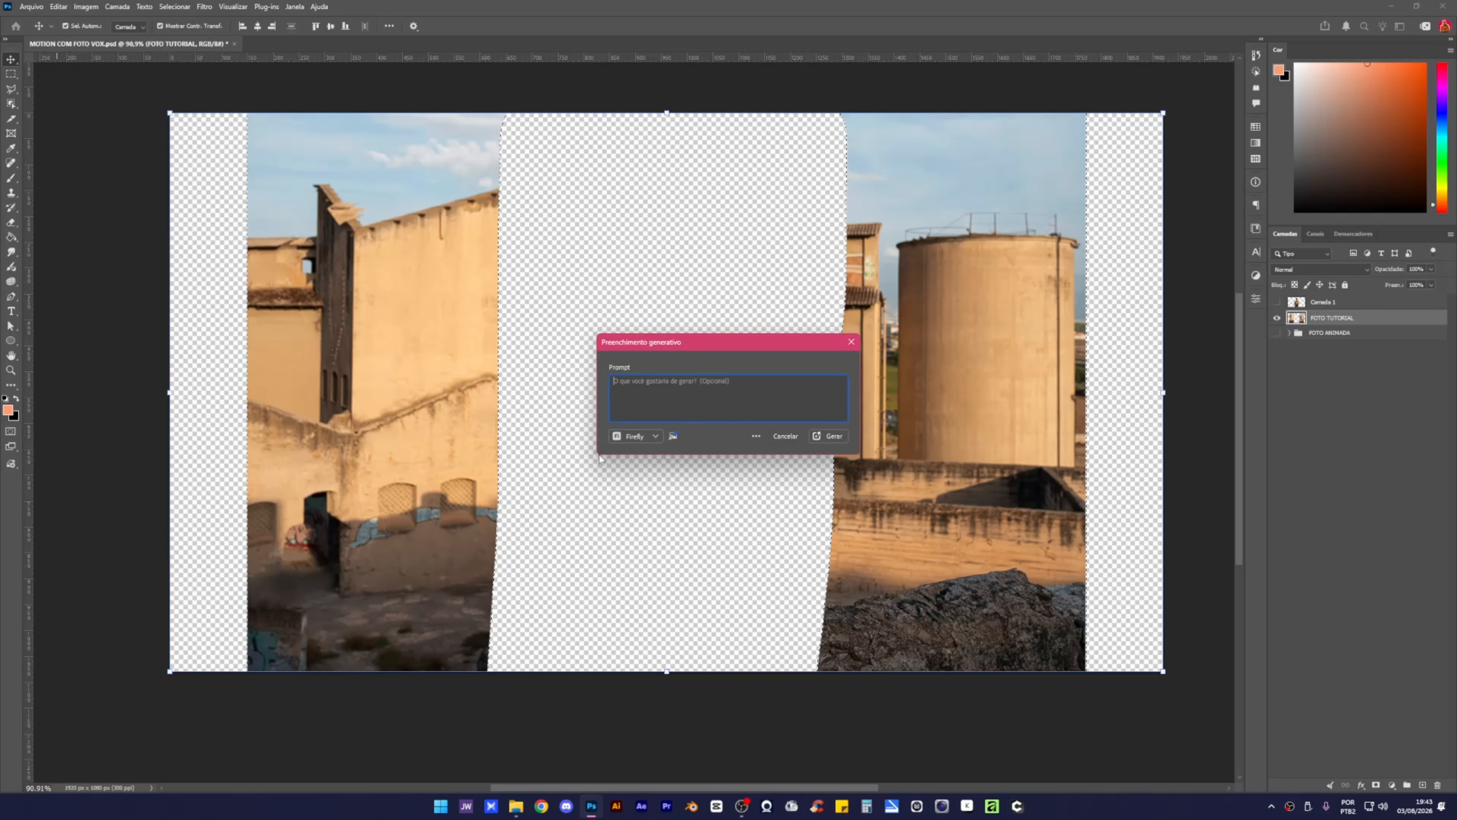
left_click(824, 436)
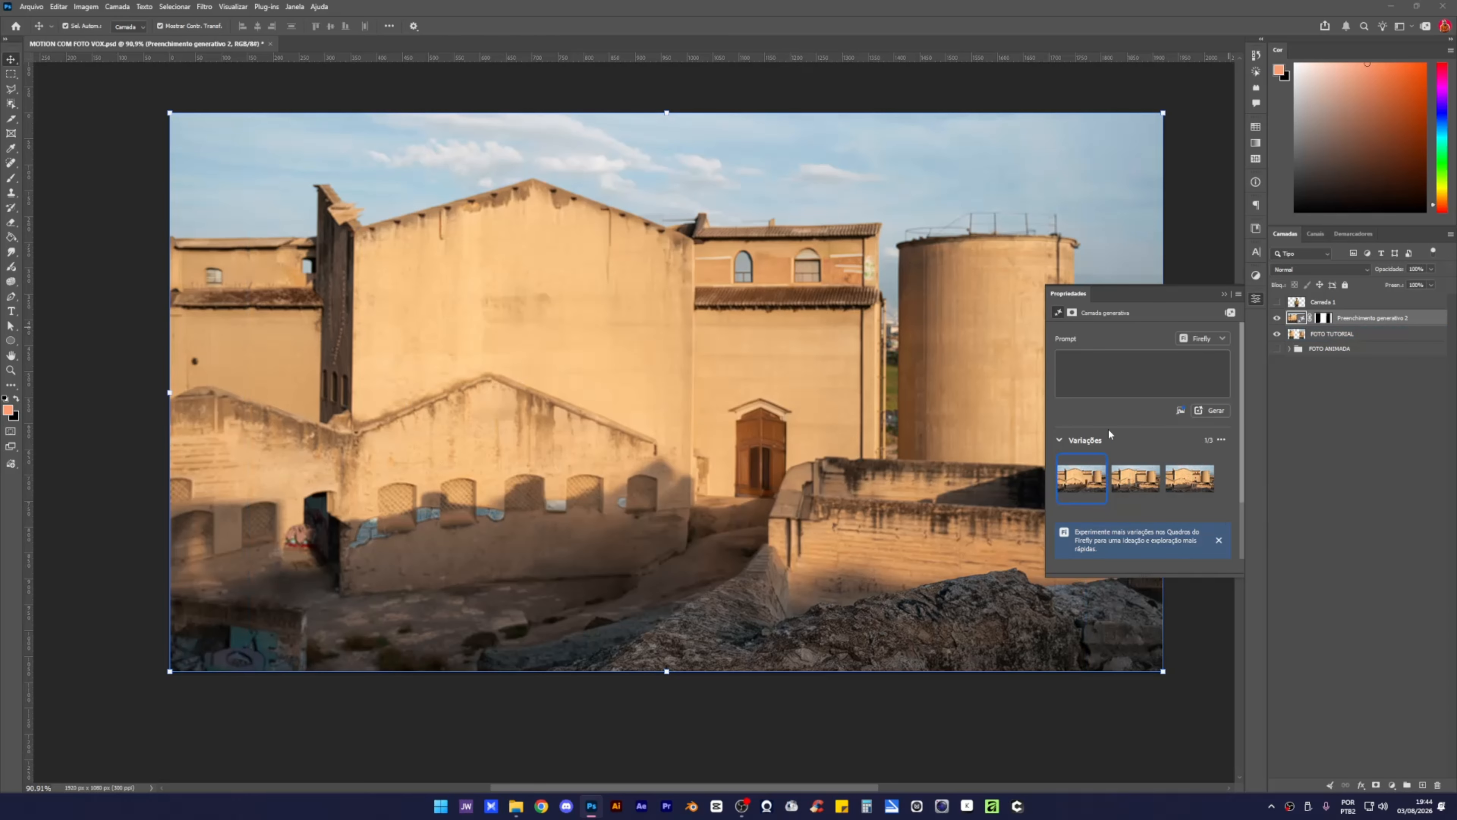
Compare the three generated variations and choose the first one with the arched door.
left_click(1131, 481)
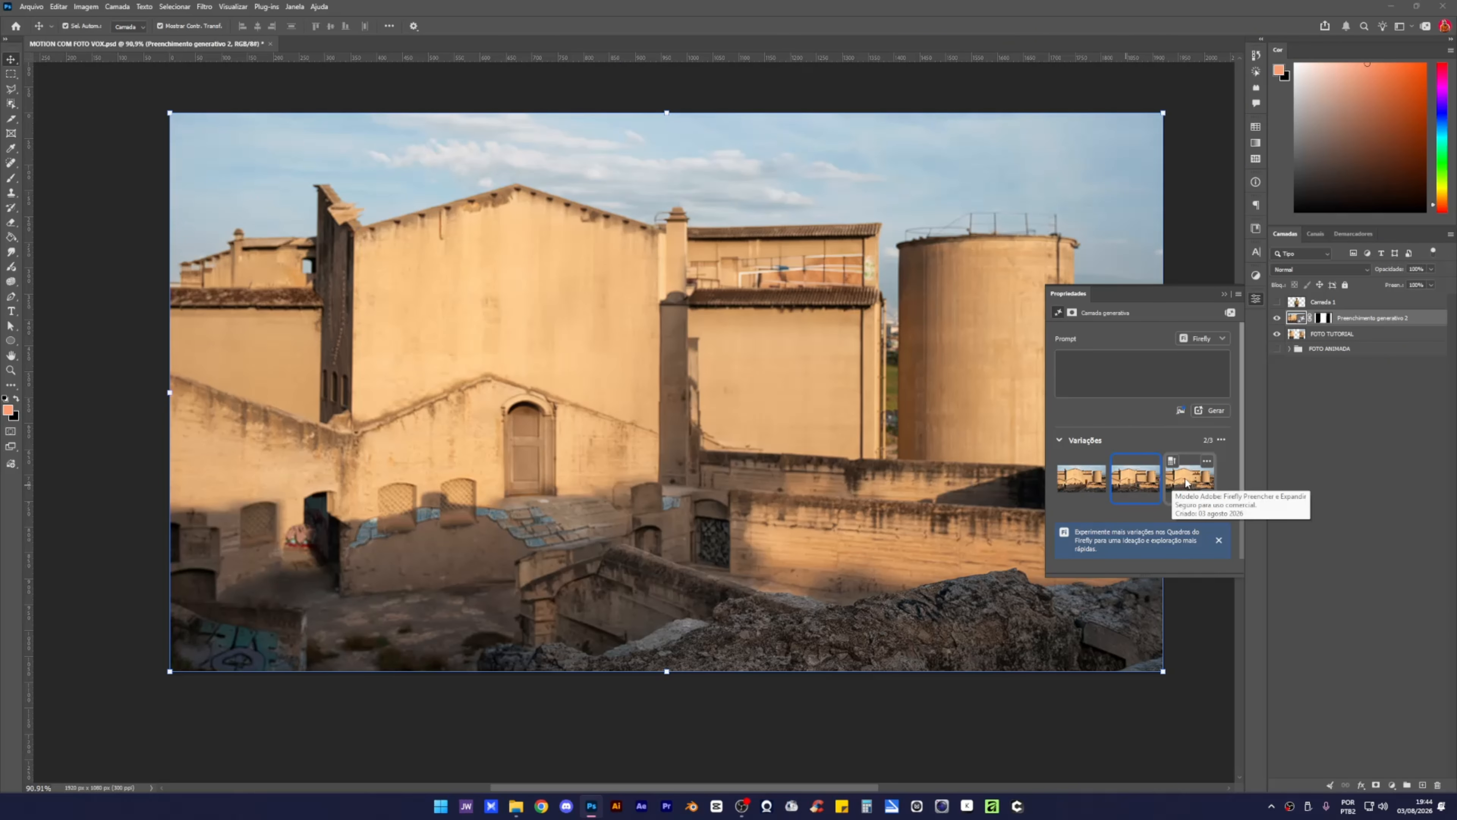
left_click(1174, 482)
left_click(1078, 485)
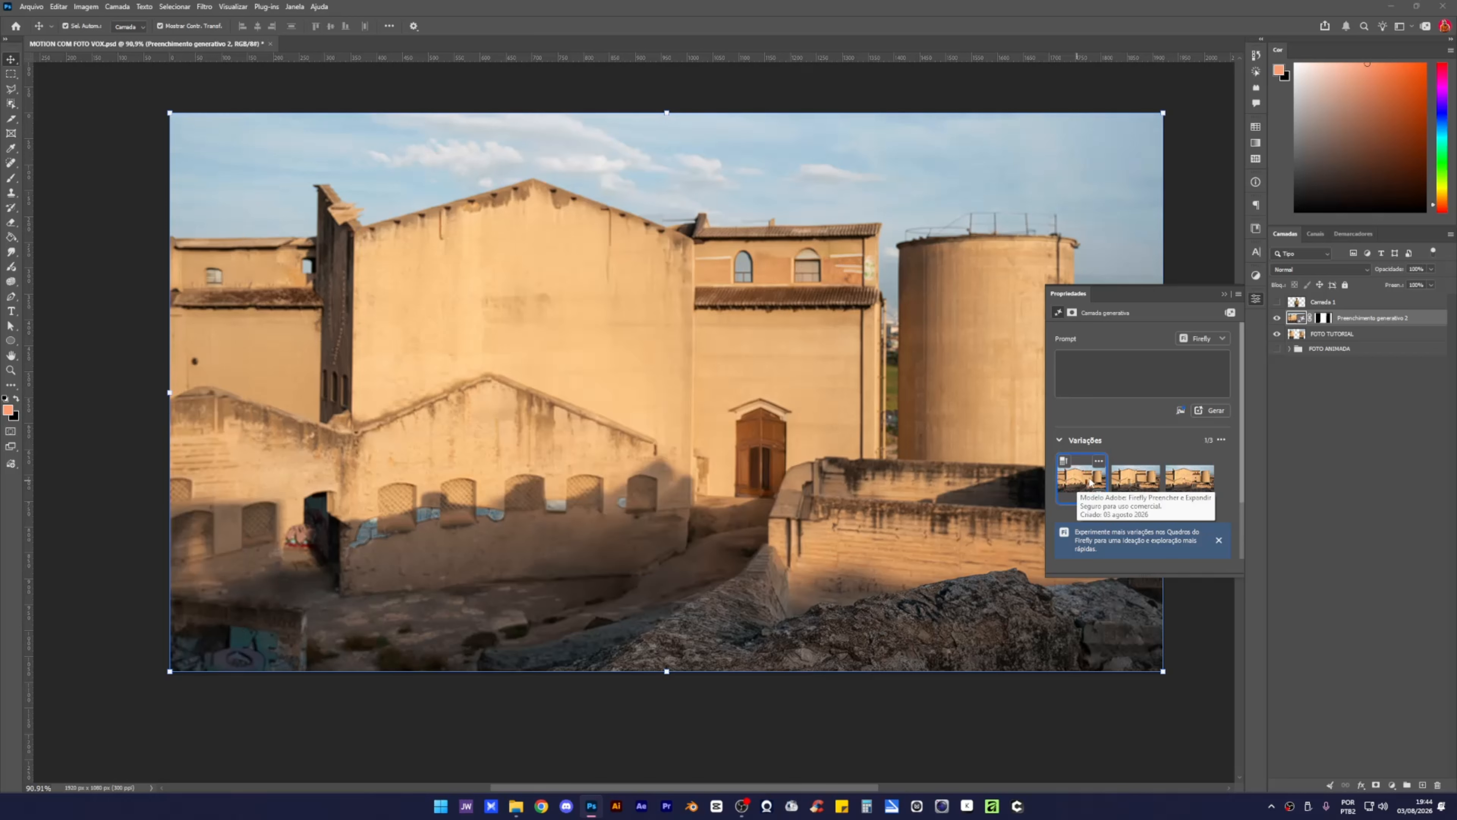
left_click(1134, 480)
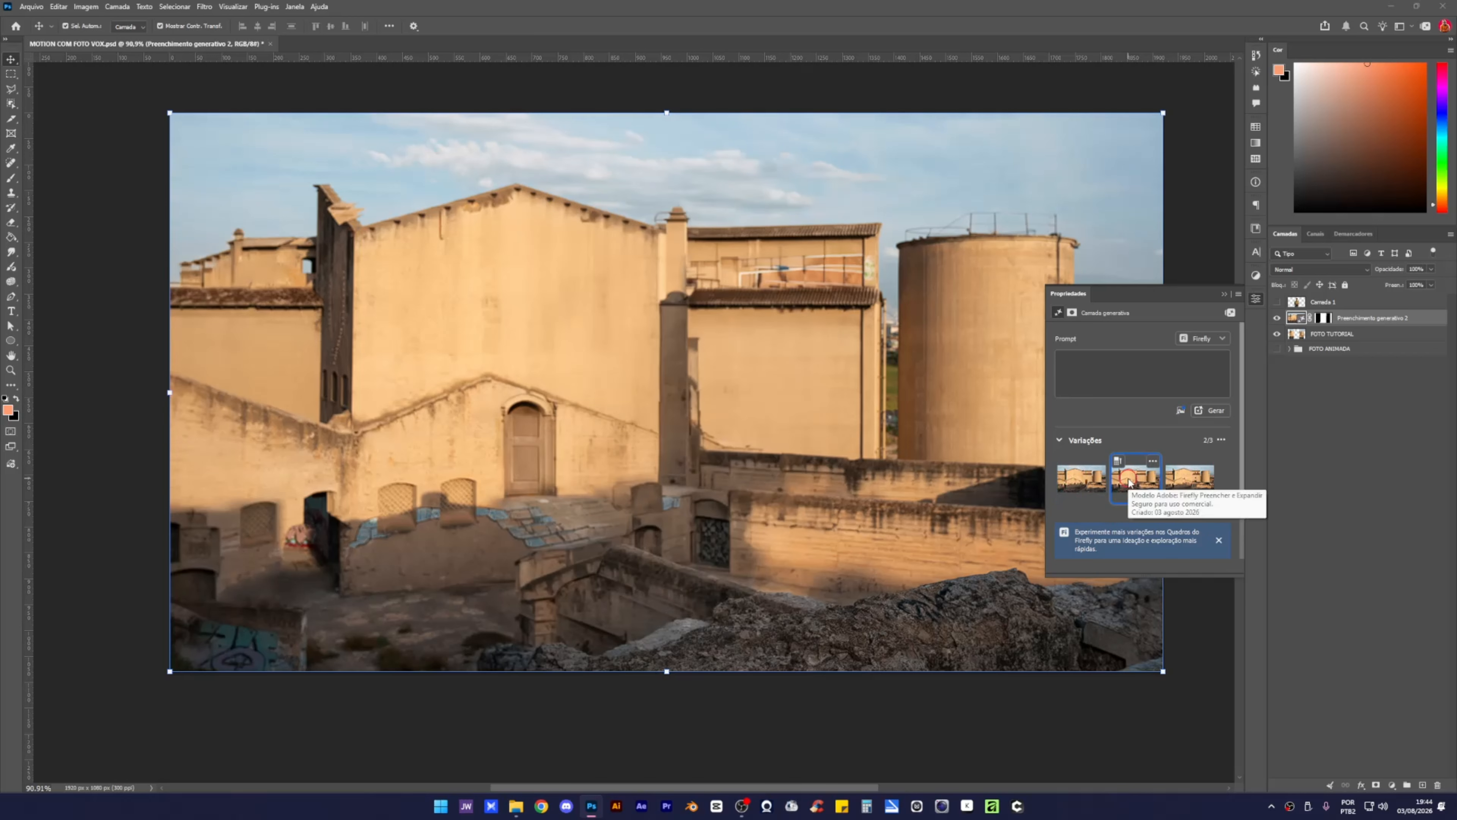
left_click(1188, 479)
left_click(1094, 480)
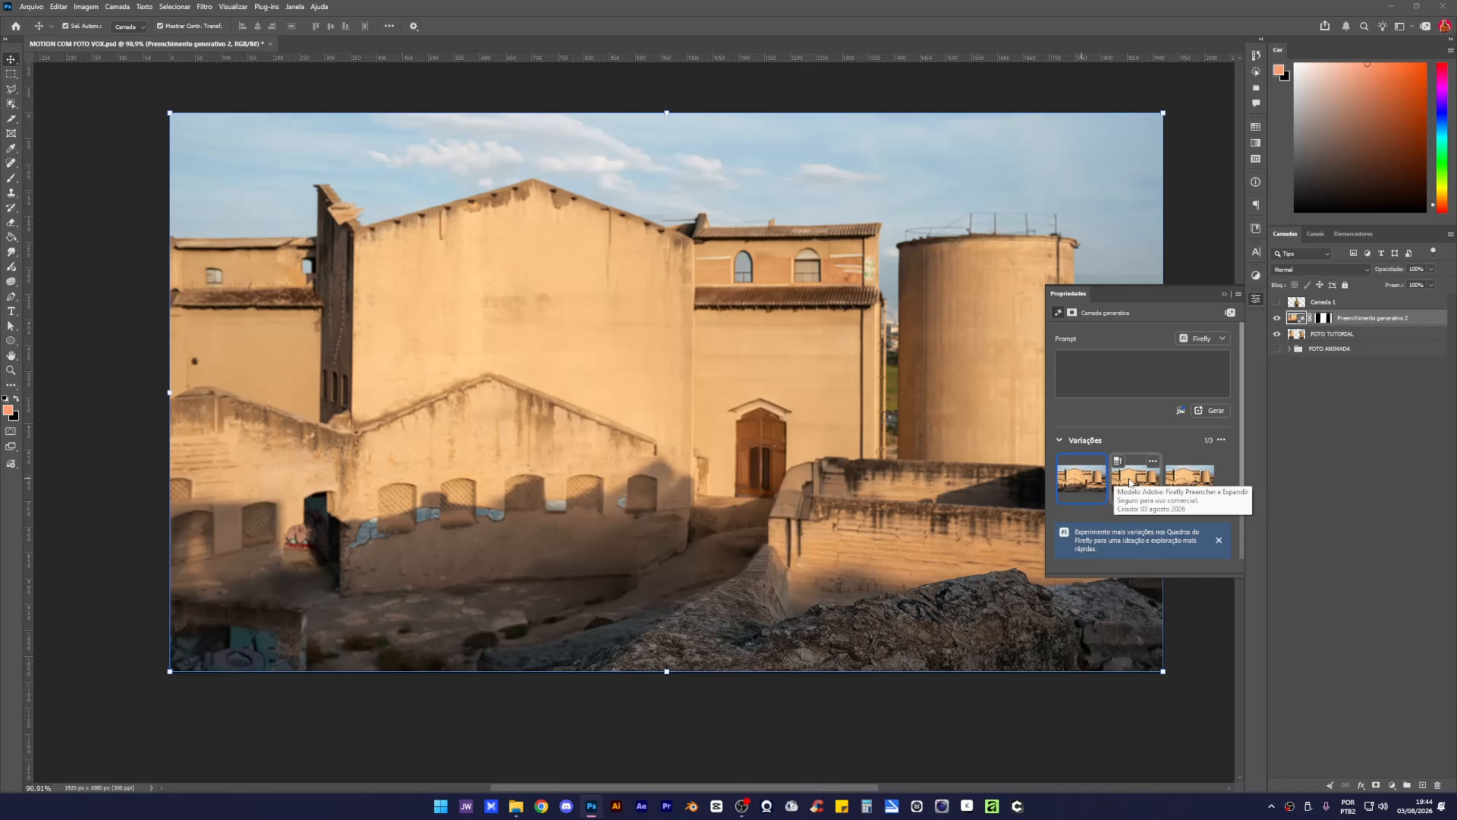
left_click(1182, 480)
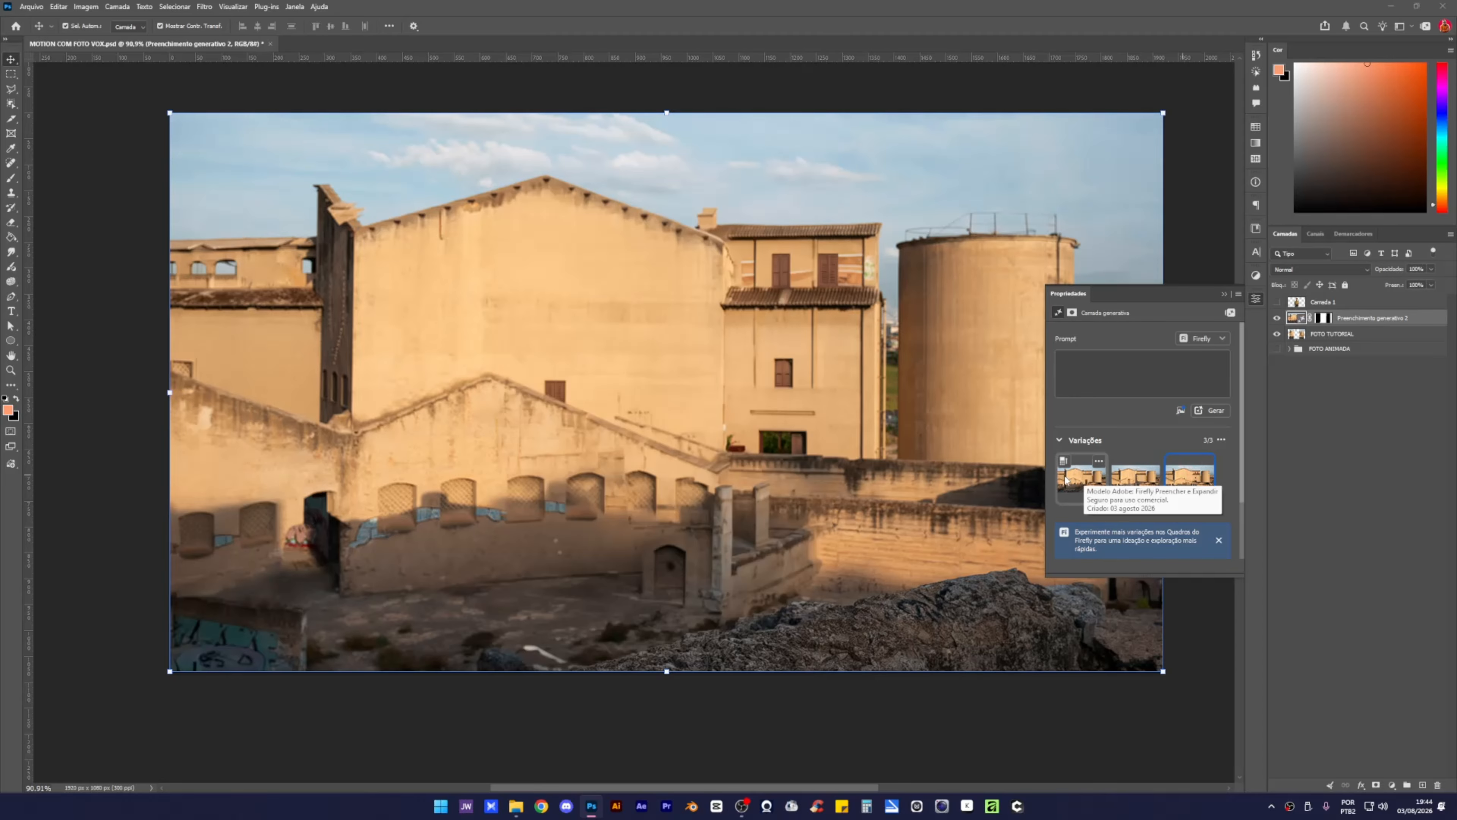
left_click(1079, 484)
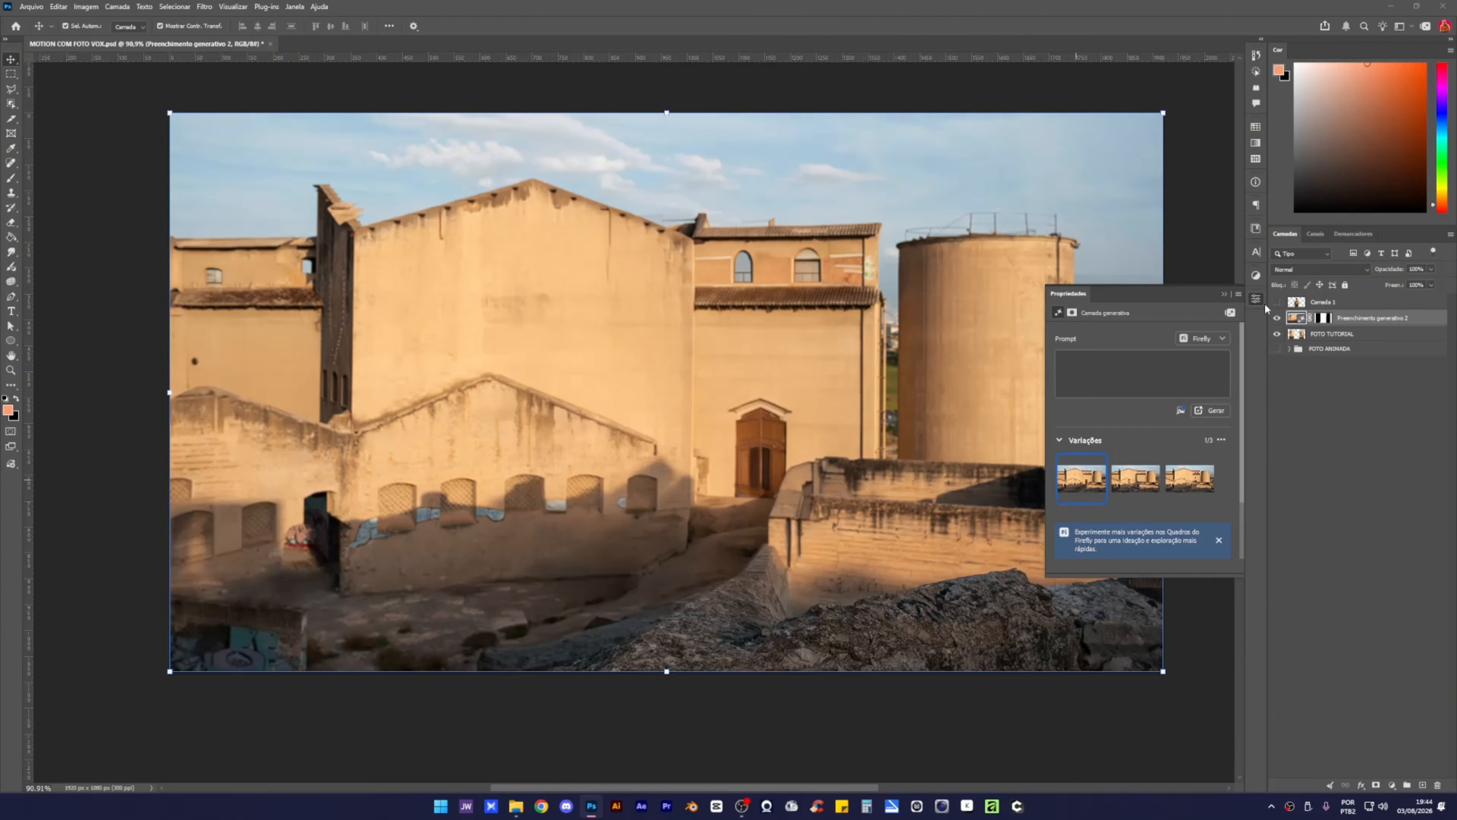
Show the Camada 1 man again, close Properties, and add FOTO TUTORIAL to the selection.
left_click(1276, 303)
left_click(601, 272)
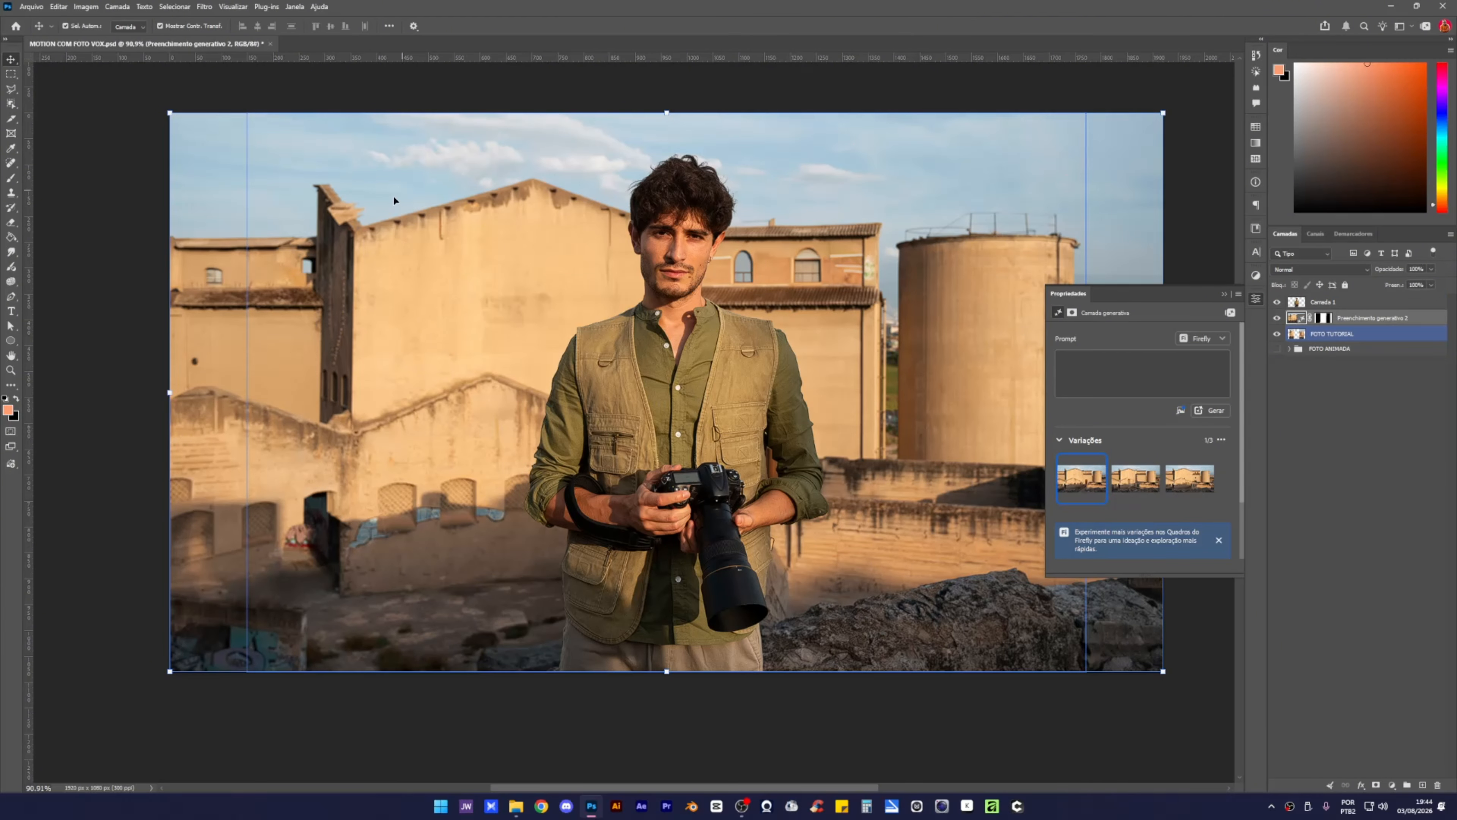
left_click(1256, 300)
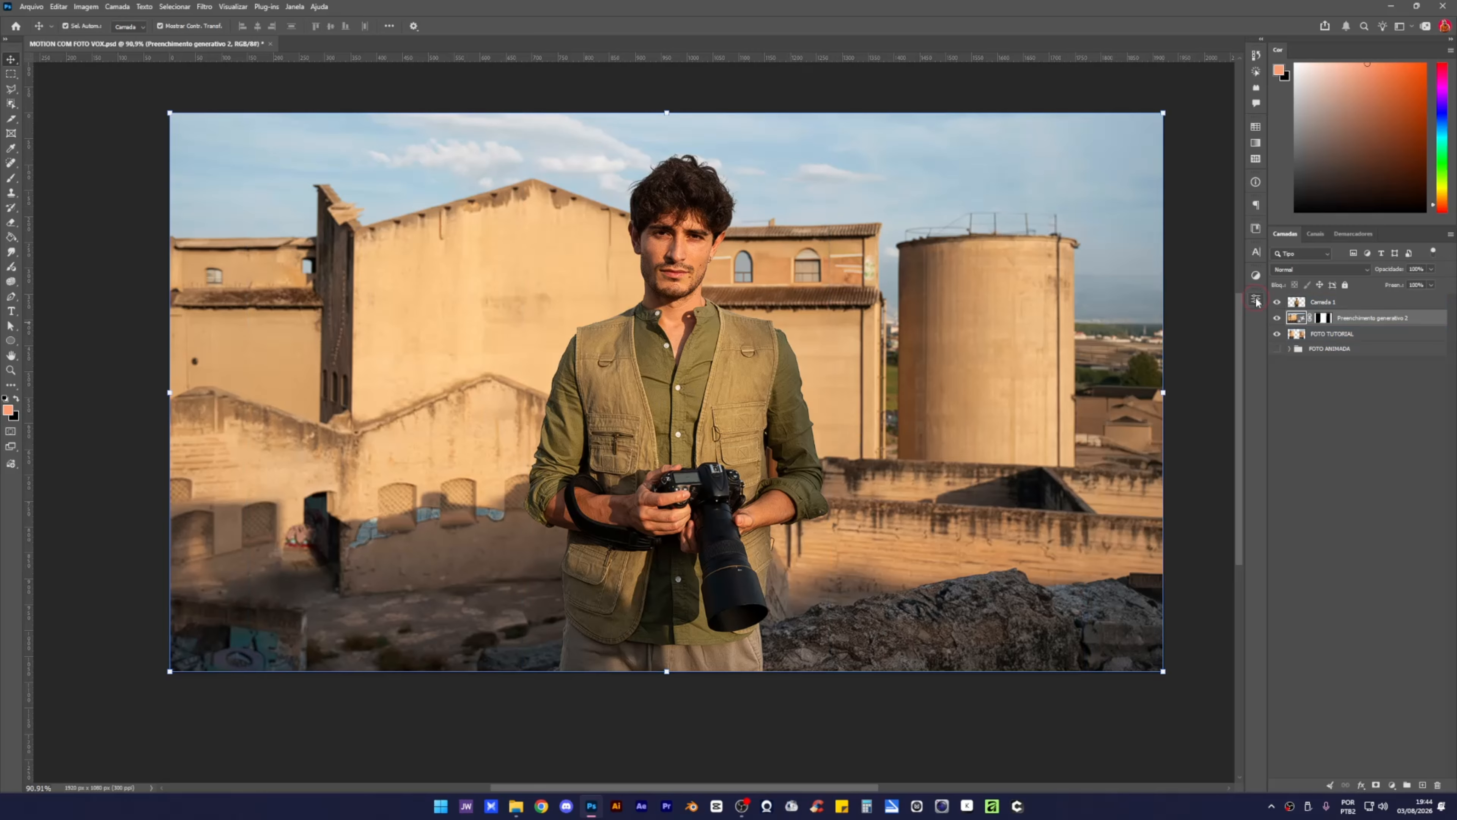
left_click(1362, 340, "ctrl")
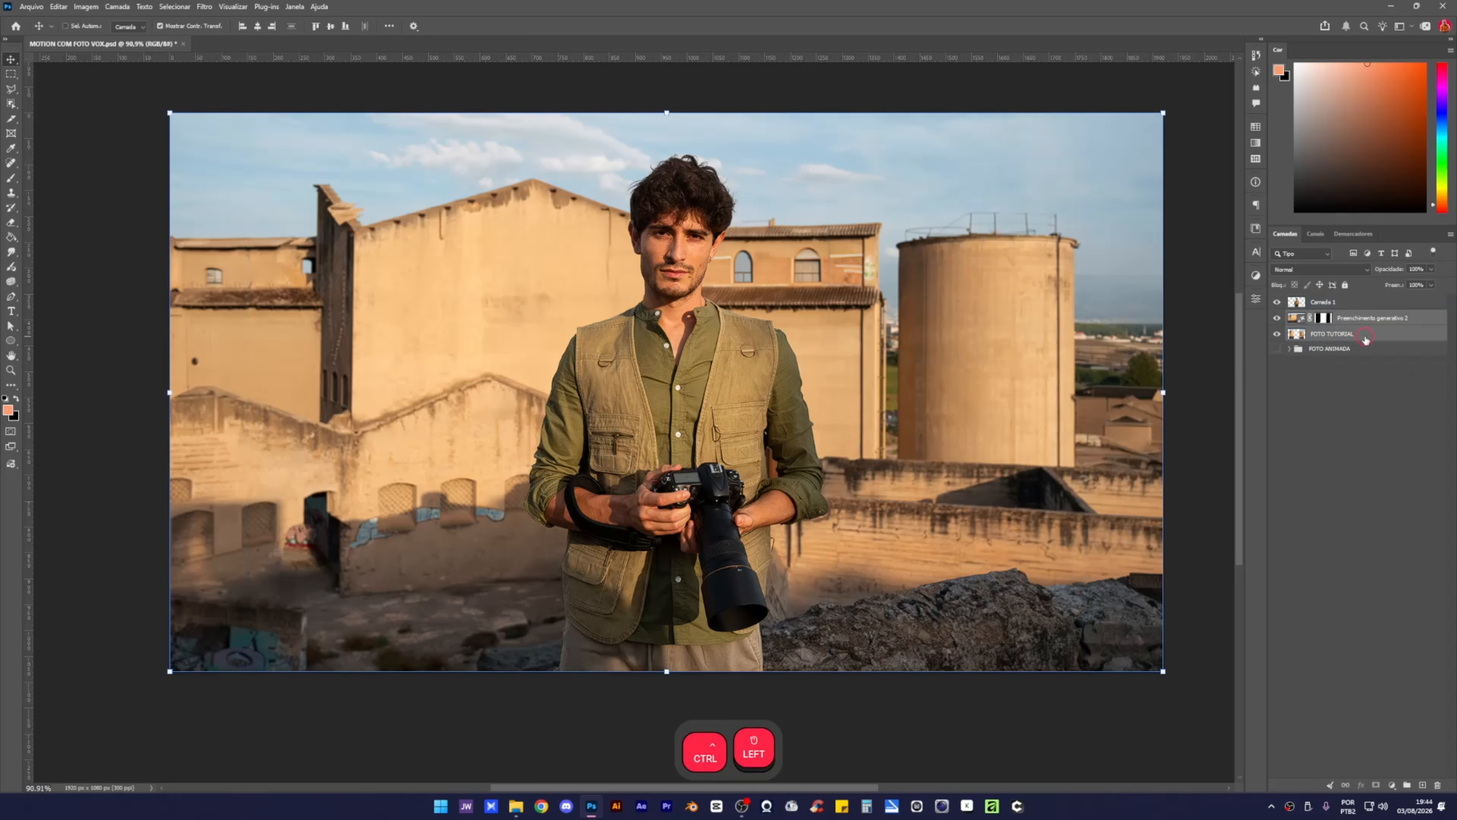
Toggle the man, FOTO TUTORIAL and generative fill layers to inspect the filled background.
left_click(1277, 301)
left_click(1278, 334)
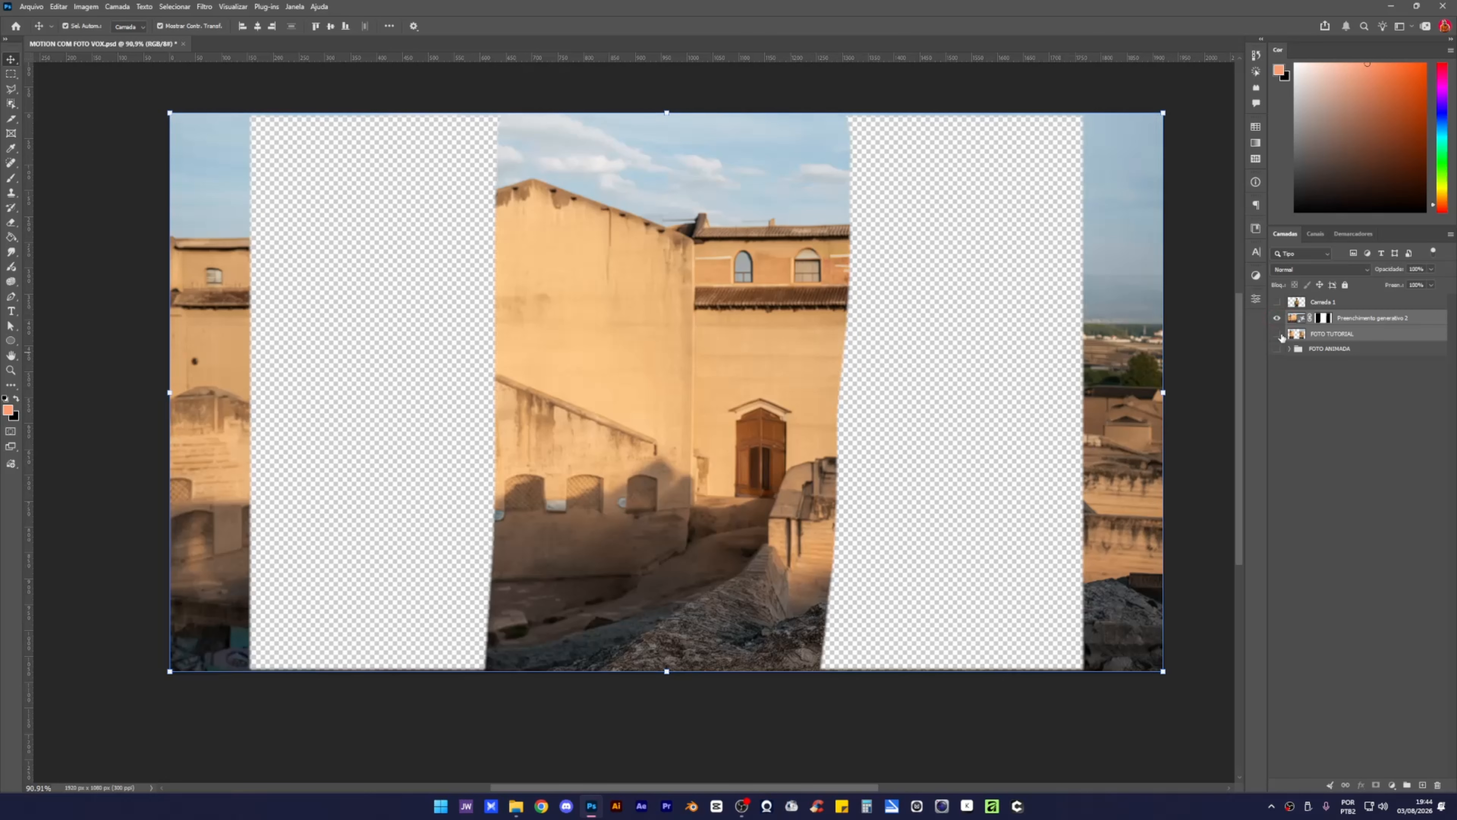
left_click(1278, 334)
left_click(1278, 335, "alt")
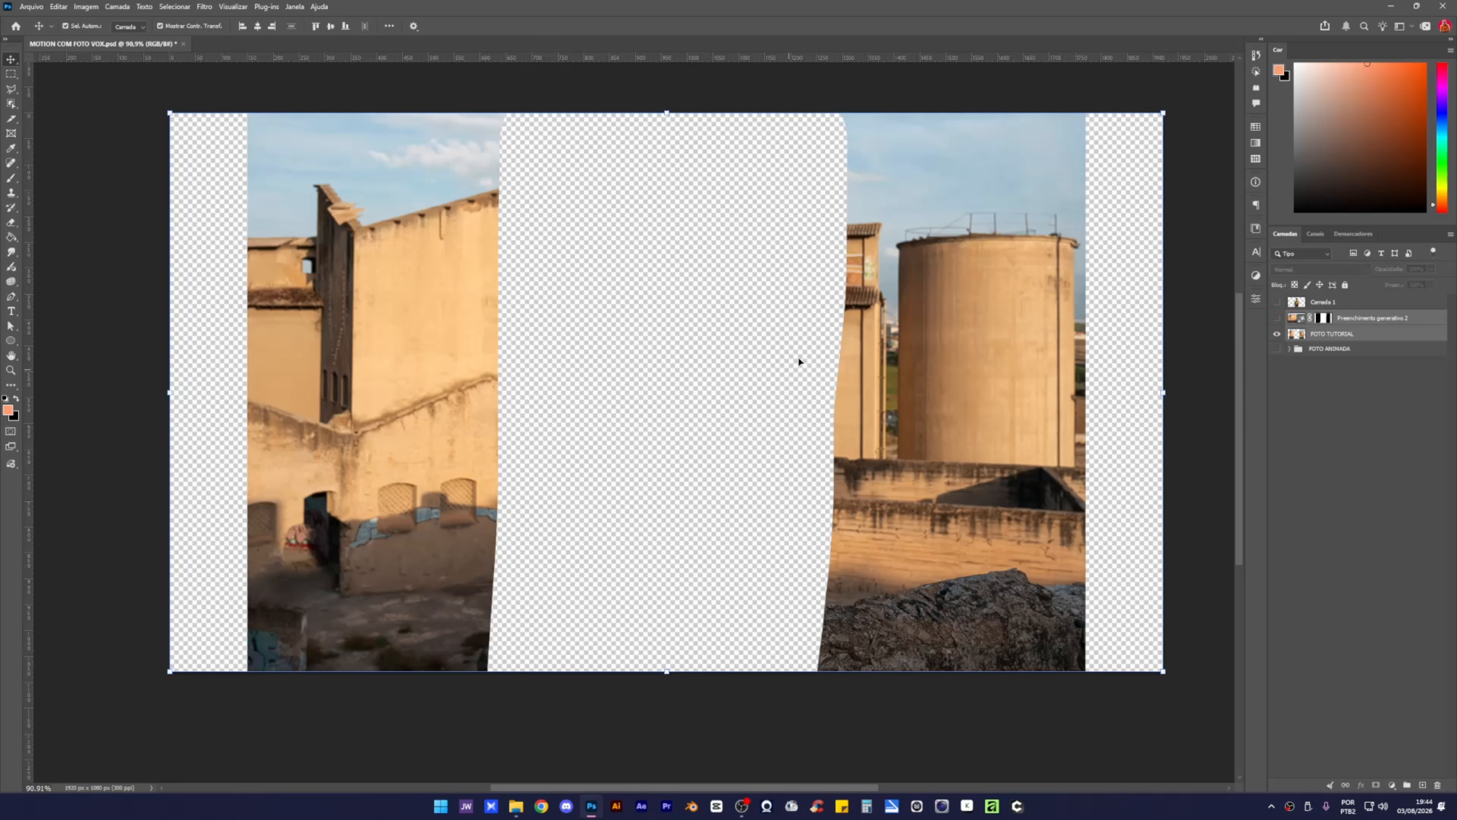
left_click(1278, 335, "alt")
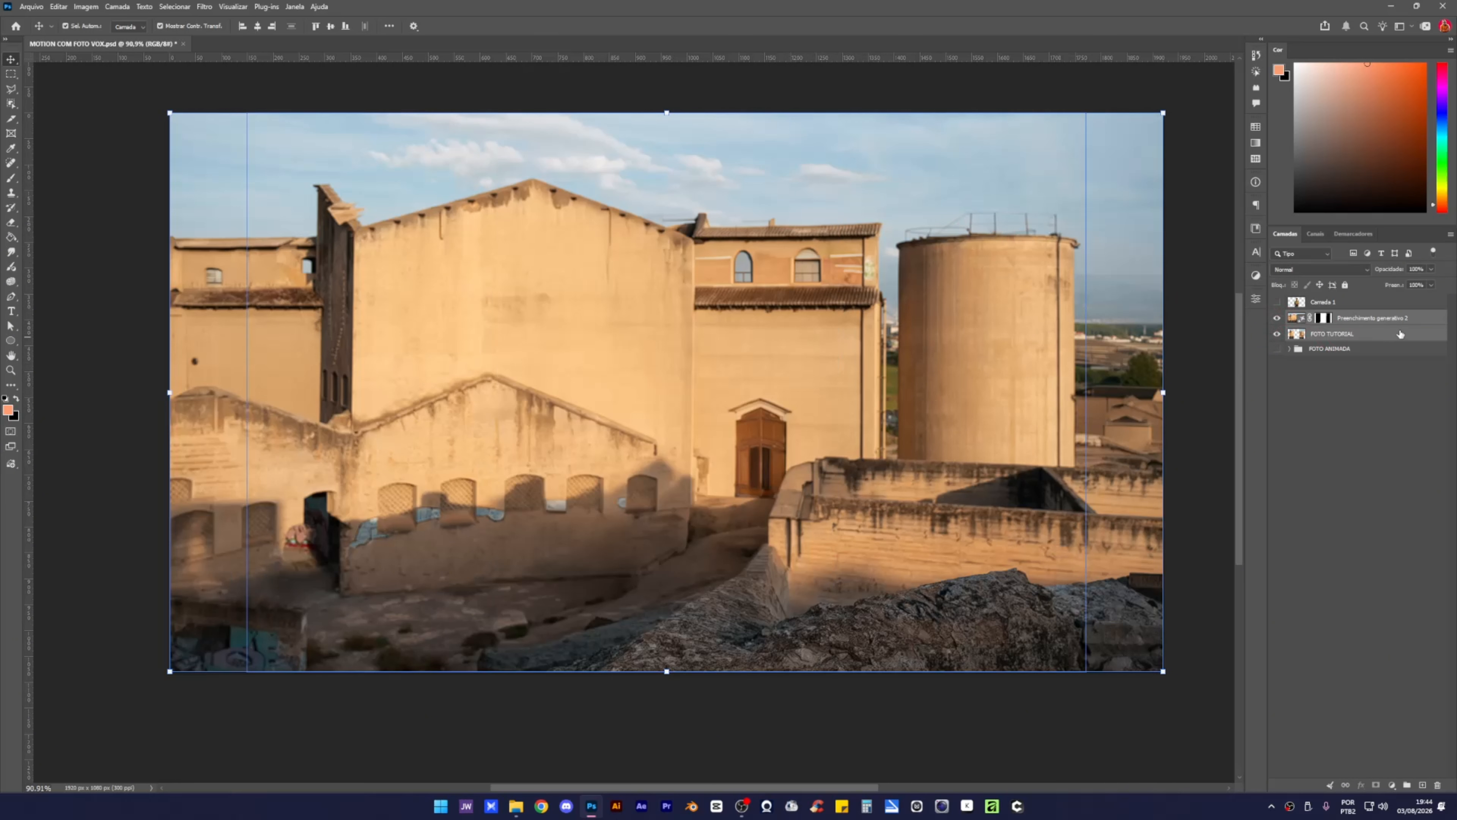
Merge the photo and generative fill layers and rename the result BG.
key("ctrl")
key("ctrl+e")
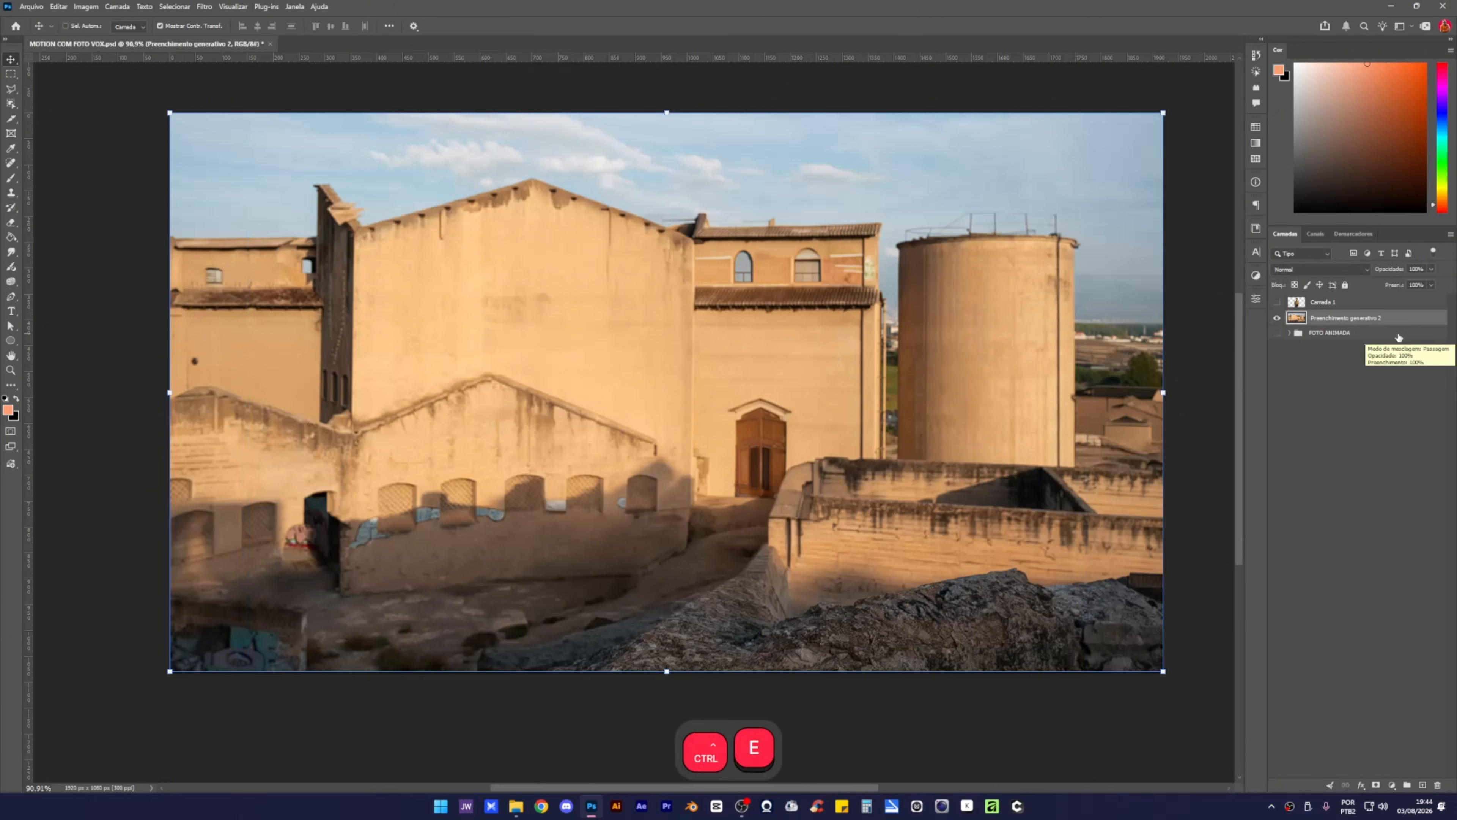
double_click(1326, 318)
key("BackSpace")
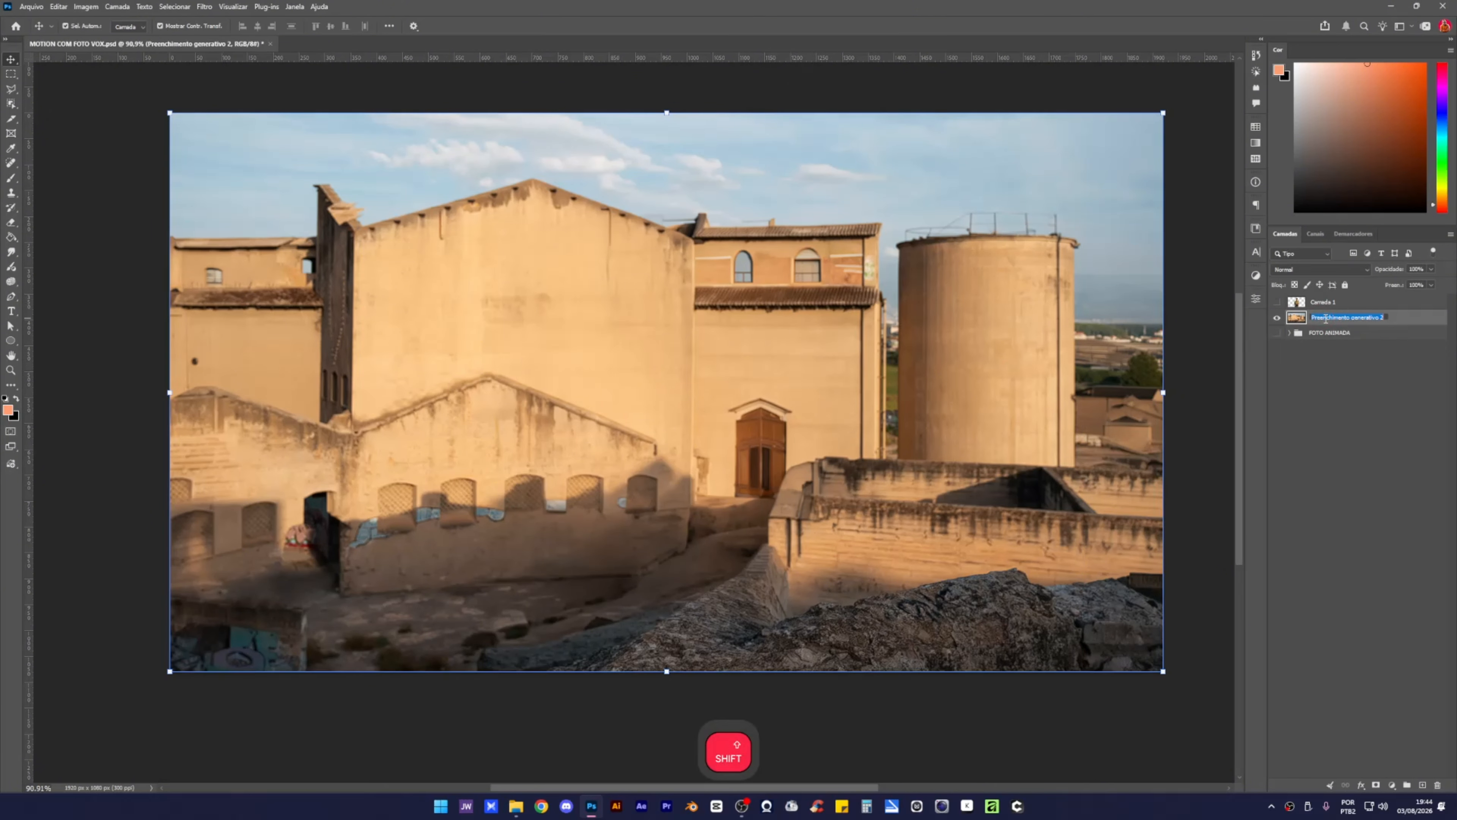
type("F")
type("BG")
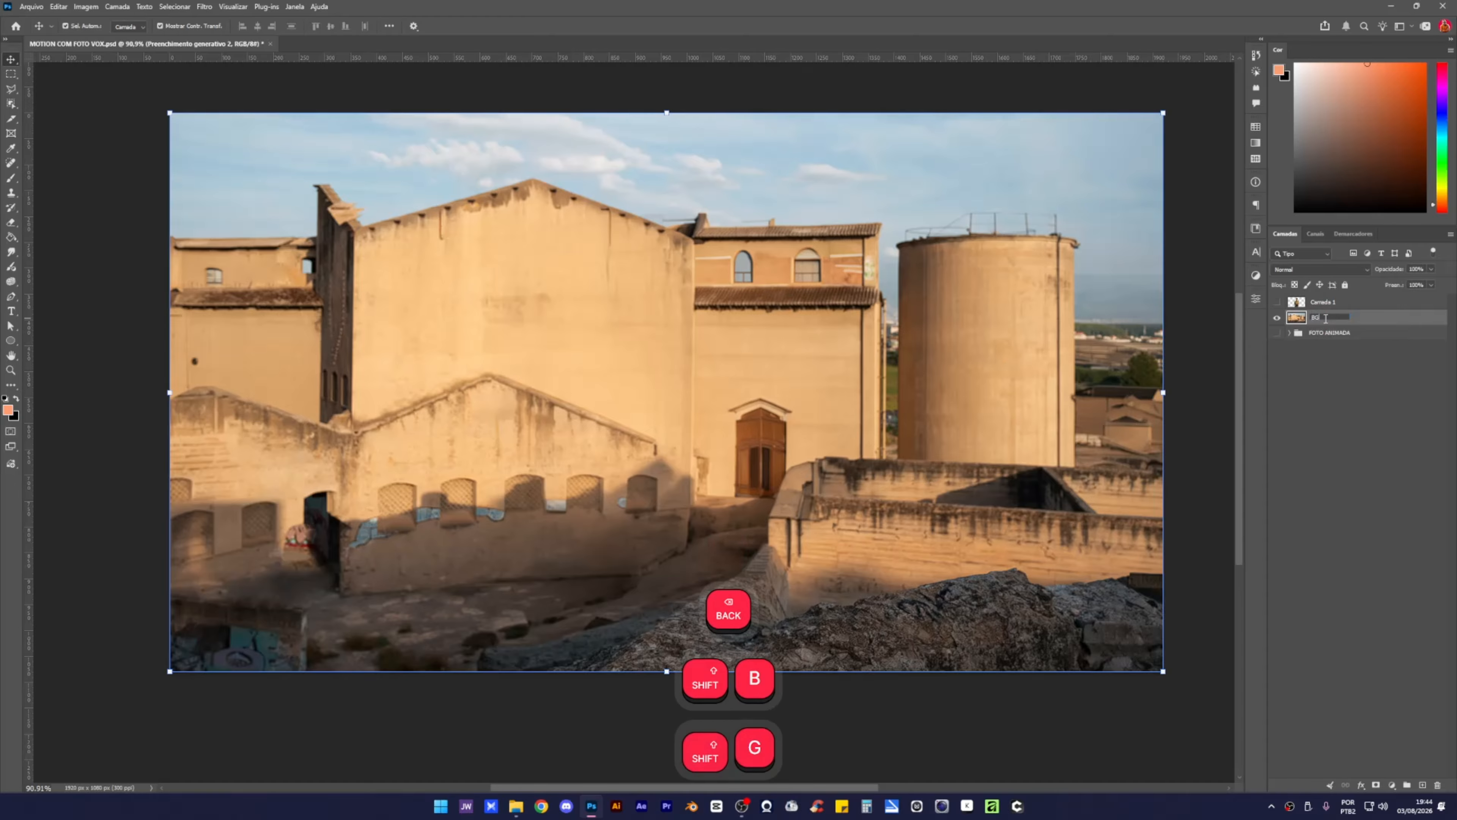
key("Return")
Show the man's layer again and rename Camada 1 to PERSONAGEM.
left_click(1275, 302)
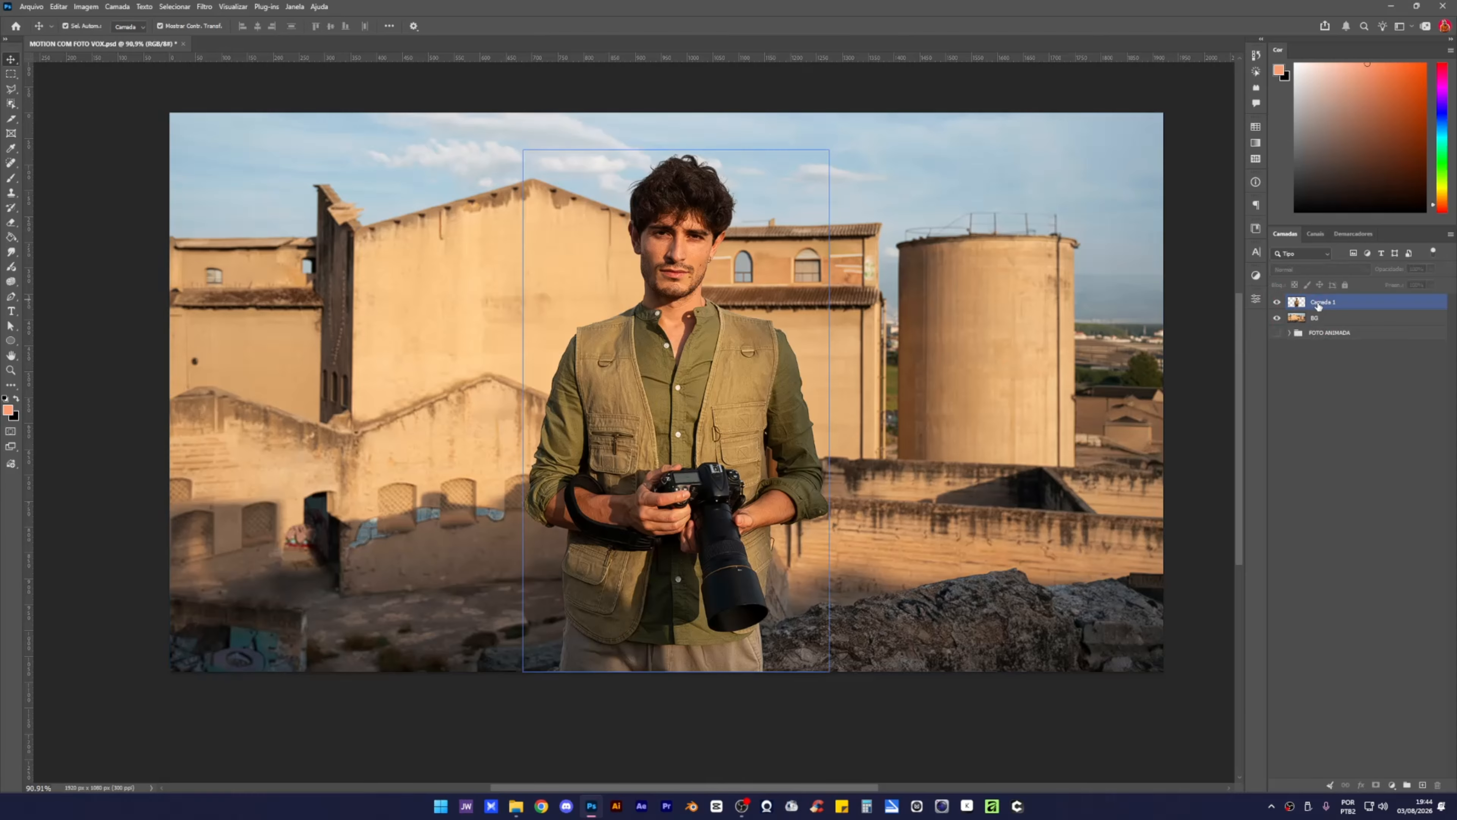
double_click(1318, 302)
type("PERSONAG")
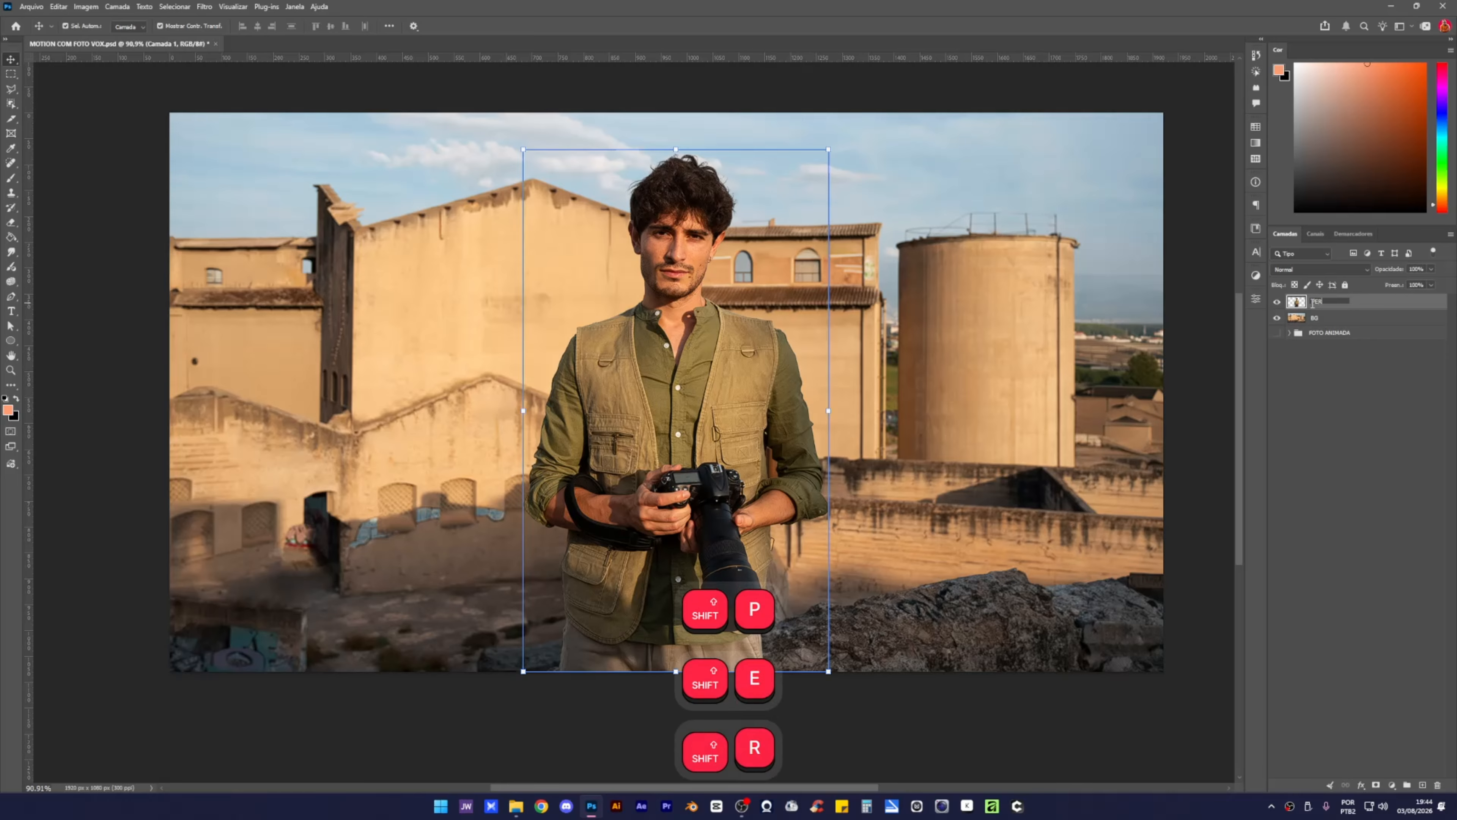
type("EM")
key("Return")
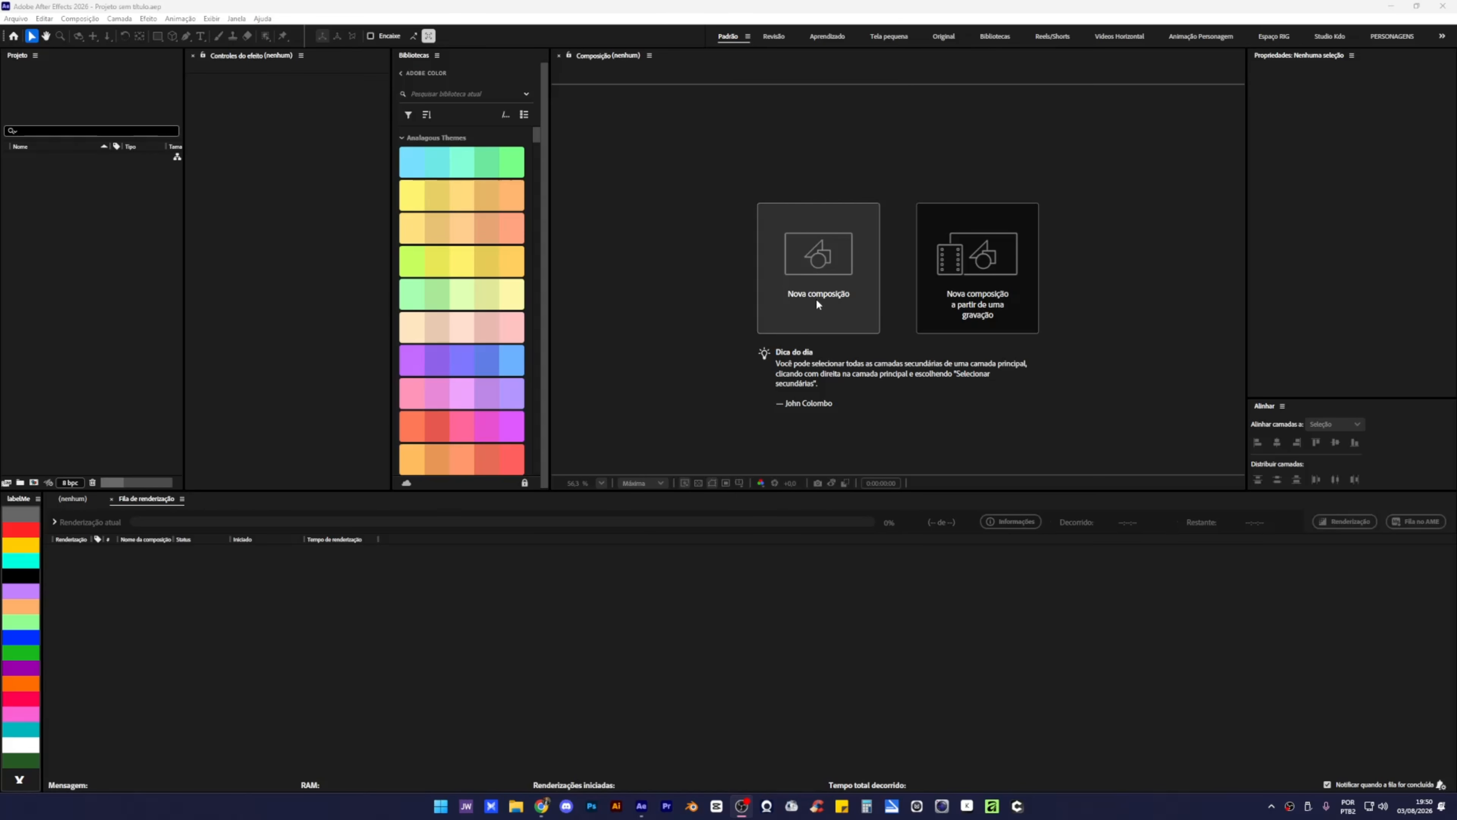
Create a 1920×1080, 30 fps composition, entering 'FOTO EDITORIAL' in its settings.
left_click(817, 302)
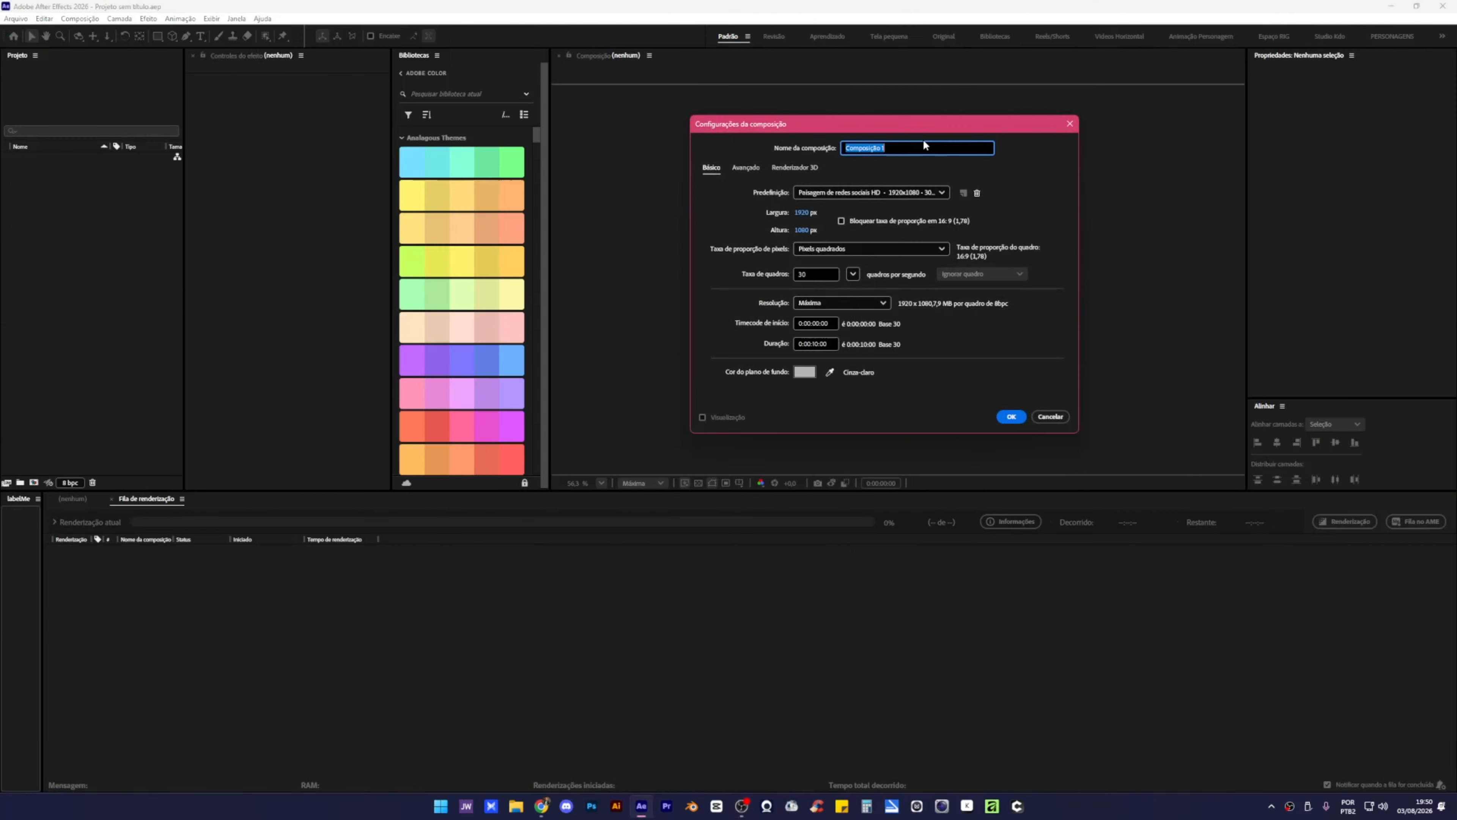
type("FOTO")
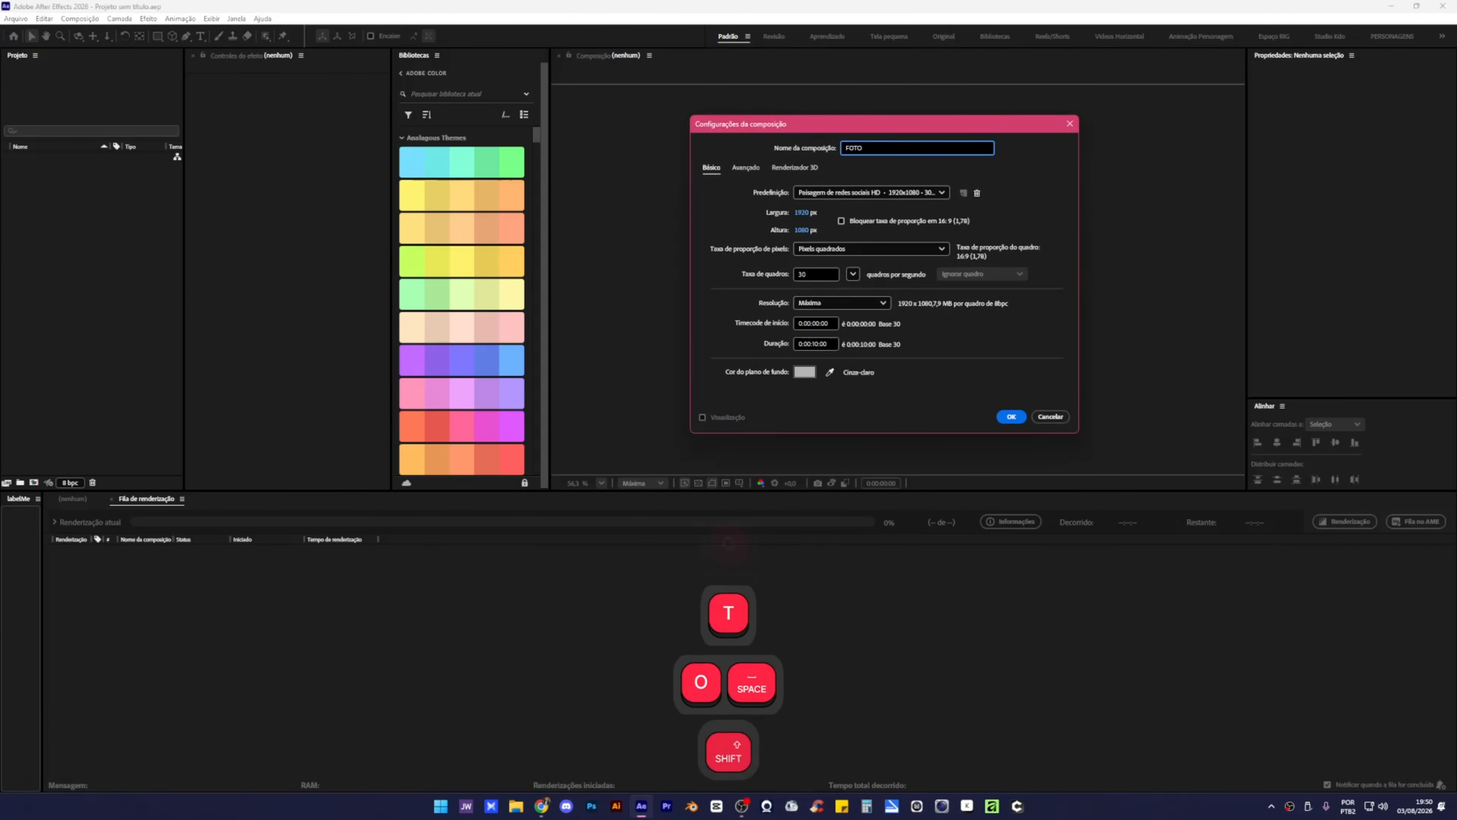
type(" EDITORIAL")
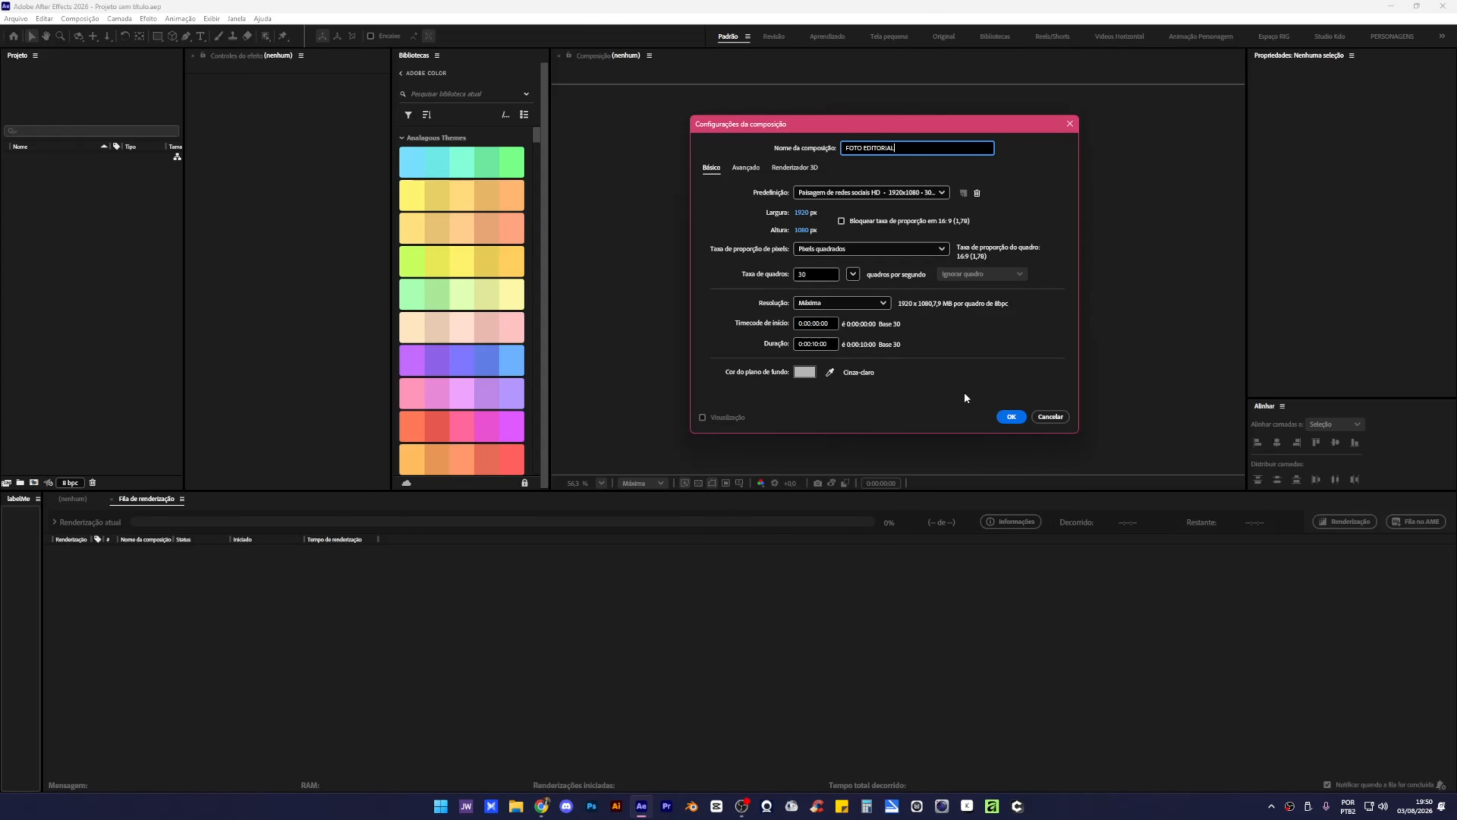
left_click(1011, 418)
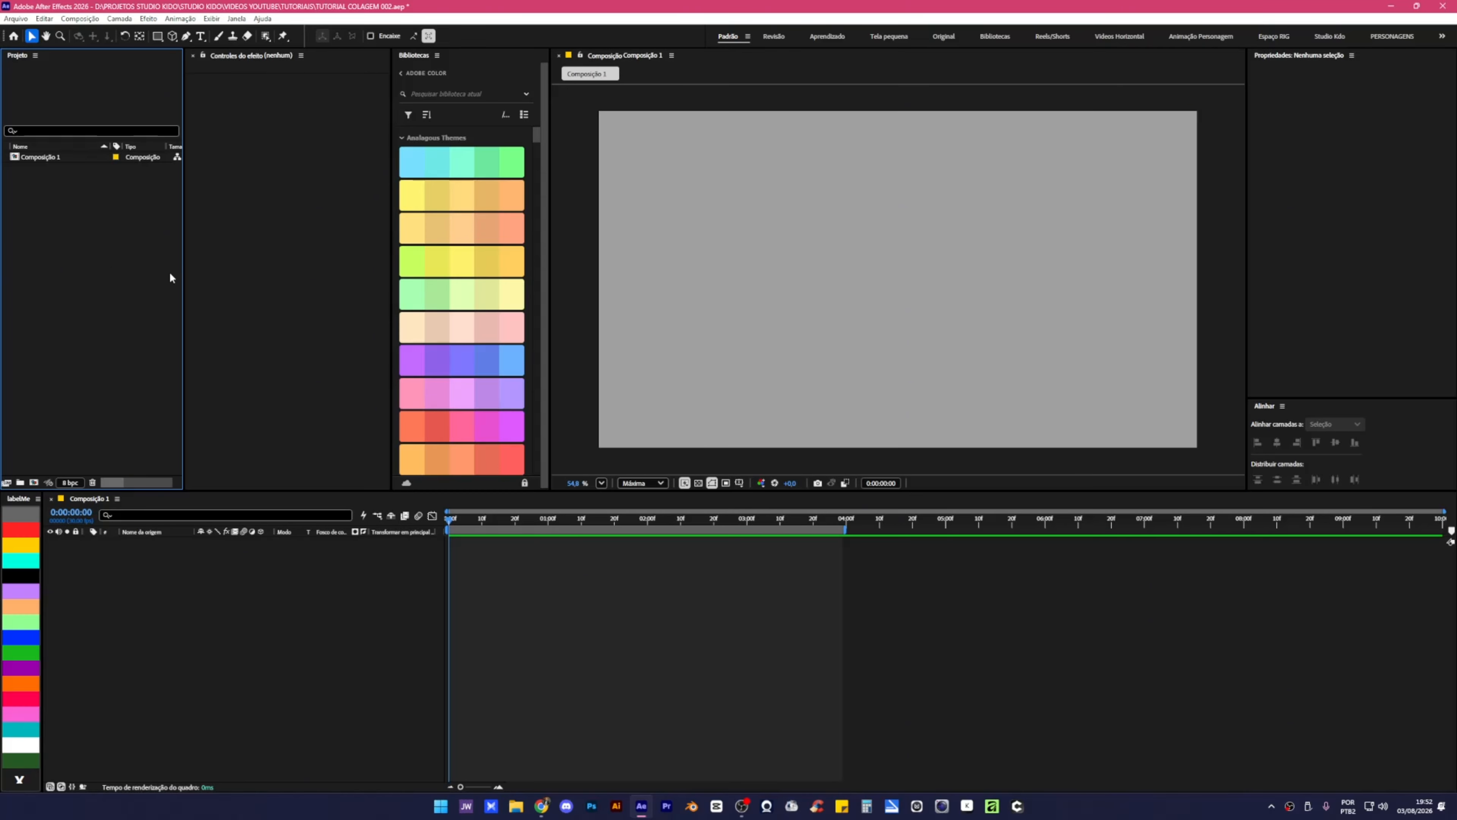
Import MOTION COM FOTO VOX TUTORIAL.psd as a composition keeping layer sizes, with editable layer styles.
key("ctrl+i")
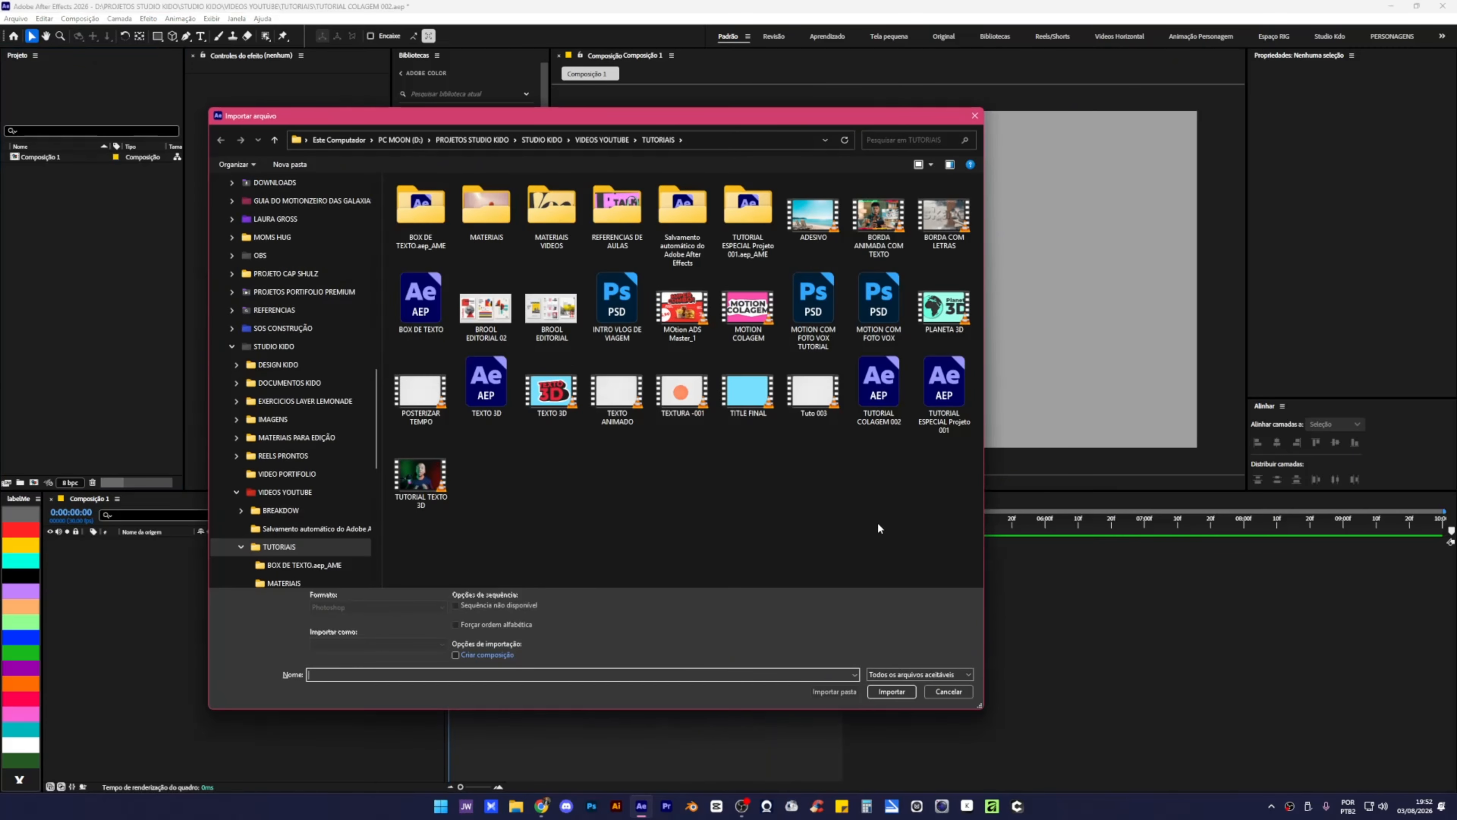
left_click(835, 308)
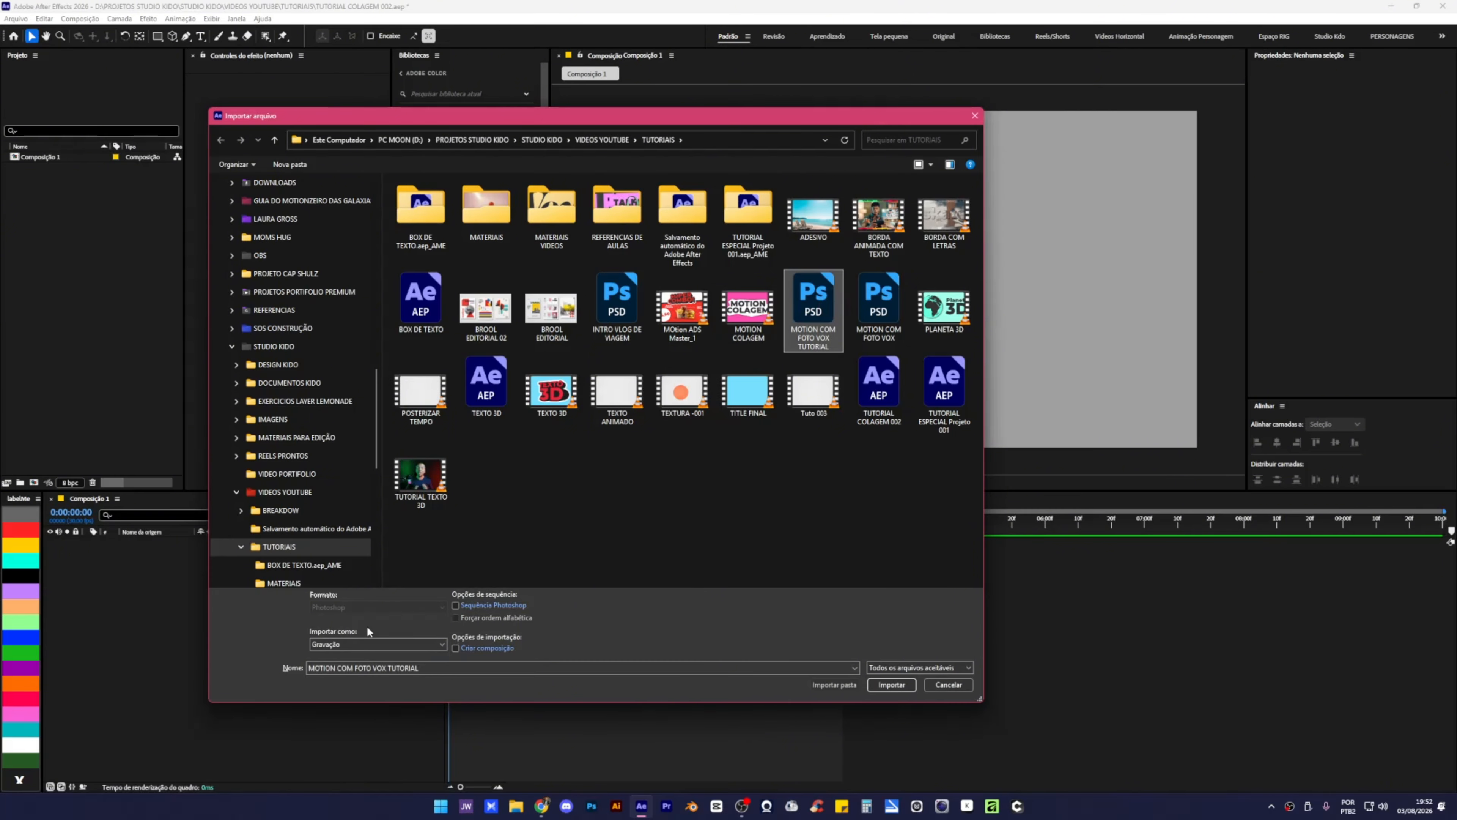
left_click(373, 643)
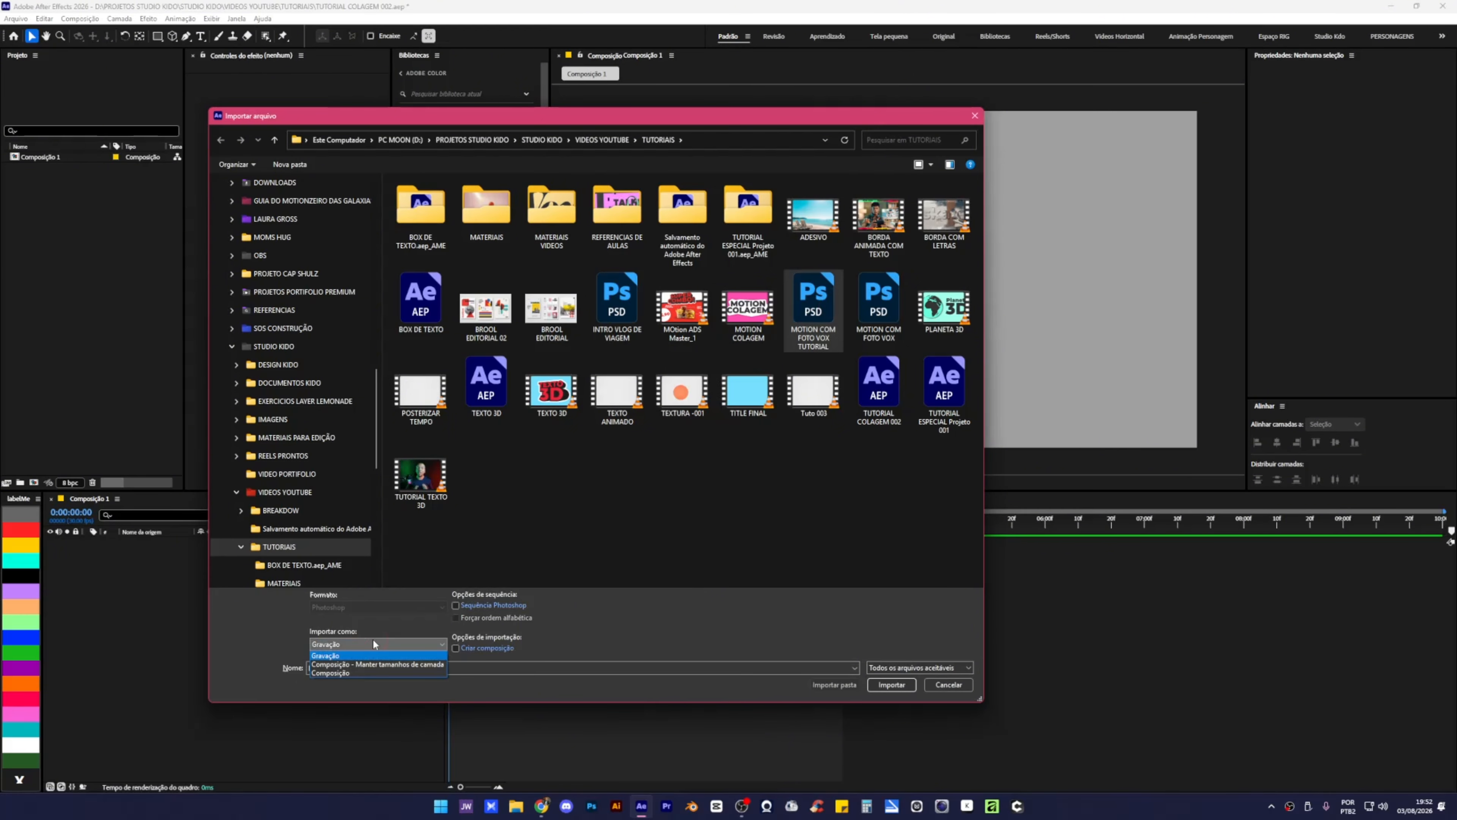
left_click(368, 665)
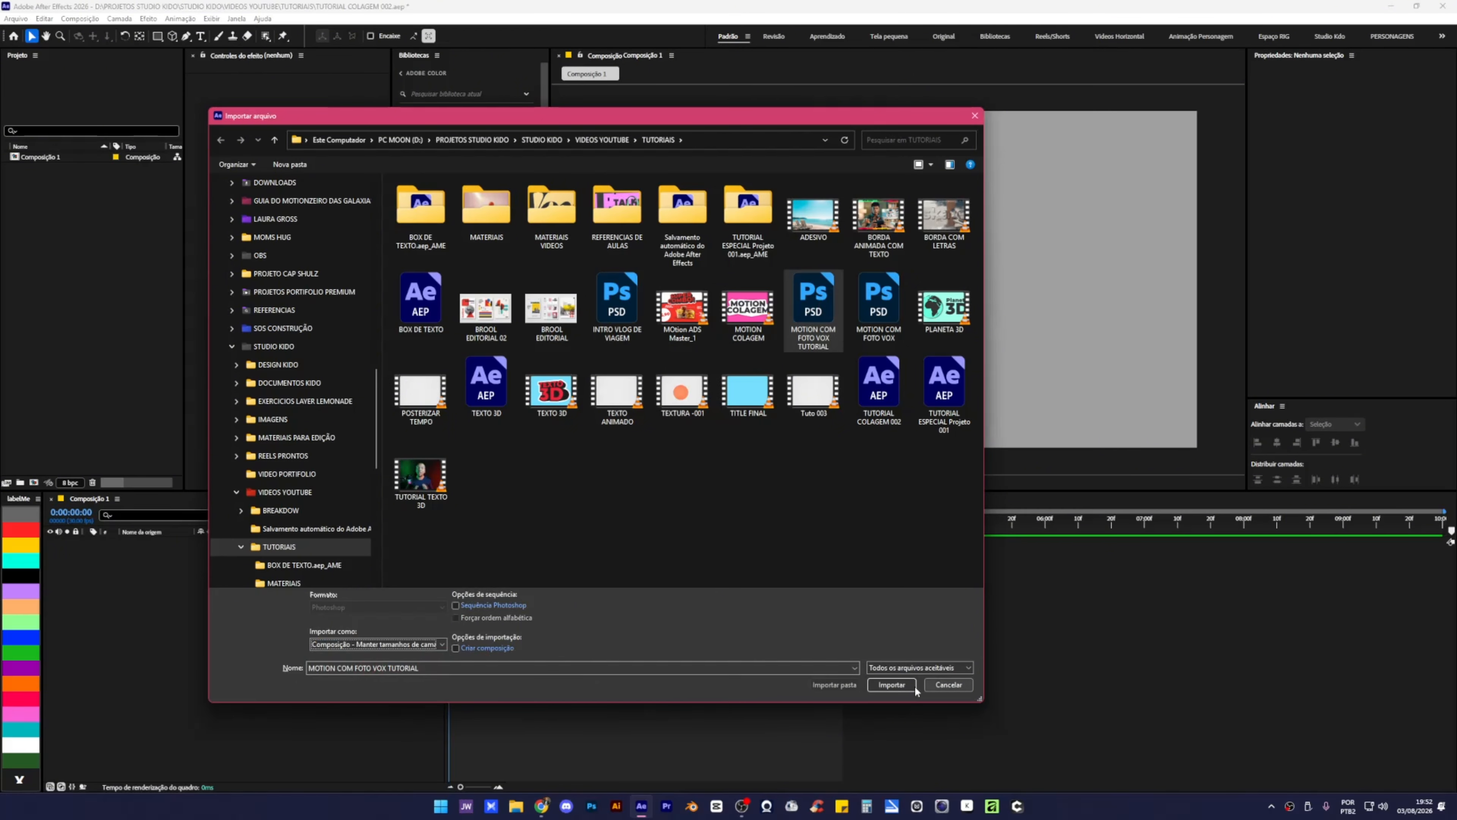
left_click(891, 684)
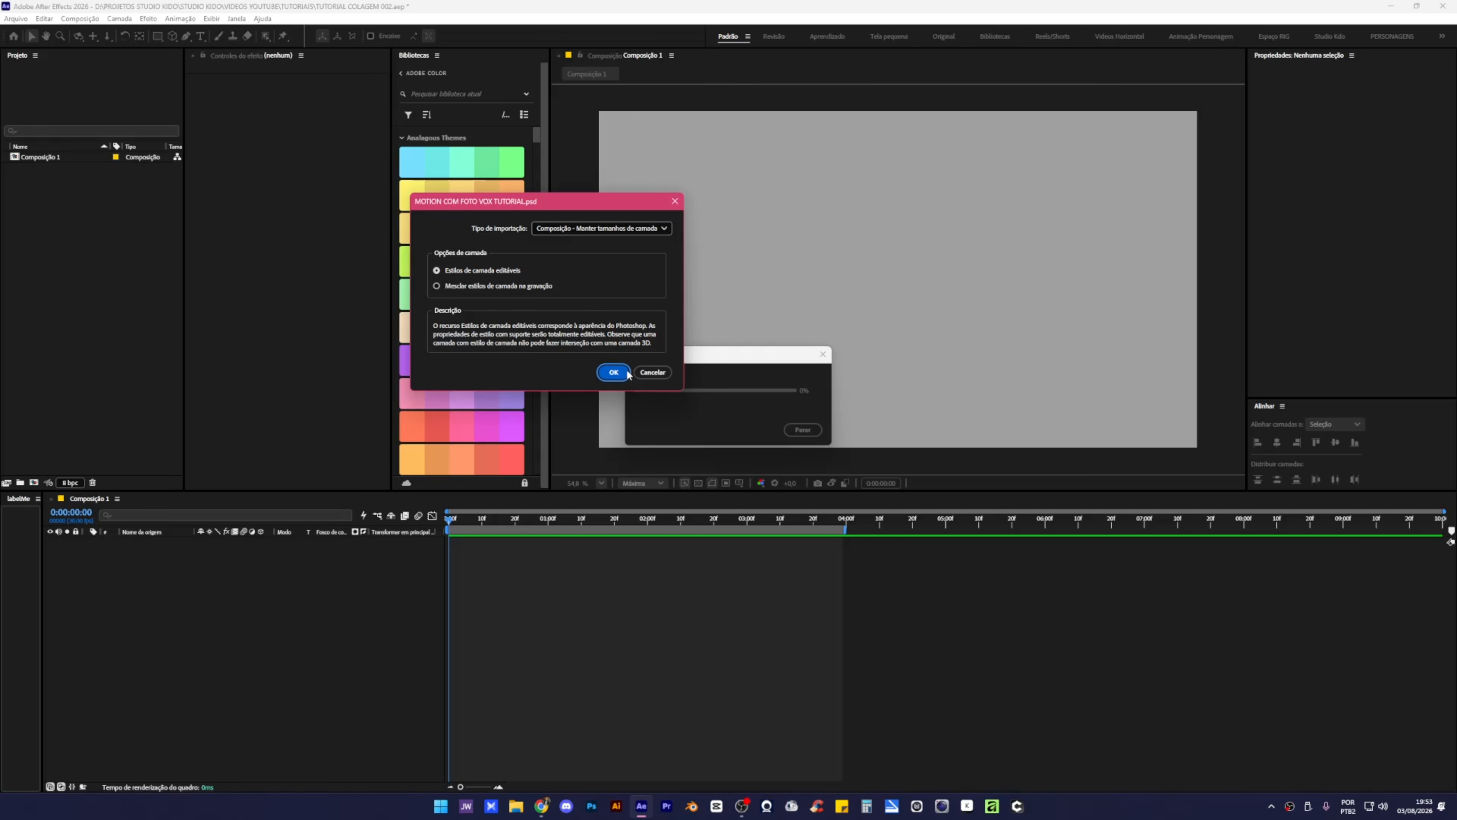
left_click(614, 373)
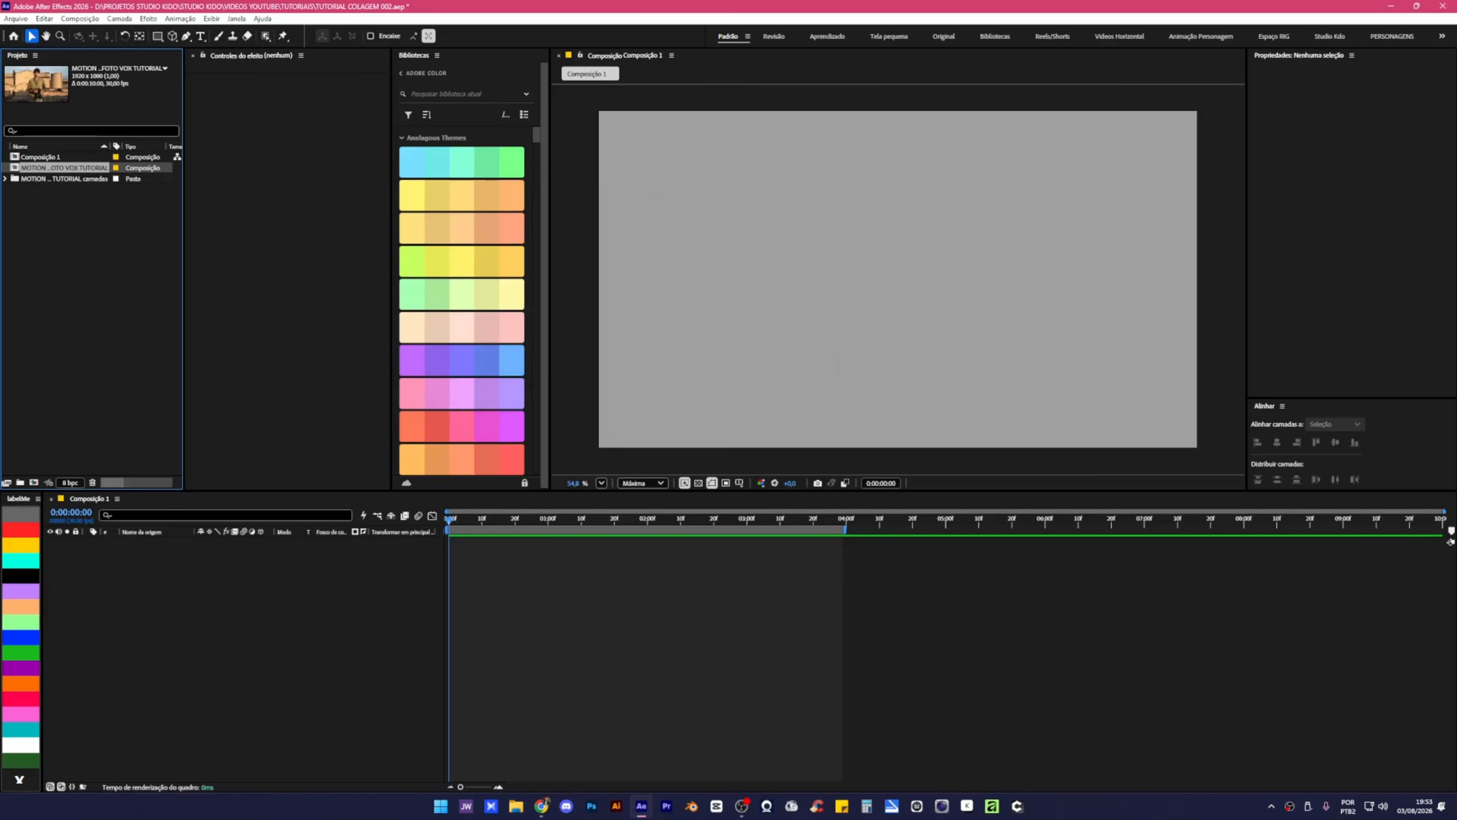
Add the imported photo composition to Composição 1's timeline and open it.
left_click(64, 285)
left_click(31, 171)
left_click_drag(41, 169, 112, 592)
double_click(893, 293)
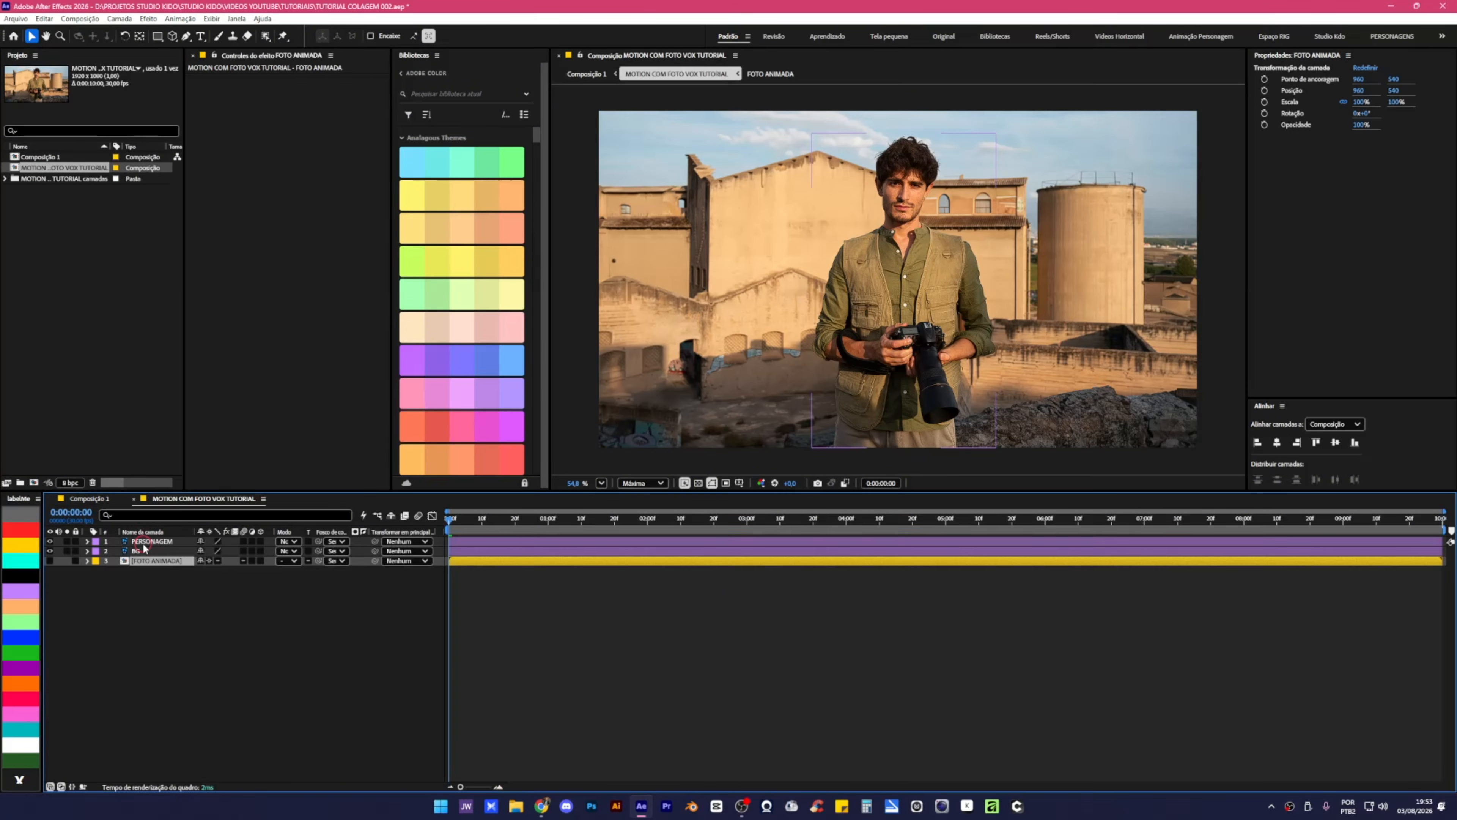
Toggle the BG and PERSONAGEM layers' visibility to check them, then clear the selection.
left_click(149, 552)
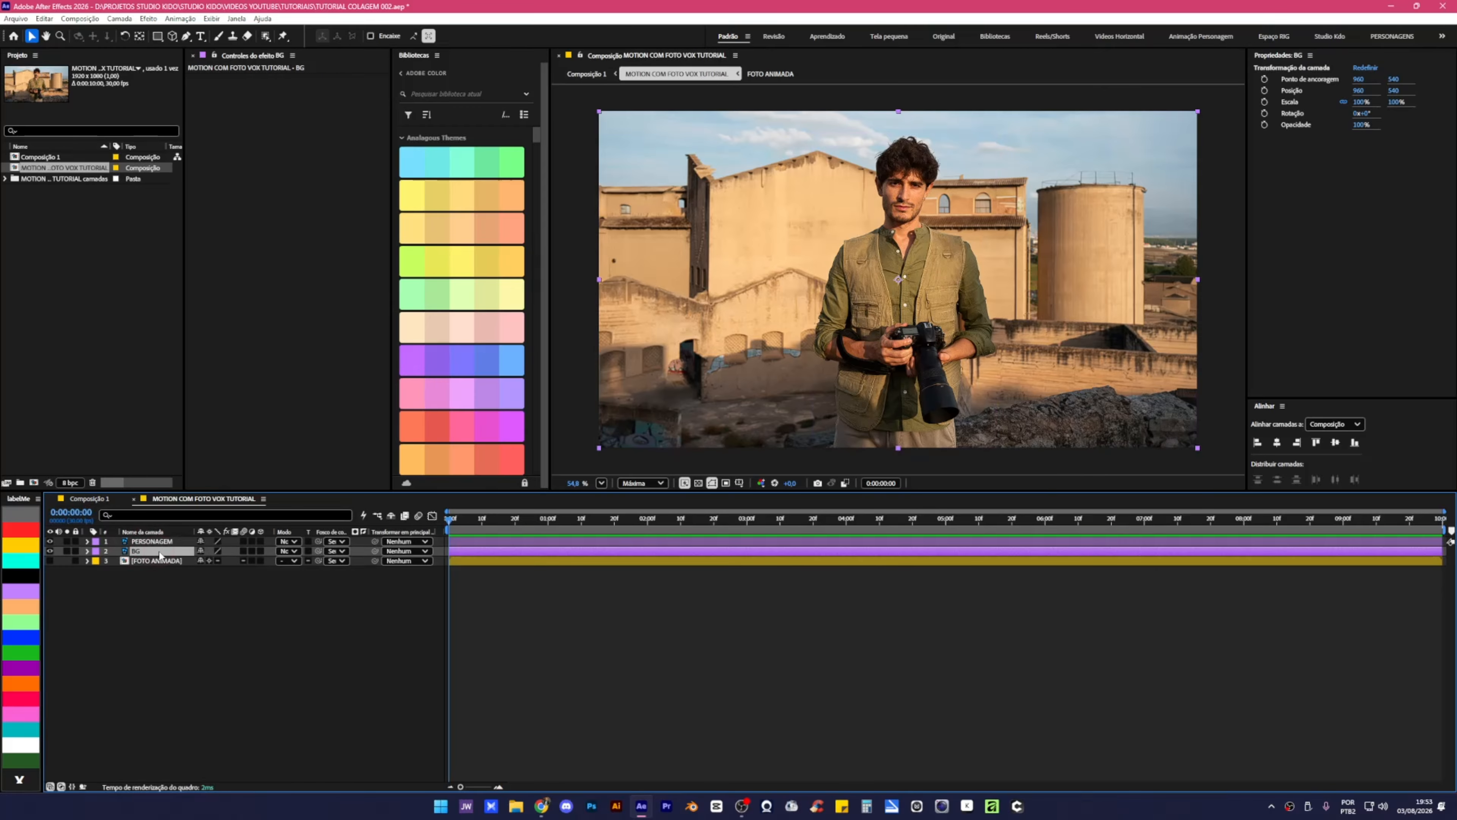
left_click(50, 551)
left_click(50, 551)
left_click(51, 542)
left_click(50, 542)
left_click(193, 628)
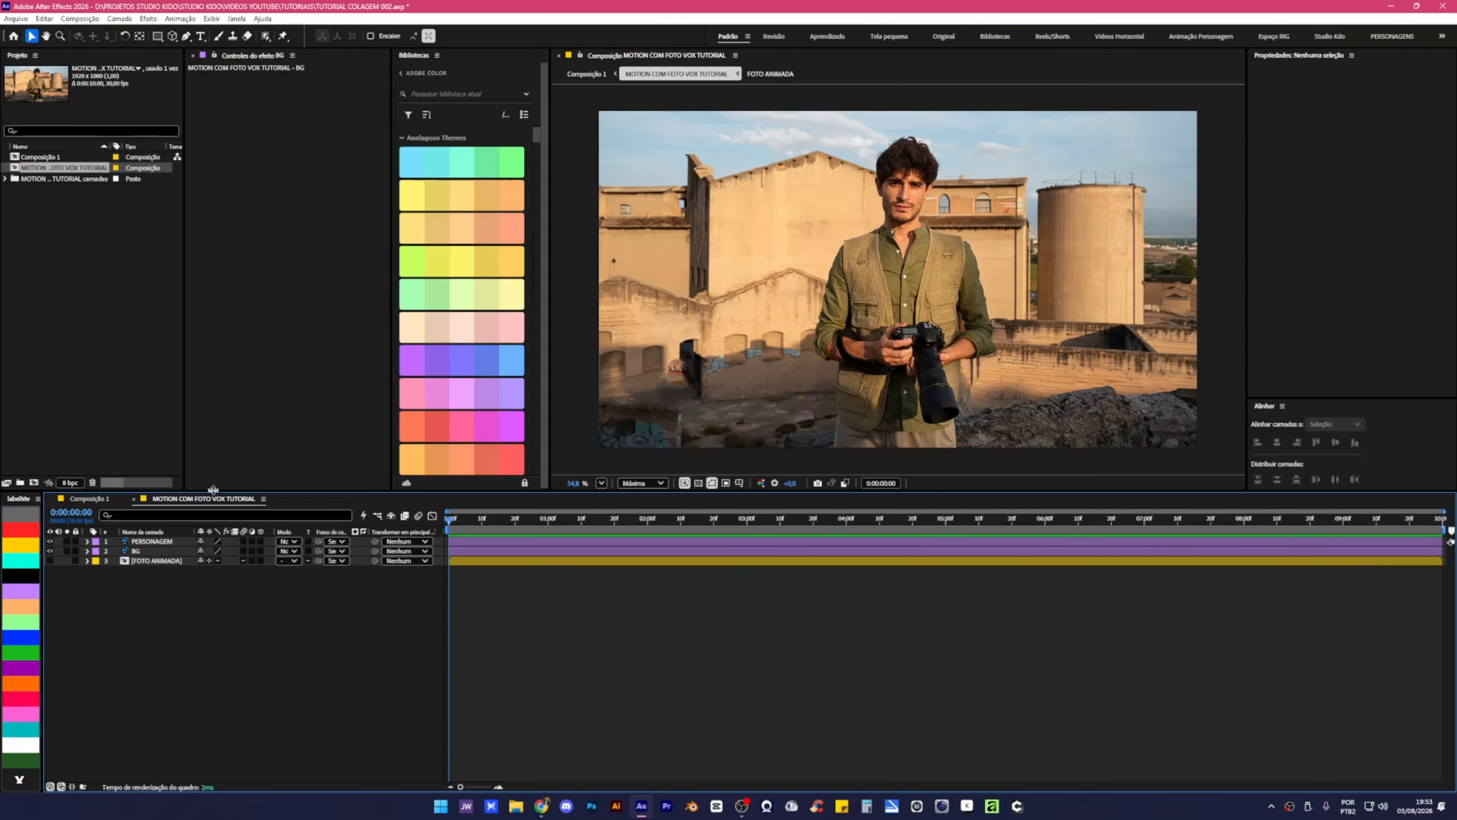
Add a new adjustment layer to the composition.
right_click(218, 641)
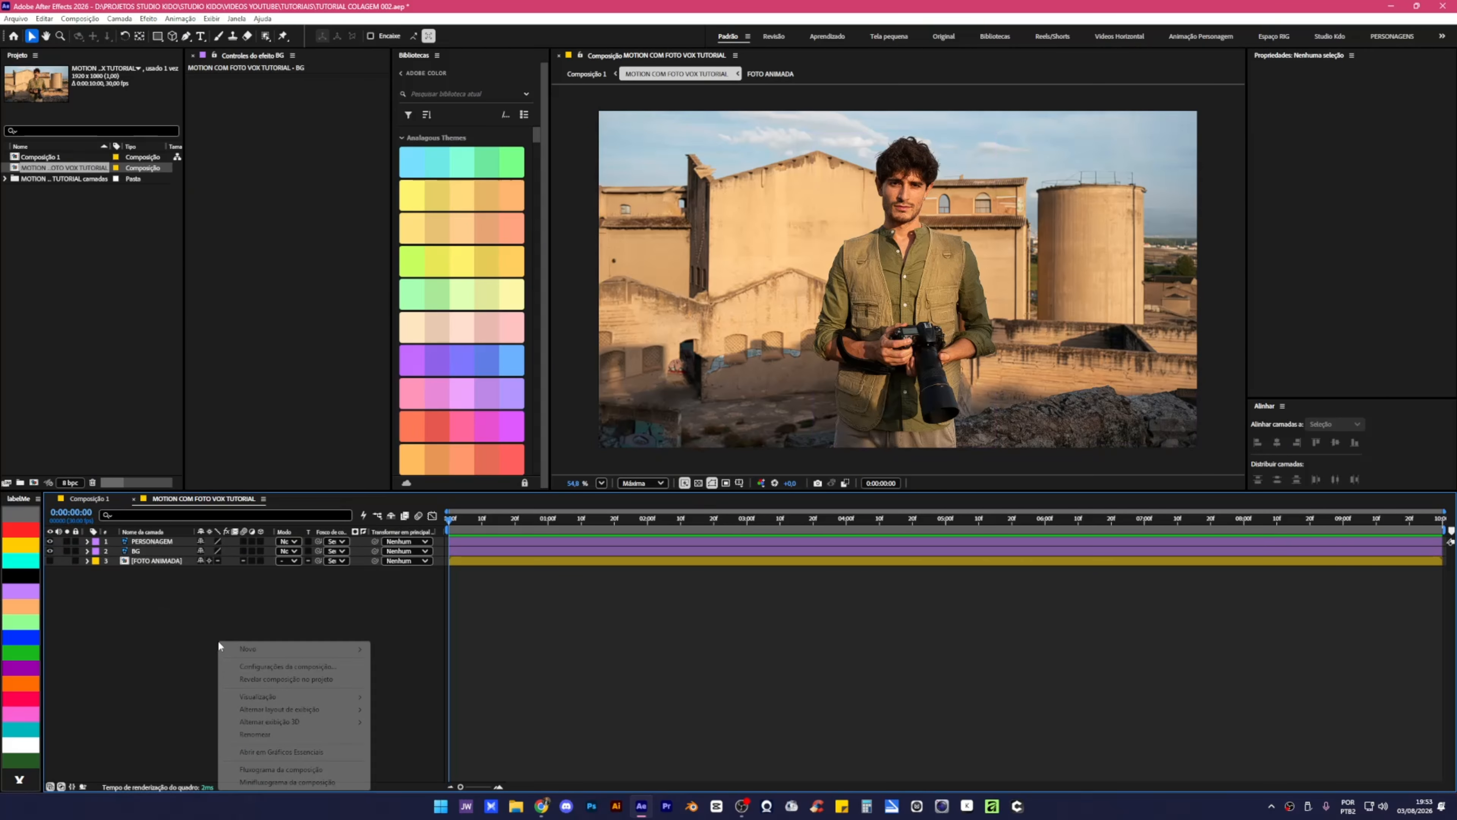
mouse_move(249, 648)
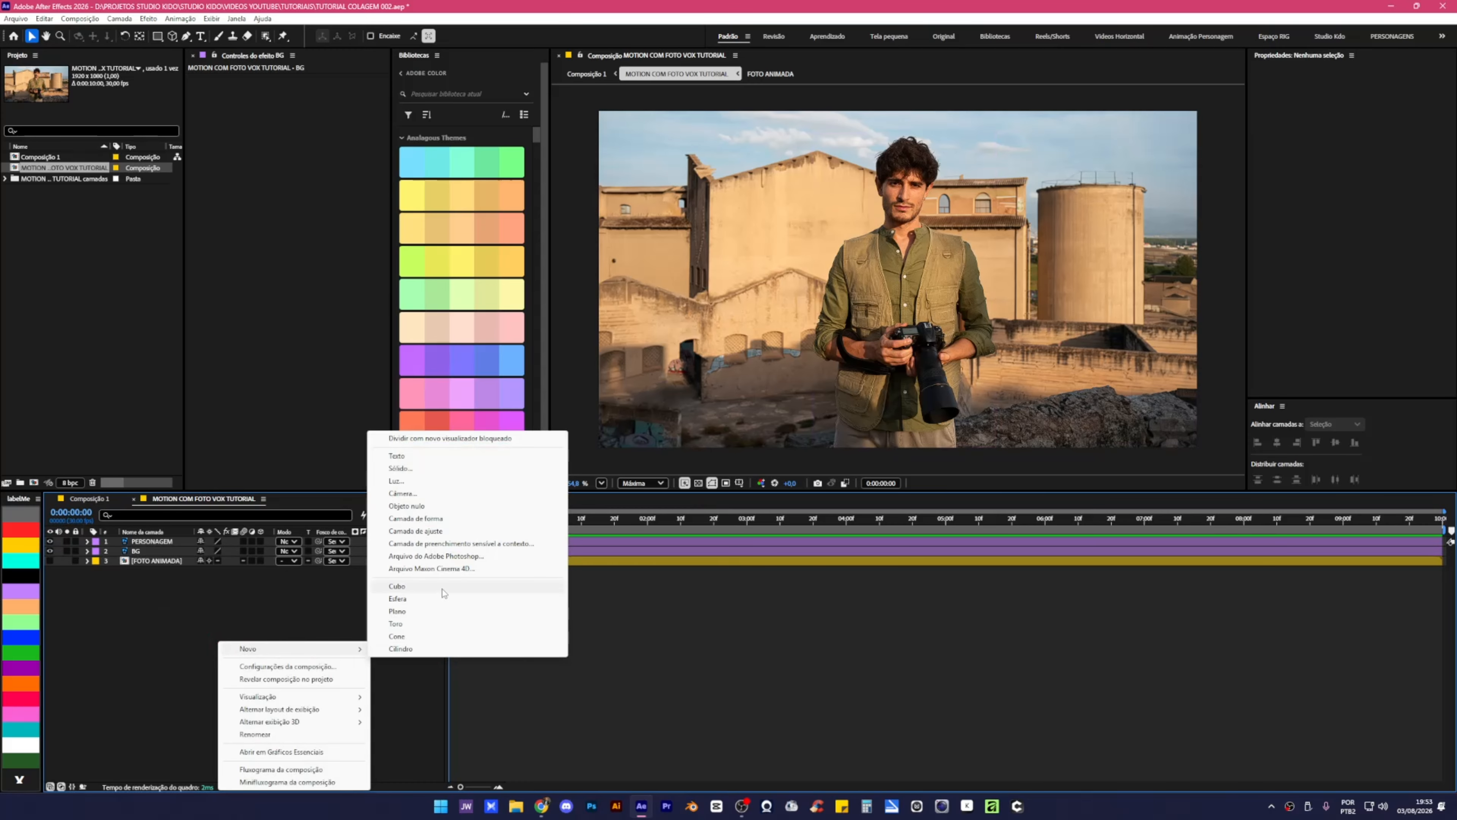
left_click(424, 531)
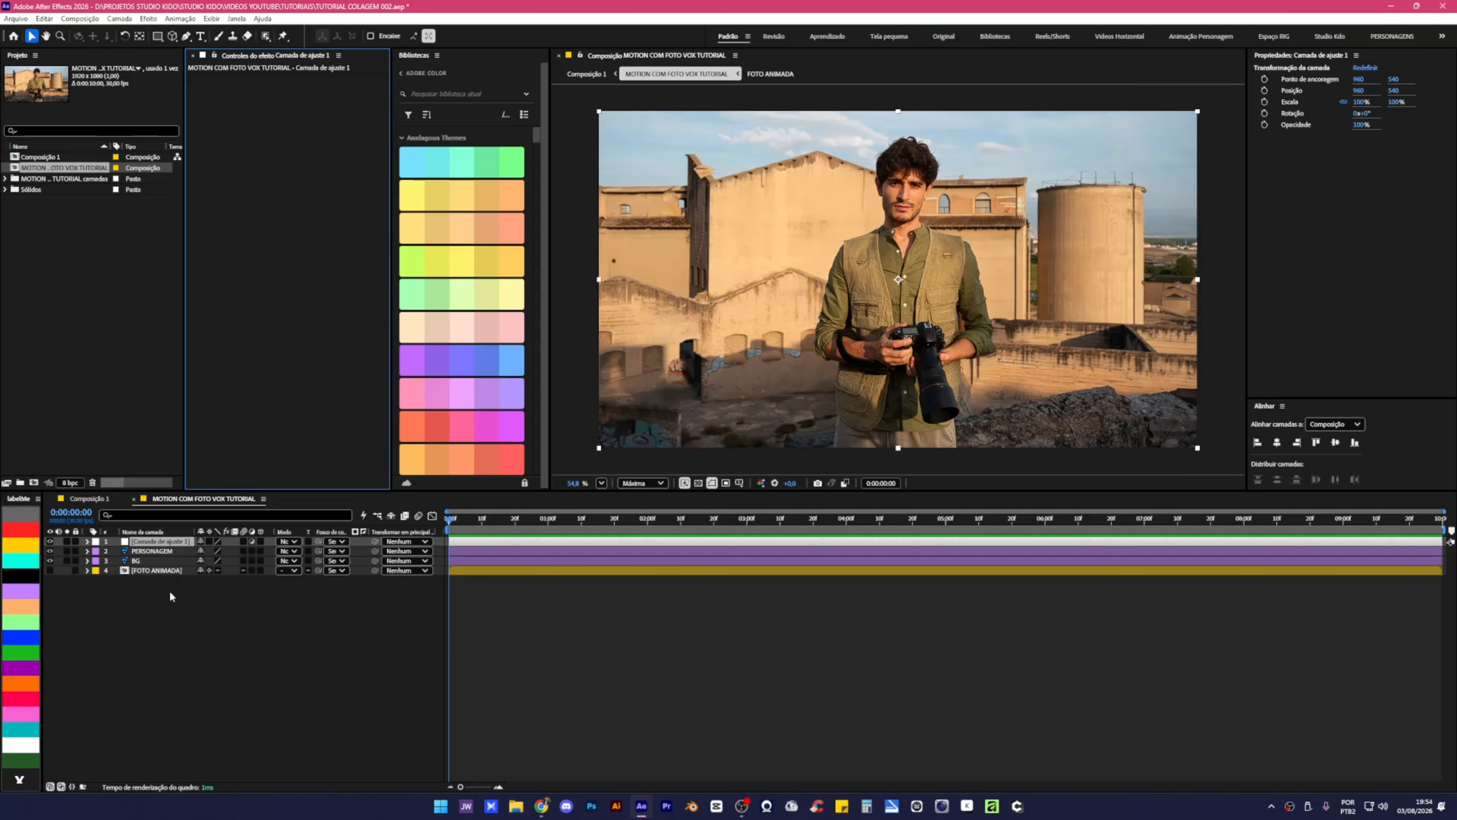
Apply Preto e branco to the adjustment layer, undo trial colour tweaks, and collapse it.
key("ctrl+space")
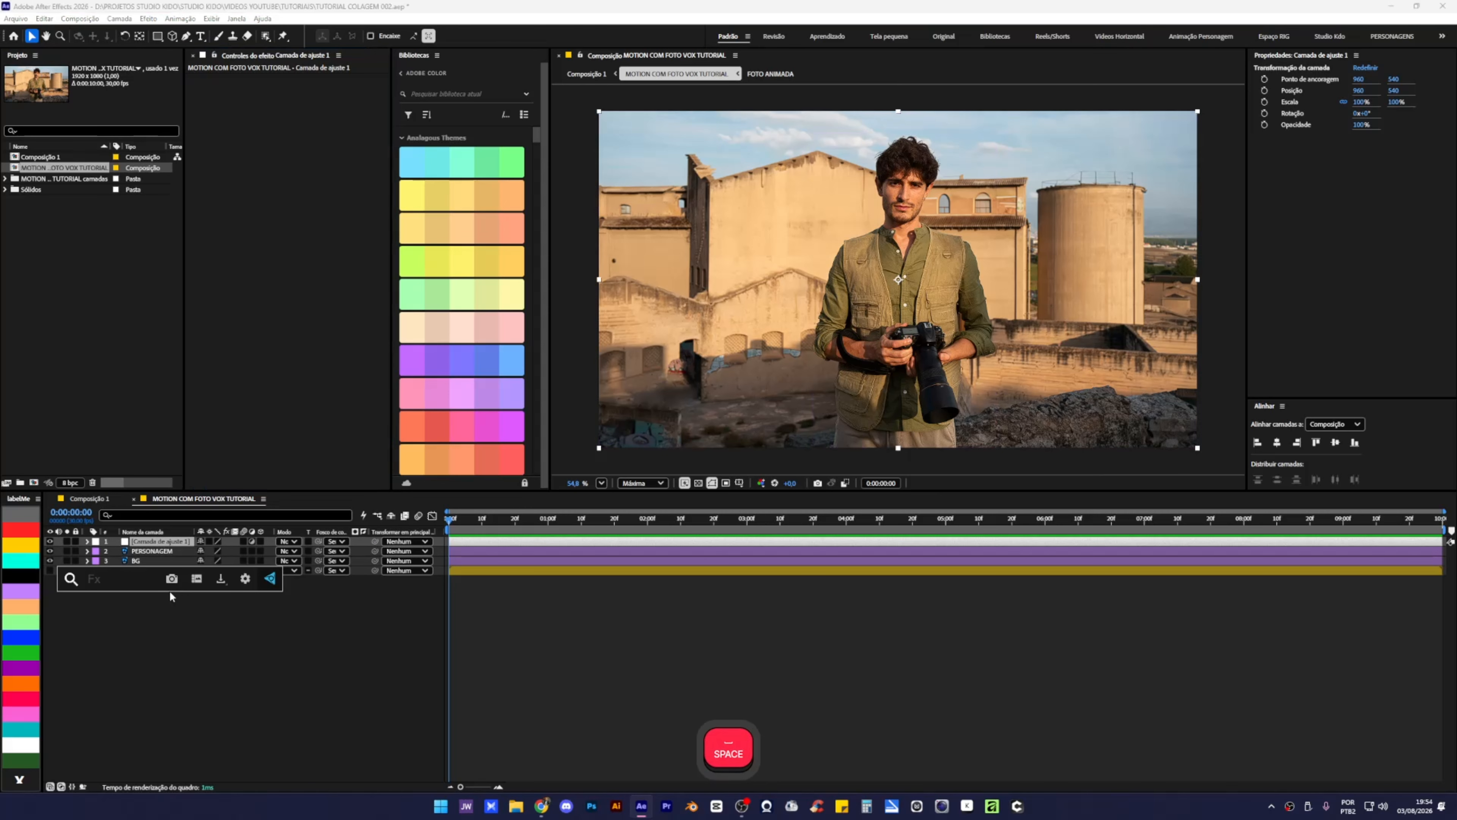
type("Preto")
key("BackSpace")
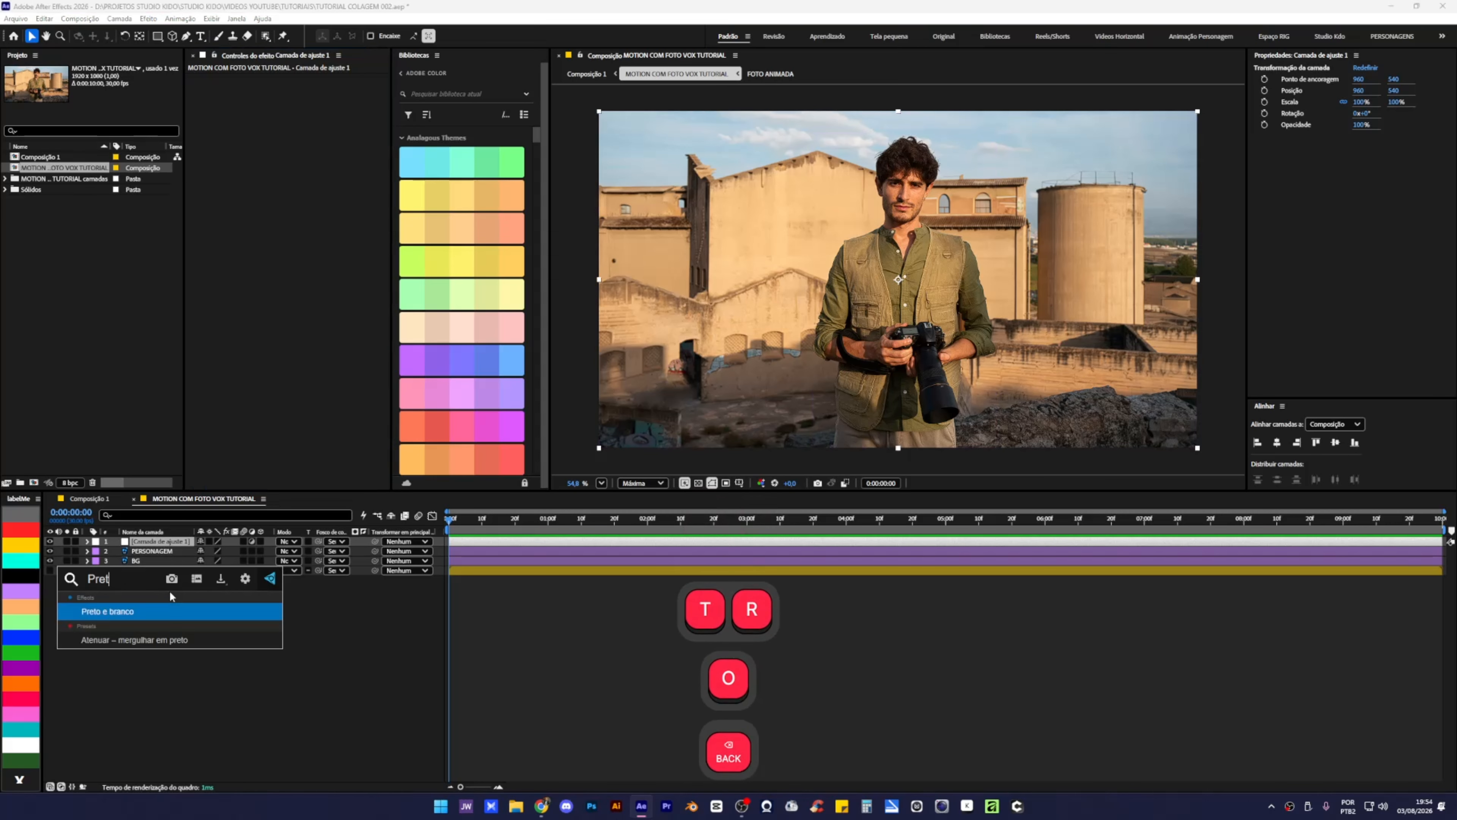
type("t")
key("BackSpace")
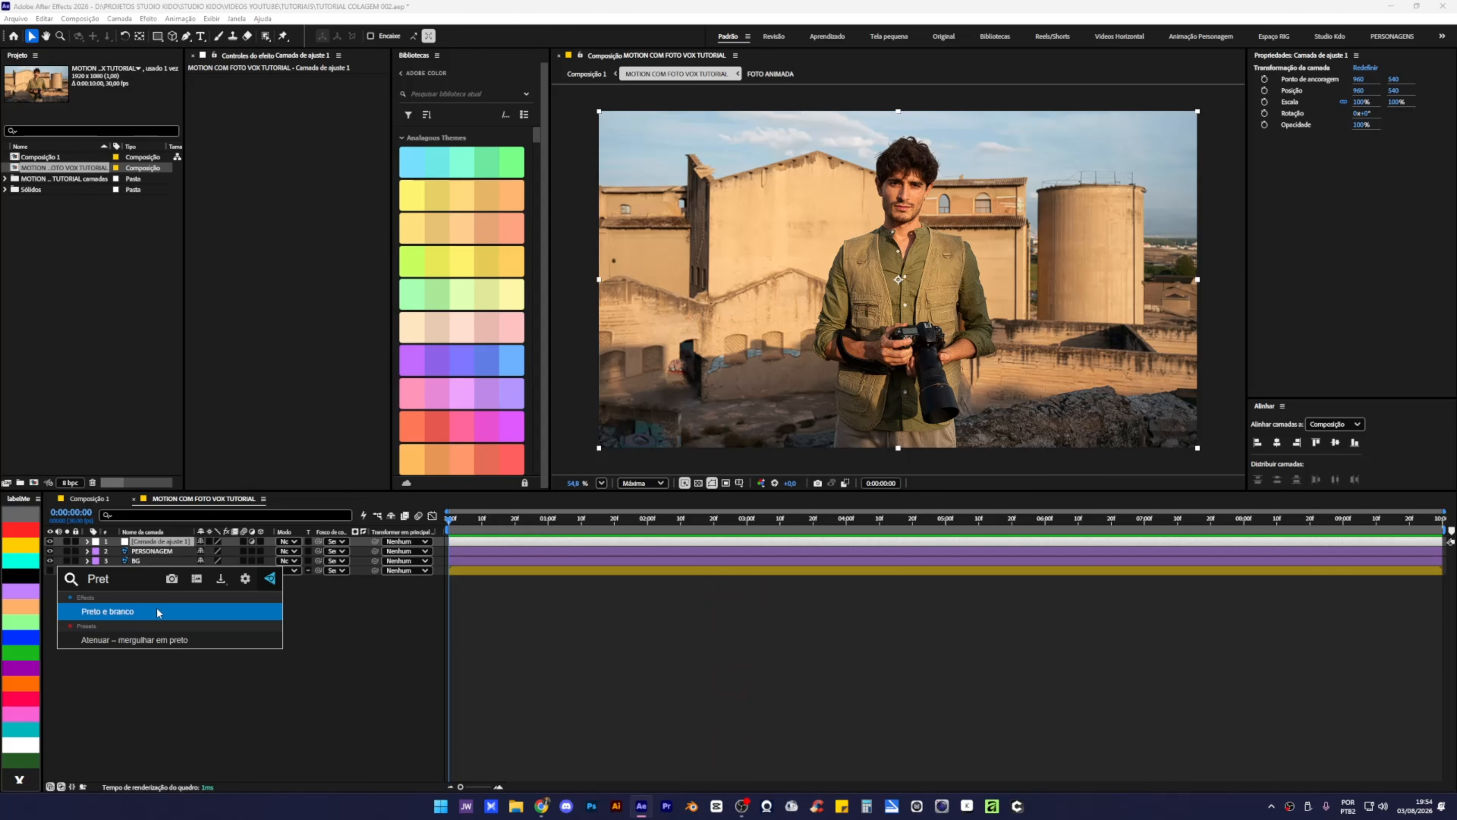
left_click(154, 609)
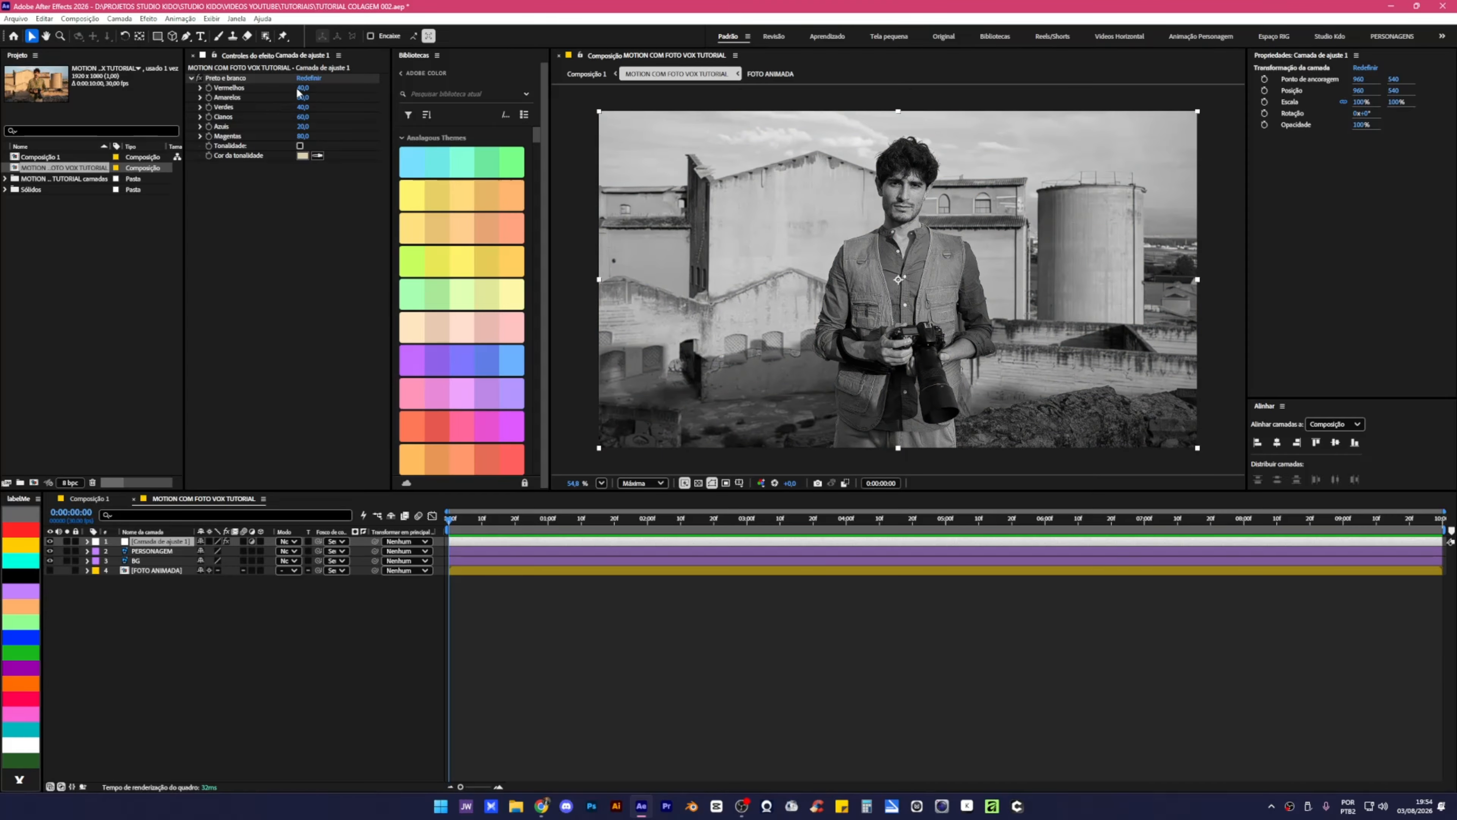
left_click_drag(303, 88, 180, 117)
key("ctrl+z")
key("ctrl+z")
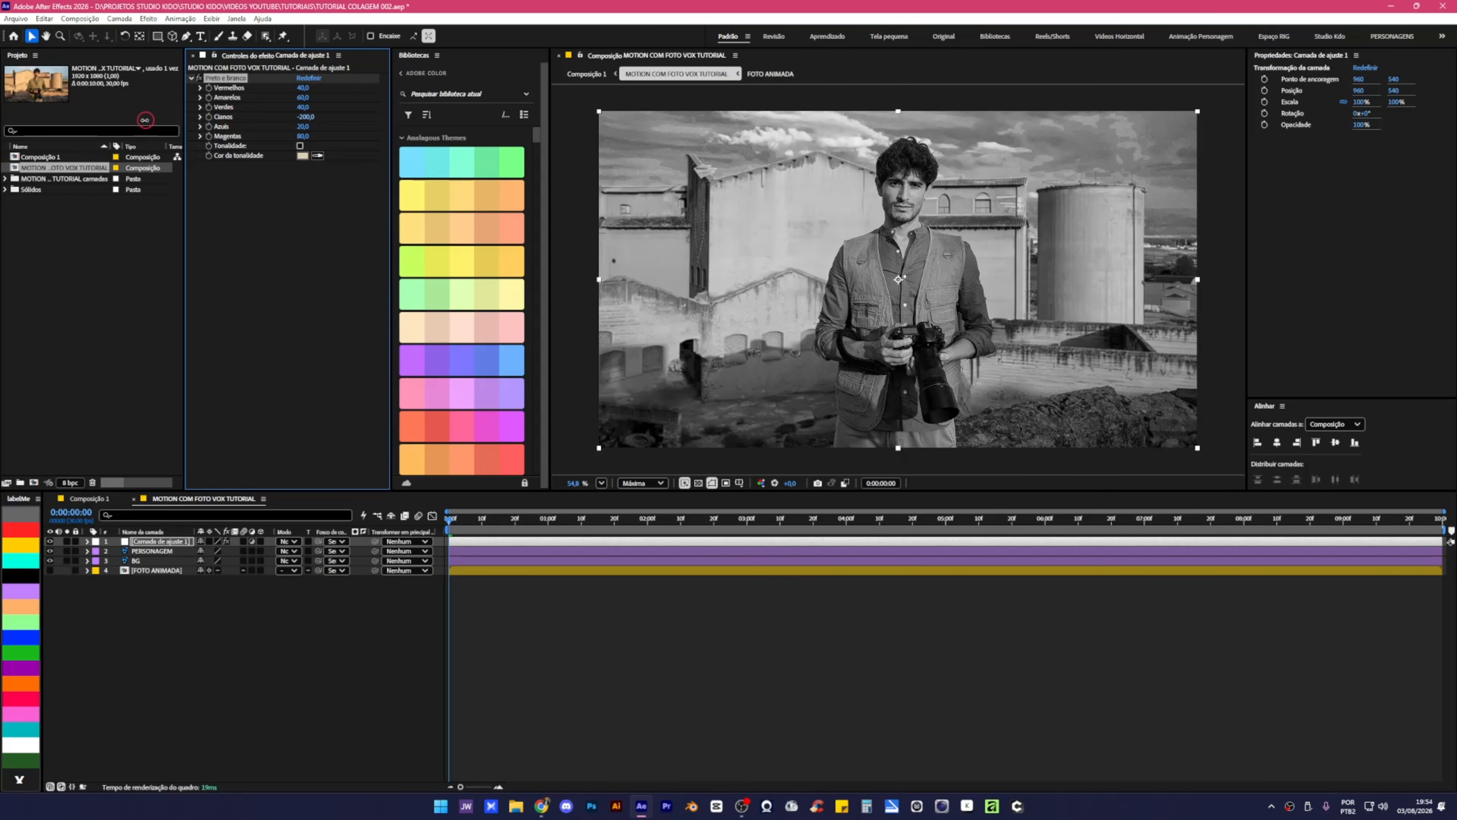
key("ctrl+z")
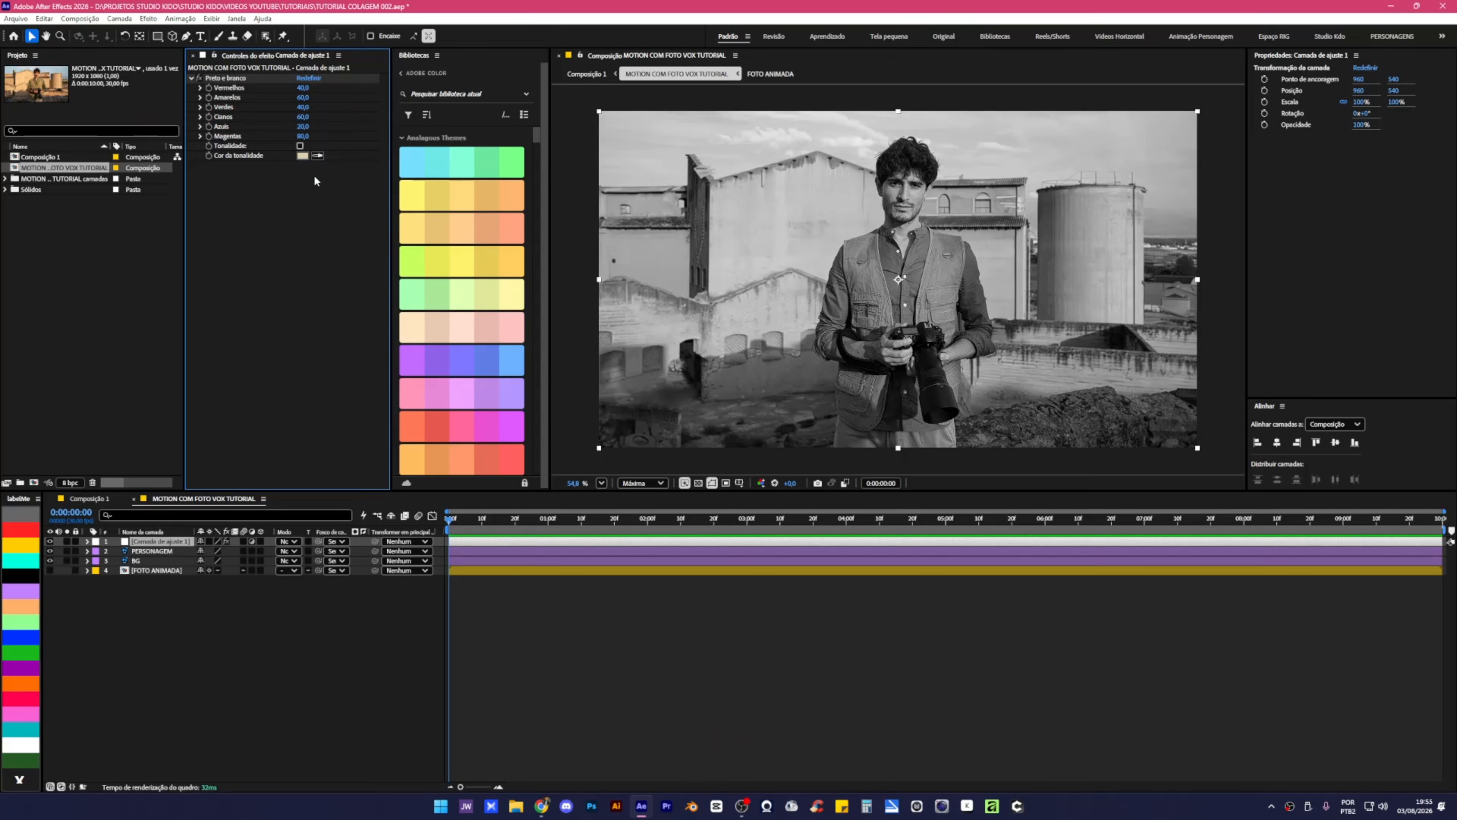
left_click(192, 79)
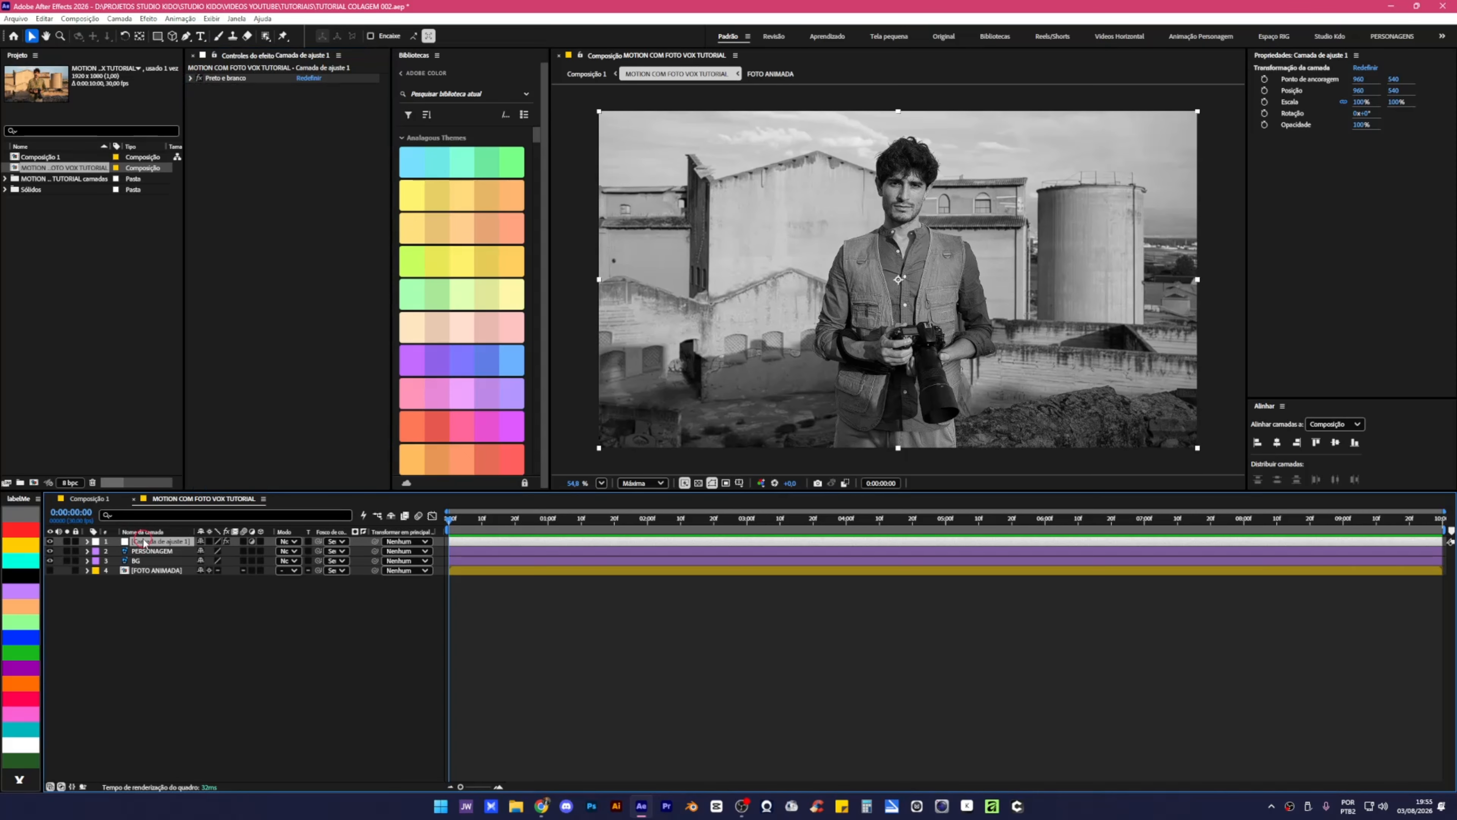
Add Ruído to the adjustment layer with noise intensity 5%, then recentre the composition view.
key("ctrl+space")
type("Ru")
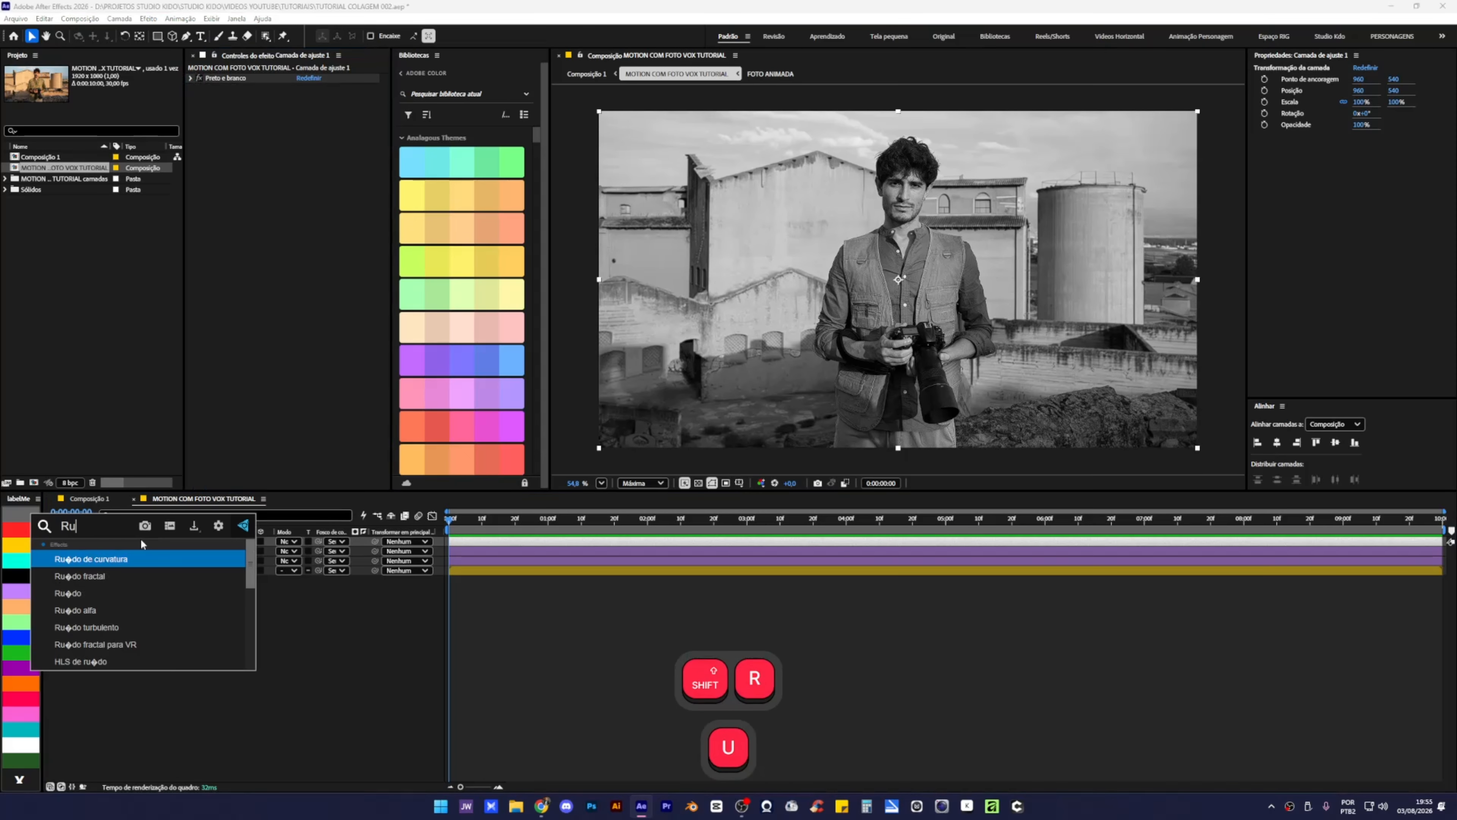
left_click(115, 592)
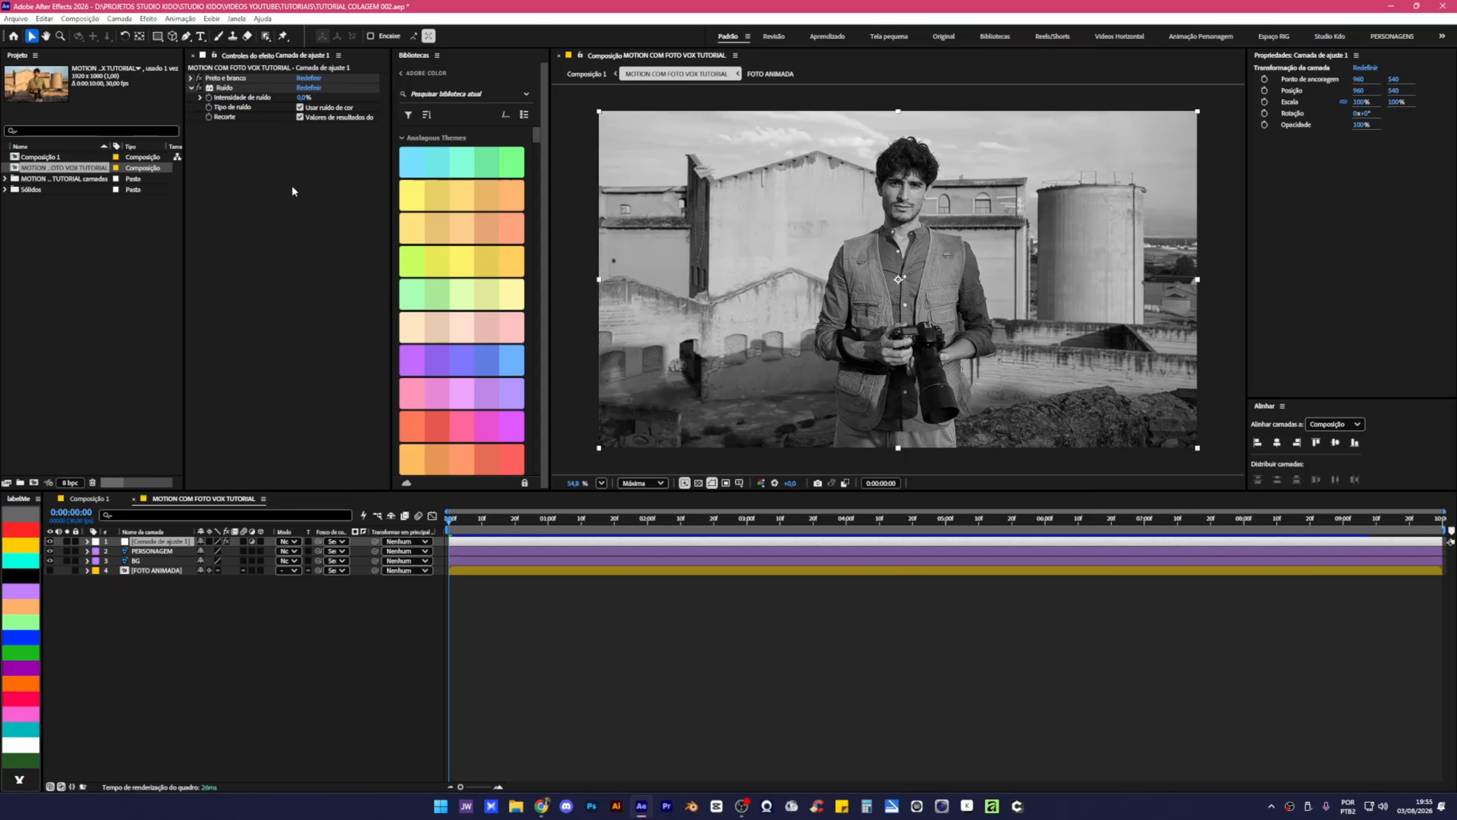
left_click(304, 97)
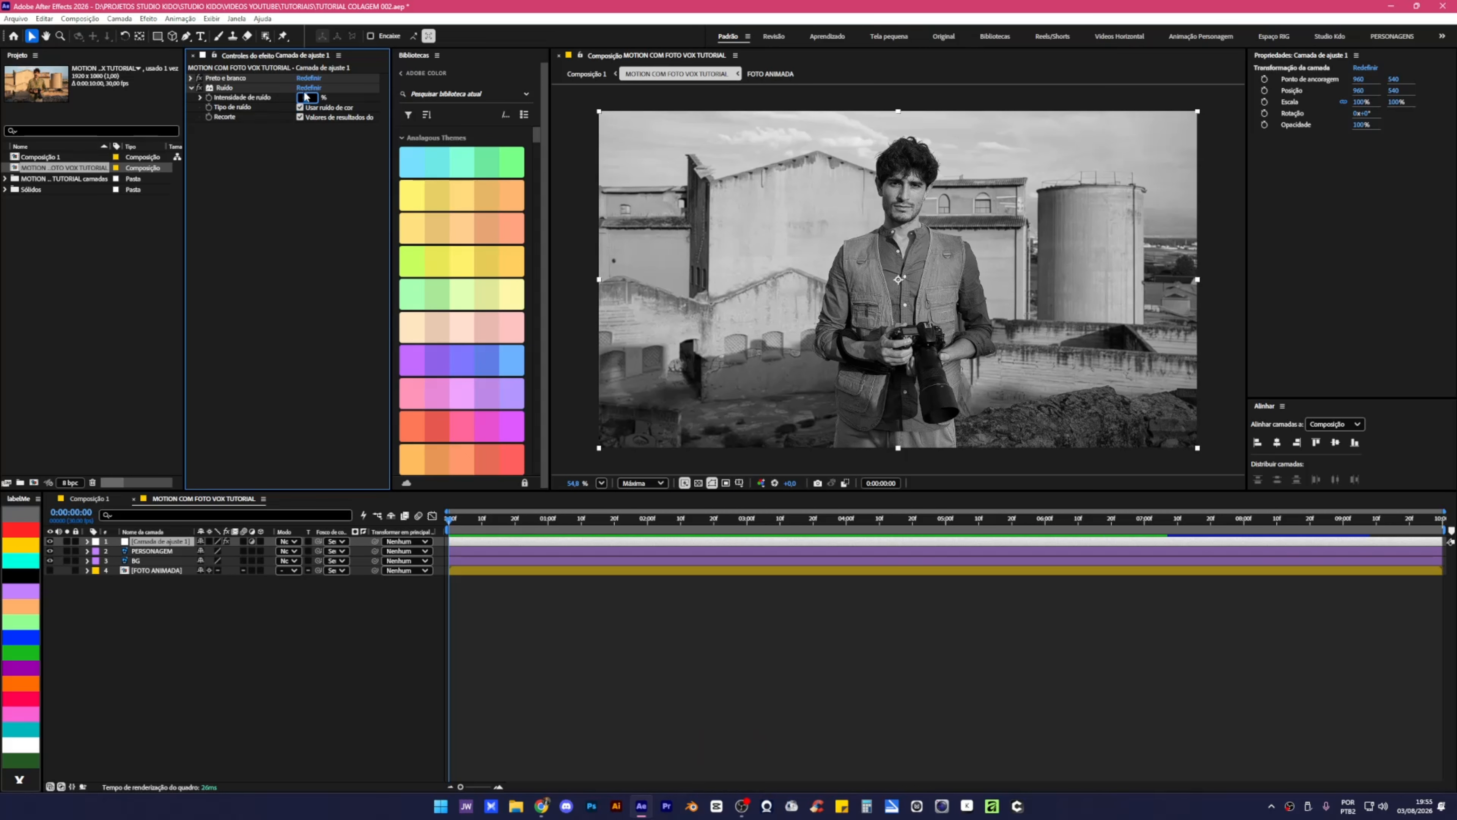
type("5,0")
key("BackSpace")
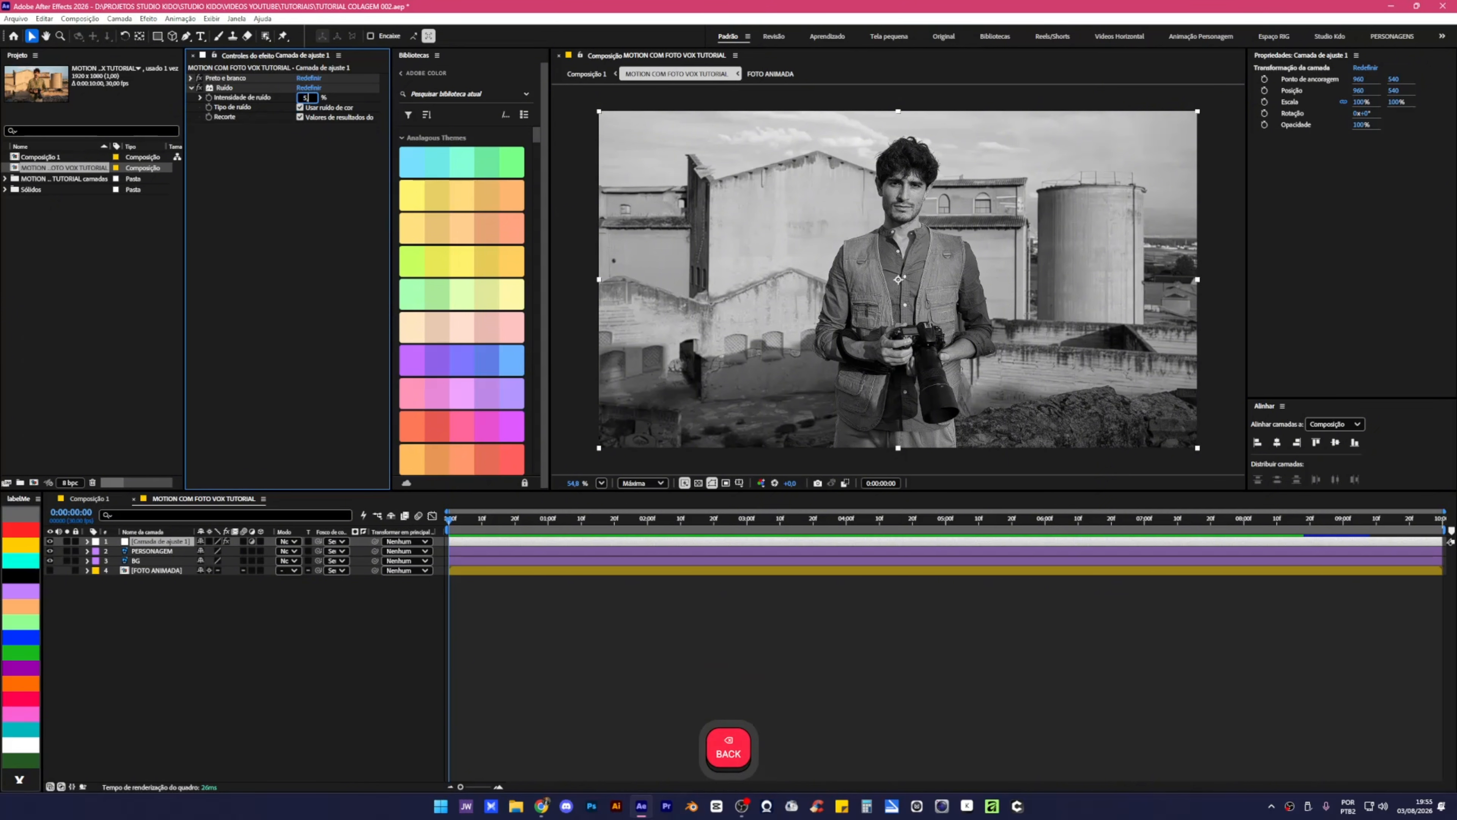
key("Return")
scroll(930, 297, "up", 2)
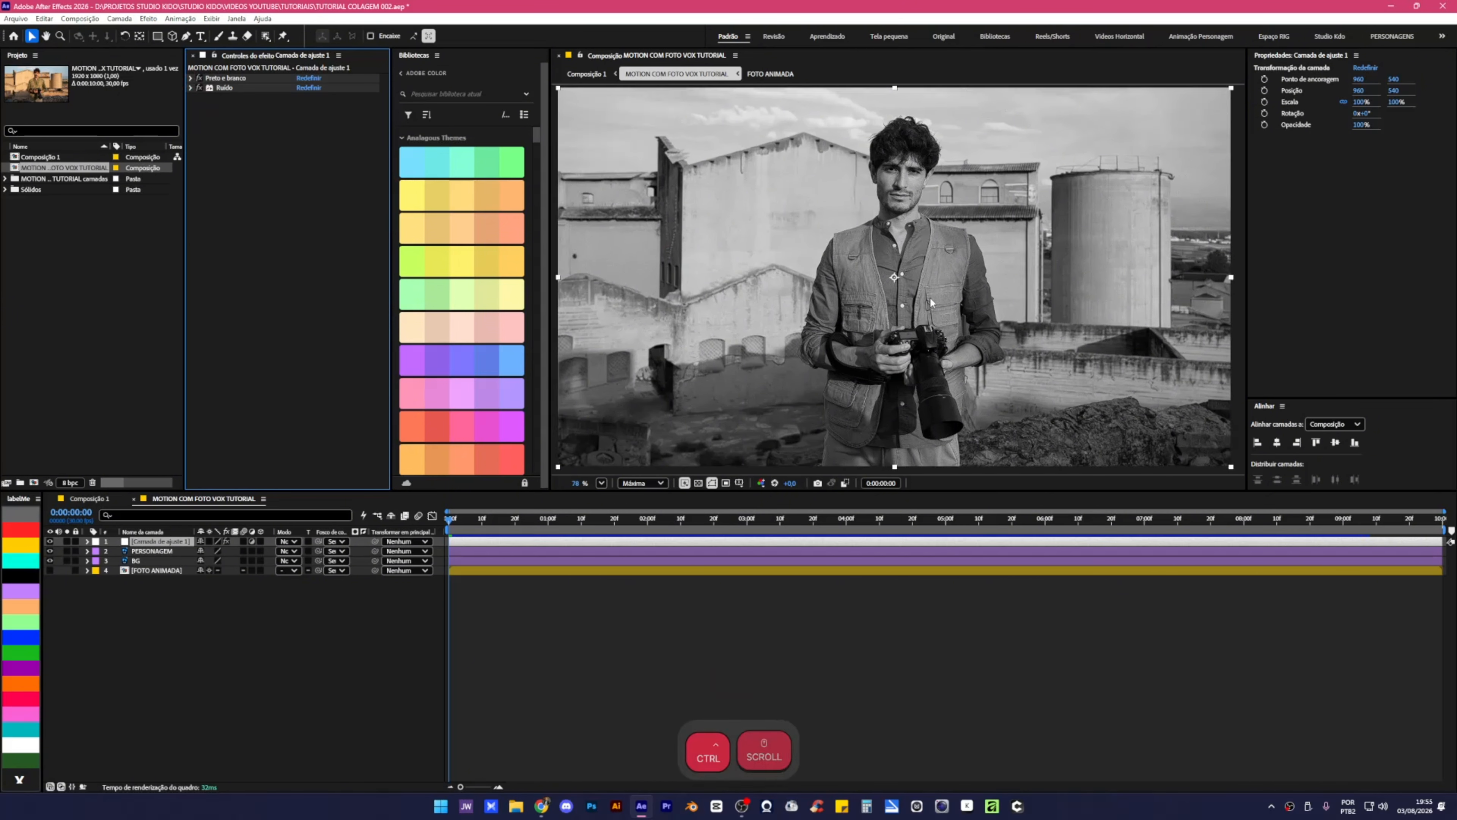
scroll(799, 243, "up", 3)
scroll(622, 192, "up", 2)
scroll(624, 191, "down", 5)
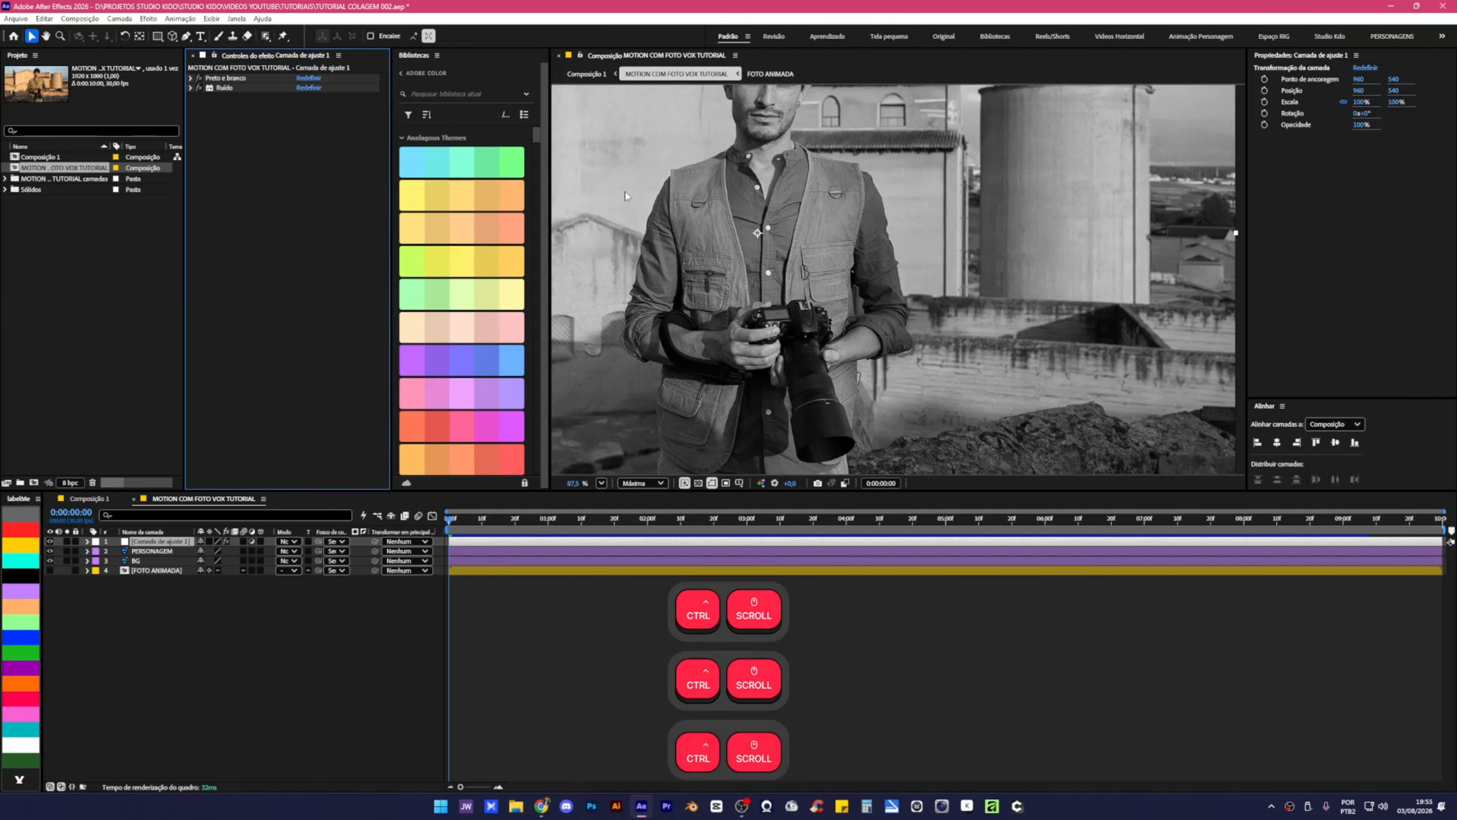
scroll(625, 195, "down", 3)
left_click_drag(900, 292, 853, 238)
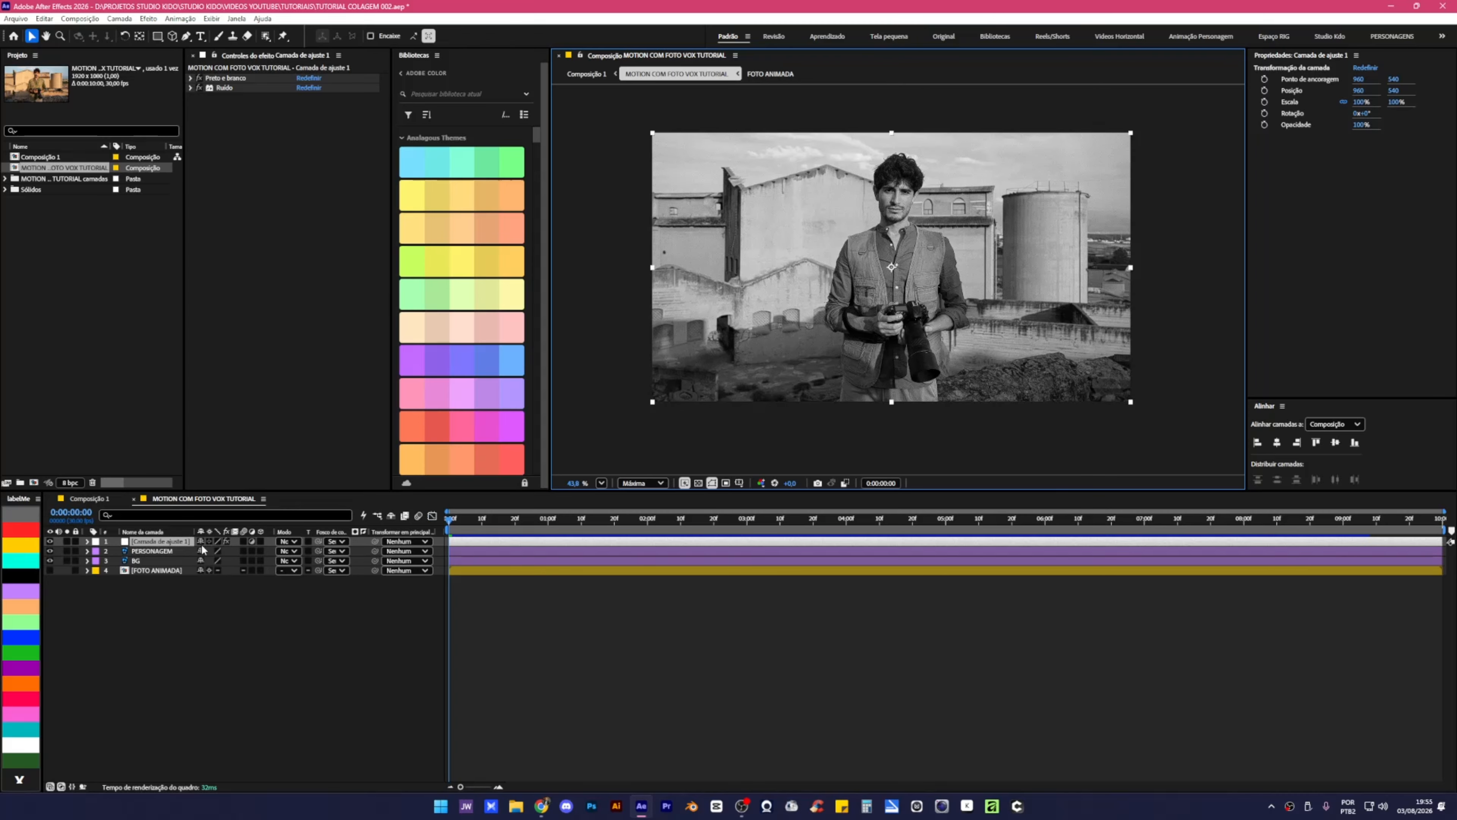
Lock Camada de ajuste 1, undo a trial move of PERSONAGEM, and reselect PERSONAGEM.
left_click(75, 542)
mouse_move(879, 257)
left_mouse_down()
mouse_move(928, 251)
mouse_move(855, 275)
mouse_move(881, 276)
left_mouse_up()
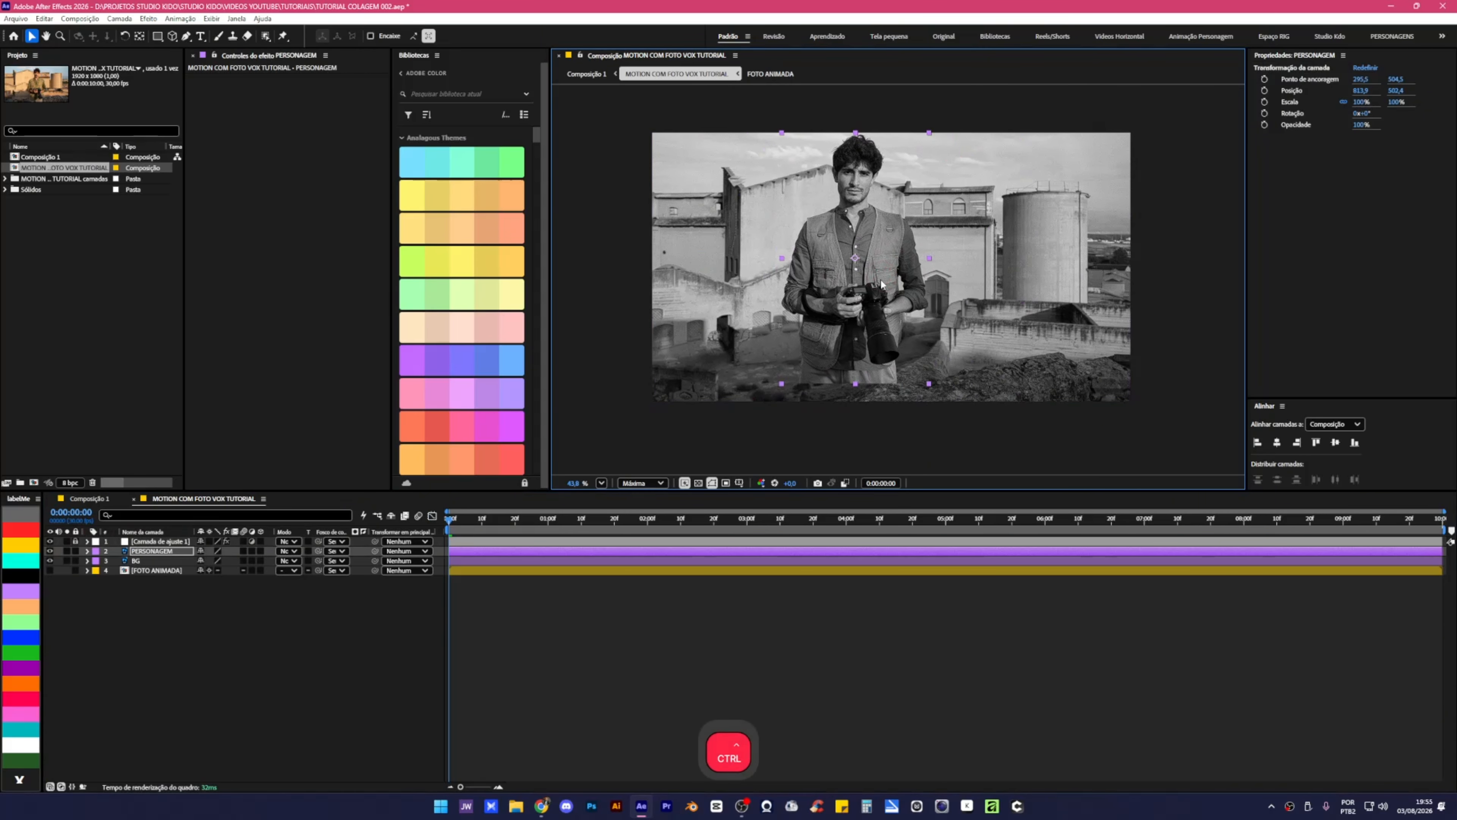
key("ctrl+z")
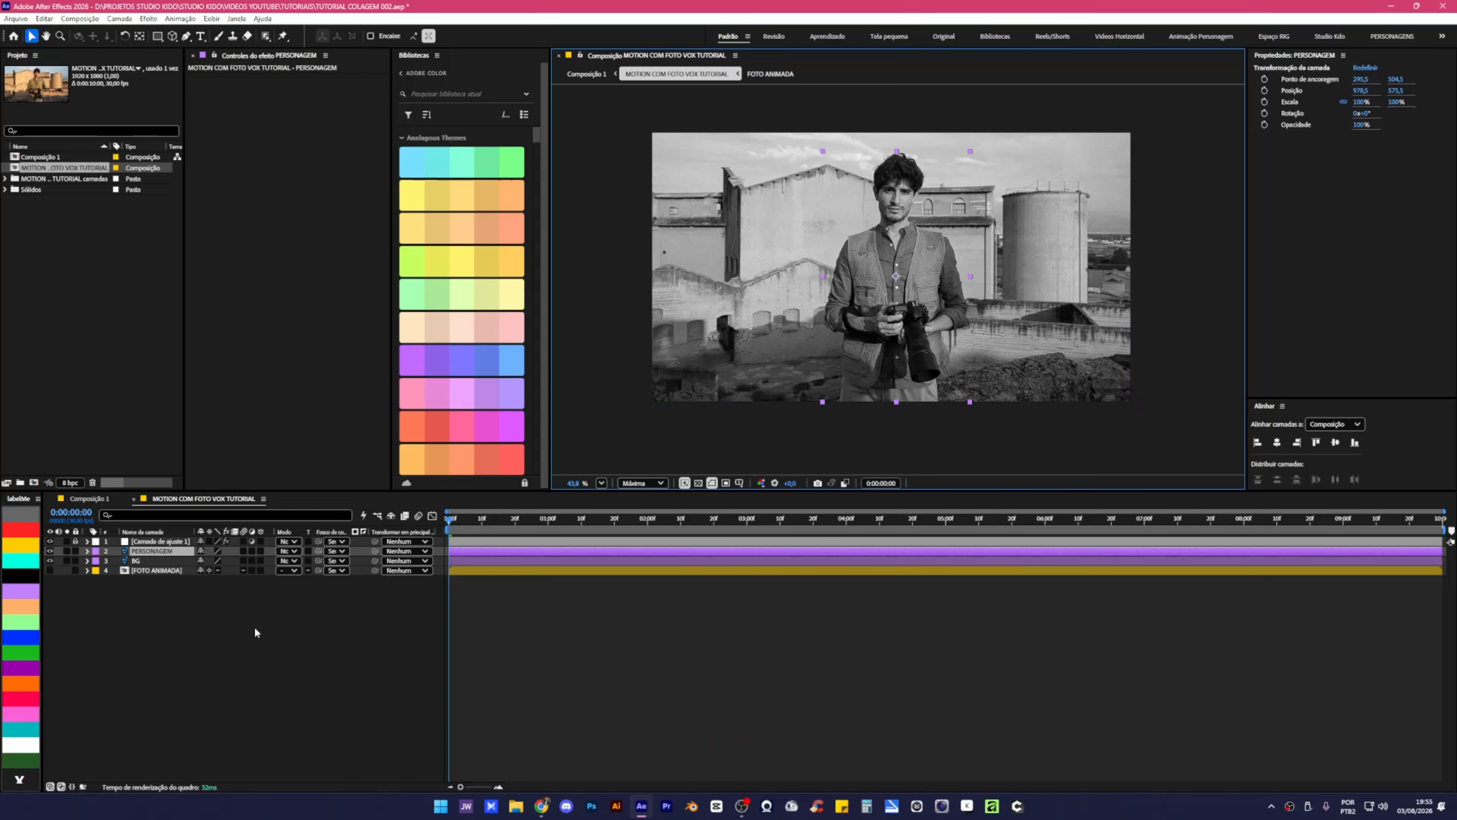
left_click(112, 605)
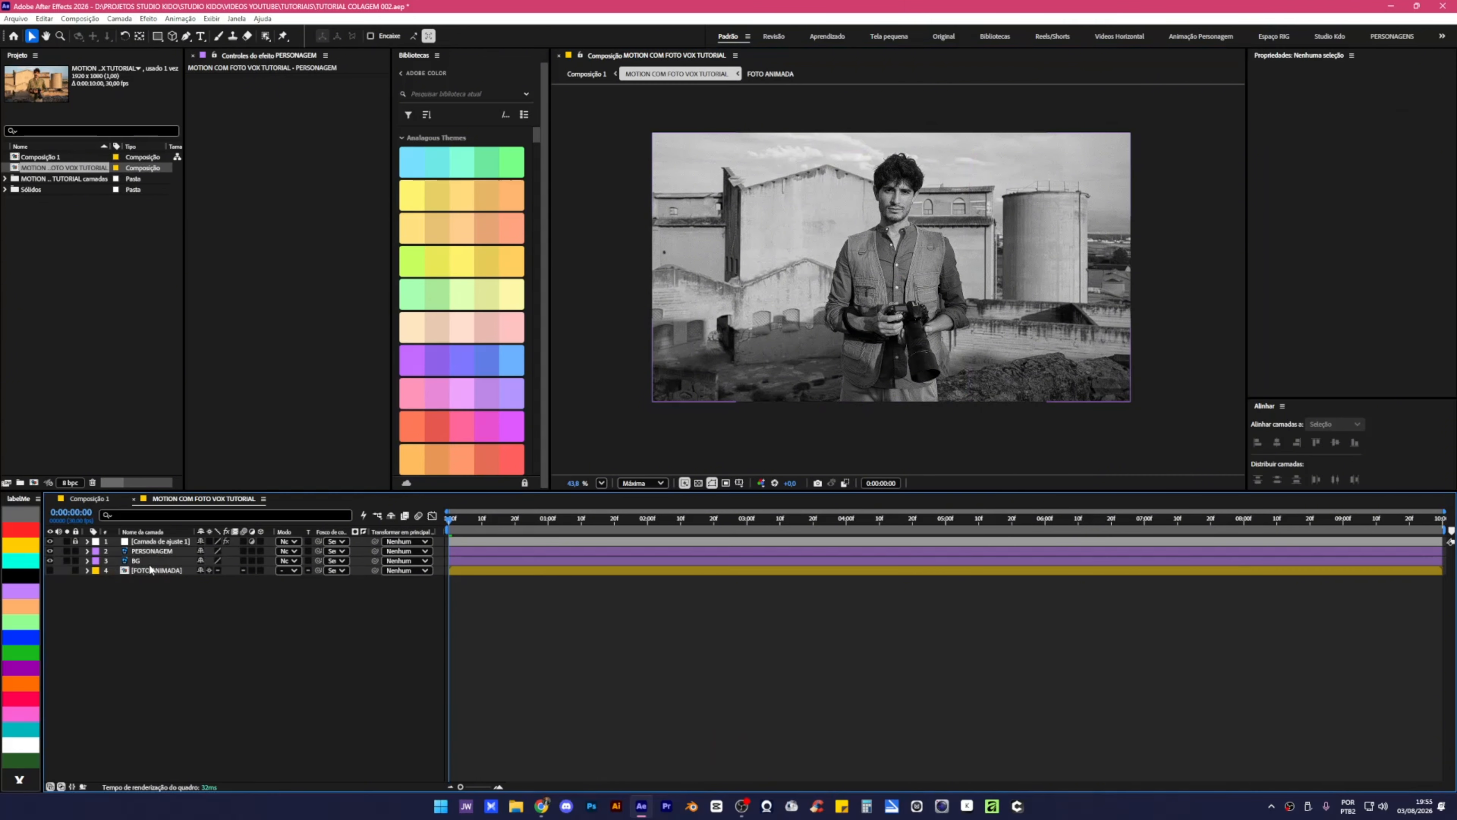
left_click(152, 550)
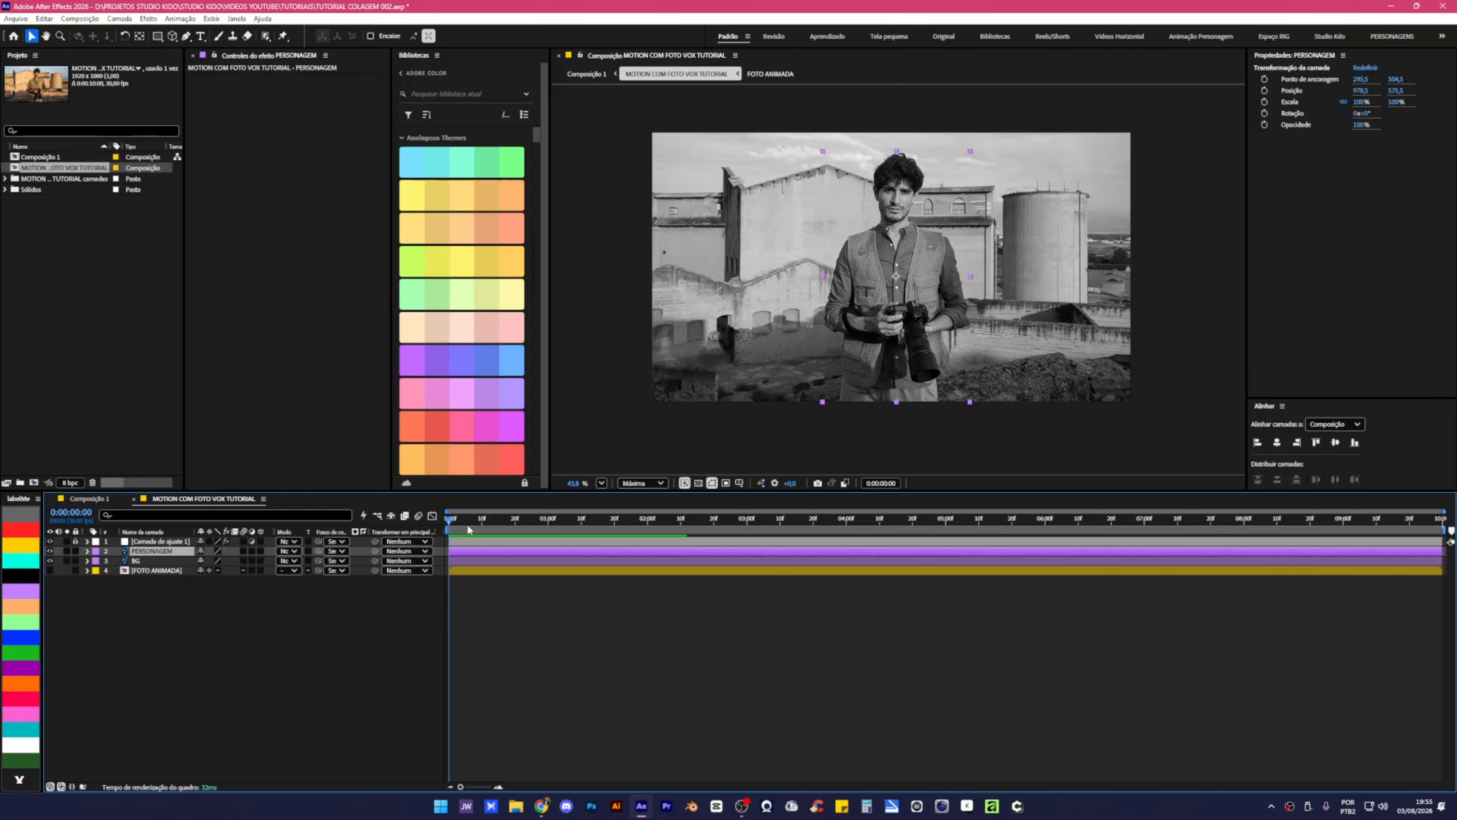
Keyframe PERSONAGEM's Escala from 100% at 0:00 to 110% at 1:00, eased with F9.
left_click(443, 519)
left_click(442, 519)
key("s")
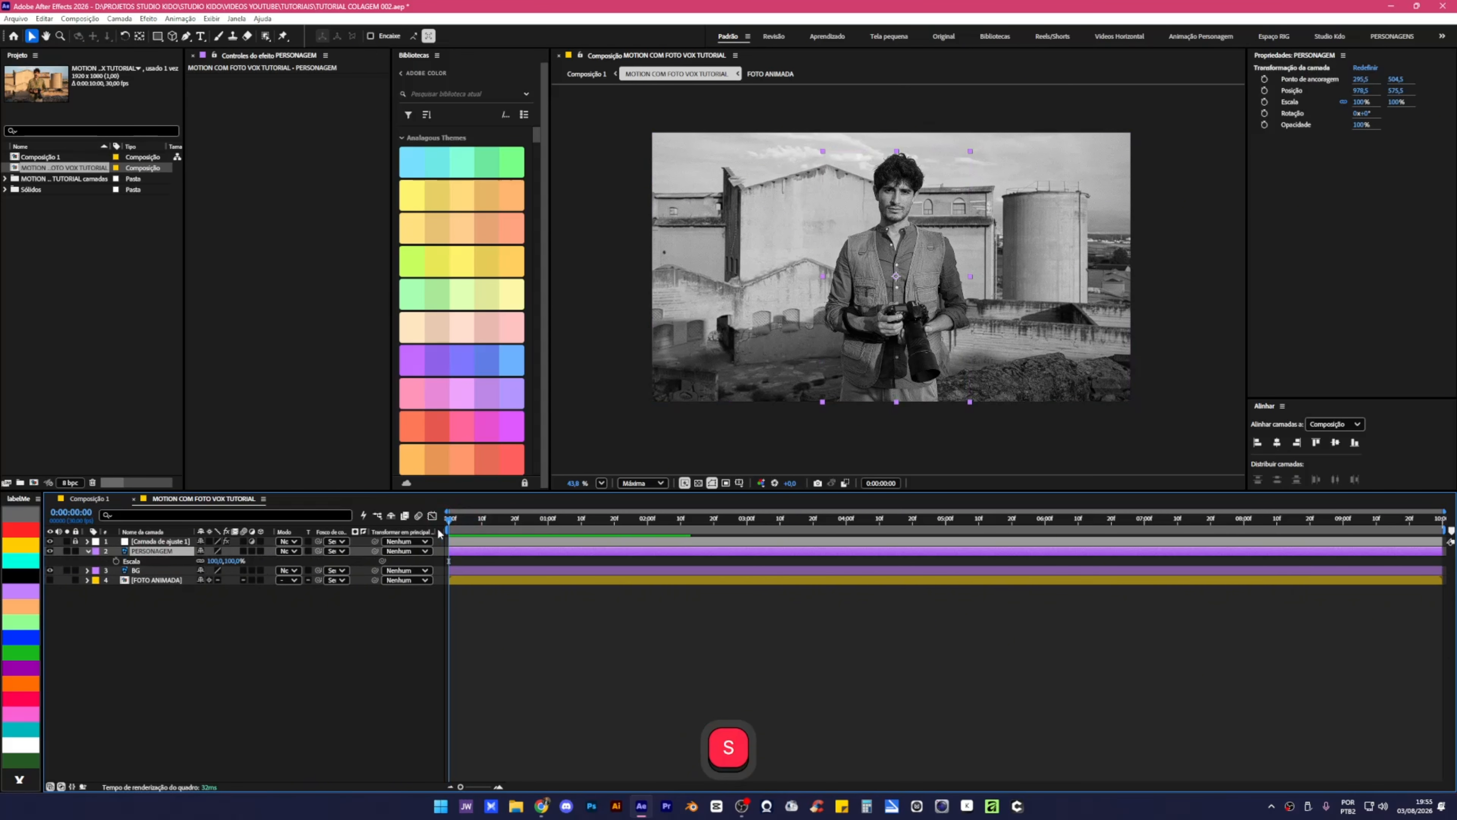
left_click(114, 561)
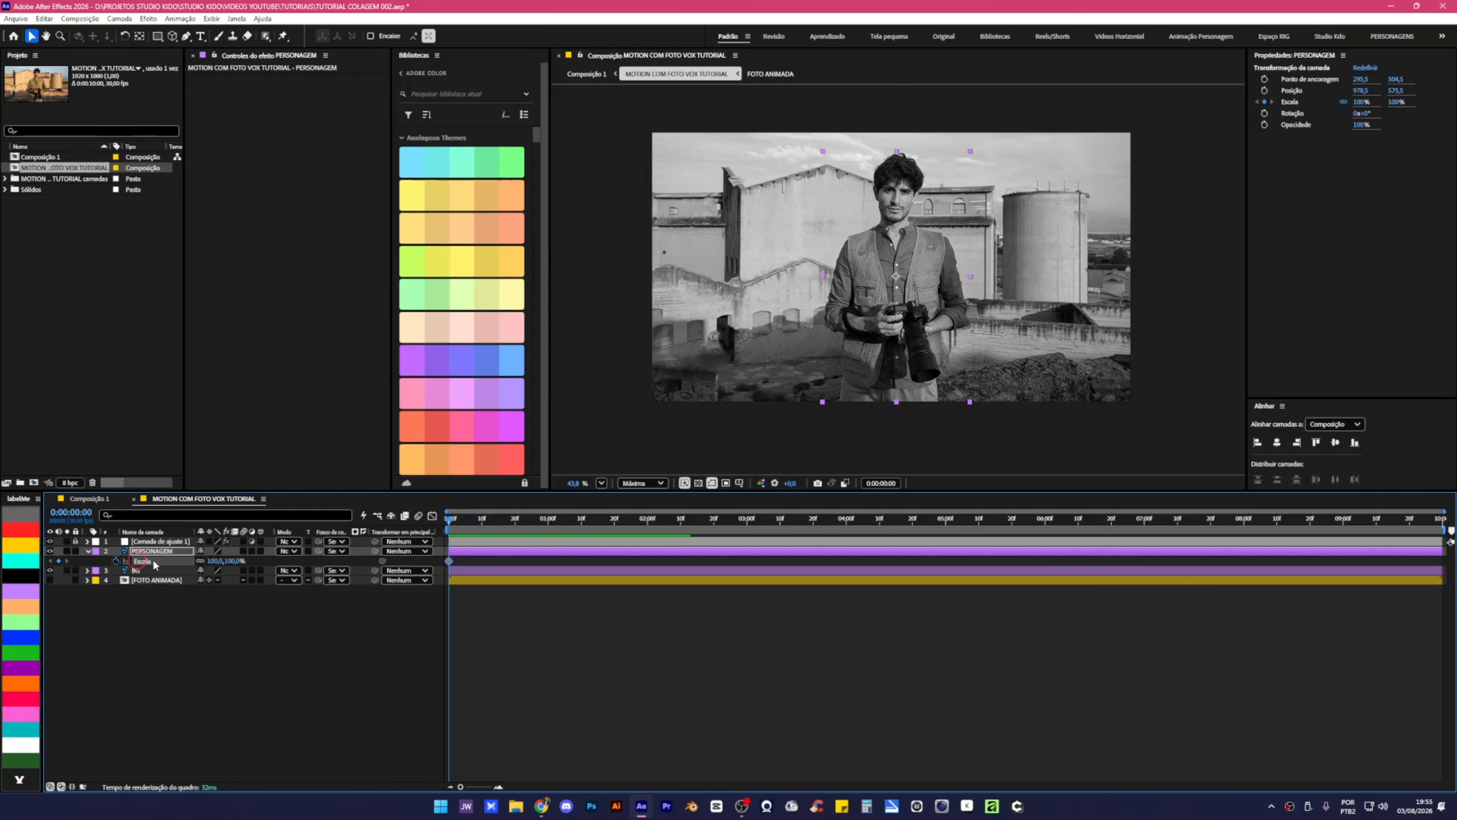
left_click(548, 520)
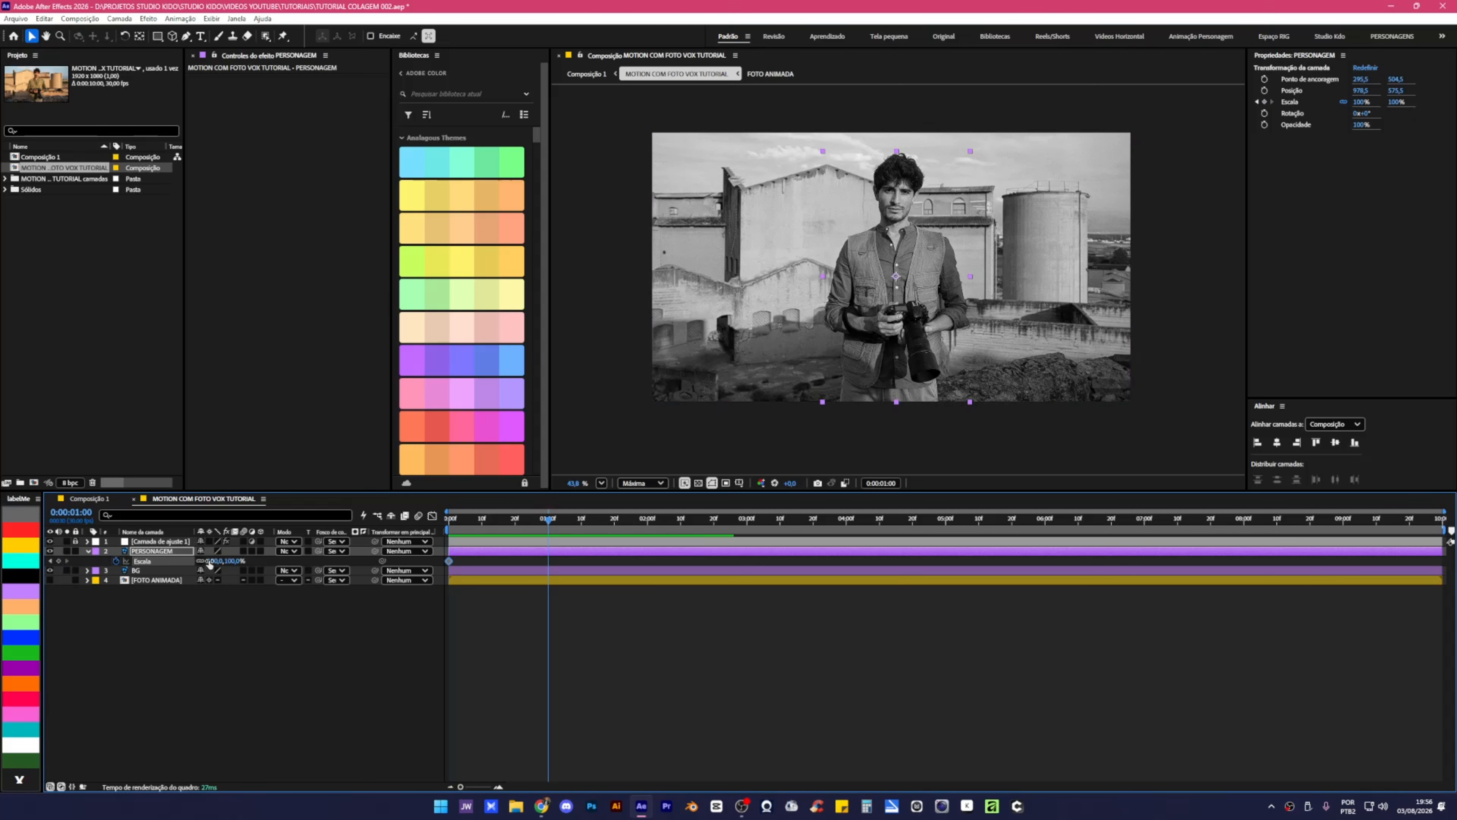
left_click_drag(216, 561, 283, 571)
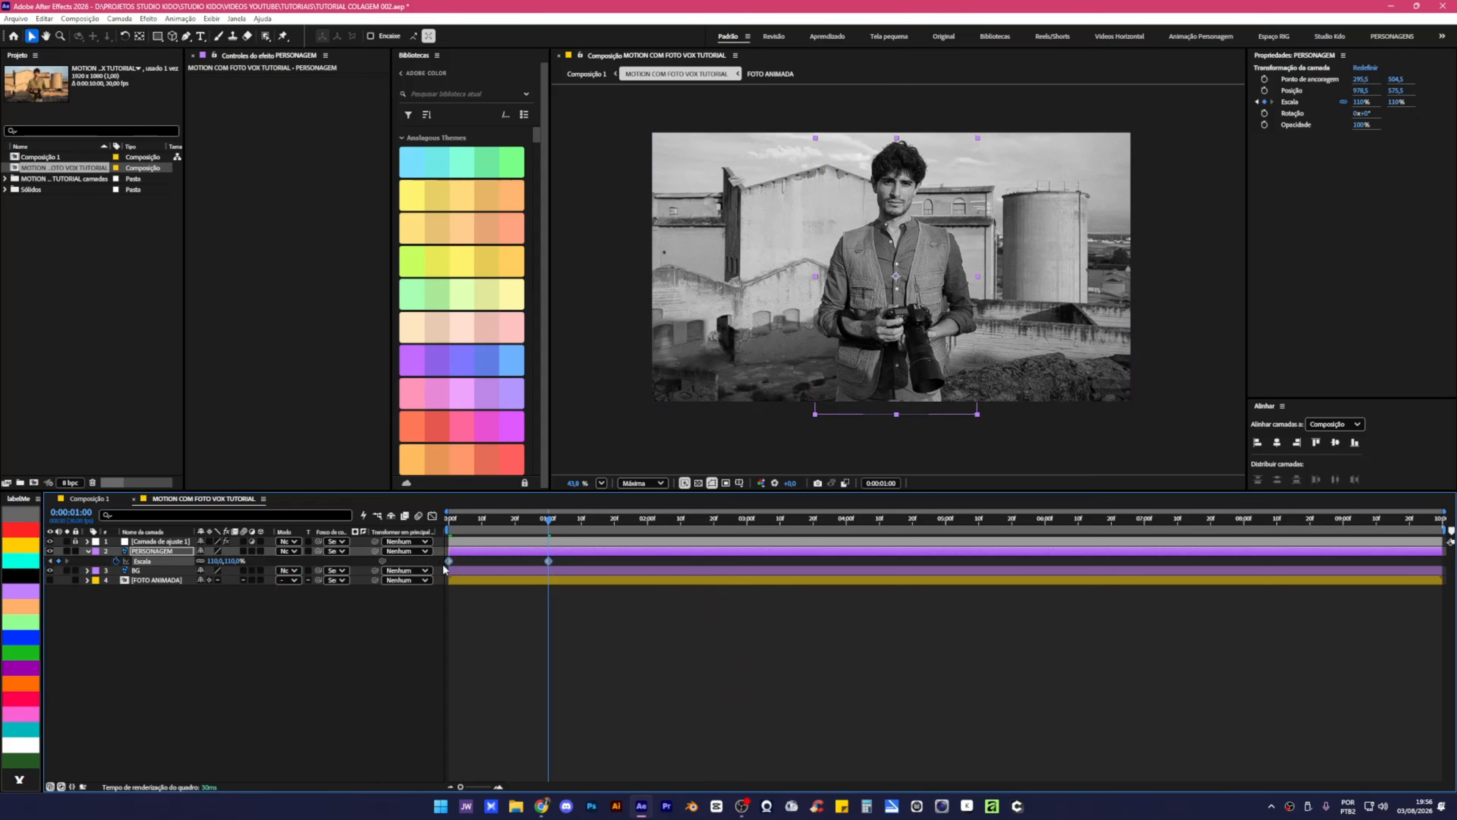
key("F9")
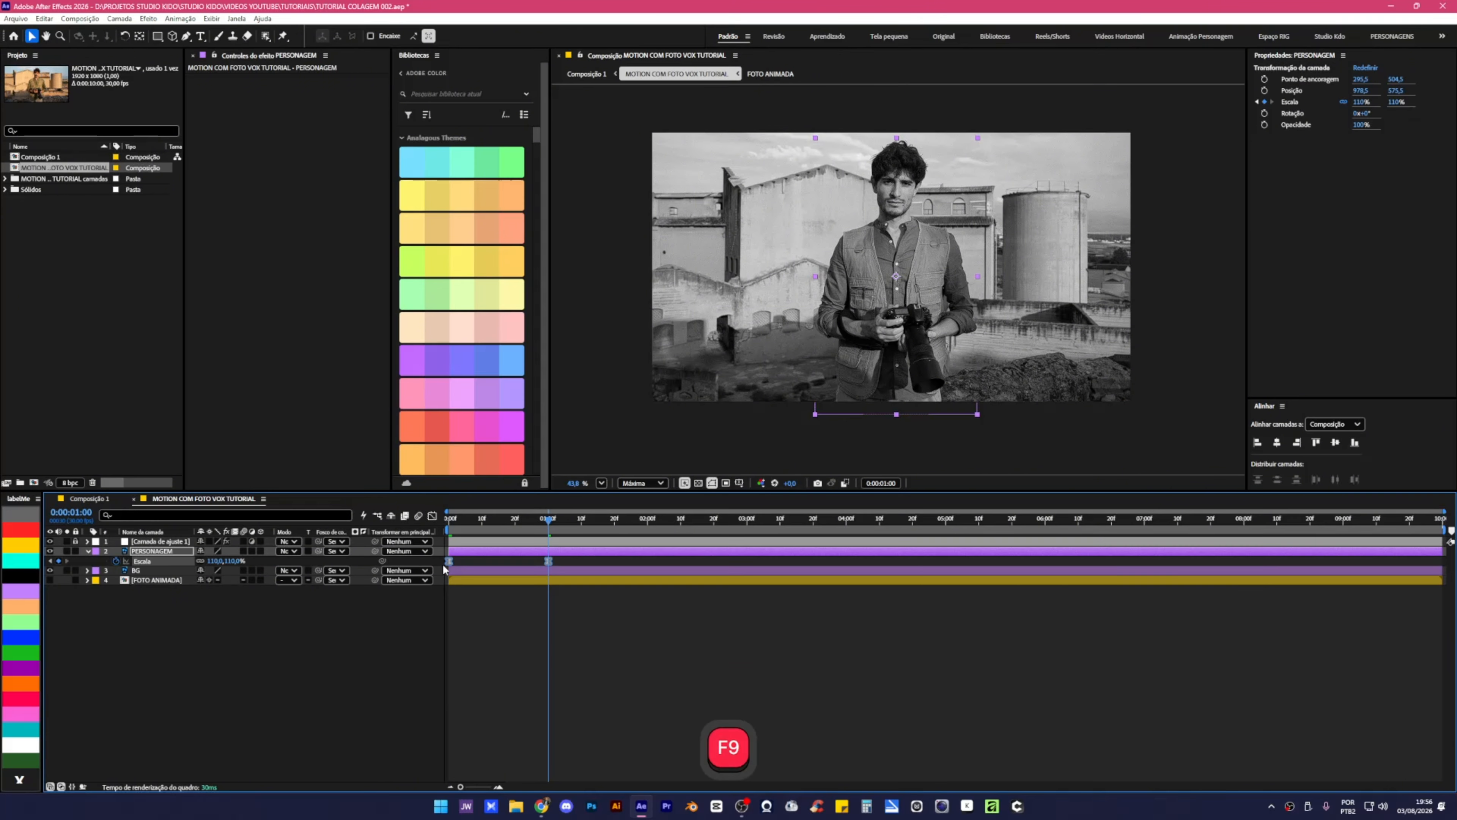
Preview the scale animation from the start, then select the BG layer.
left_click_drag(476, 521, 451, 606)
left_click(475, 647)
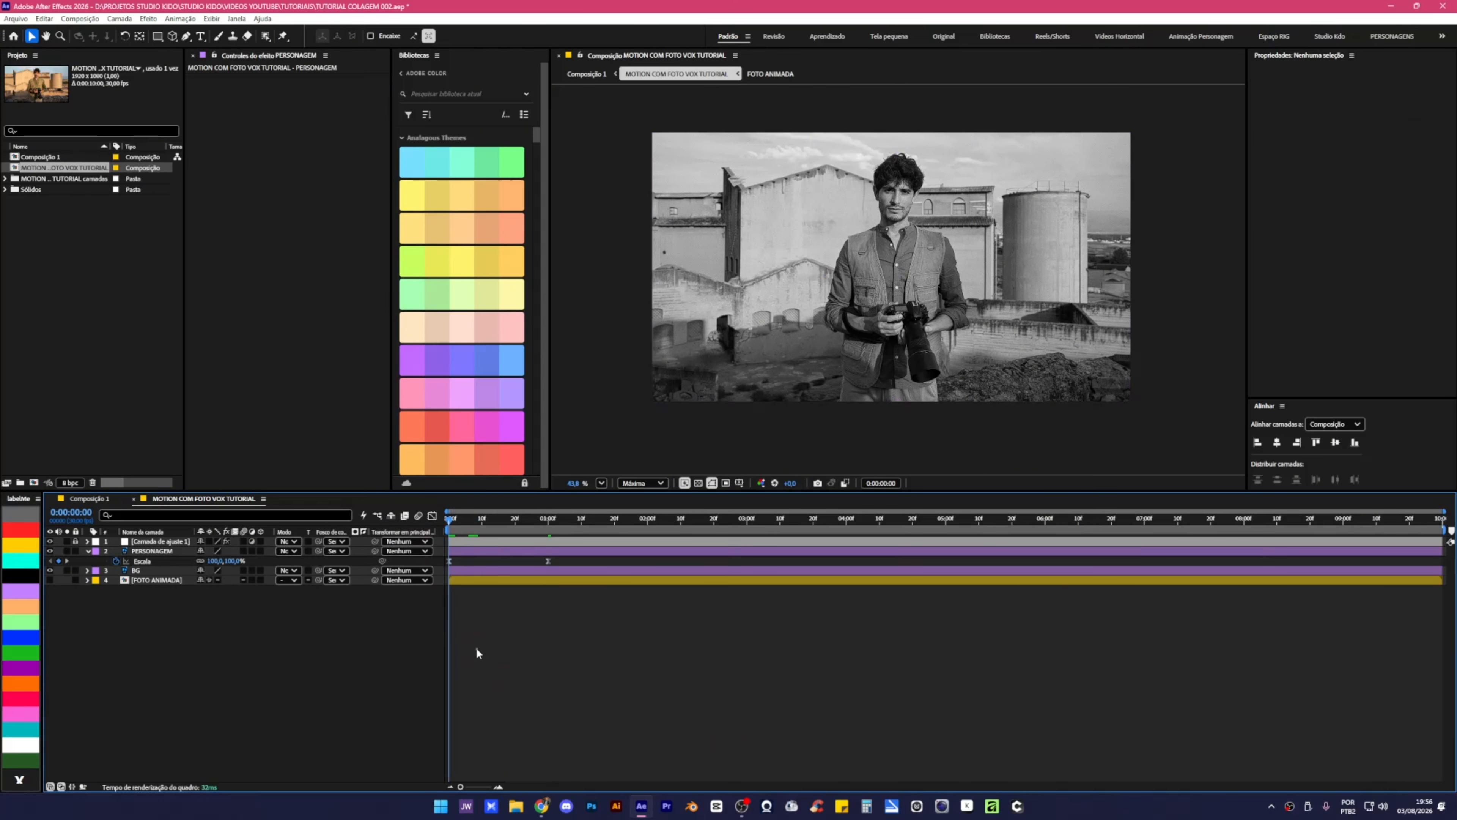
key("space")
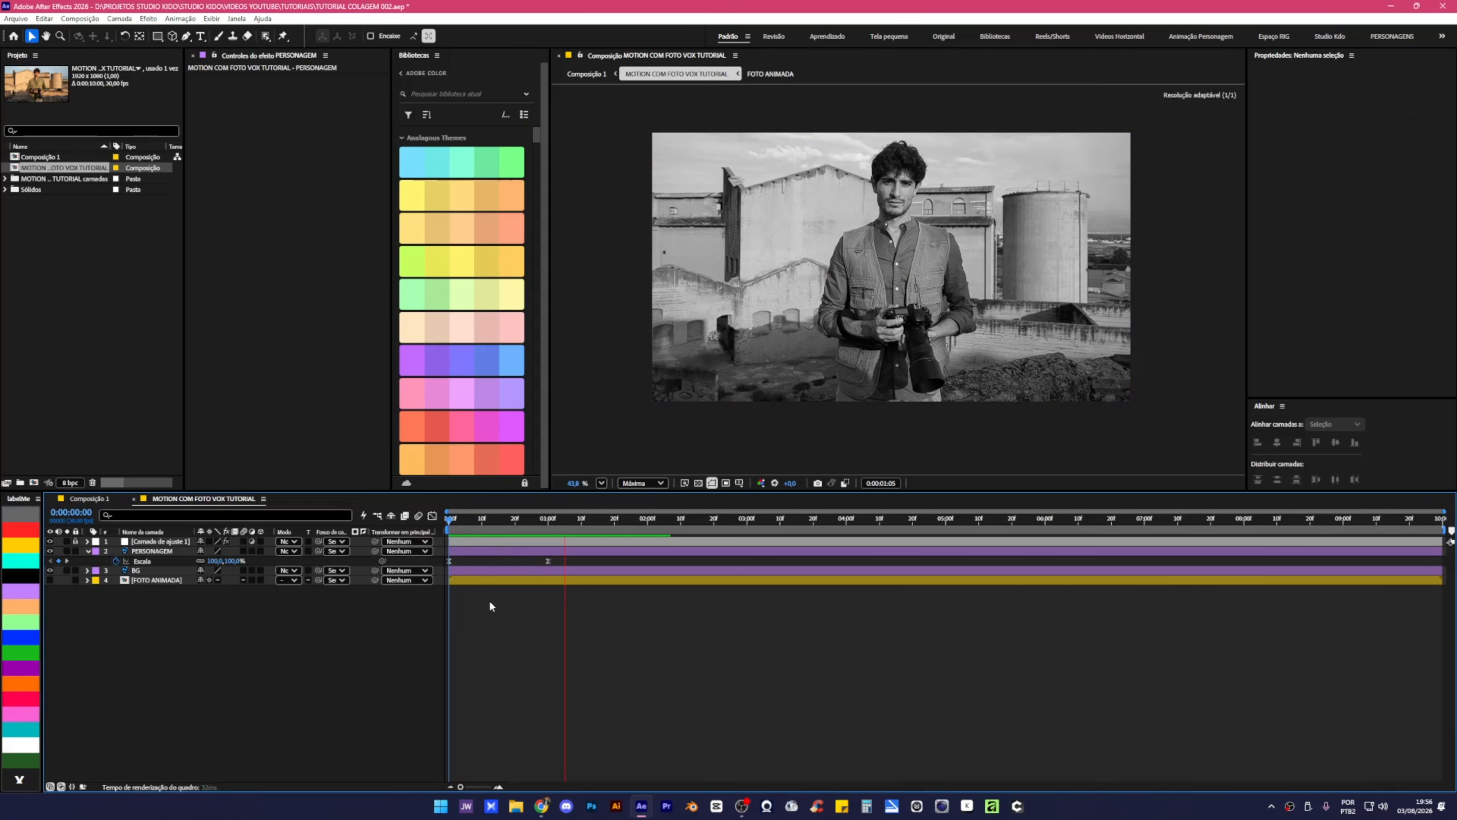
left_click_drag(547, 518, 614, 564)
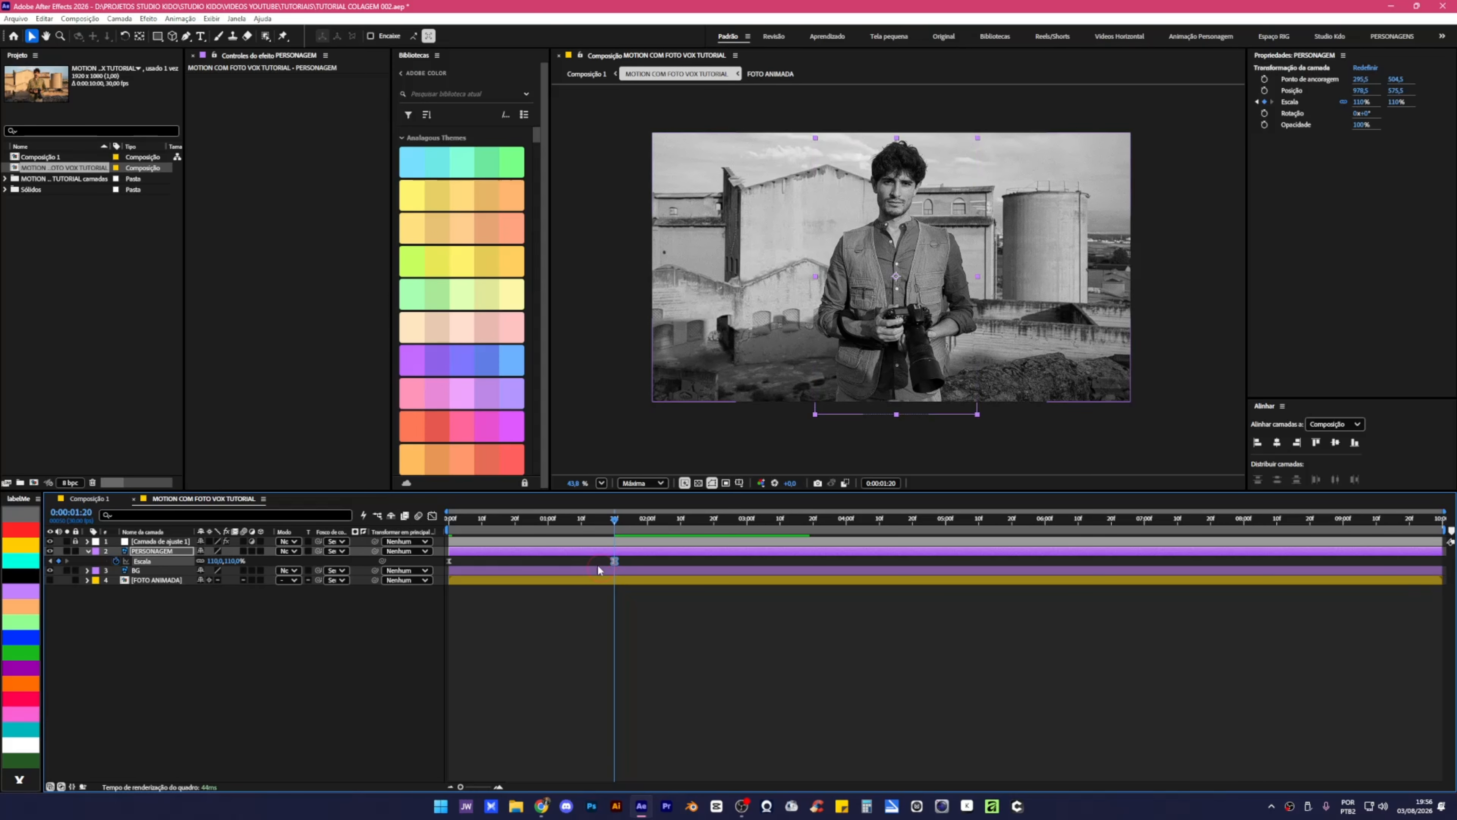
left_click_drag(467, 524, 429, 521)
key("space")
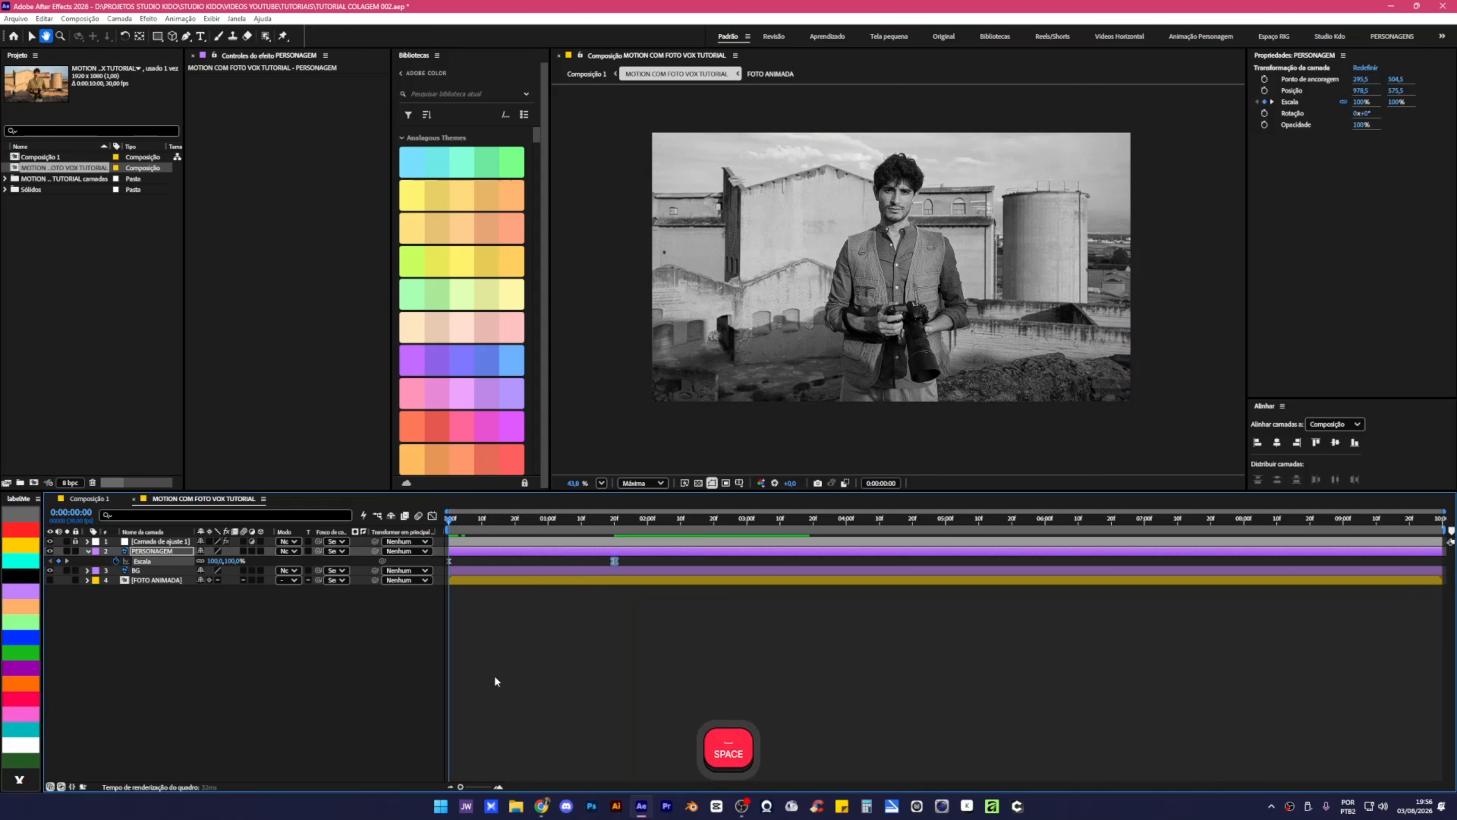
left_click_drag(487, 521, 424, 528)
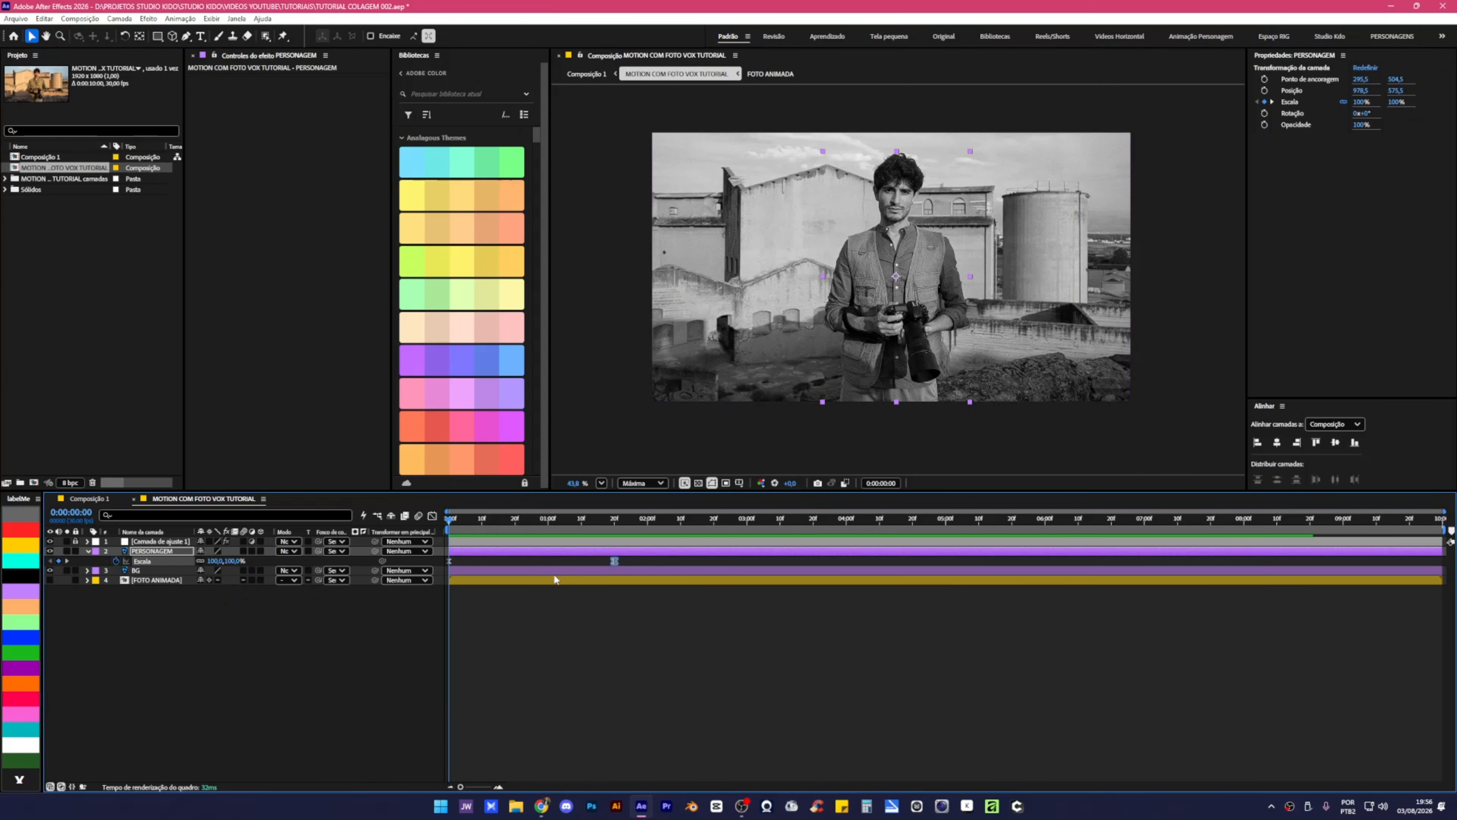
left_click(170, 570)
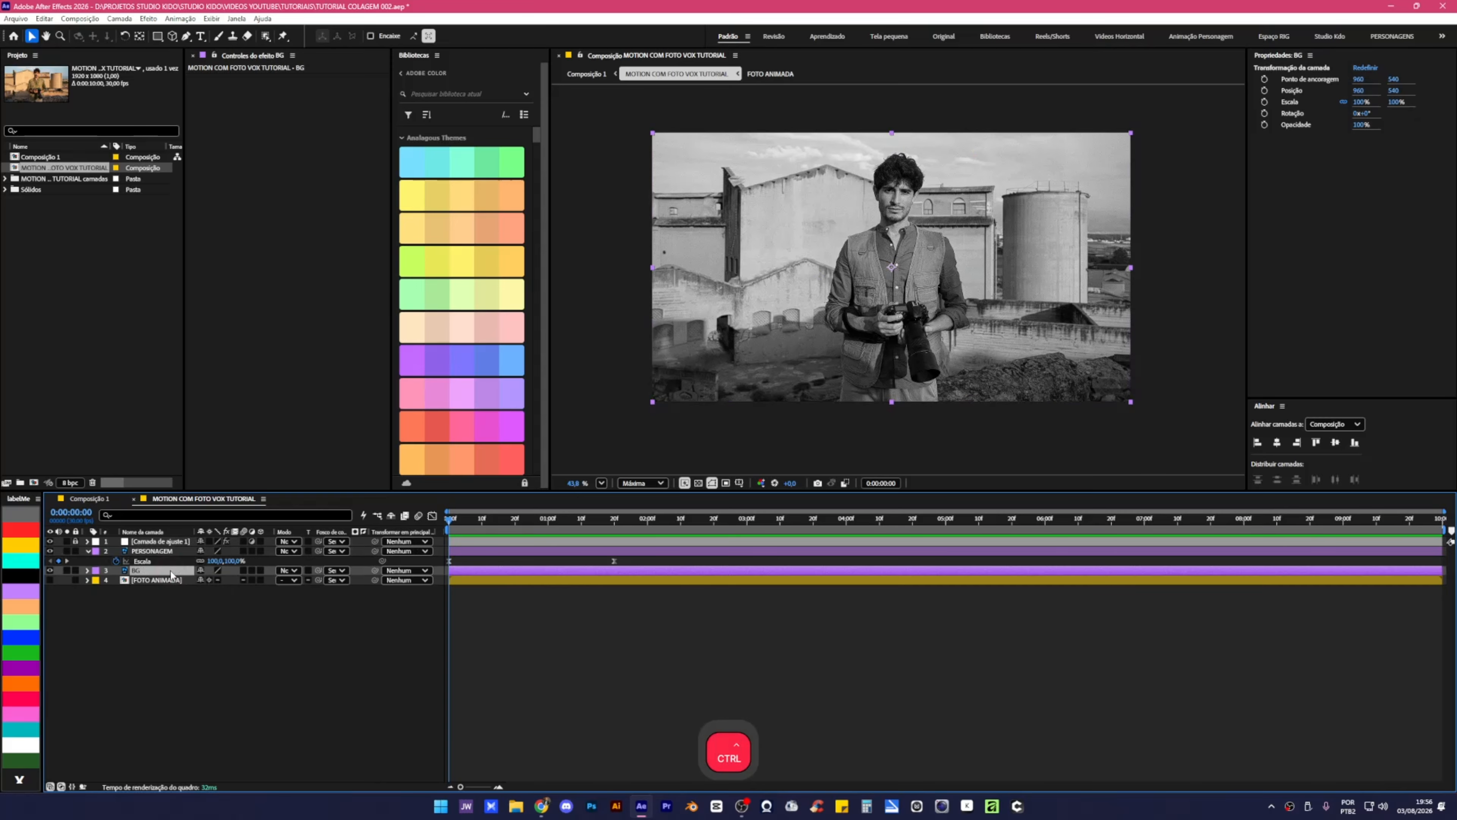
Add the Níveis effect to the BG layer.
key("ctrl+space")
type("N")
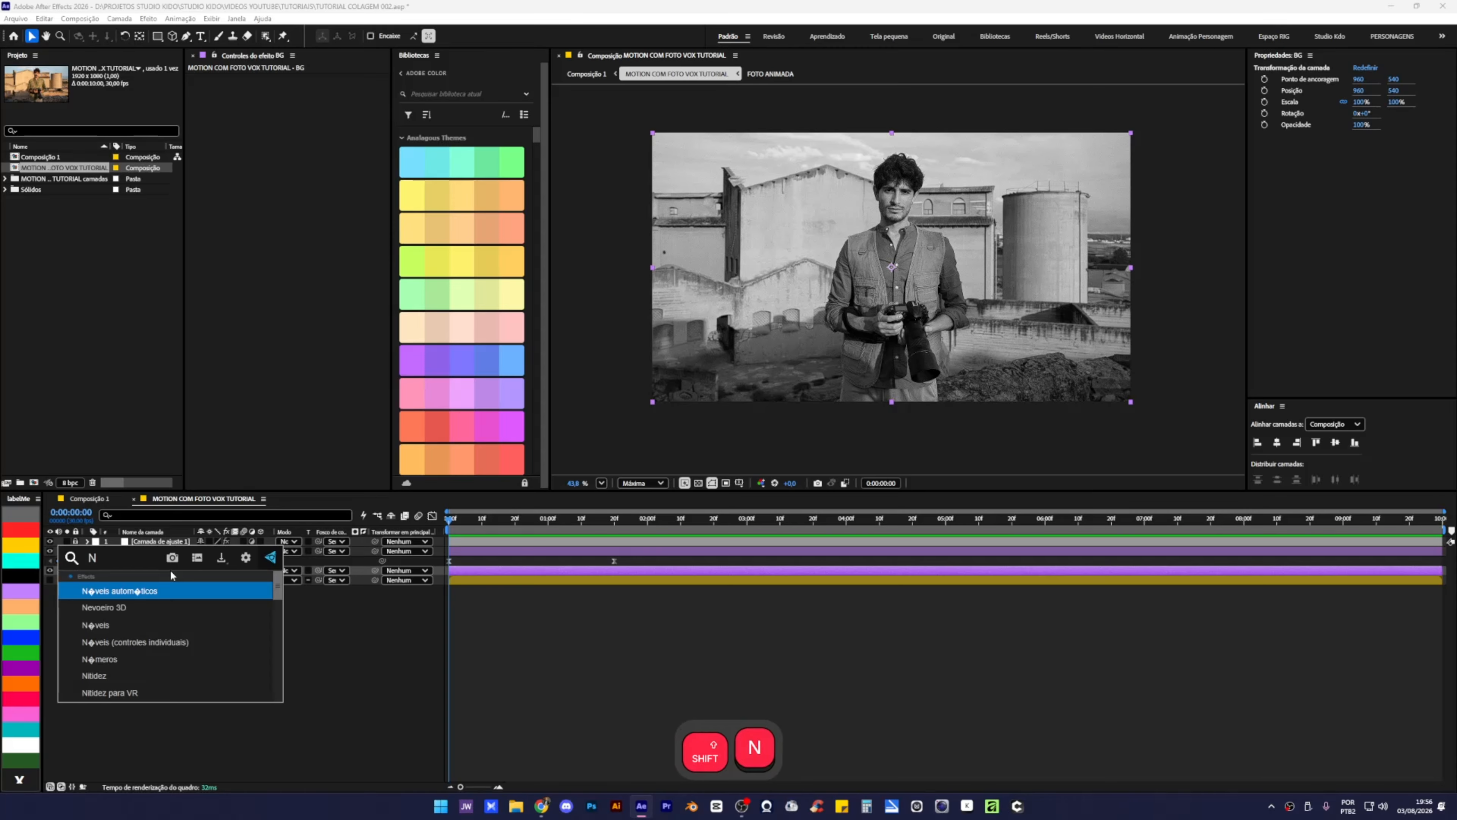
left_click(124, 627)
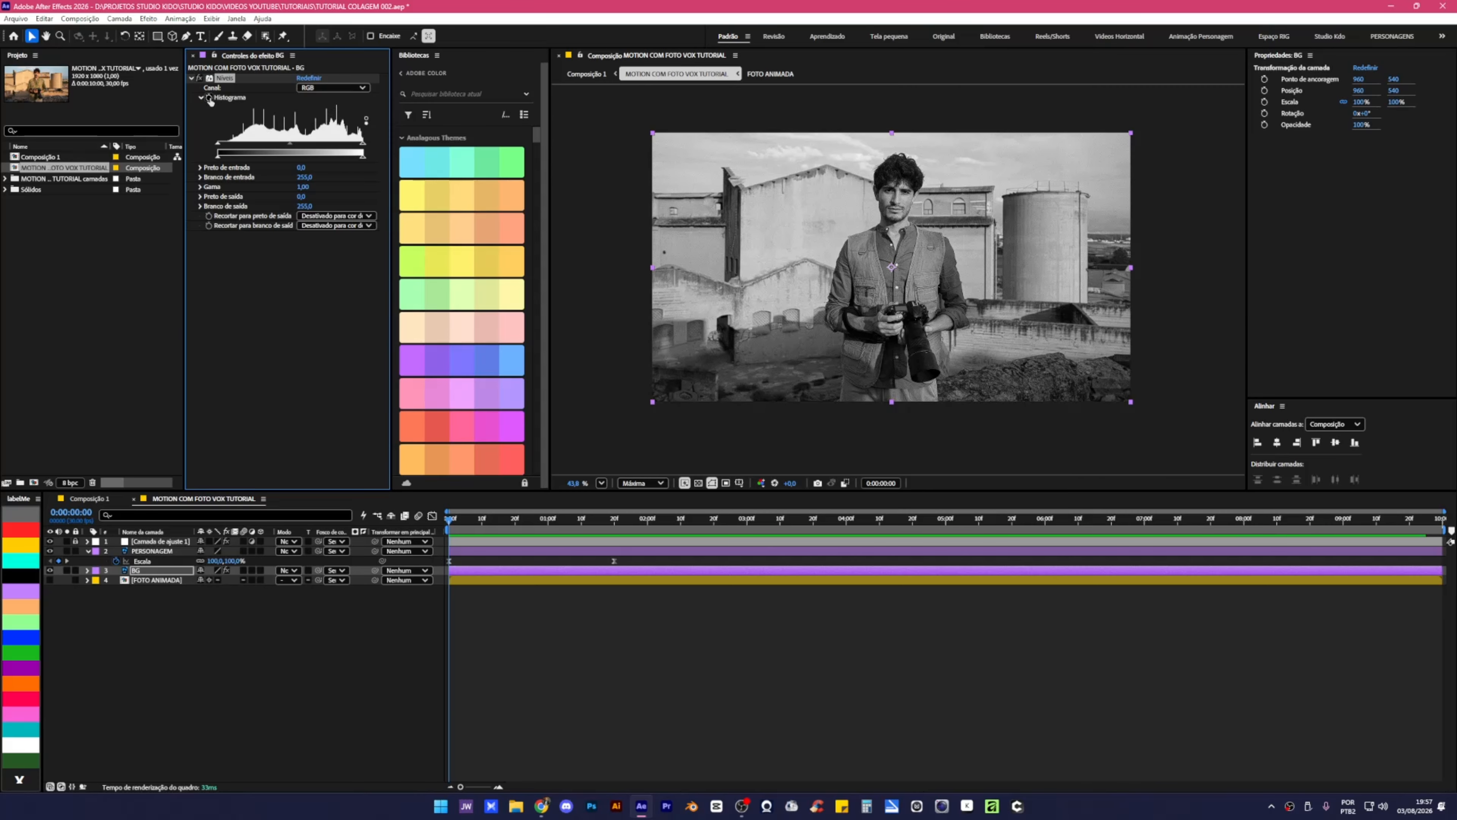
Animate Níveis output black from 0 to 97 over the first second with eased keyframes.
left_click(548, 520)
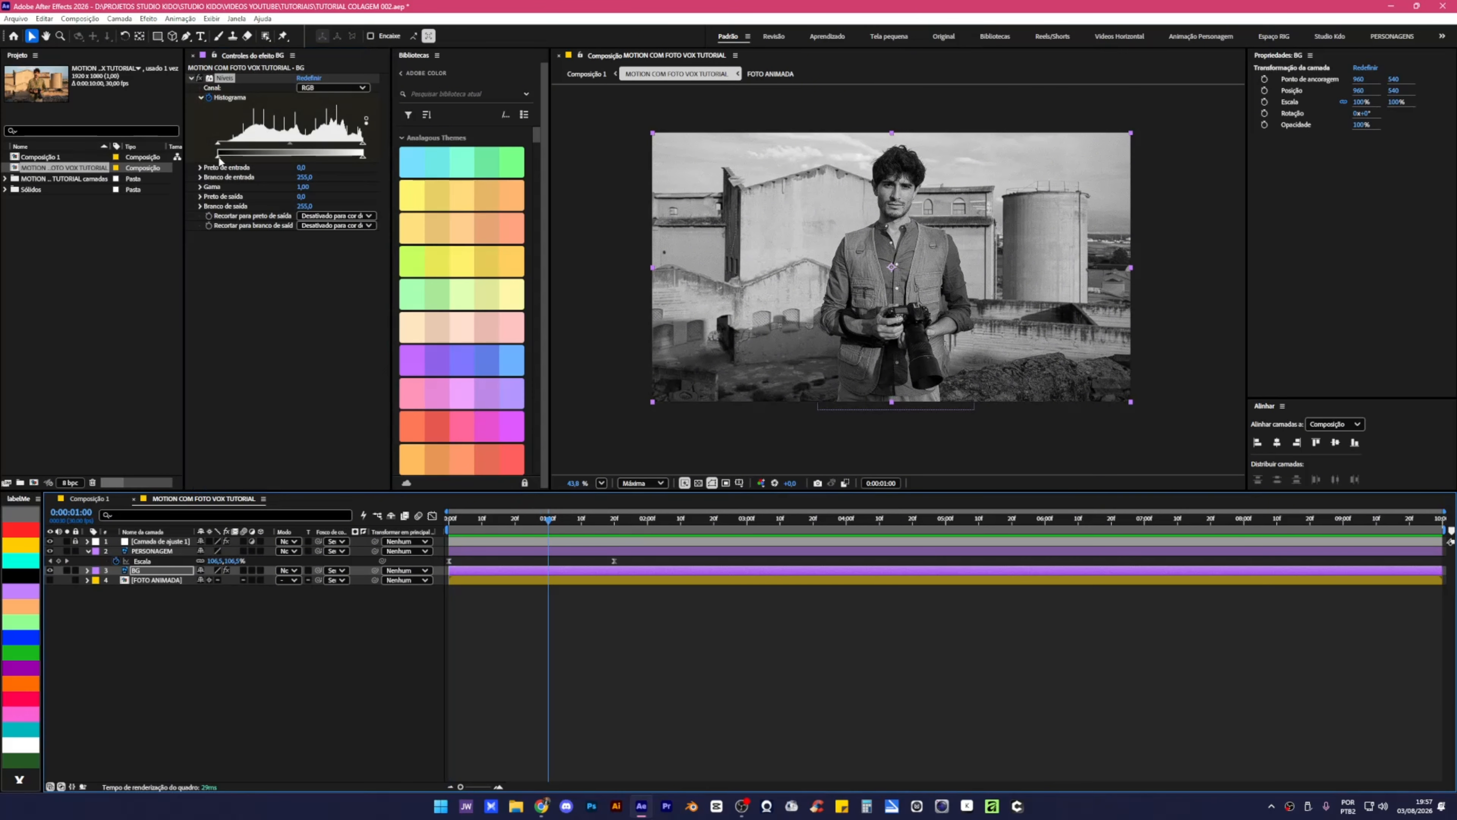
left_click_drag(219, 159, 202, 155)
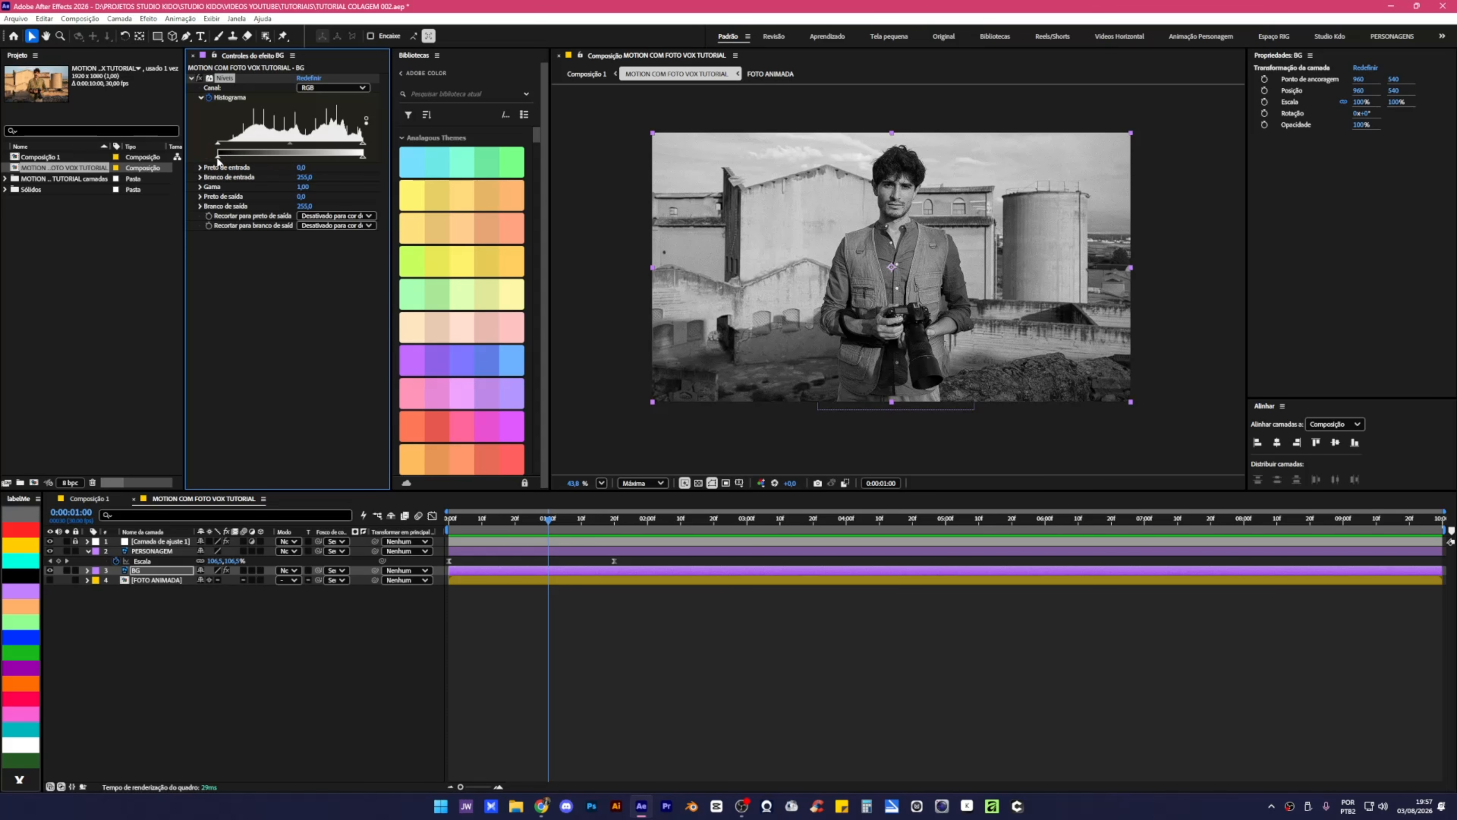
left_click(219, 160, "ctrl")
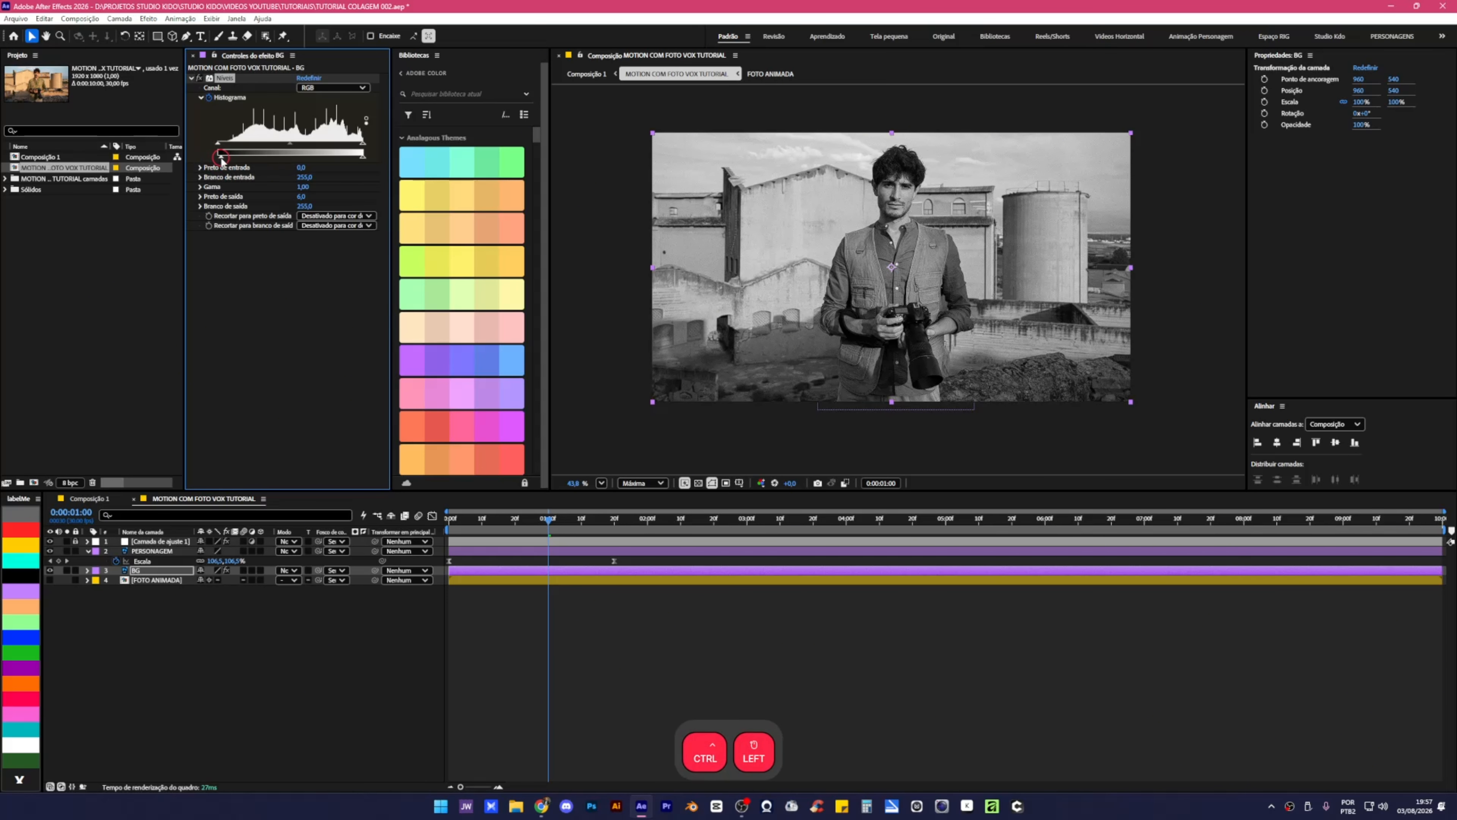
left_click_drag(222, 158, 272, 165)
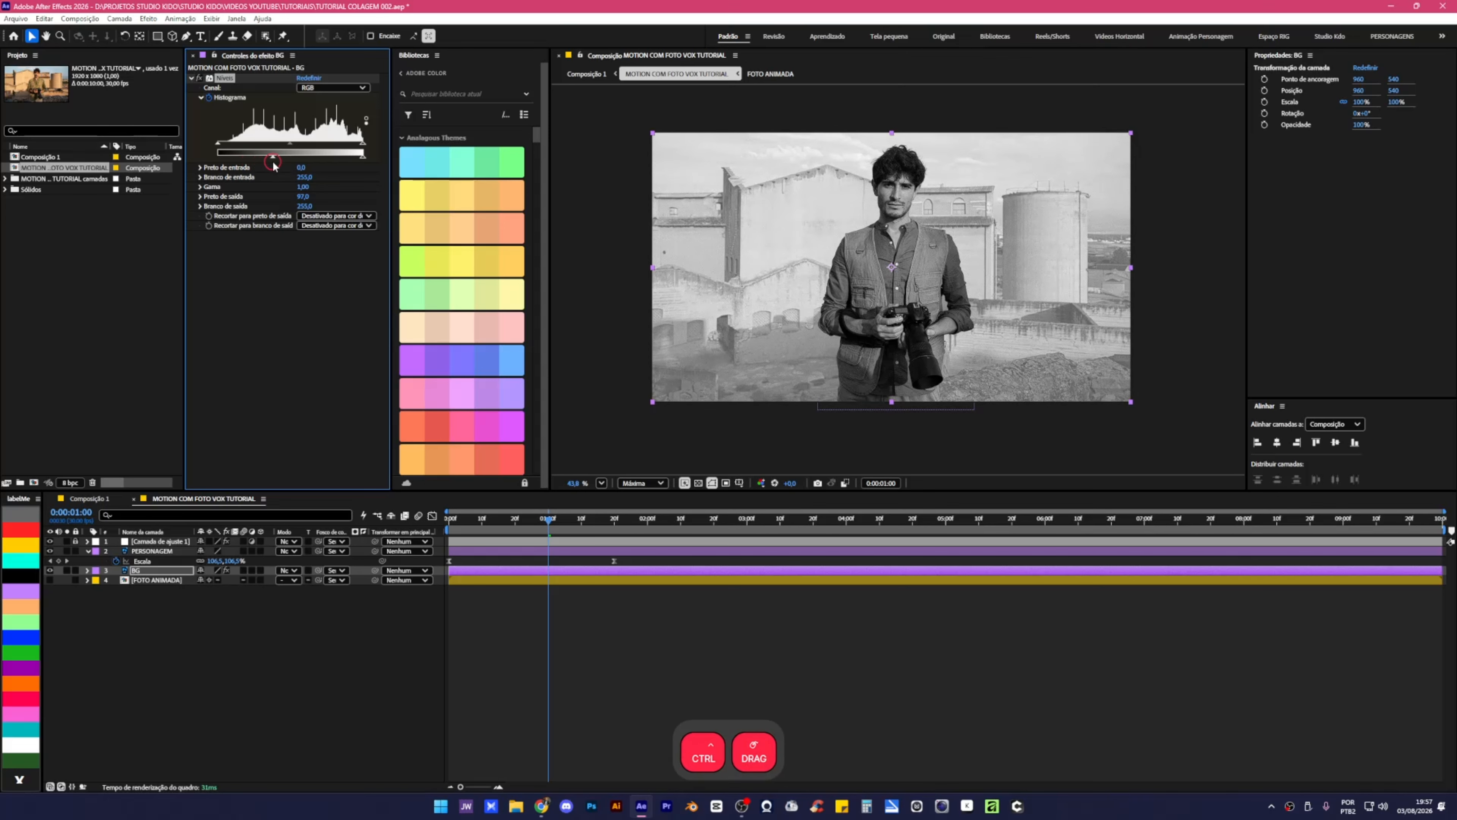
left_click(548, 572)
key("u")
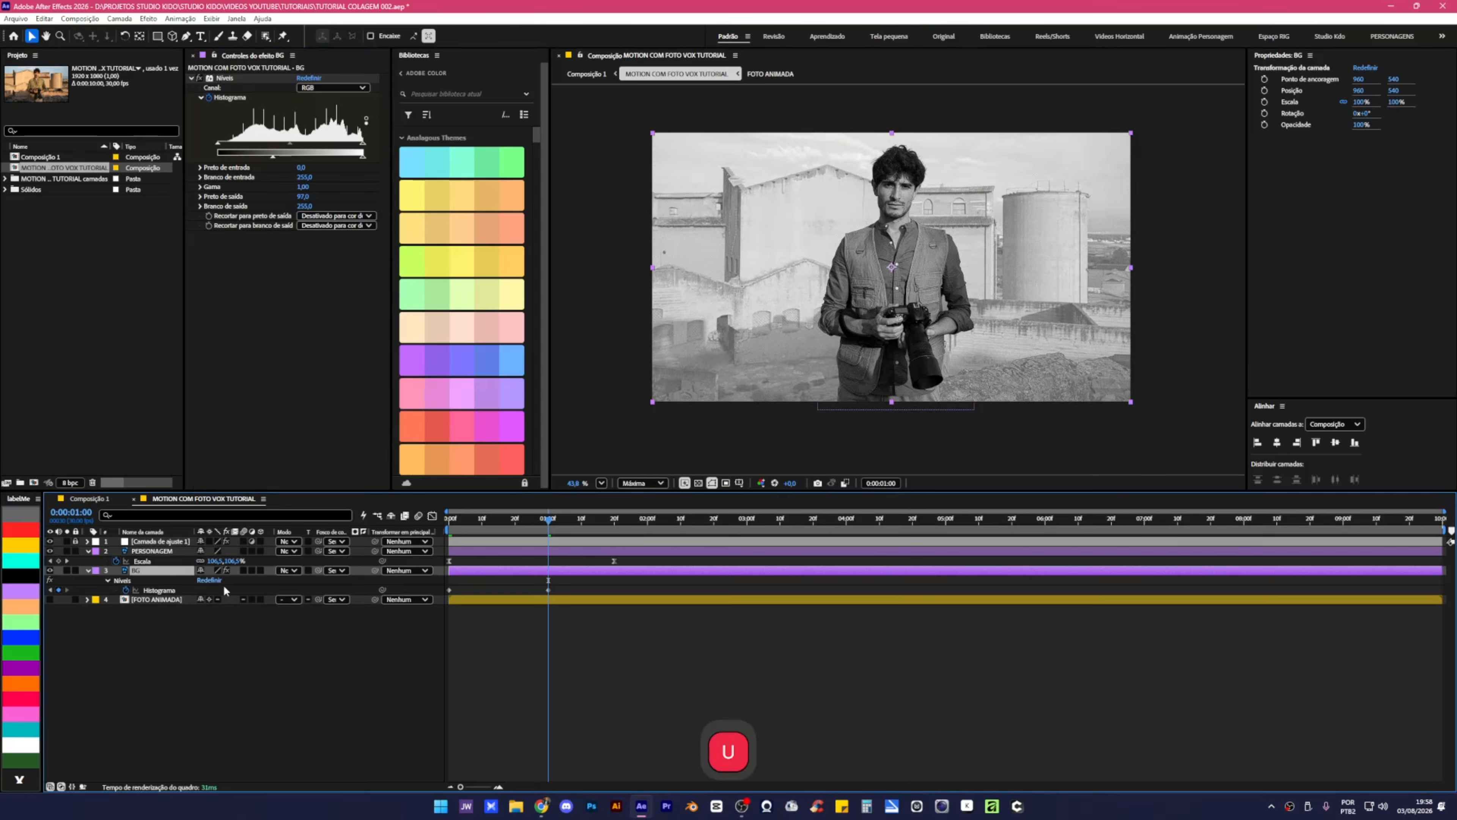
left_click_drag(558, 584, 442, 605)
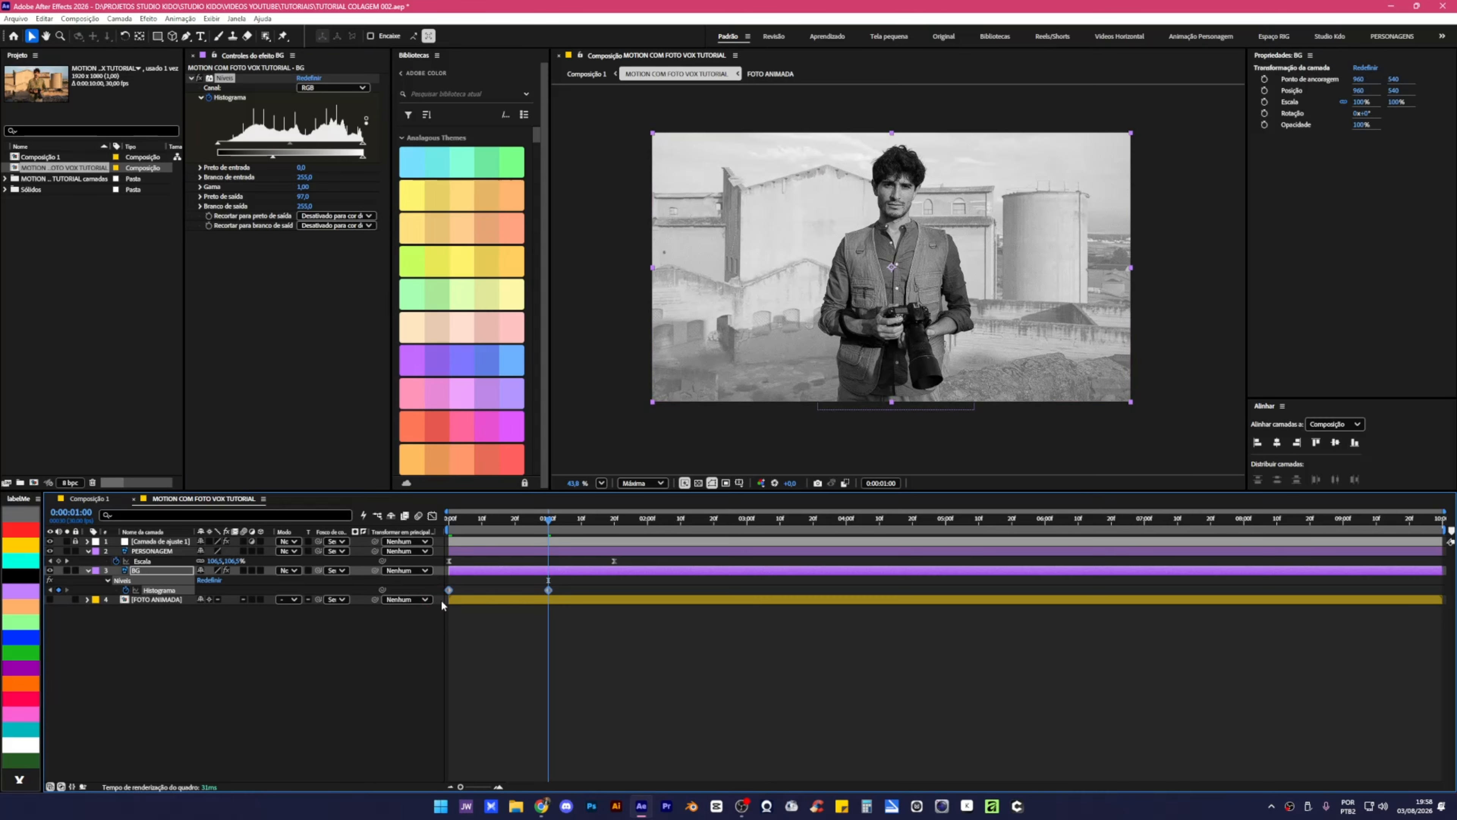
key("F9")
left_click_drag(497, 521, 449, 521)
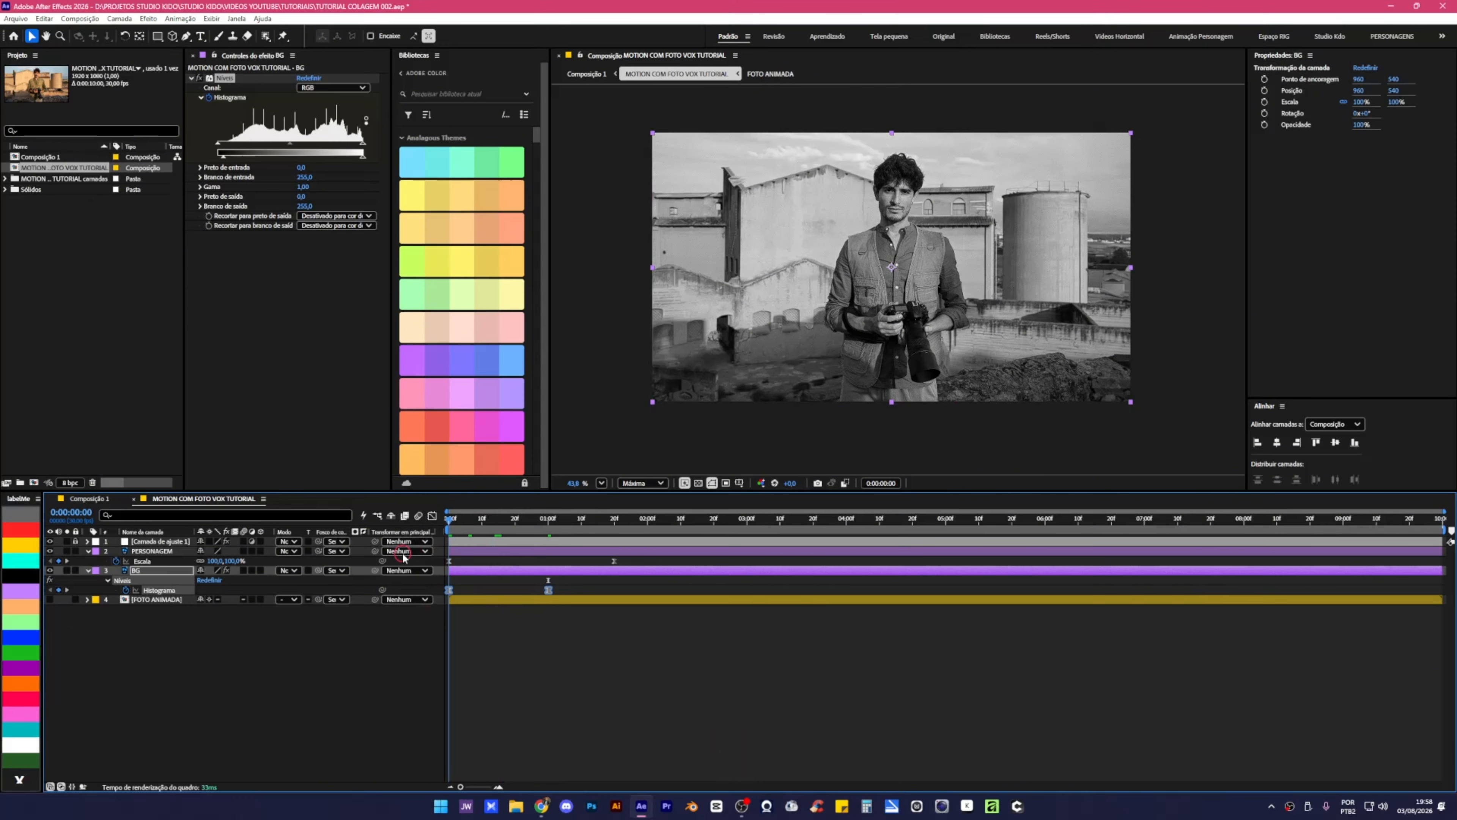
left_click(499, 660)
Preview and scrub the first second of the current animation.
key("space")
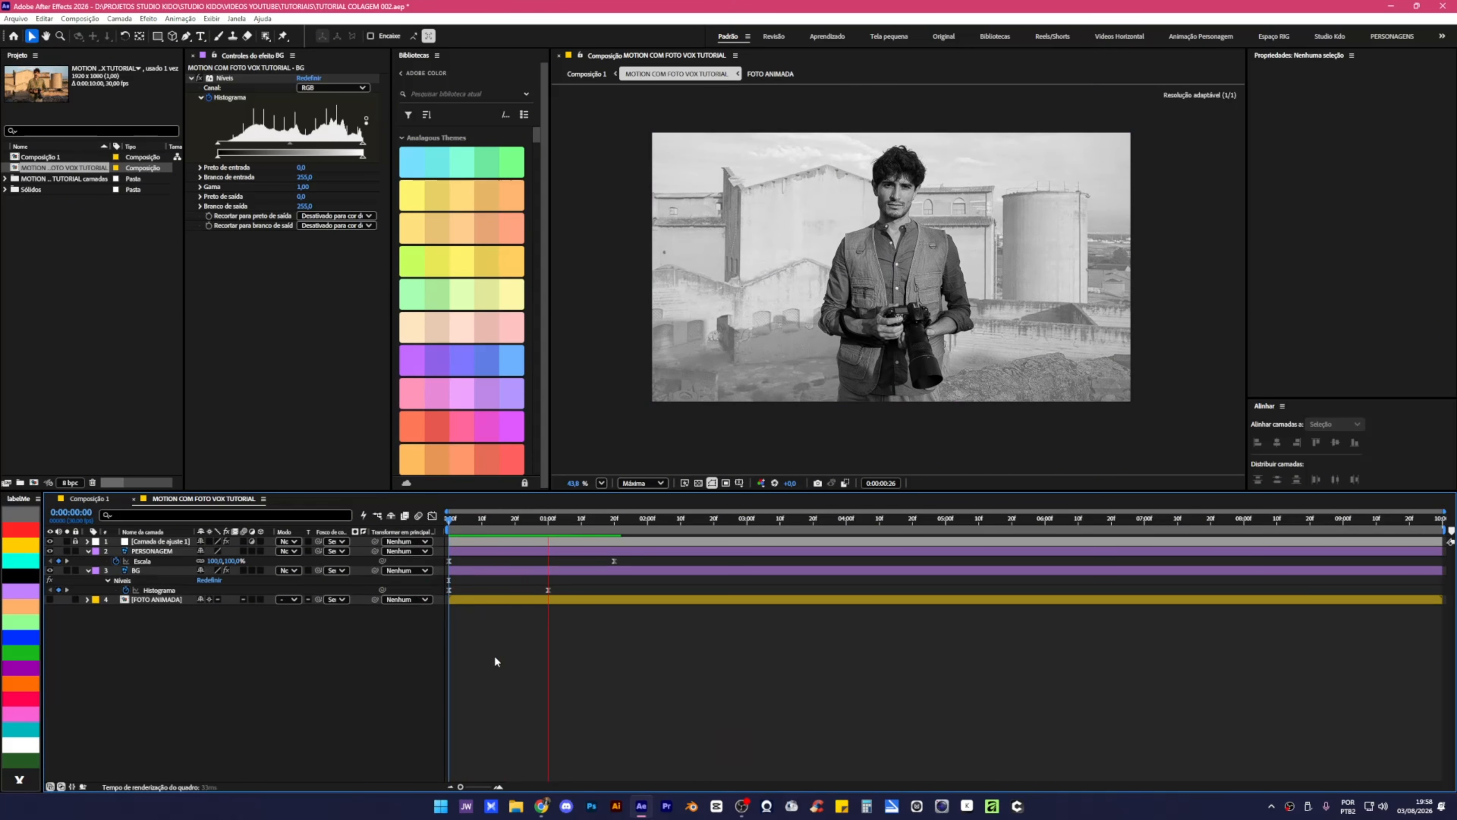
key("space")
key("space")
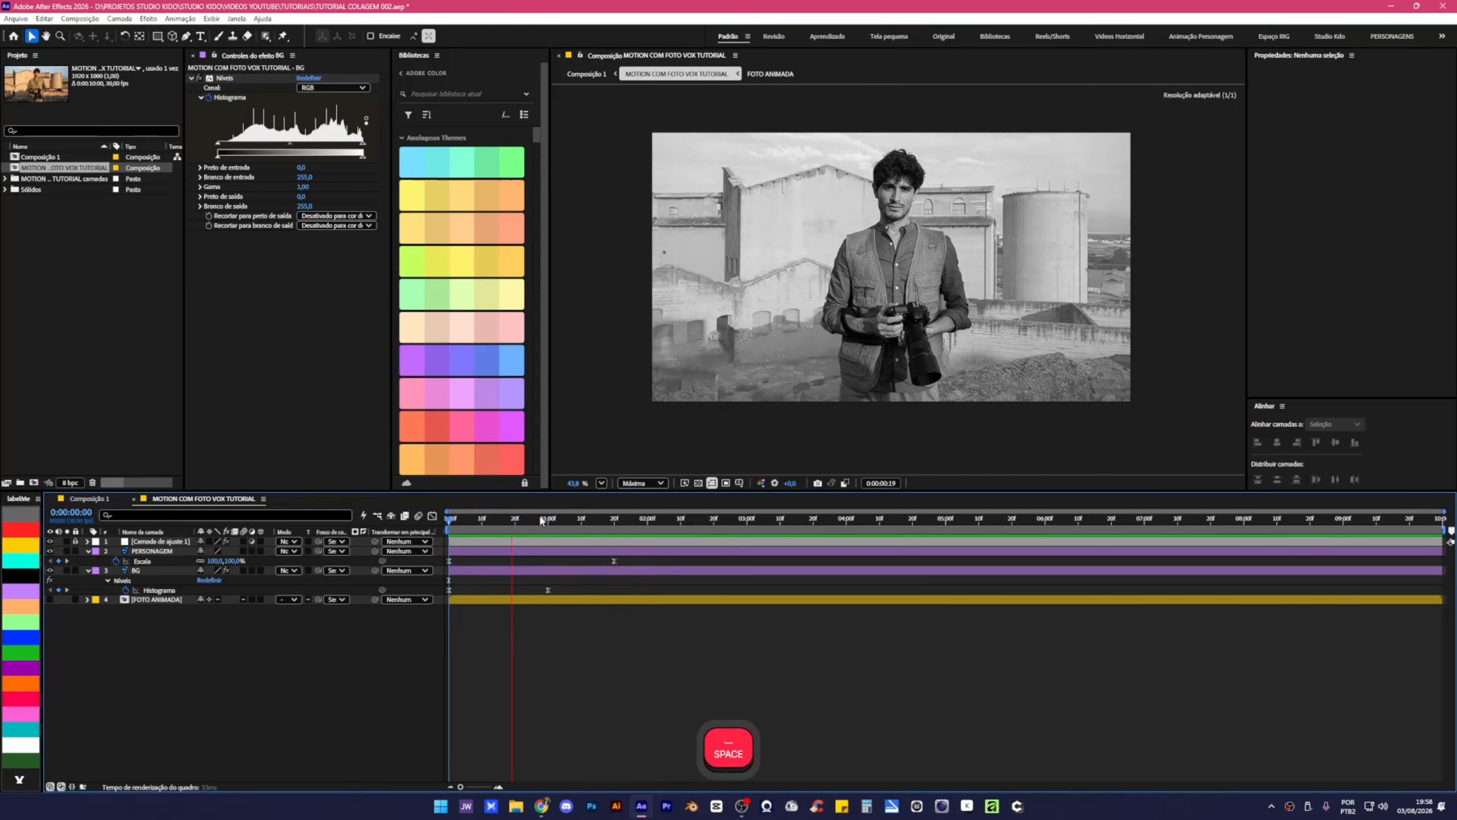
left_click_drag(545, 522, 443, 540)
Keyframe PERSONAGEM's Posição sliding left from x 978,5 to 738,5 by 1:00, eased.
left_click(173, 552)
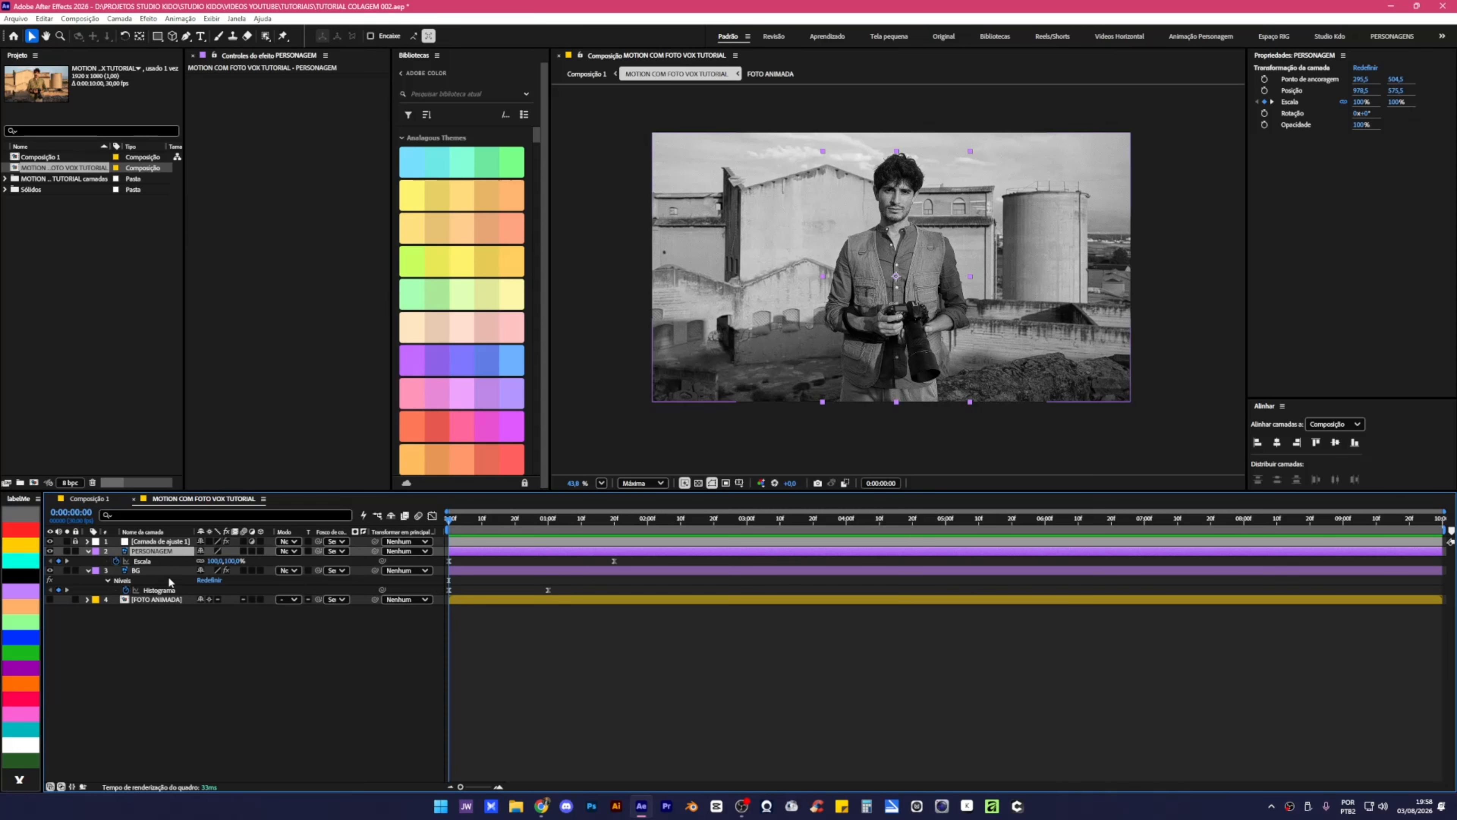
key("p")
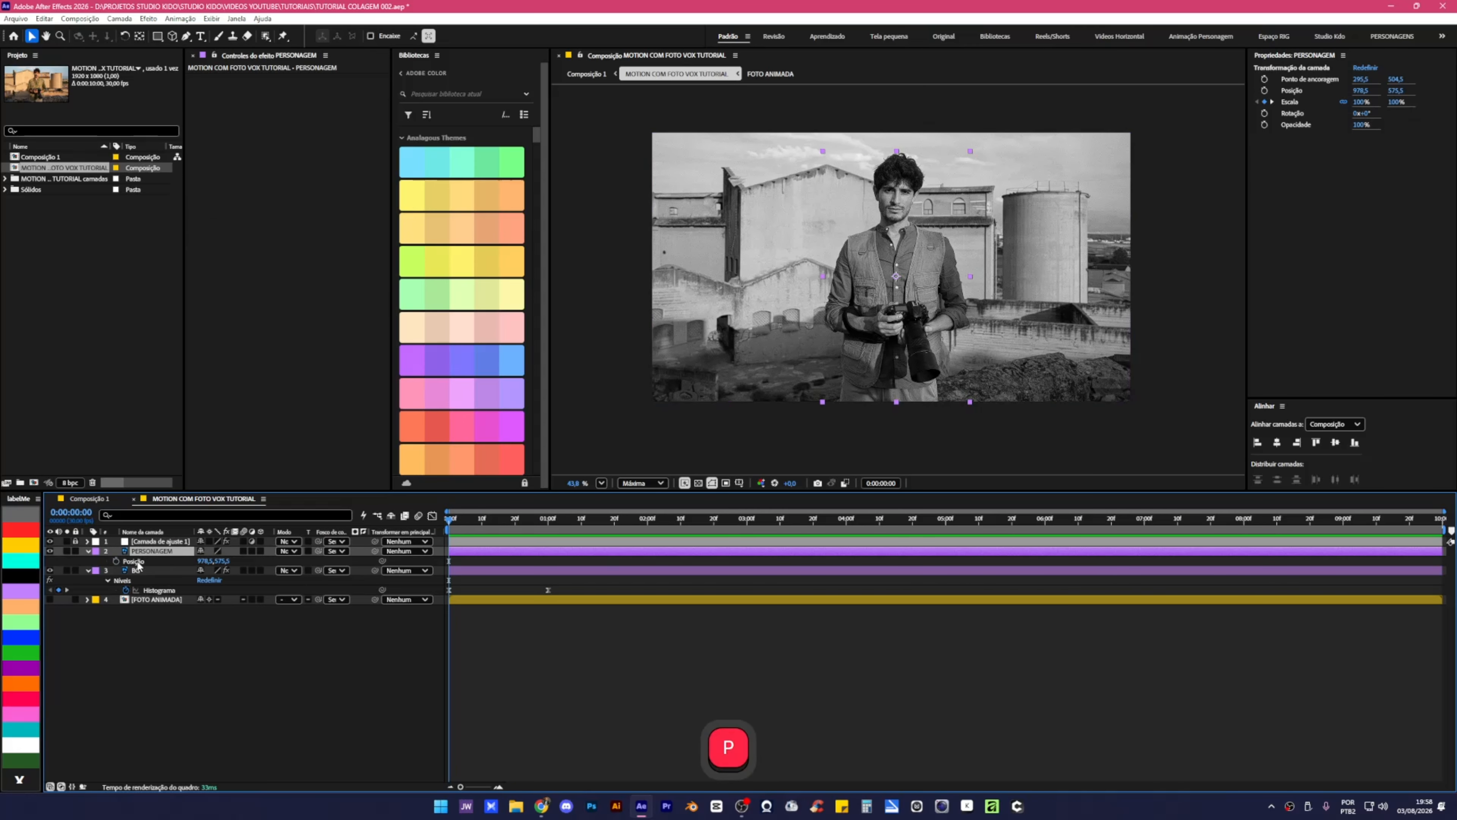
left_click(115, 561)
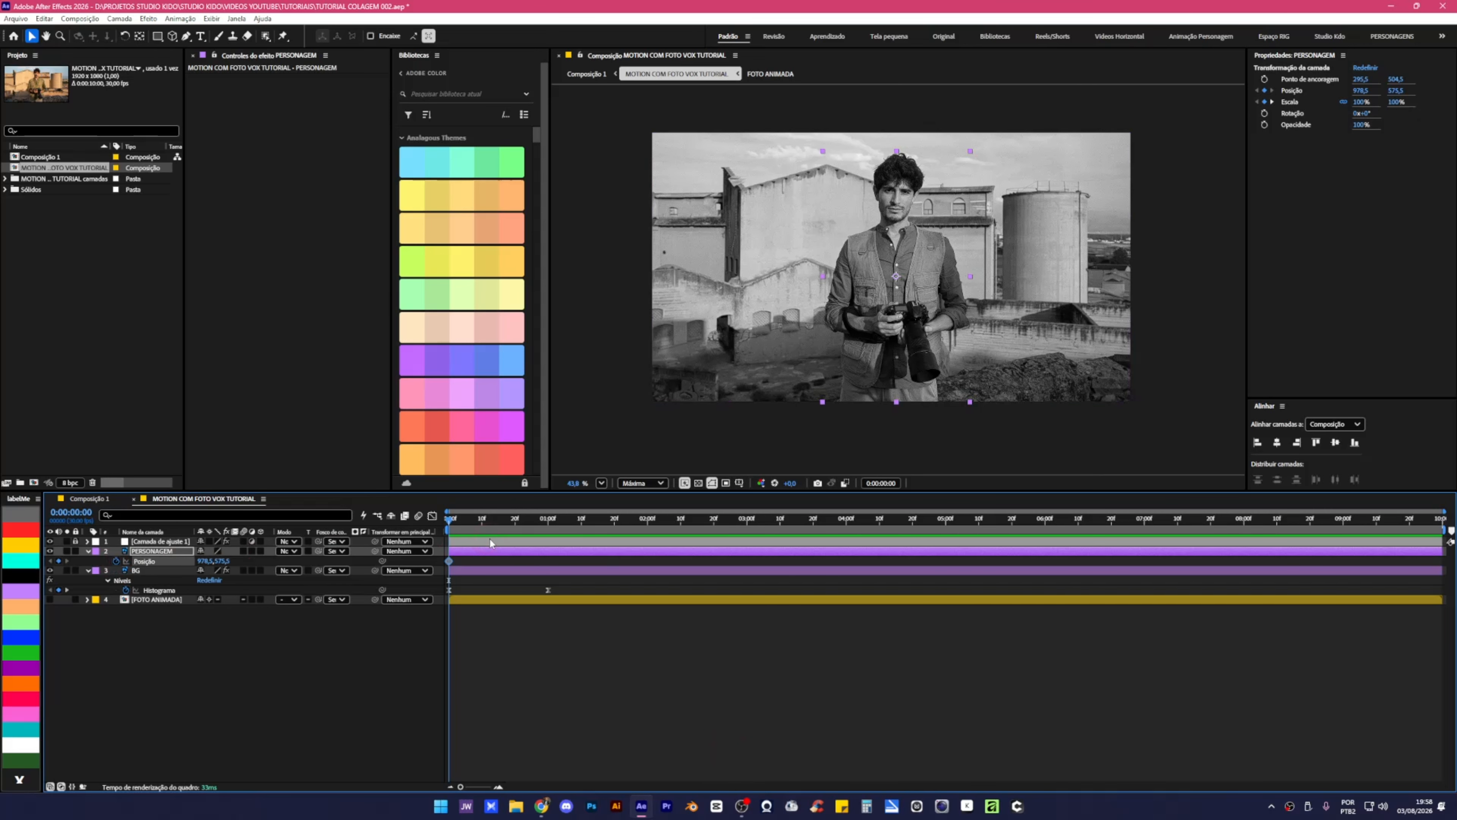
left_click(539, 529)
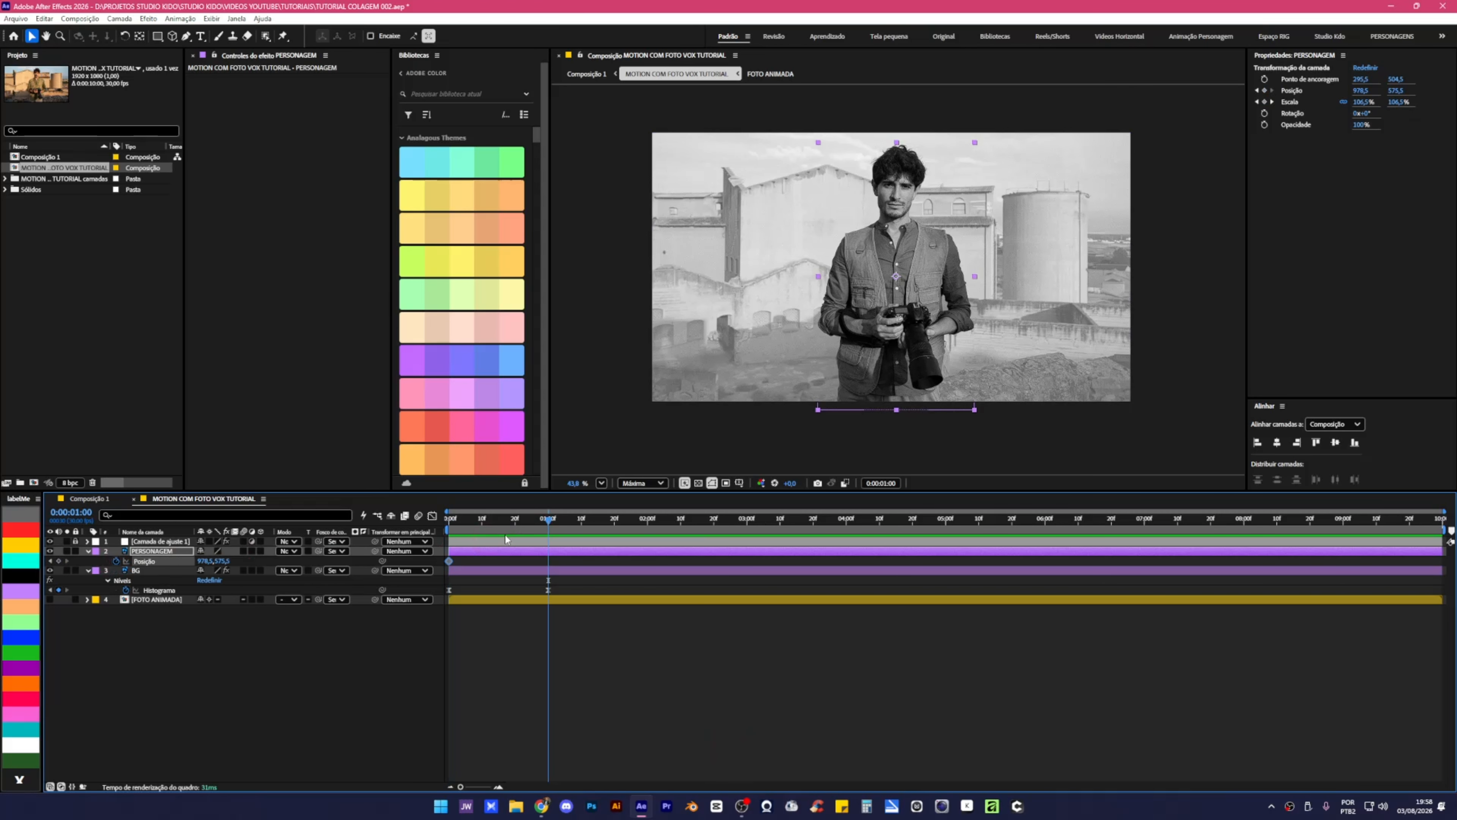
key("shift+Left")
key("shift+Left")
key("shift+Left")
key("shift+Left")
key("shift+Left")
key("shift+Left")
key("shift+Left")
key("shift+Left")
key("shift+Left")
key("shift+Left")
key("shift+Left")
key("shift+Left")
key("shift+Left")
key("shift+Left")
key("shift+Left")
key("shift+Left")
key("shift+Left")
key("shift+Left")
key("shift+Left")
key("shift+Left")
key("shift+Left")
key("shift+Left")
key("shift+Left")
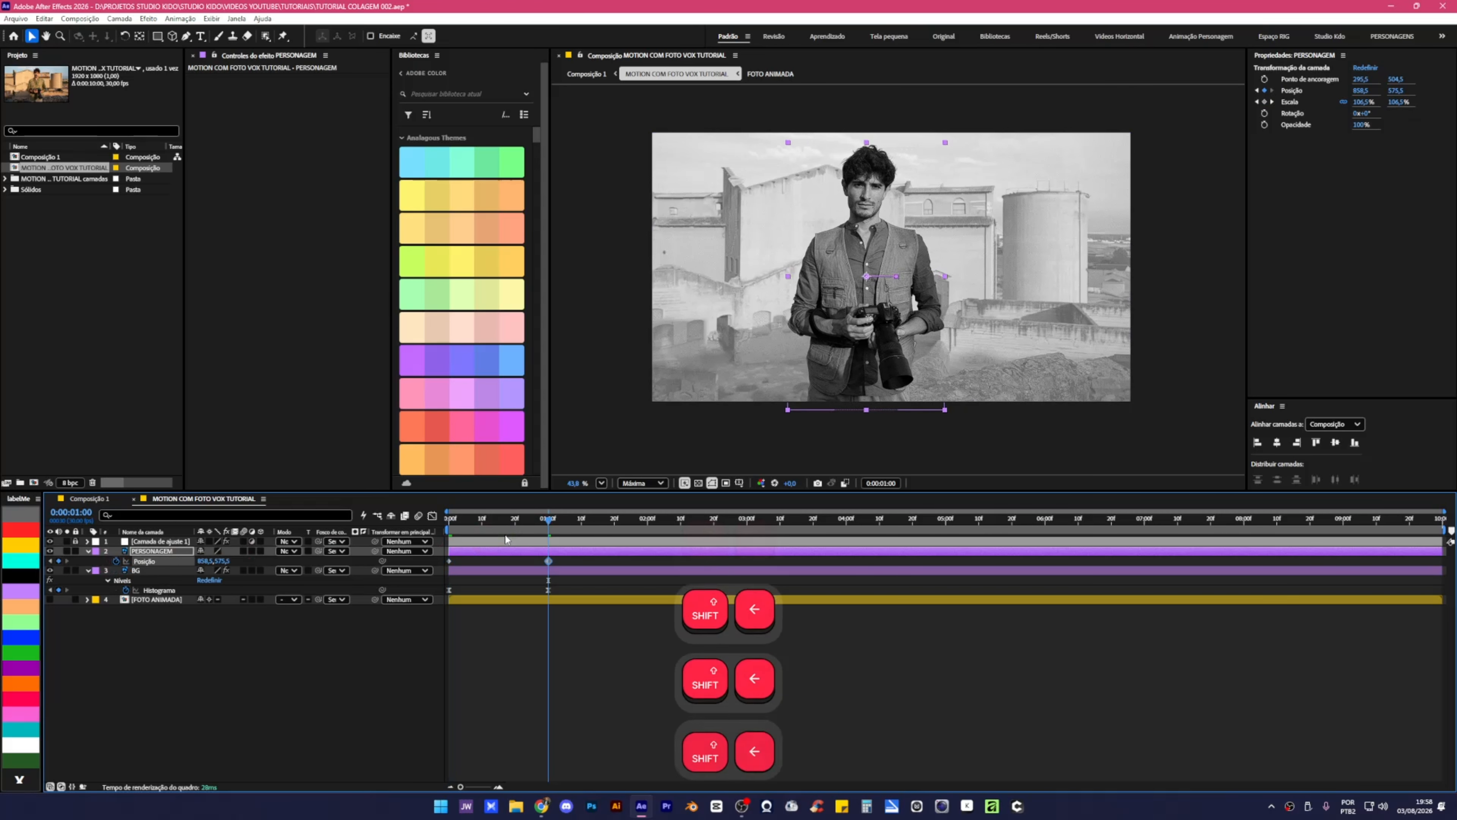
left_click(487, 558)
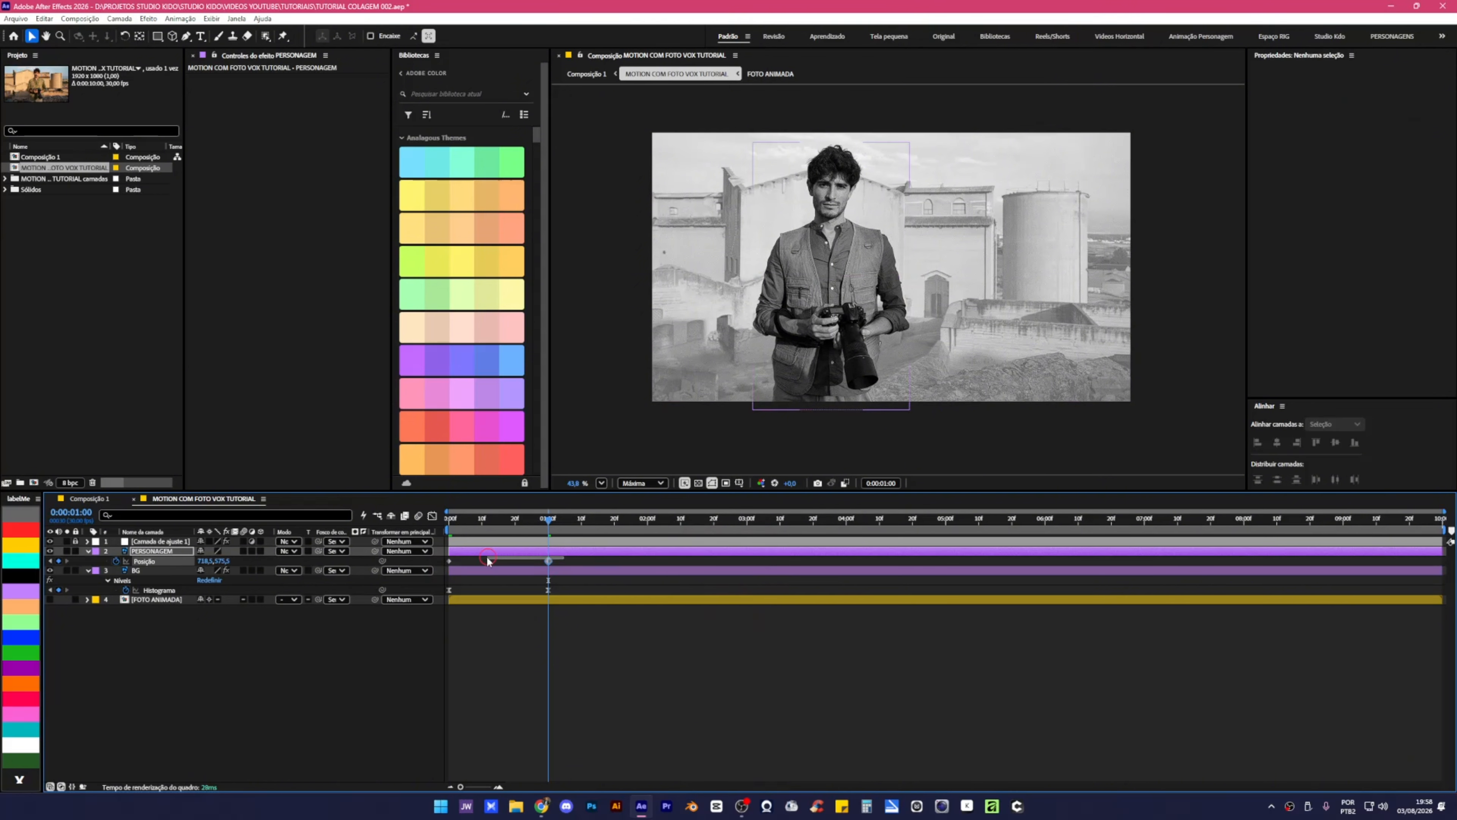
left_click_drag(439, 572, 439, 572)
key("F9")
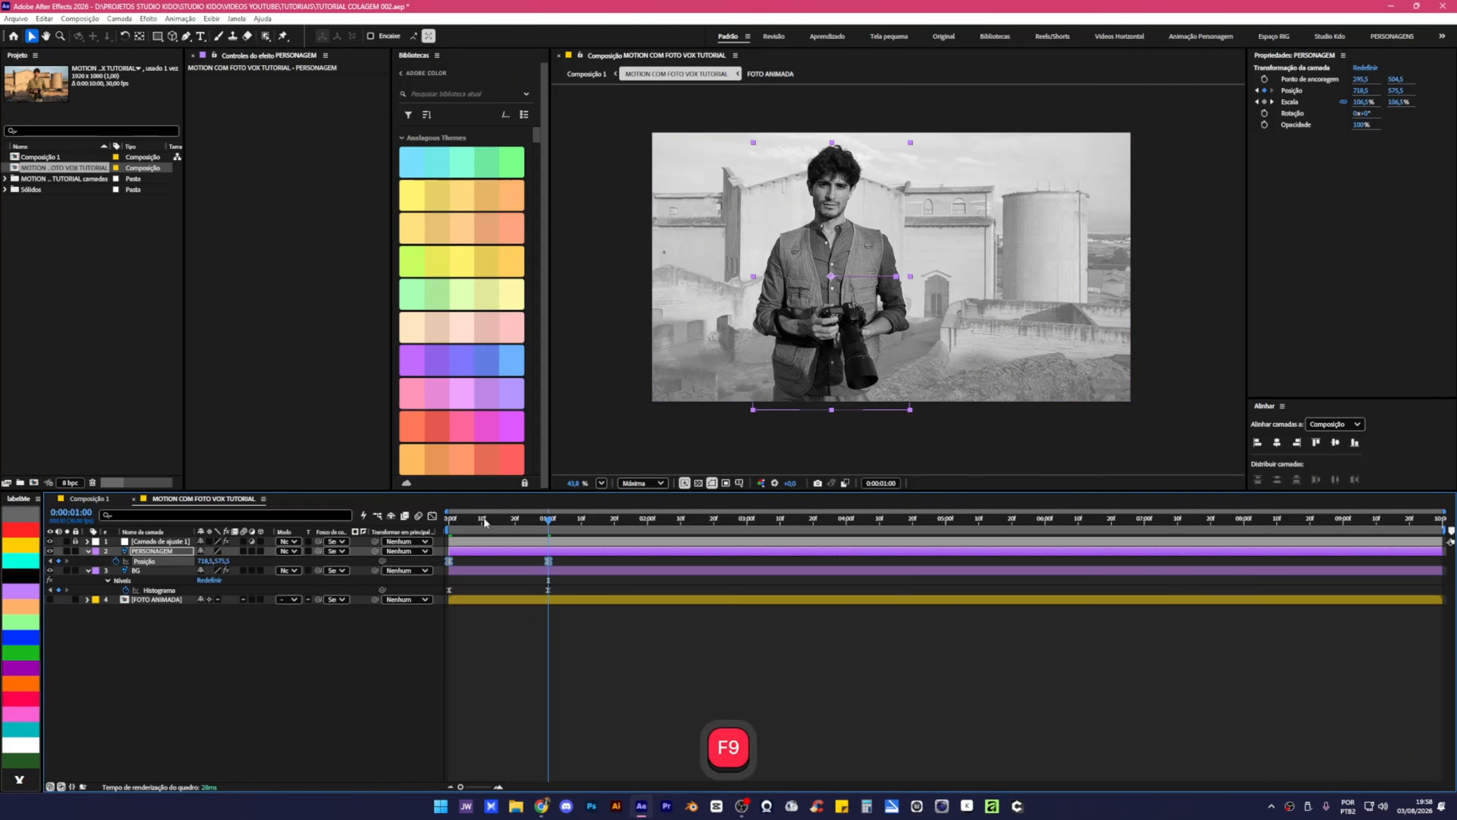
Preview and scrub the character's leftward slide from the start.
left_click_drag(484, 517, 449, 518)
left_click(503, 670)
key("space")
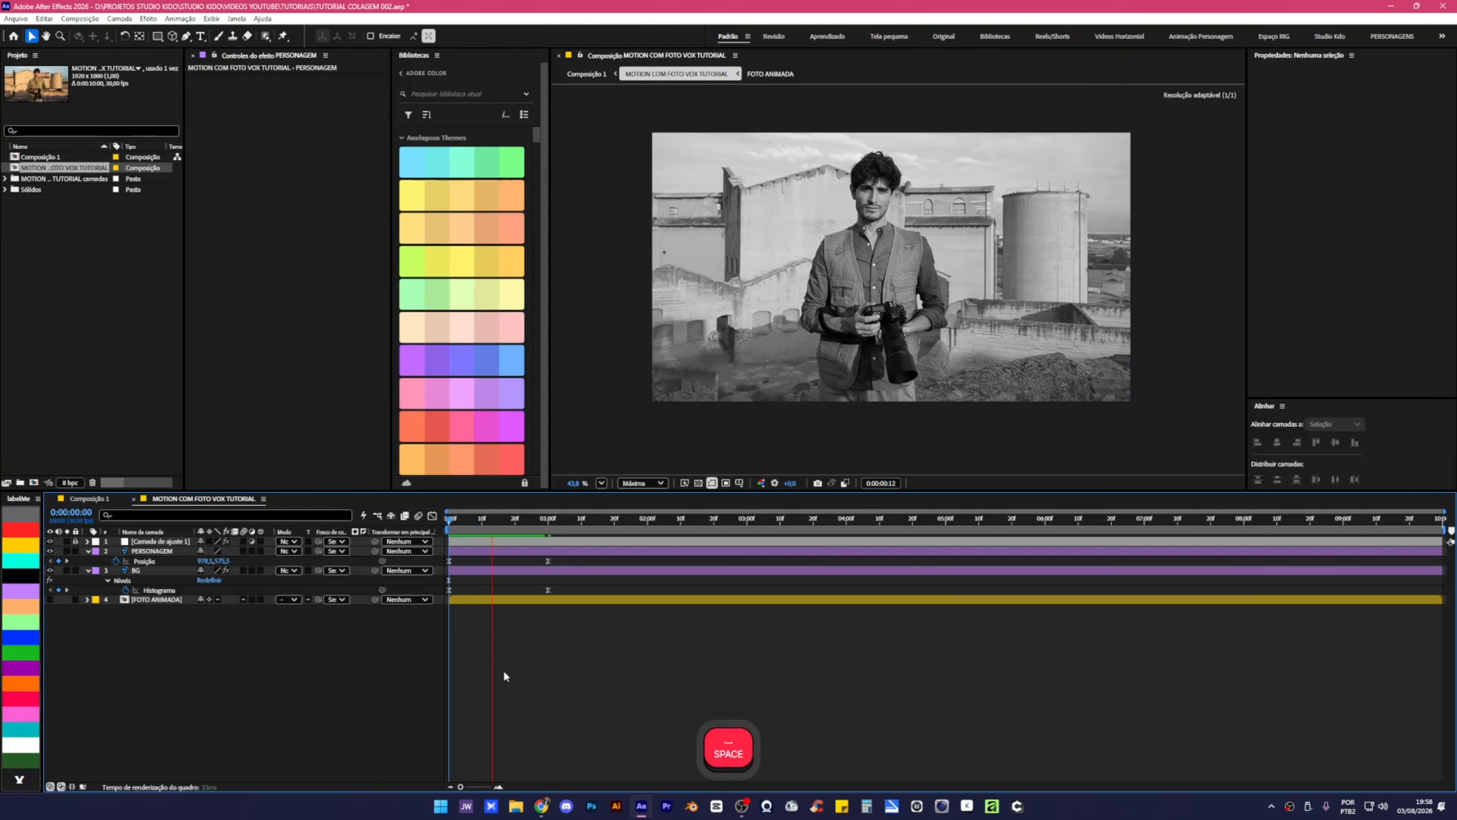
left_click(441, 540)
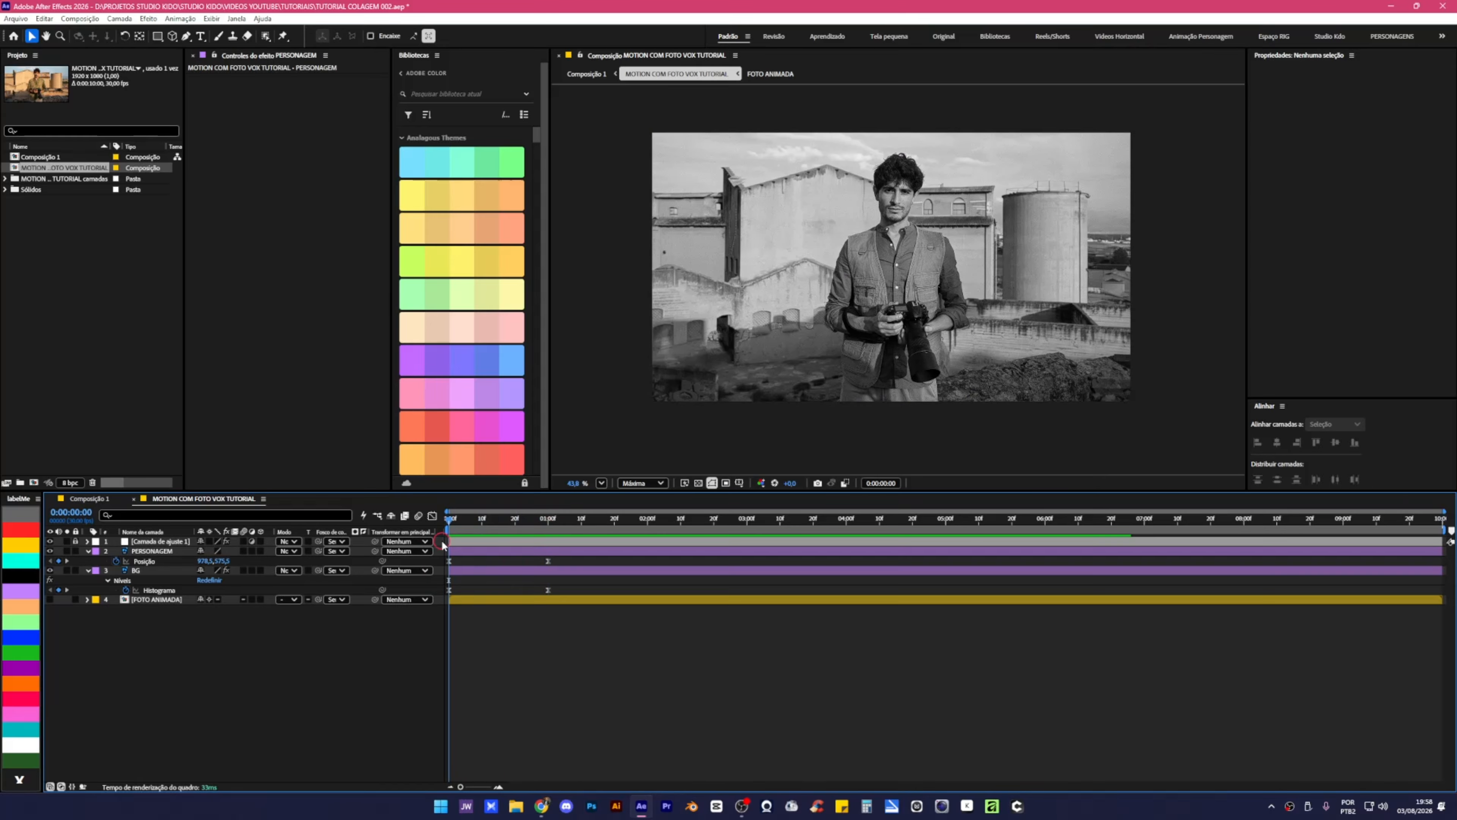
left_click_drag(442, 540, 557, 556)
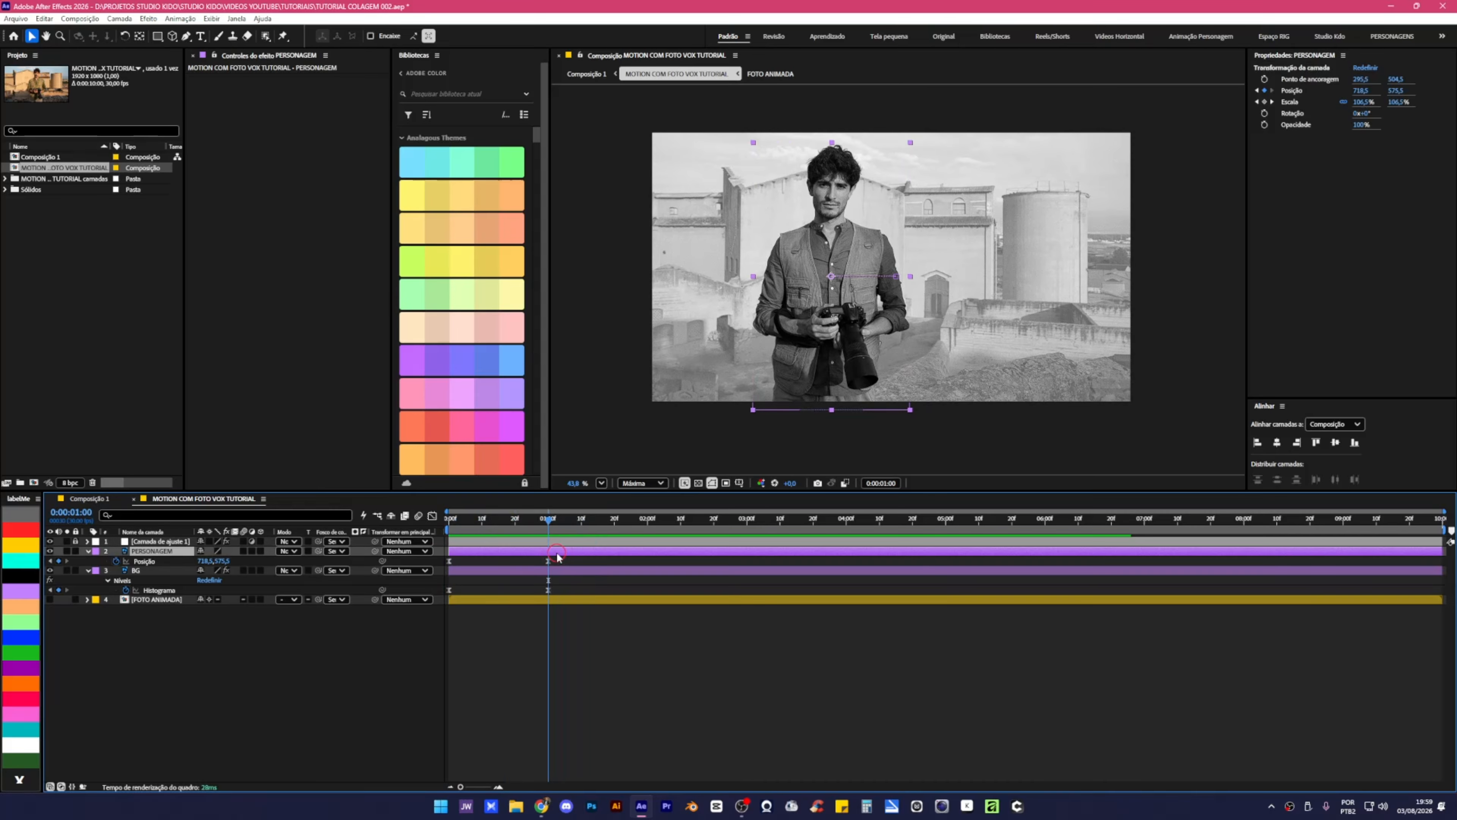
Align PERSONAGEM's position keyframe with its scale keyframe, preview, and collapse PERSONAGEM and BG properties.
key("u")
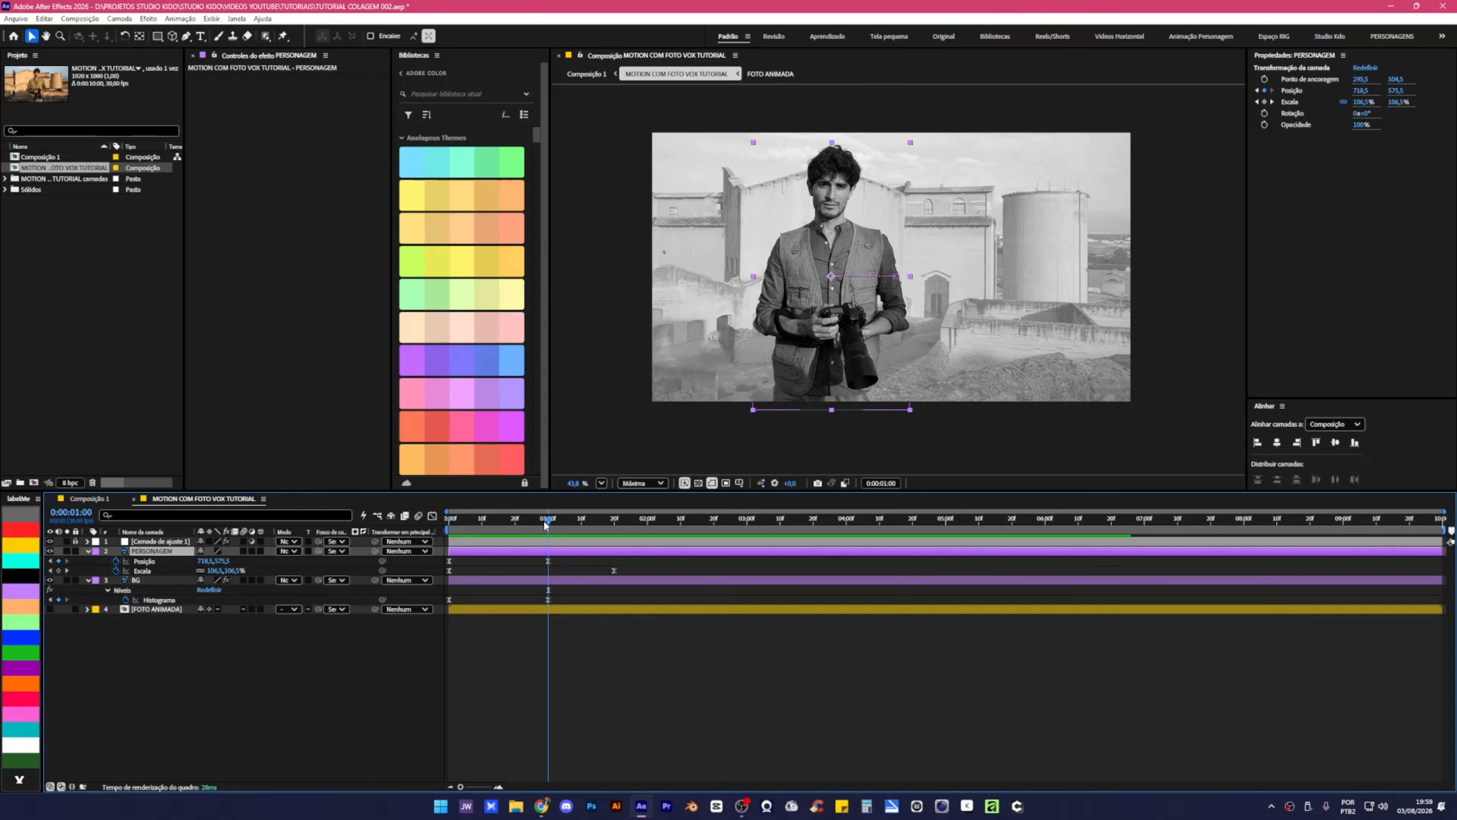
left_click_drag(549, 521, 618, 562)
left_click_drag(473, 520, 437, 538)
key("space")
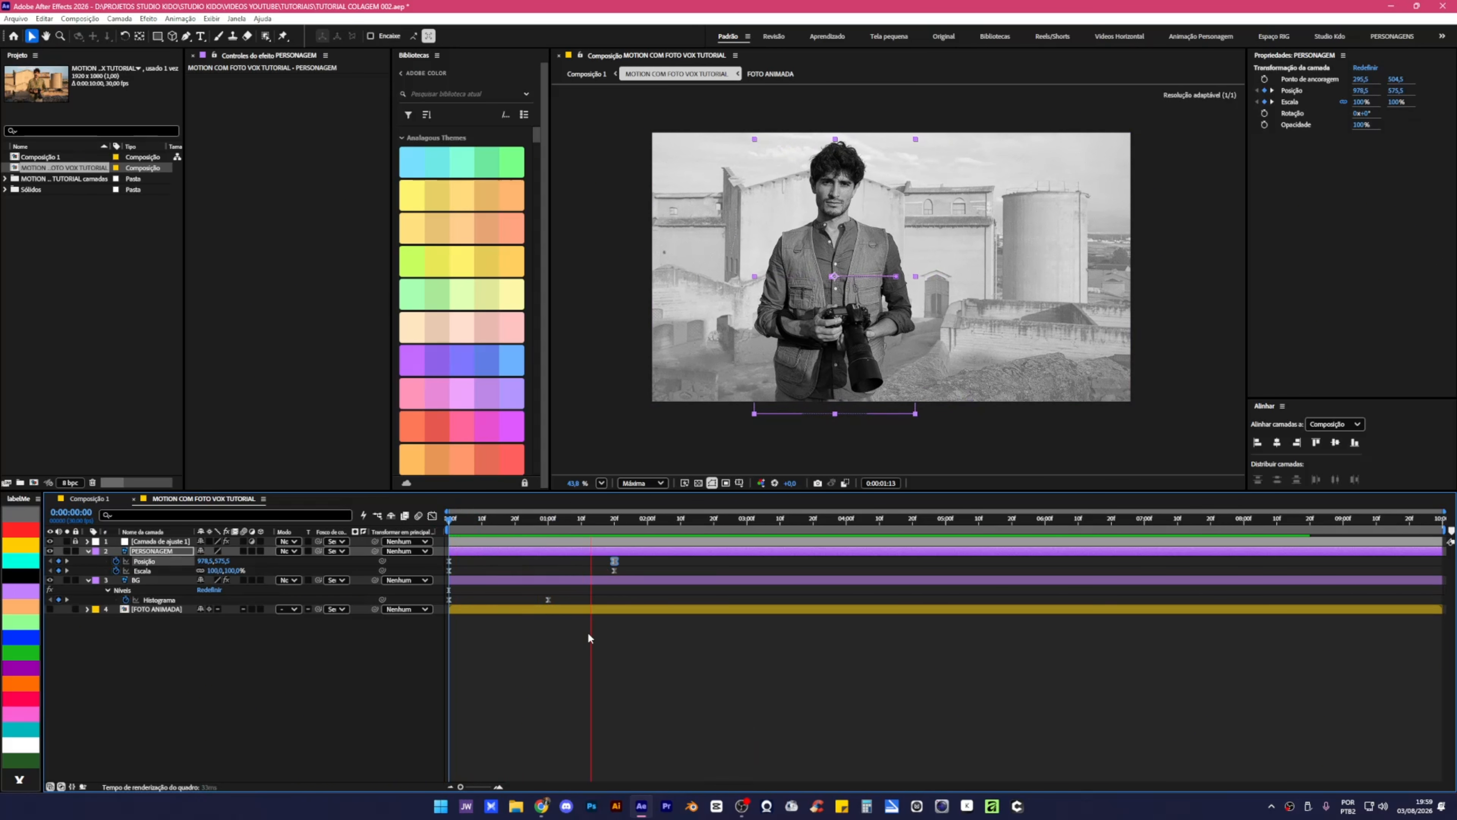
left_click_drag(601, 520, 433, 556)
left_click(592, 563)
key("space")
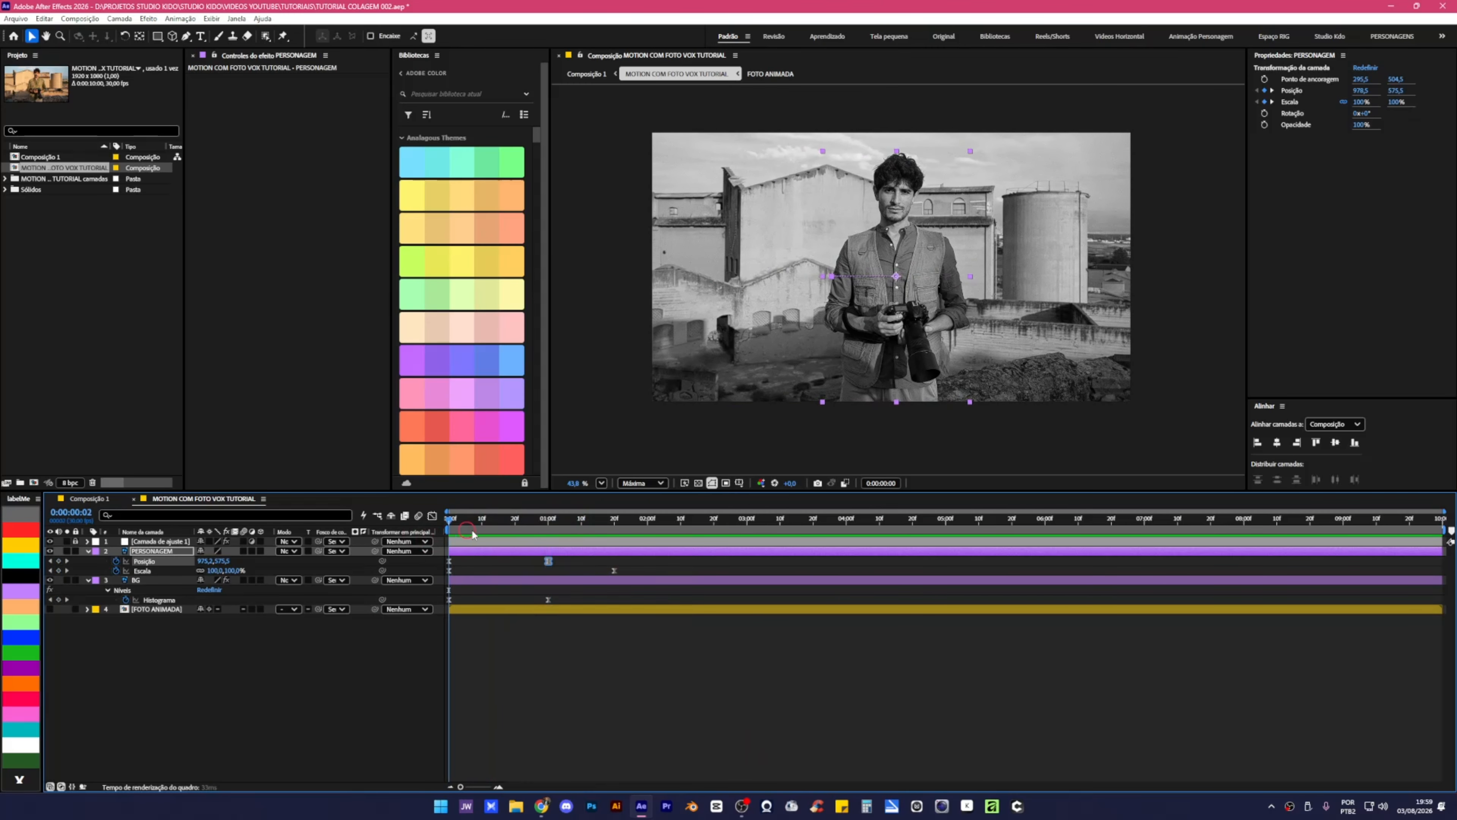
left_click(551, 537)
left_click_drag(551, 537, 548, 537)
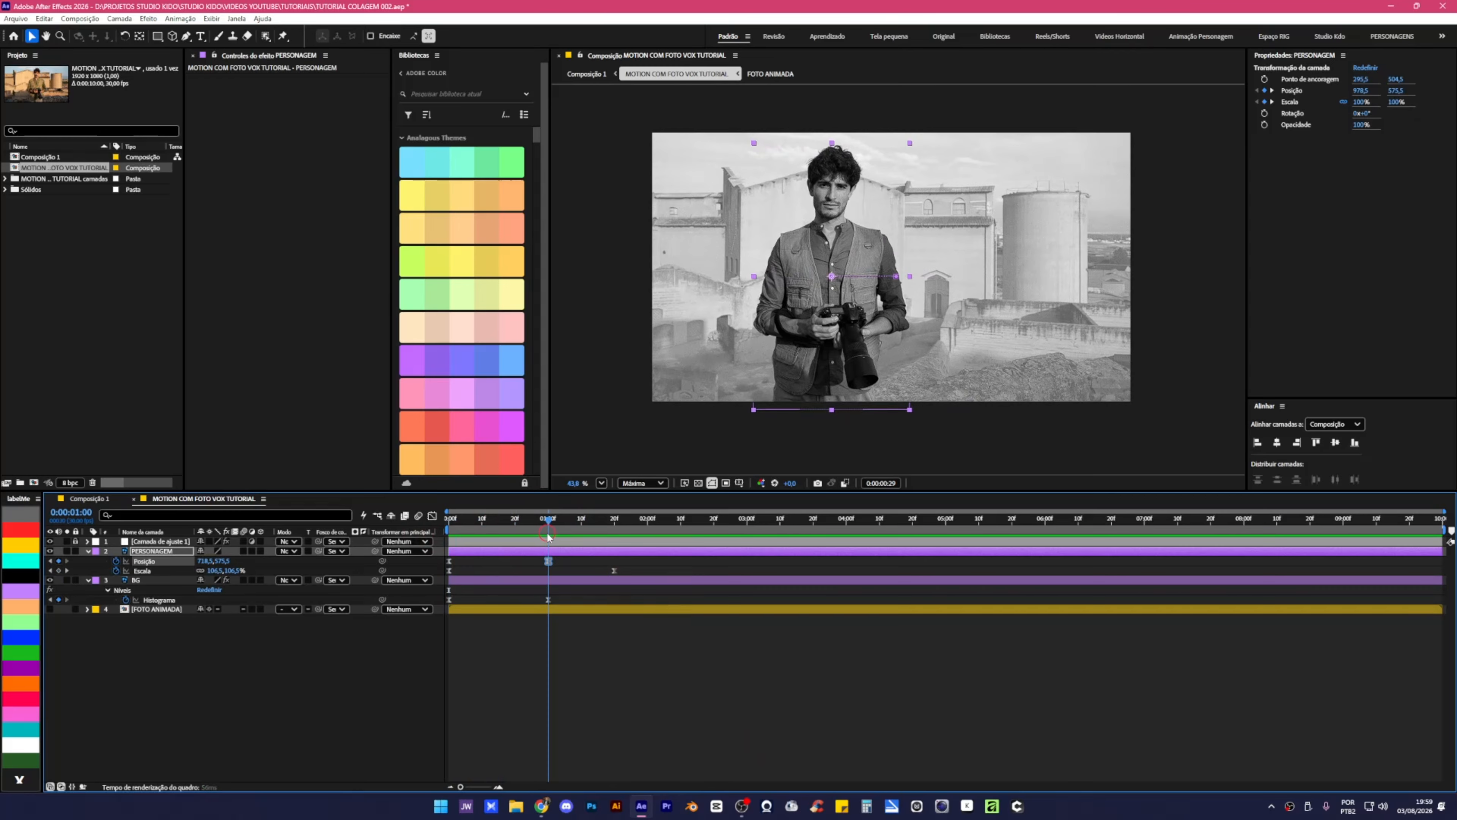
left_click(88, 552)
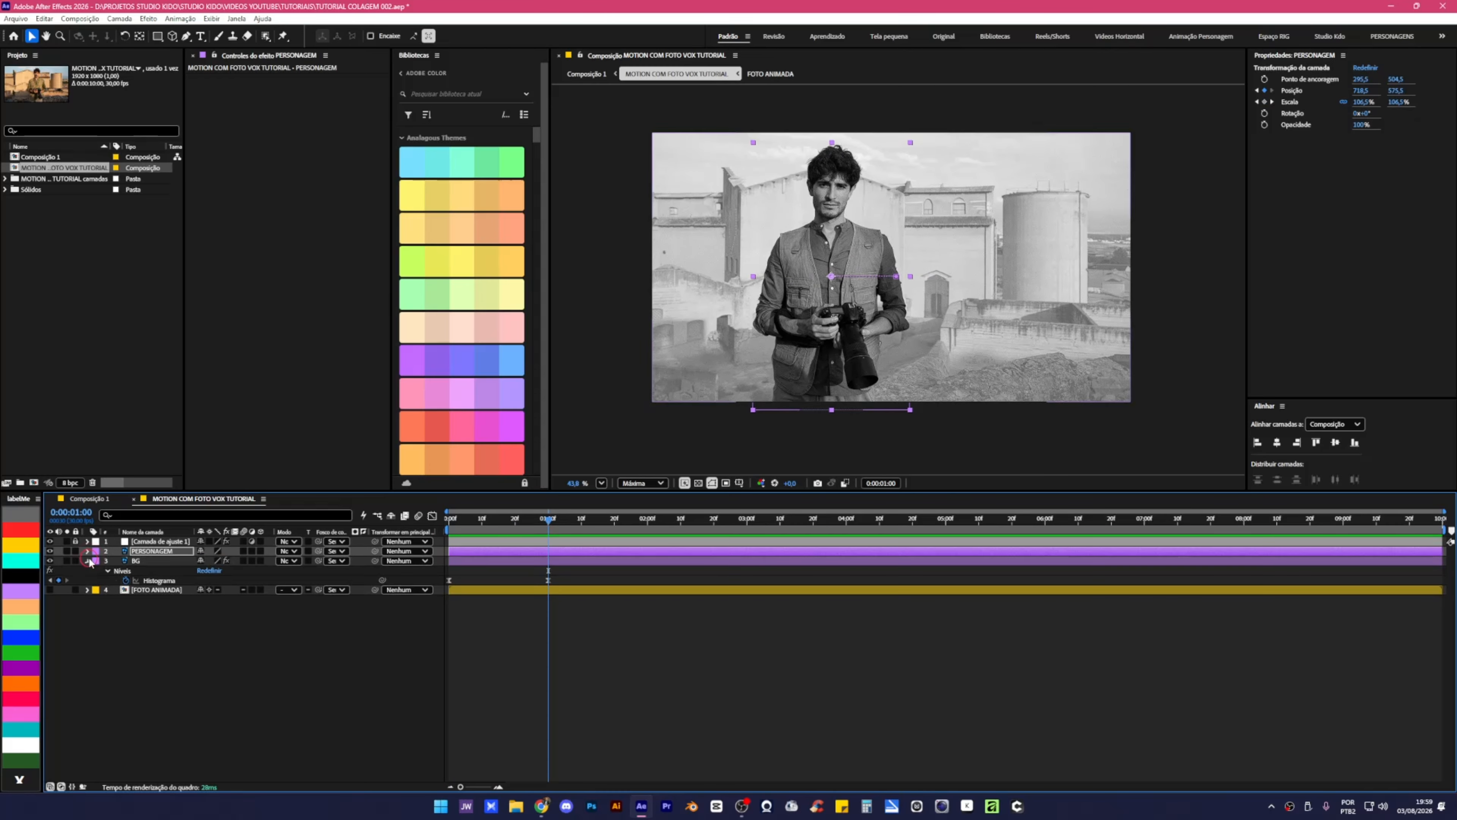
left_click(87, 561)
Create a two-line text layer: the photographer's name over 'Fotógrafo - 3 anos no Oriente'.
key("ctrl+t")
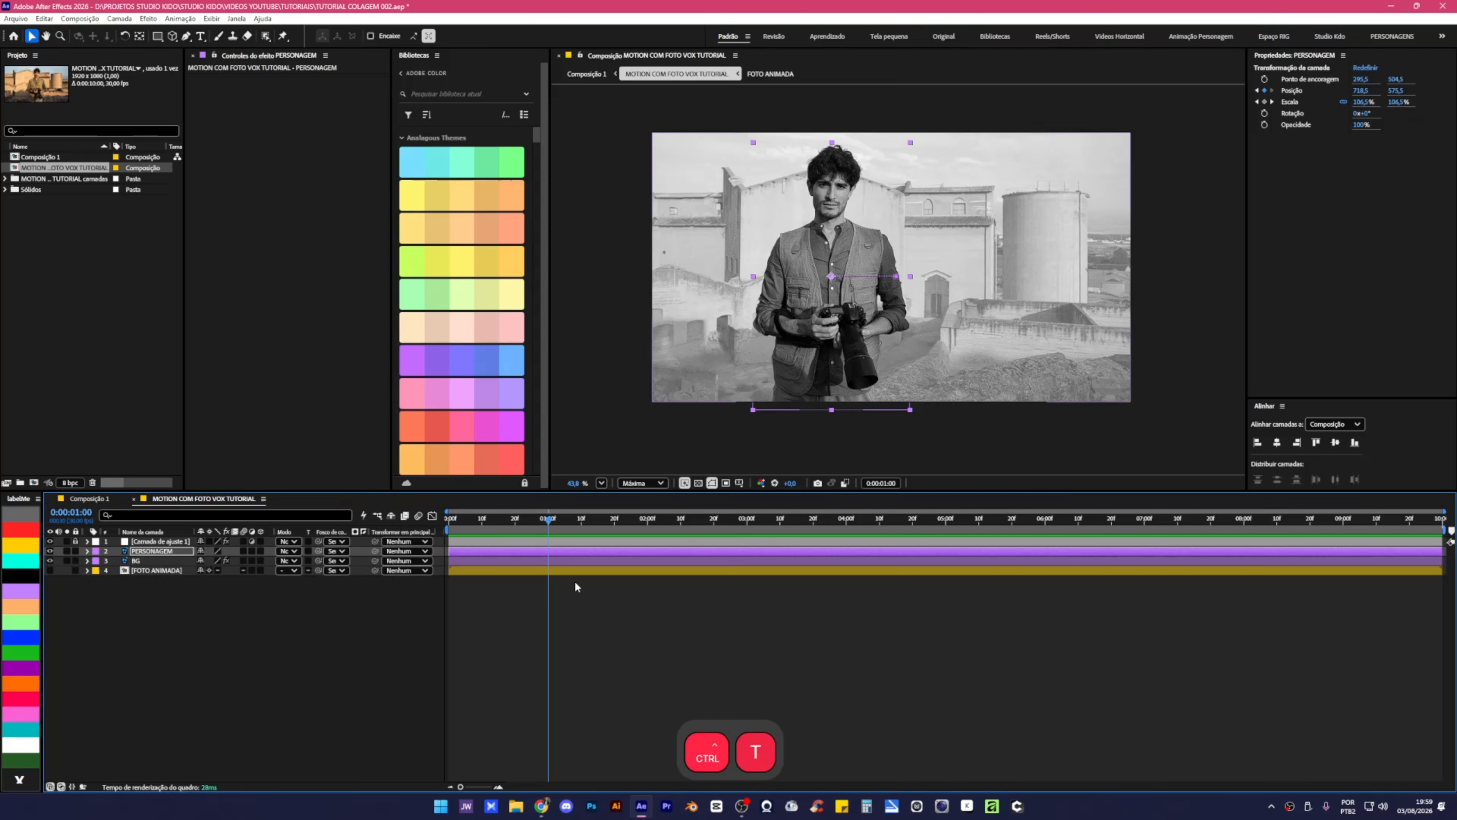
left_click(255, 661)
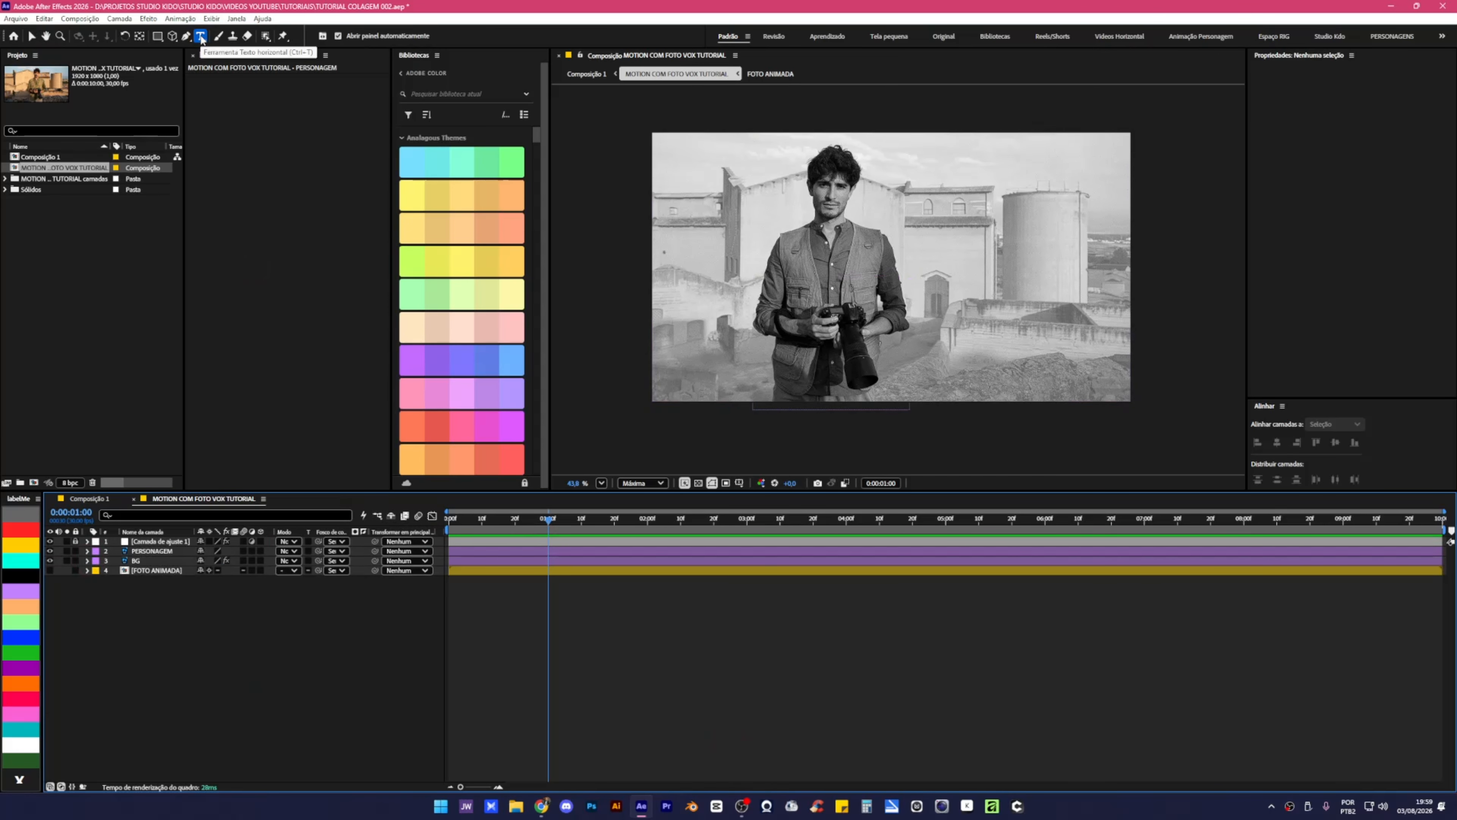
left_click(961, 225)
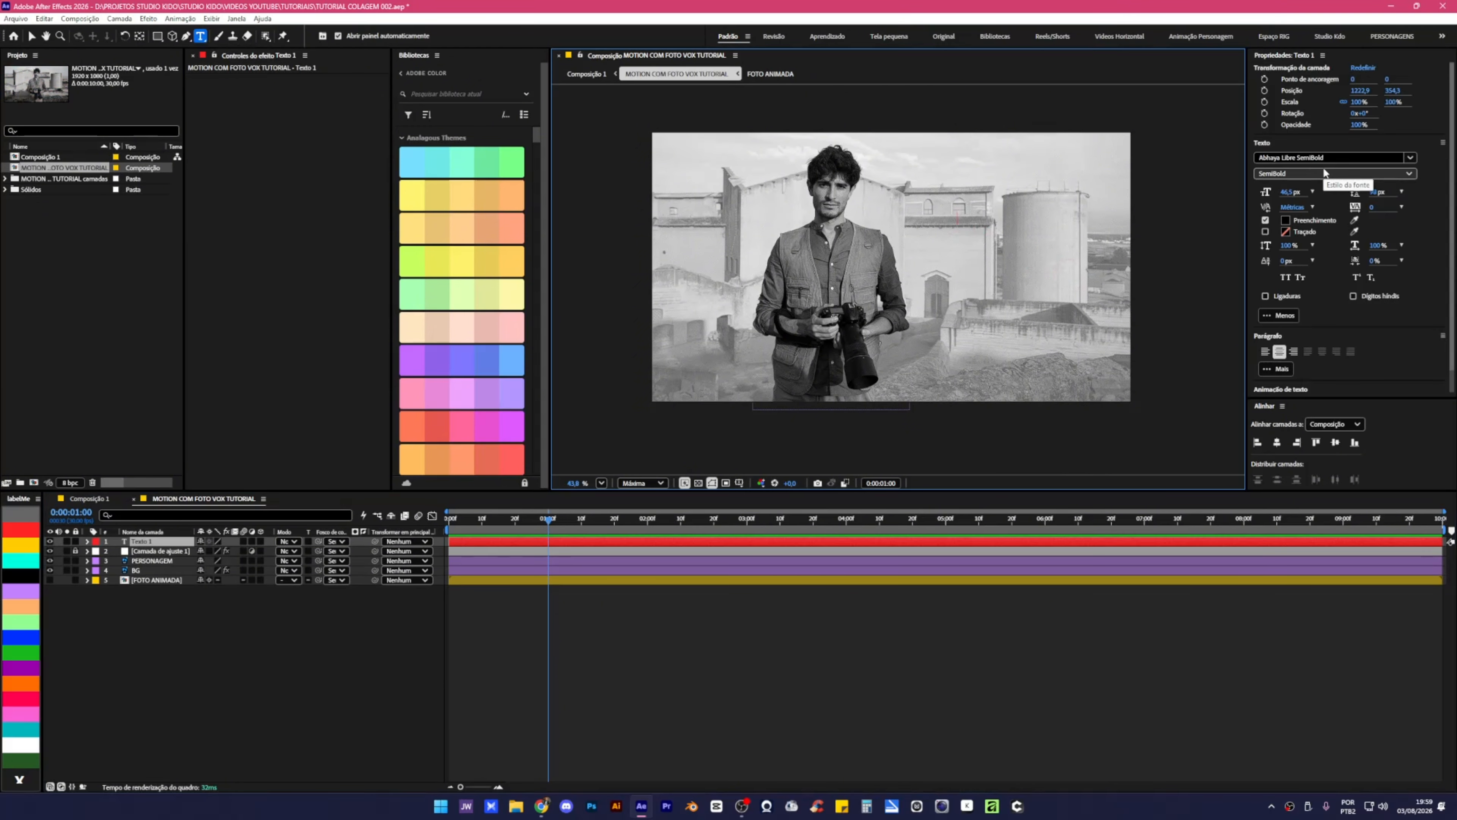
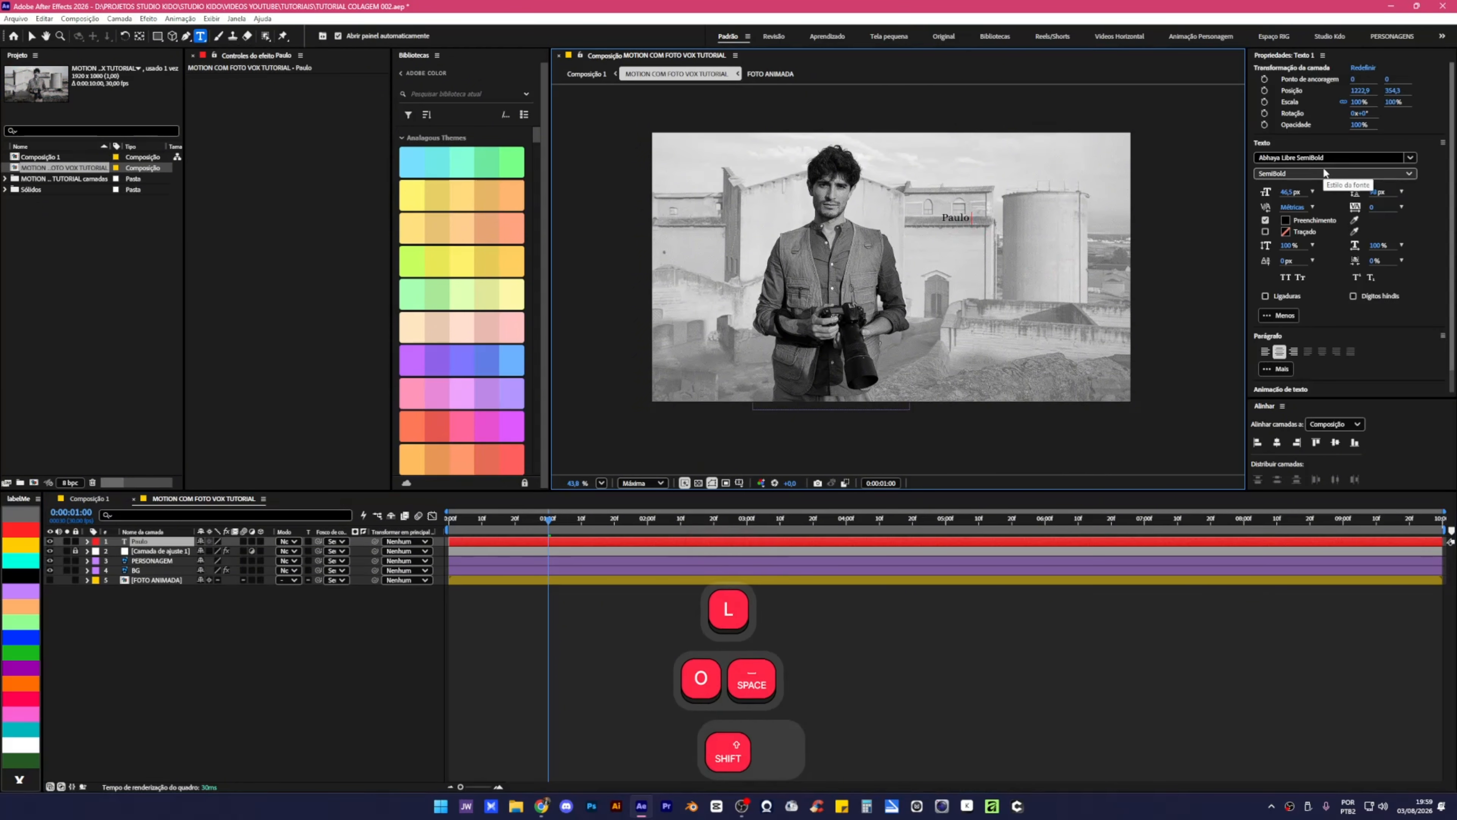
key("Return")
type("Fotógrafo - 3 anos no Oriente")
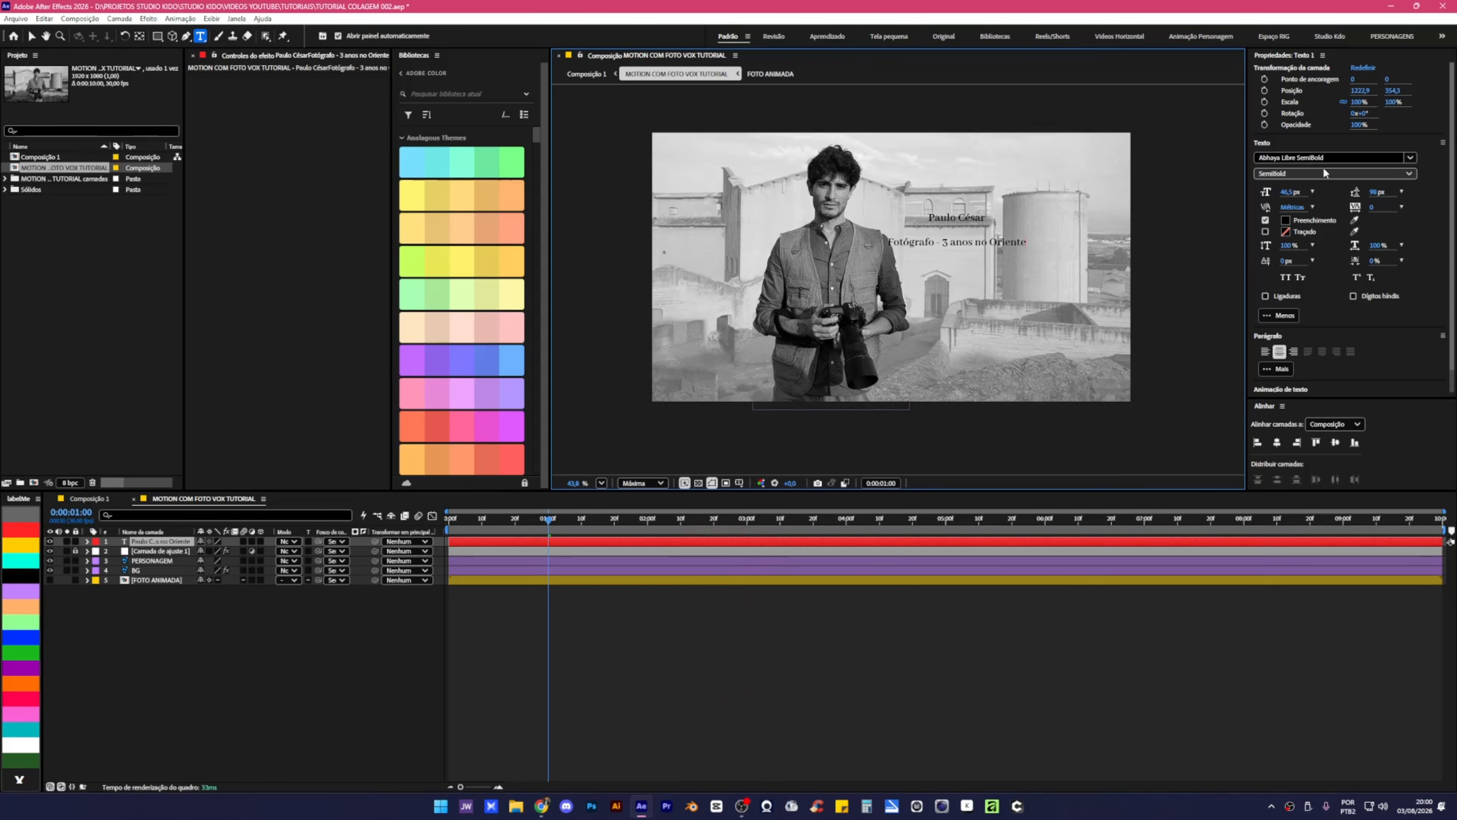
key("Escape")
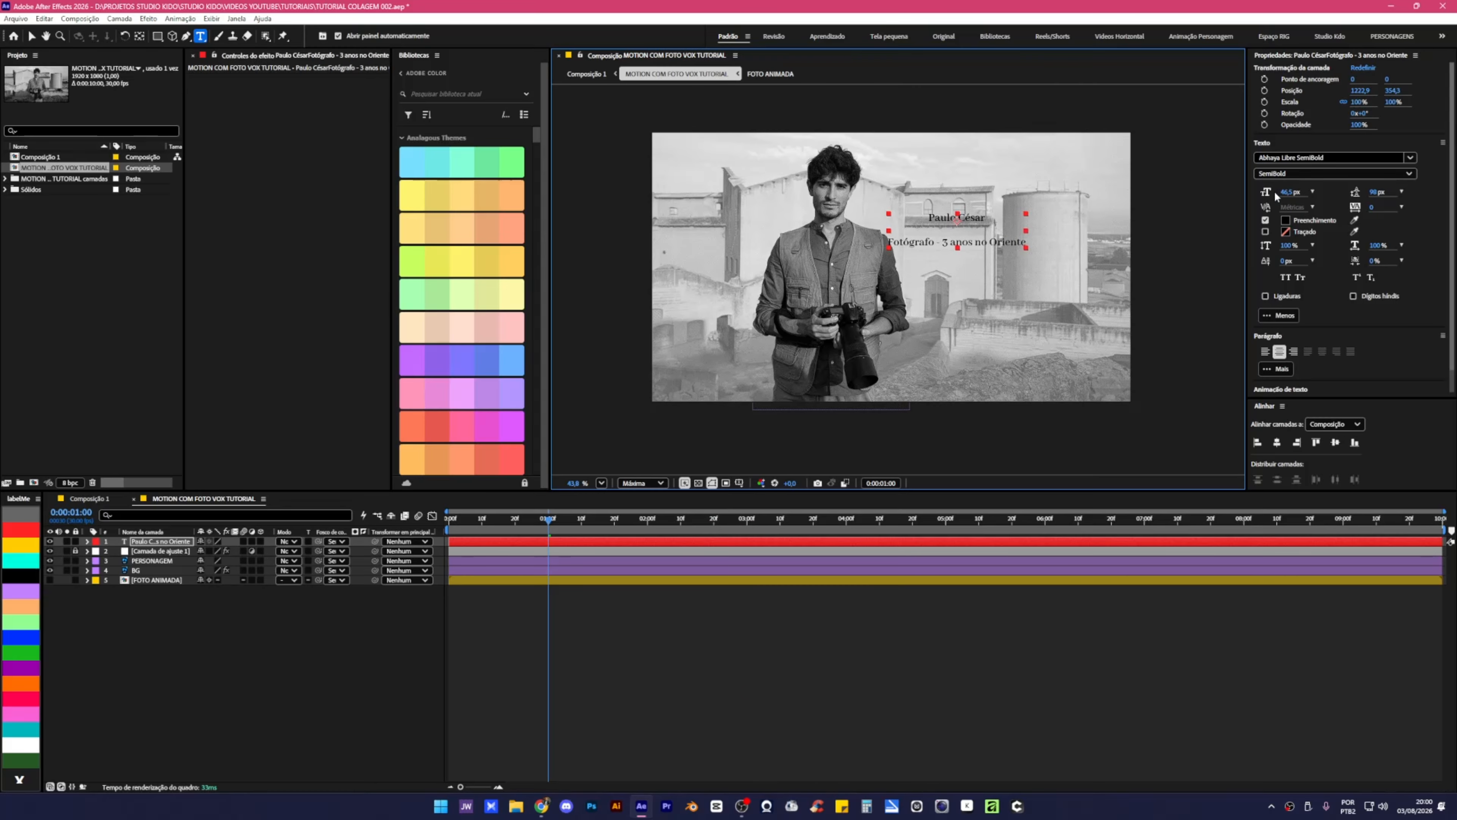
Set the text's font size to 100 px.
left_click_drag(1288, 194, 1326, 197)
type("10")
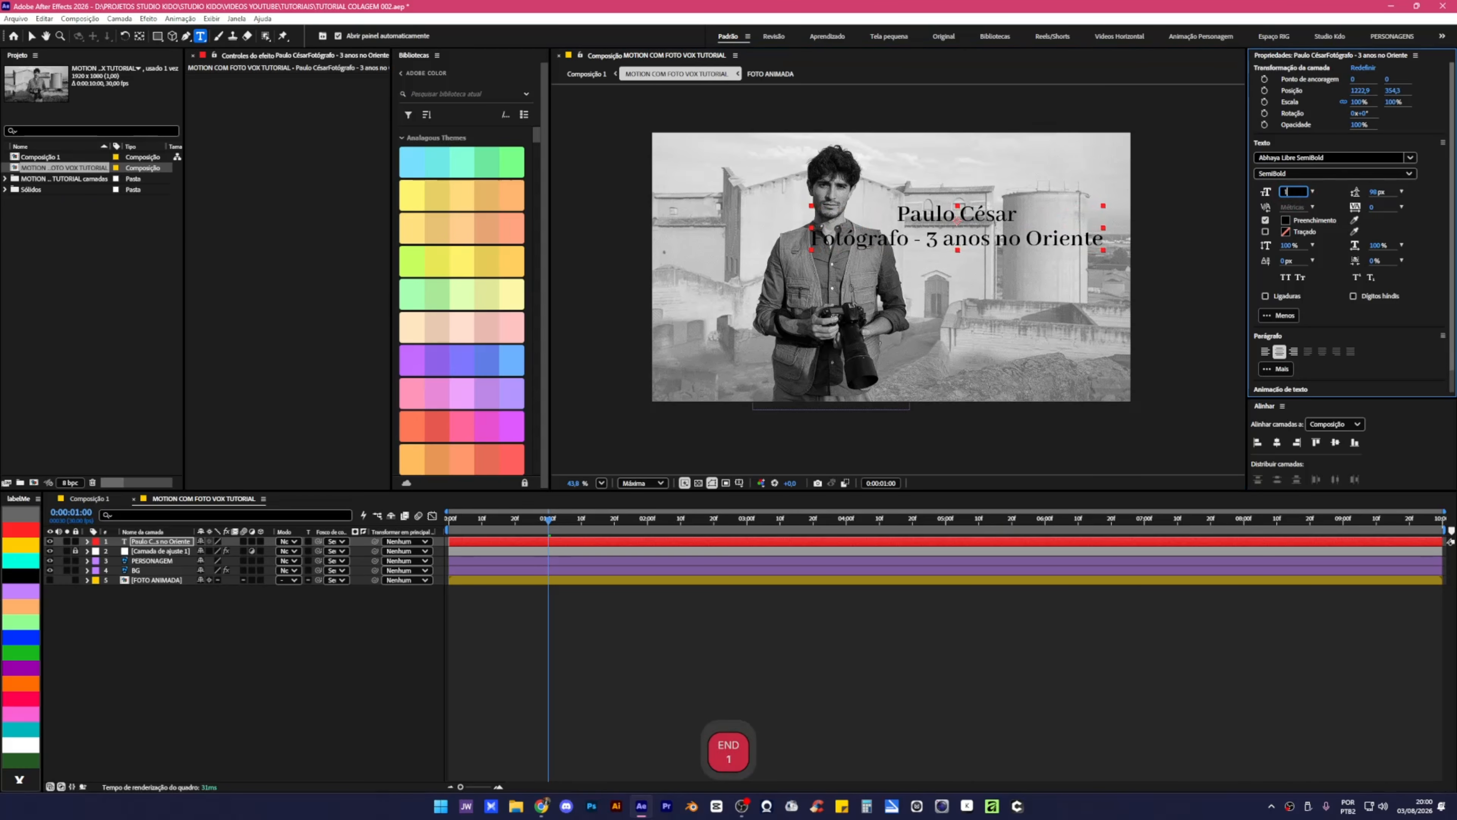
key("Return")
left_click(1288, 190)
type("100")
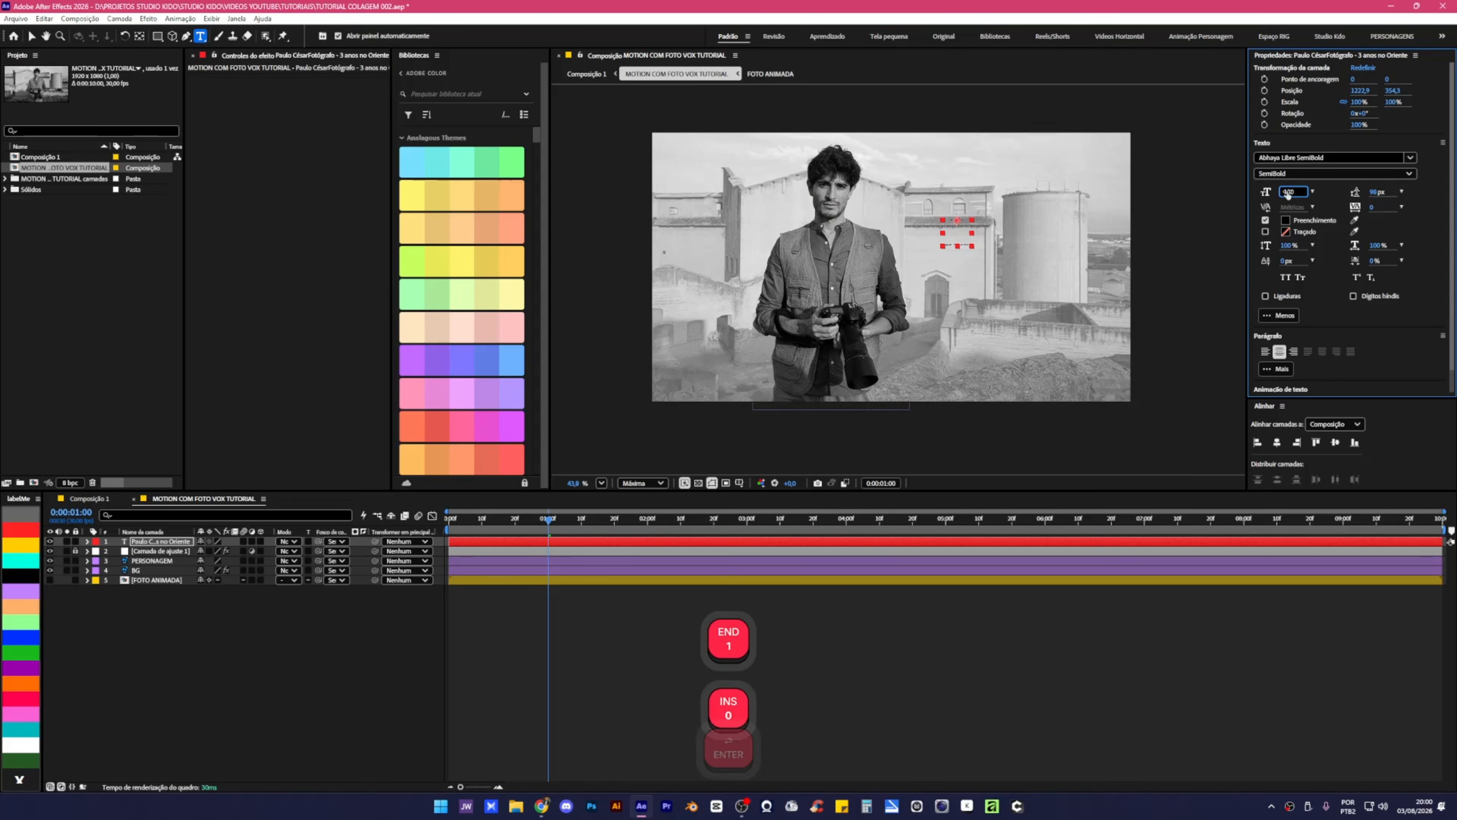
key("Return")
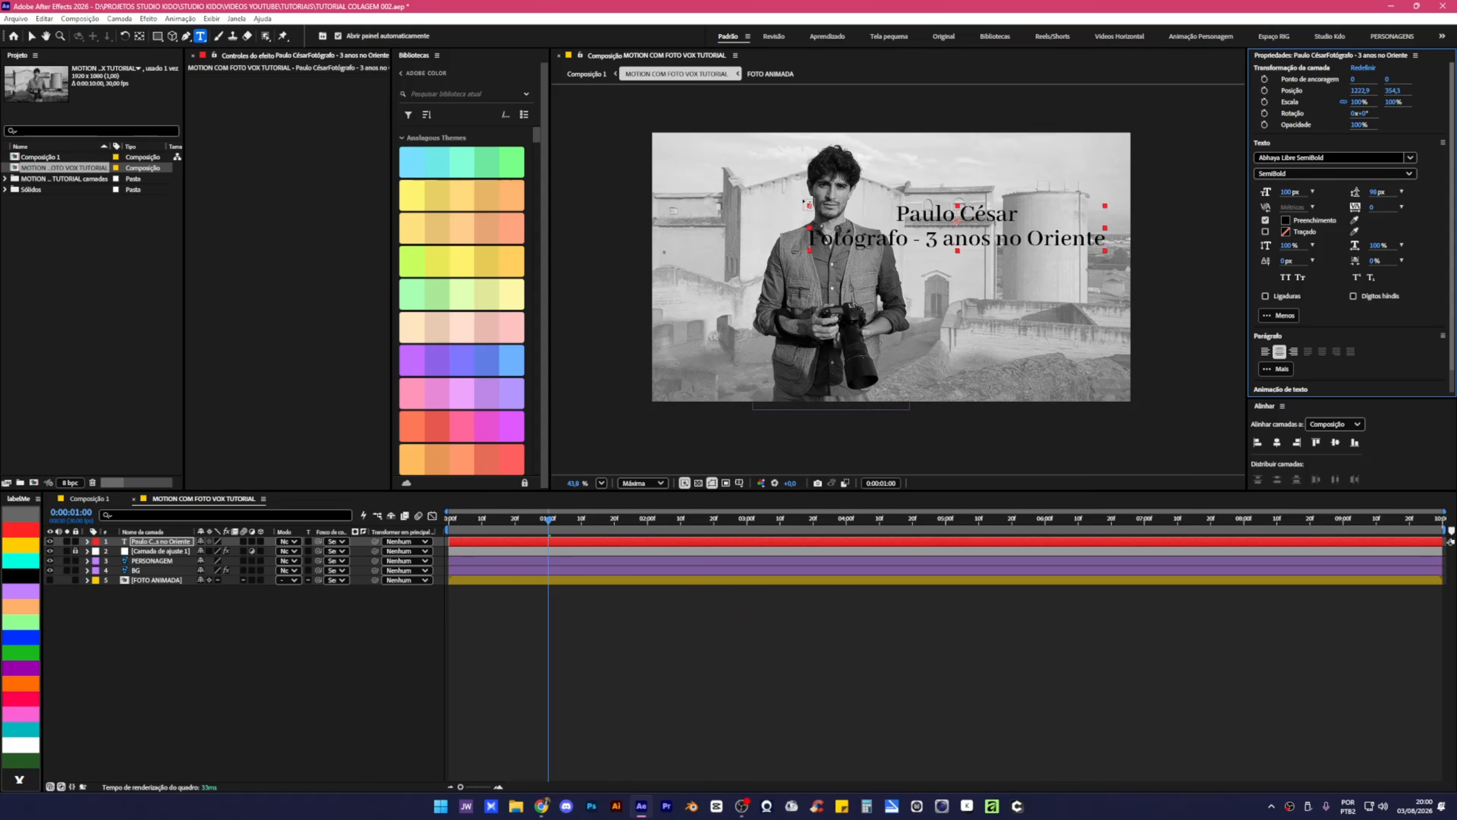
Scale the text layer to about 79%, reposition it beside the man, and left-align it.
key("v")
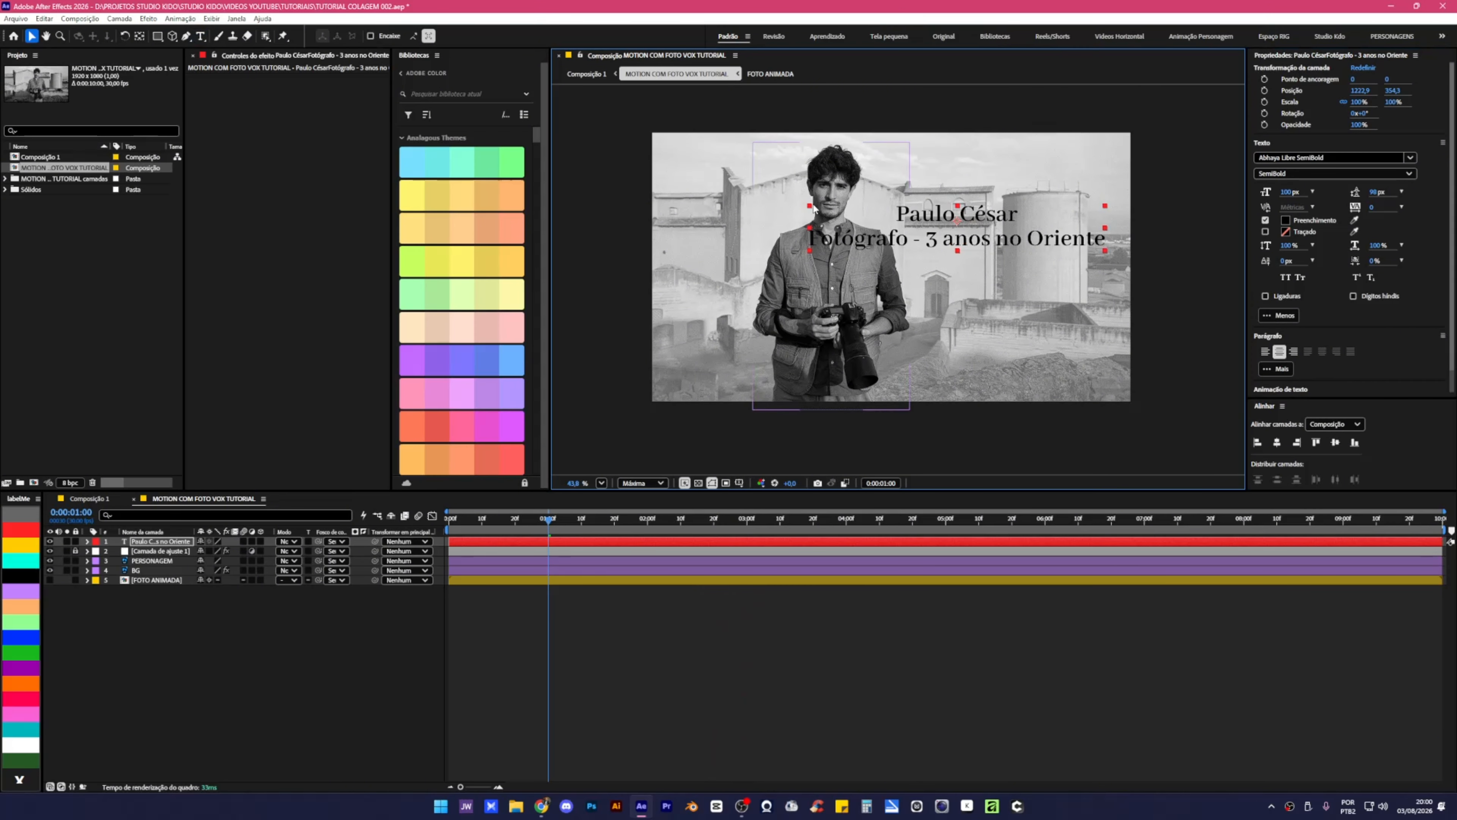
left_click_drag(811, 207, 841, 209)
left_click_drag(964, 227, 946, 198)
left_click(1265, 352)
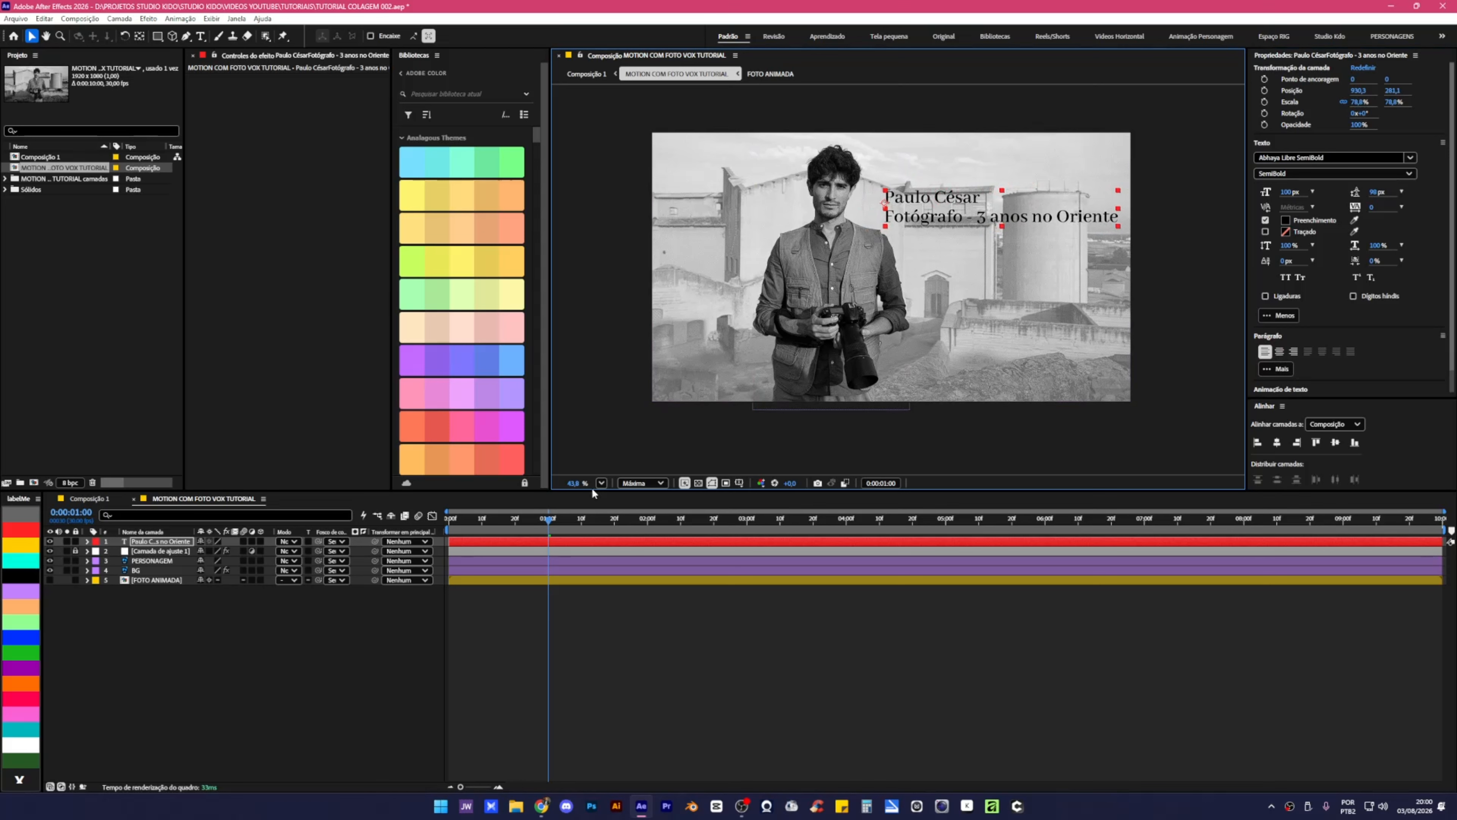
Move the PERSONAGEM cutout further left at the one-second mark.
mouse_move(552, 520)
left_mouse_down()
mouse_move(591, 525)
mouse_move(575, 524)
left_mouse_up()
left_click(578, 560)
key("u")
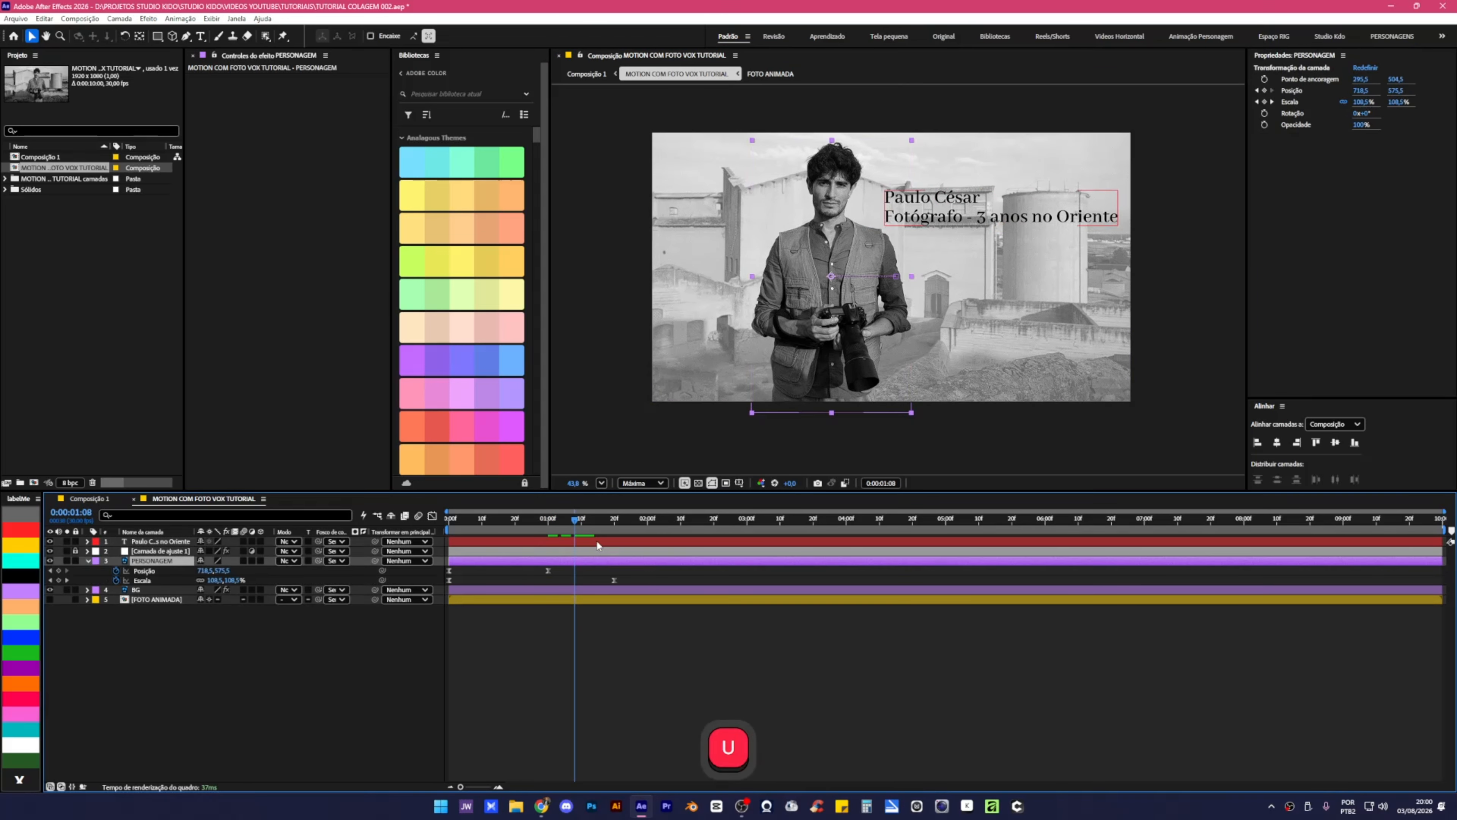
left_click(548, 520)
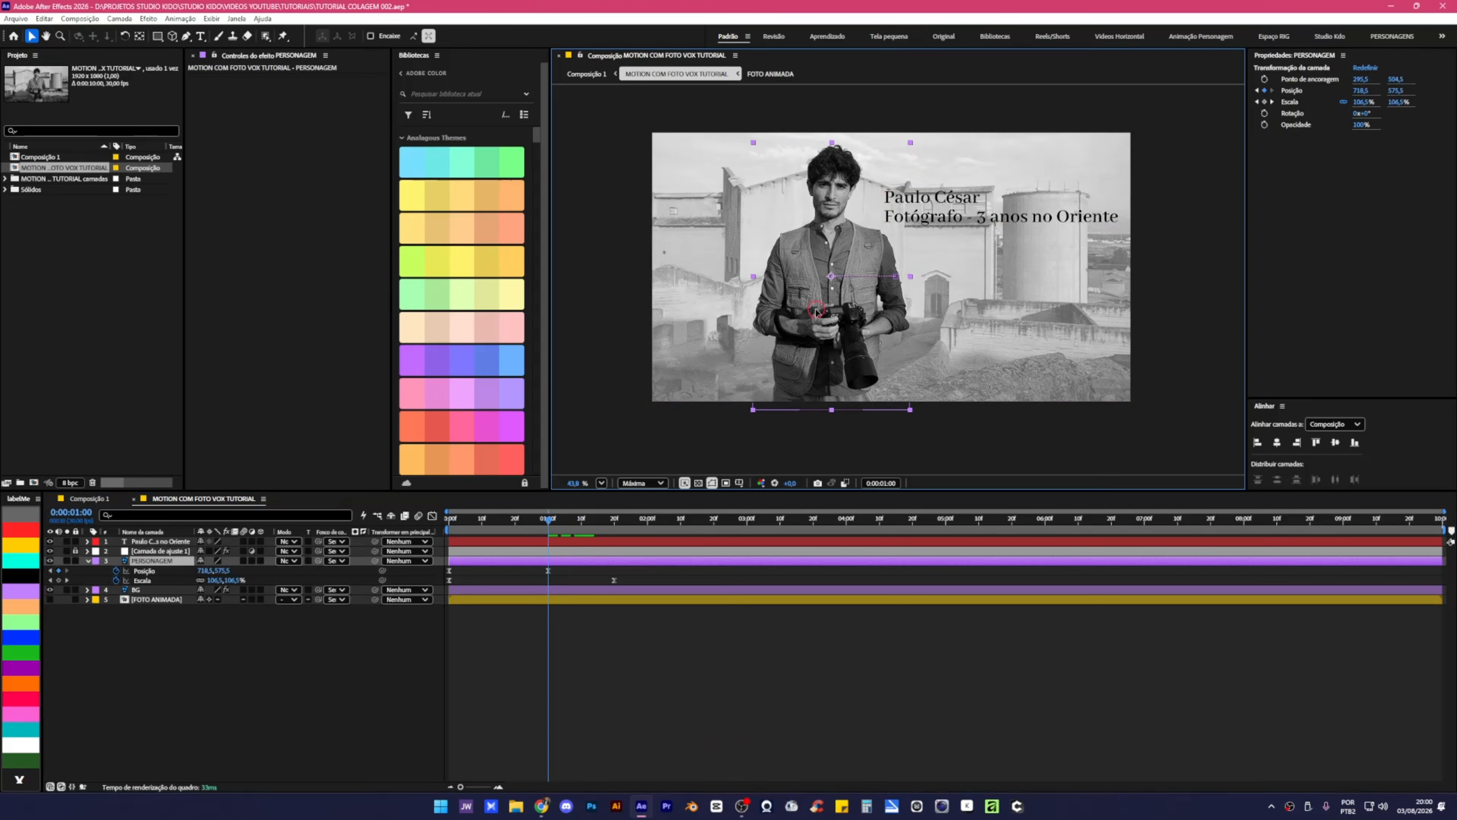
left_click_drag(818, 312, 760, 311)
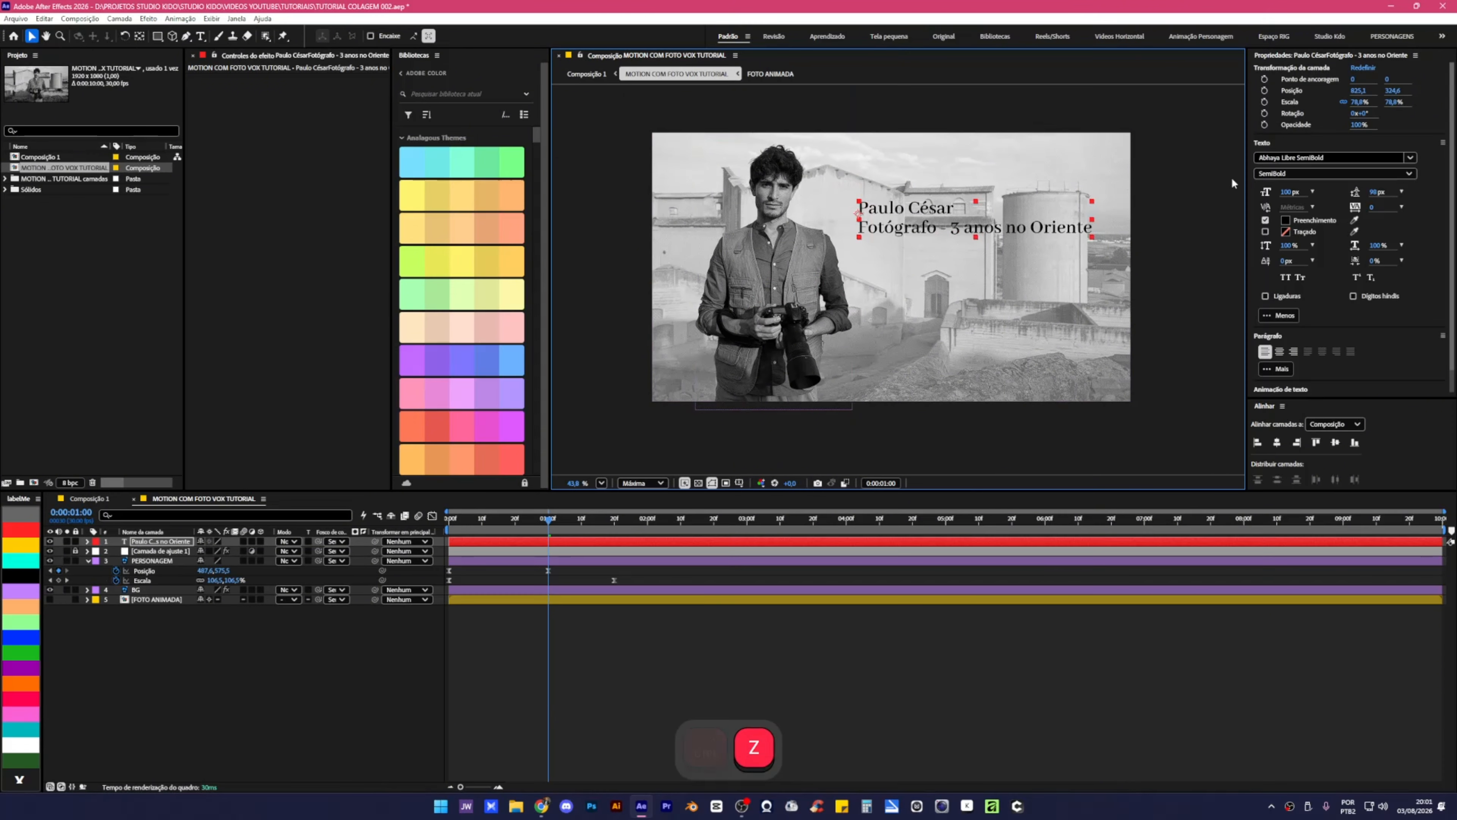
Set the text to 109 px and delay the text layer to start at one second.
left_click_drag(1286, 193, 1287, 192)
mouse_move(940, 219)
left_mouse_down()
mouse_move(912, 210)
mouse_move(926, 243)
left_mouse_up()
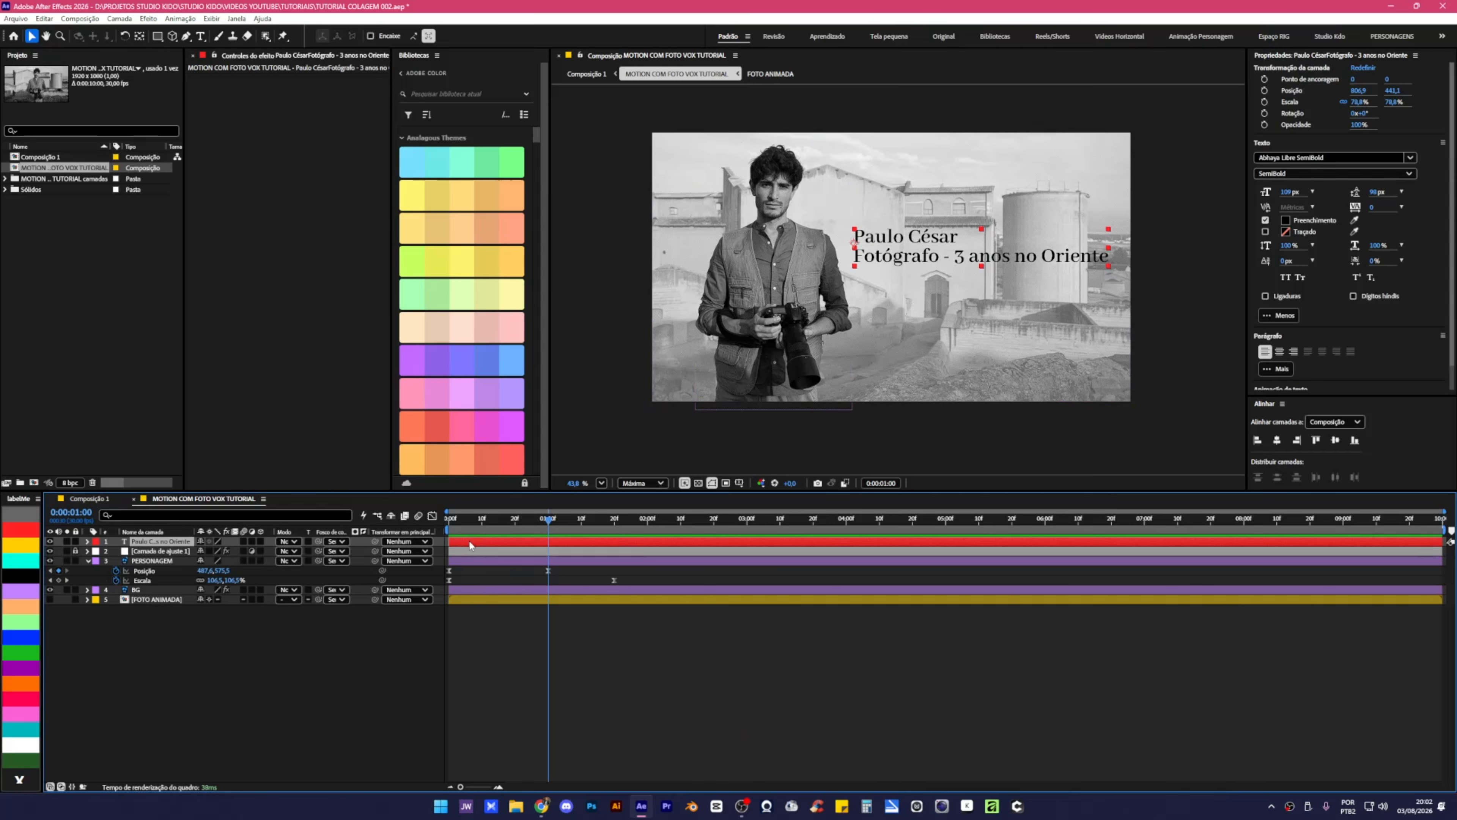
left_click_drag(470, 542, 569, 548)
Duplicate the text layer, collapse PERSONAGEM's properties, and reselect the original text layer.
key("ctrl+d")
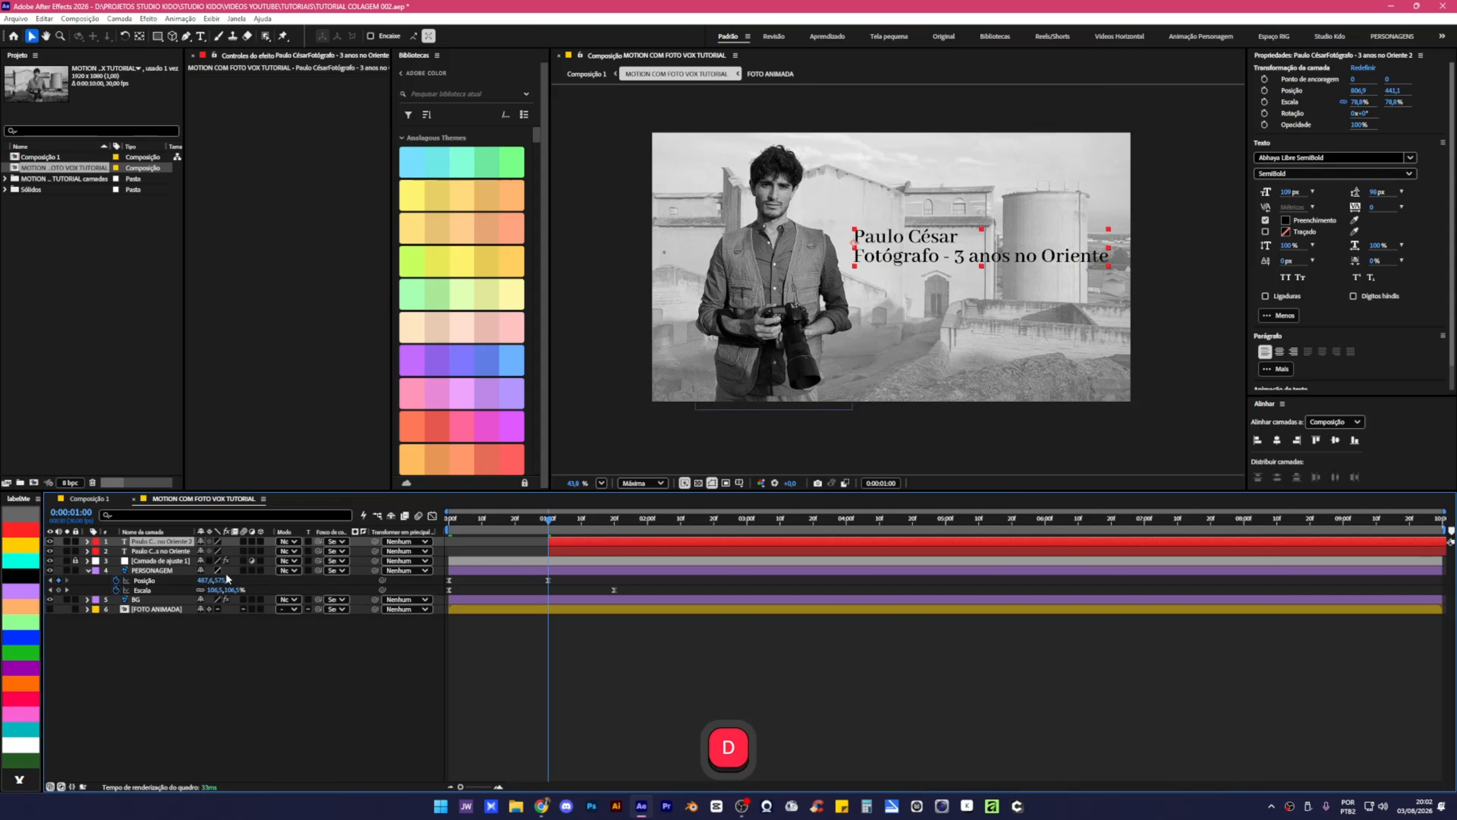
left_click(88, 570)
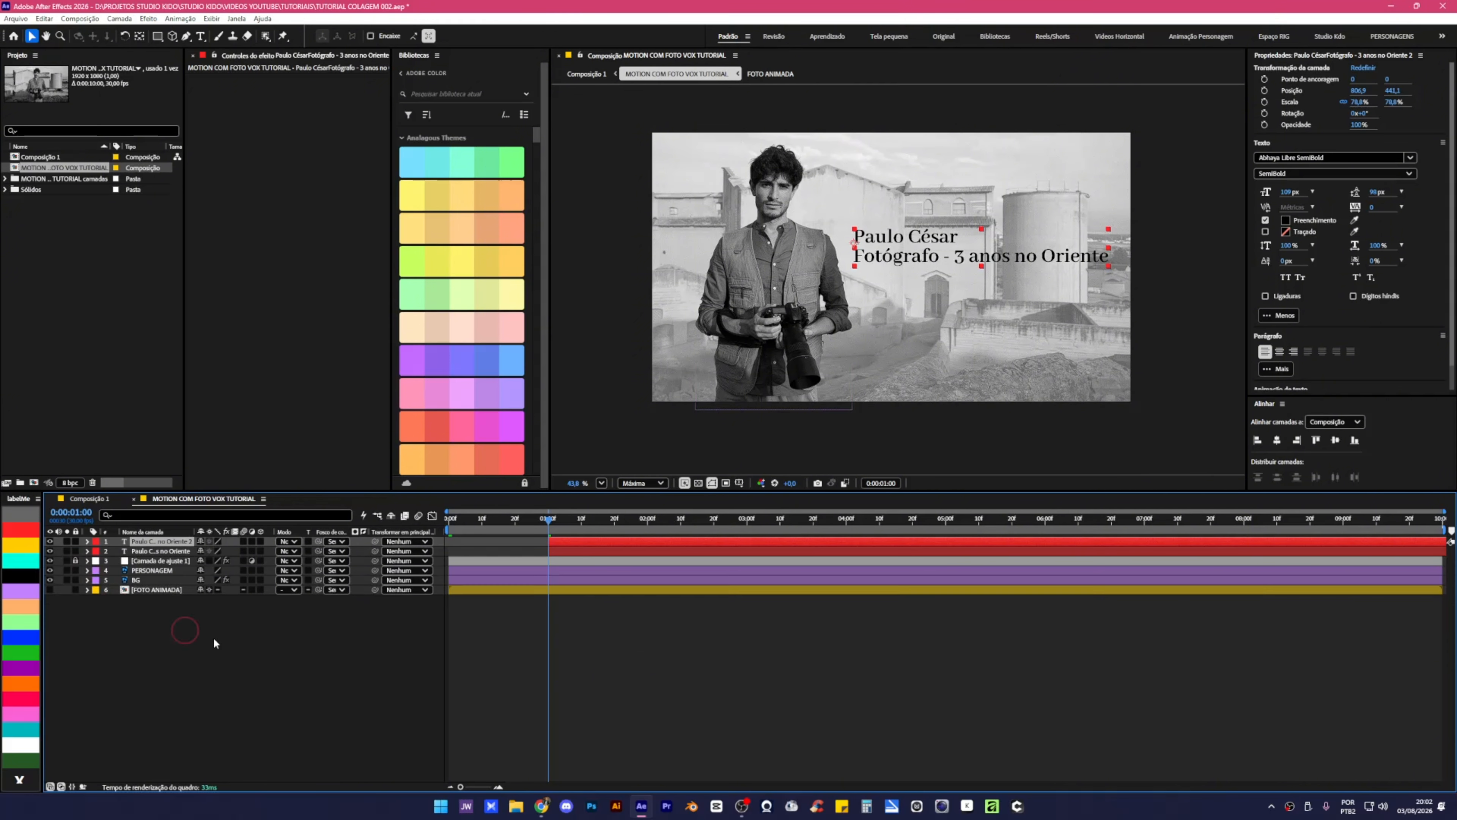
left_click(638, 693)
left_click(594, 551)
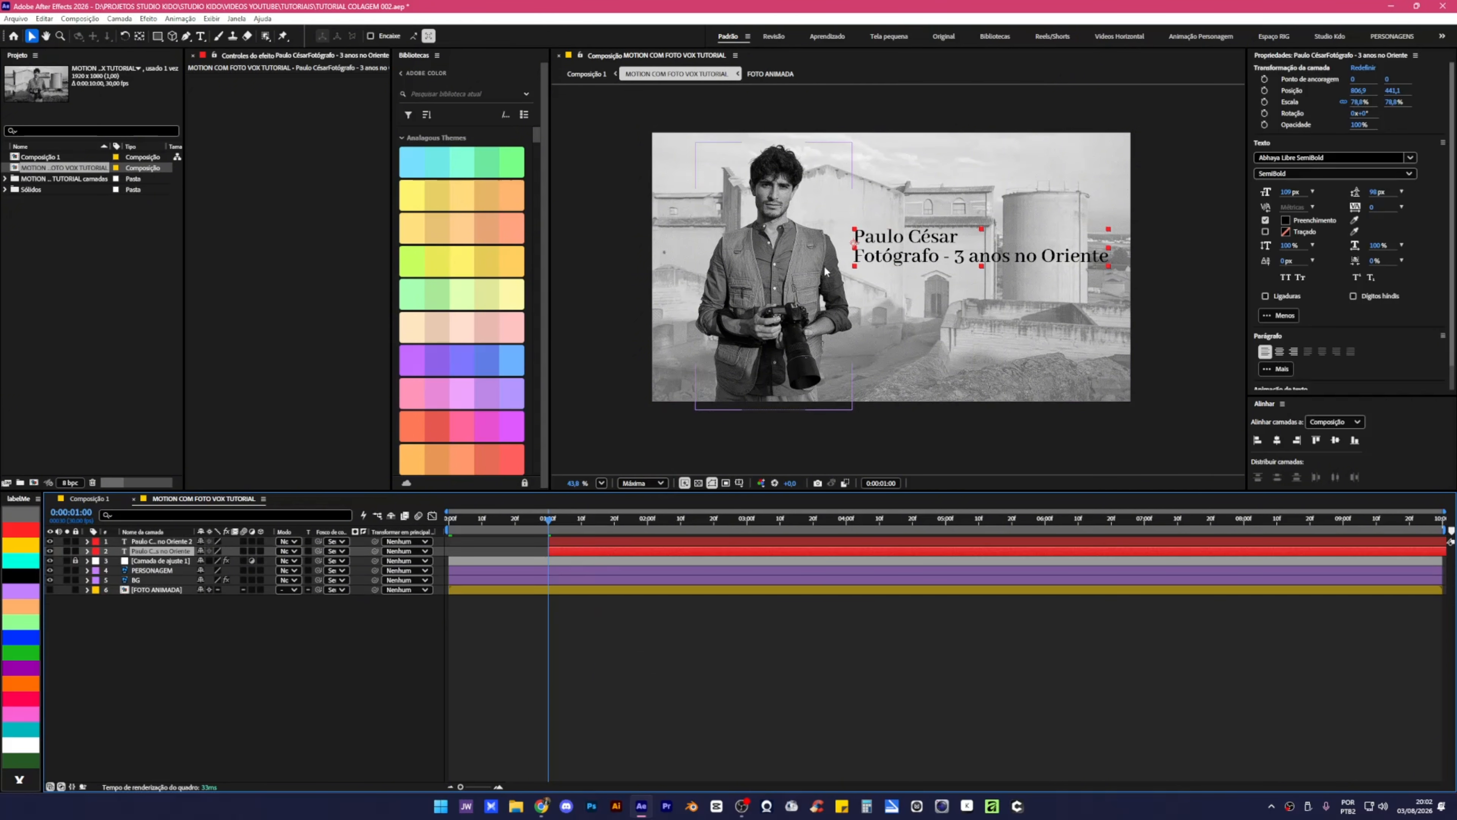
Mask the original text layer to the name line and the duplicate to the title line.
left_click(158, 36)
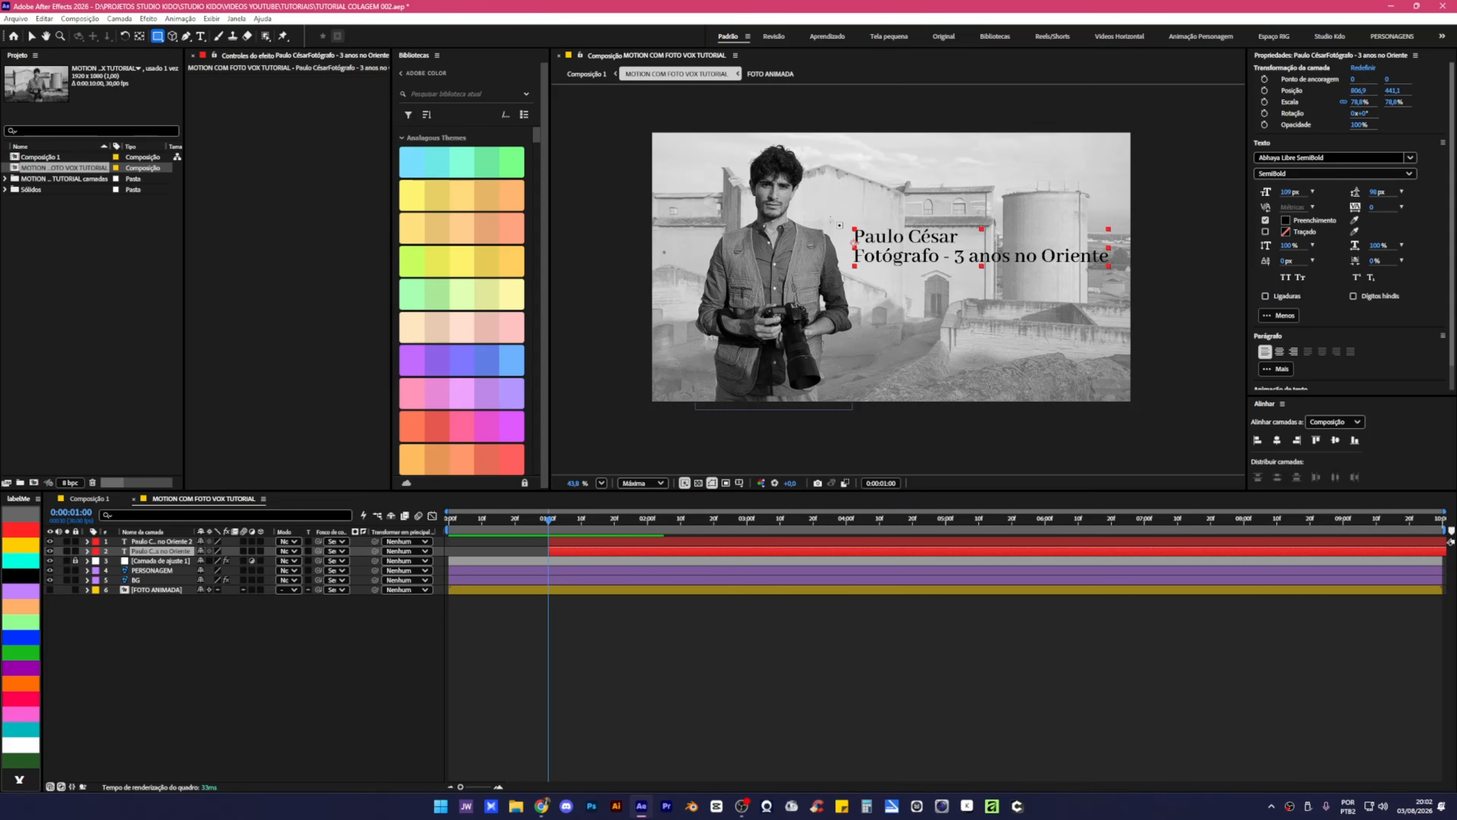
left_click_drag(851, 221, 968, 246)
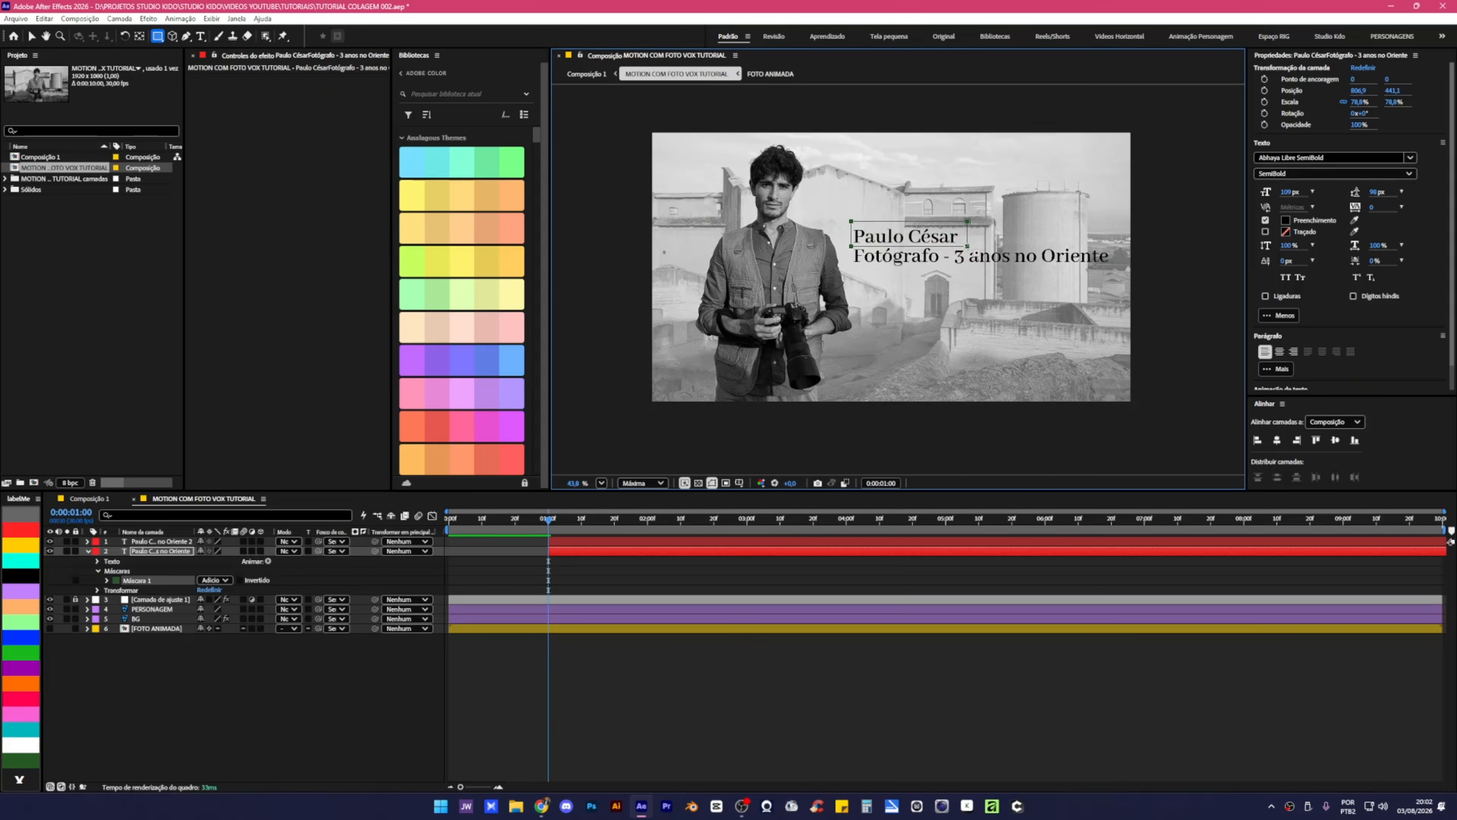
left_click(588, 543)
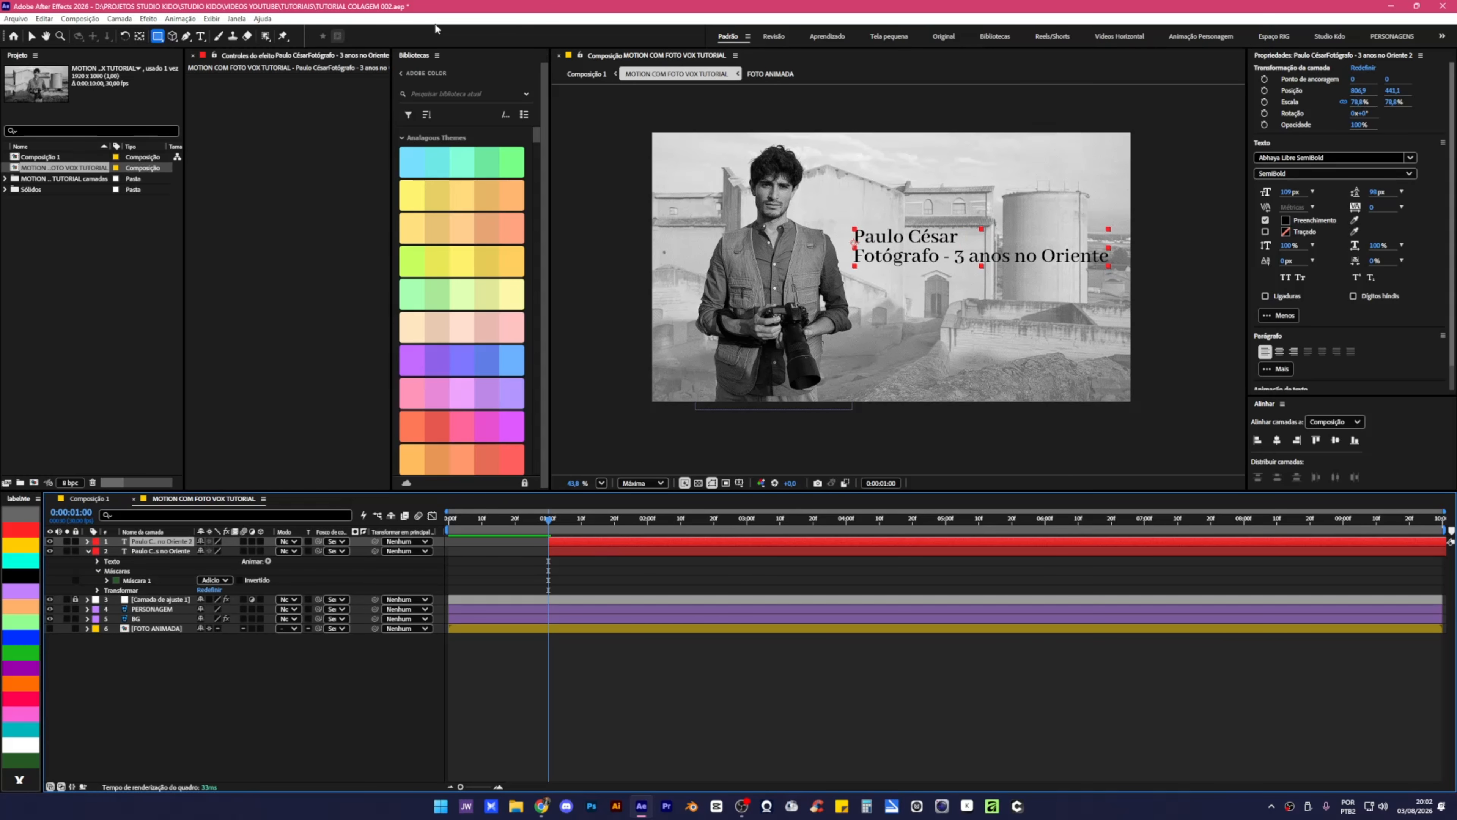
left_click(159, 36)
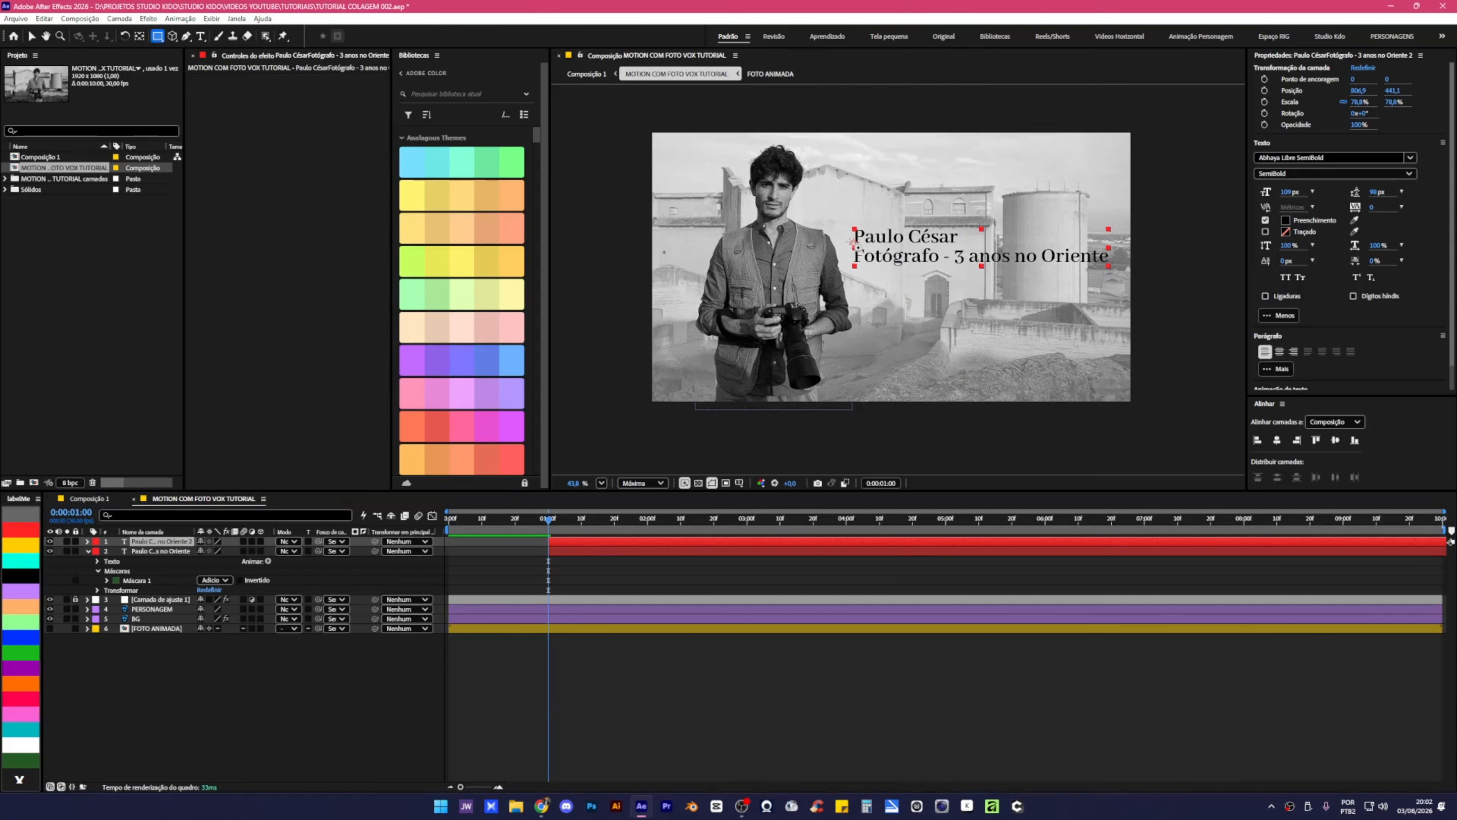
left_click_drag(850, 246, 1114, 268)
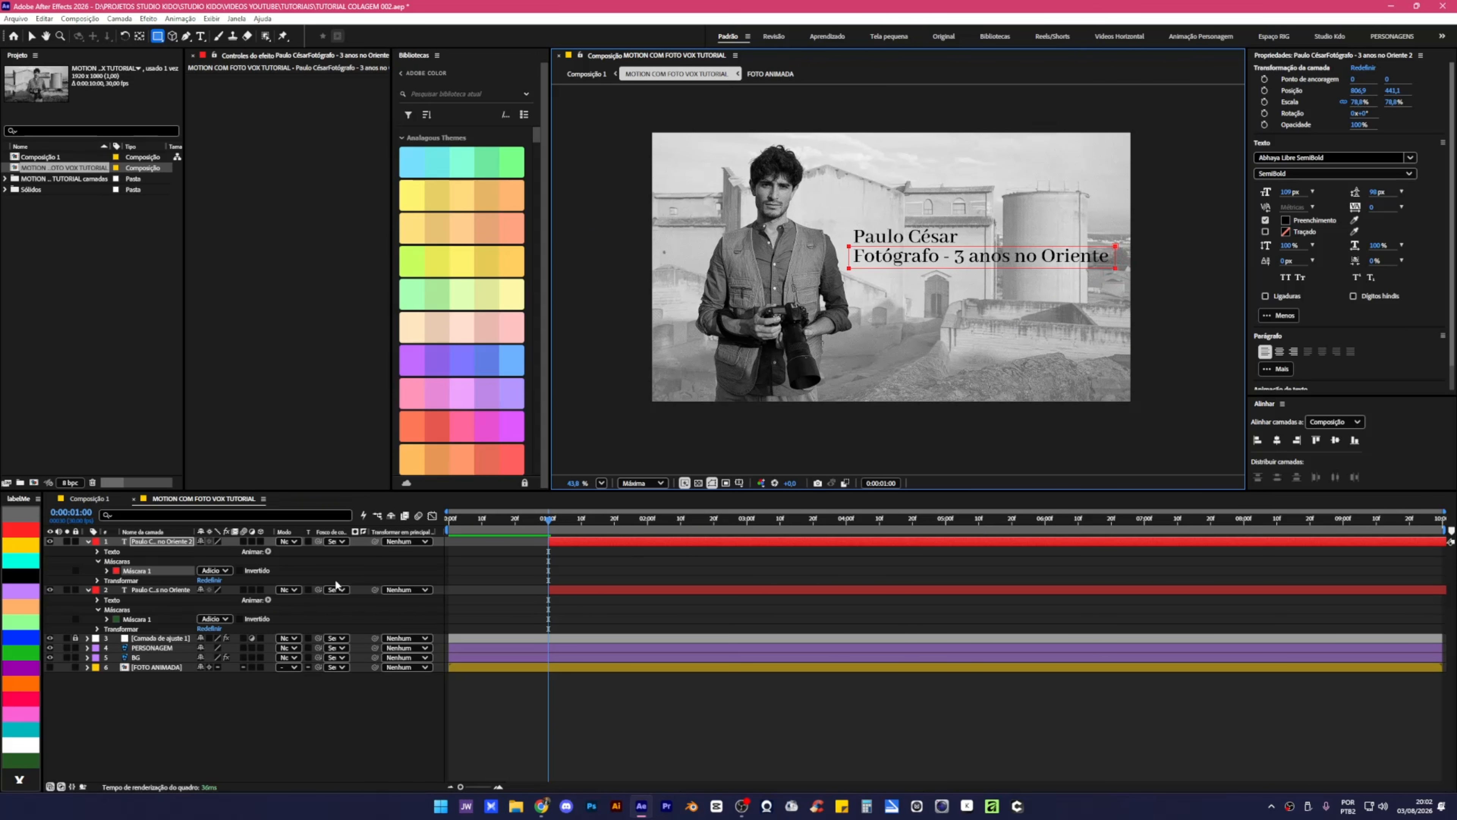
Select both text layers and centre their anchor points with Ctrl+Alt+Home.
left_click(87, 541)
left_click(89, 551)
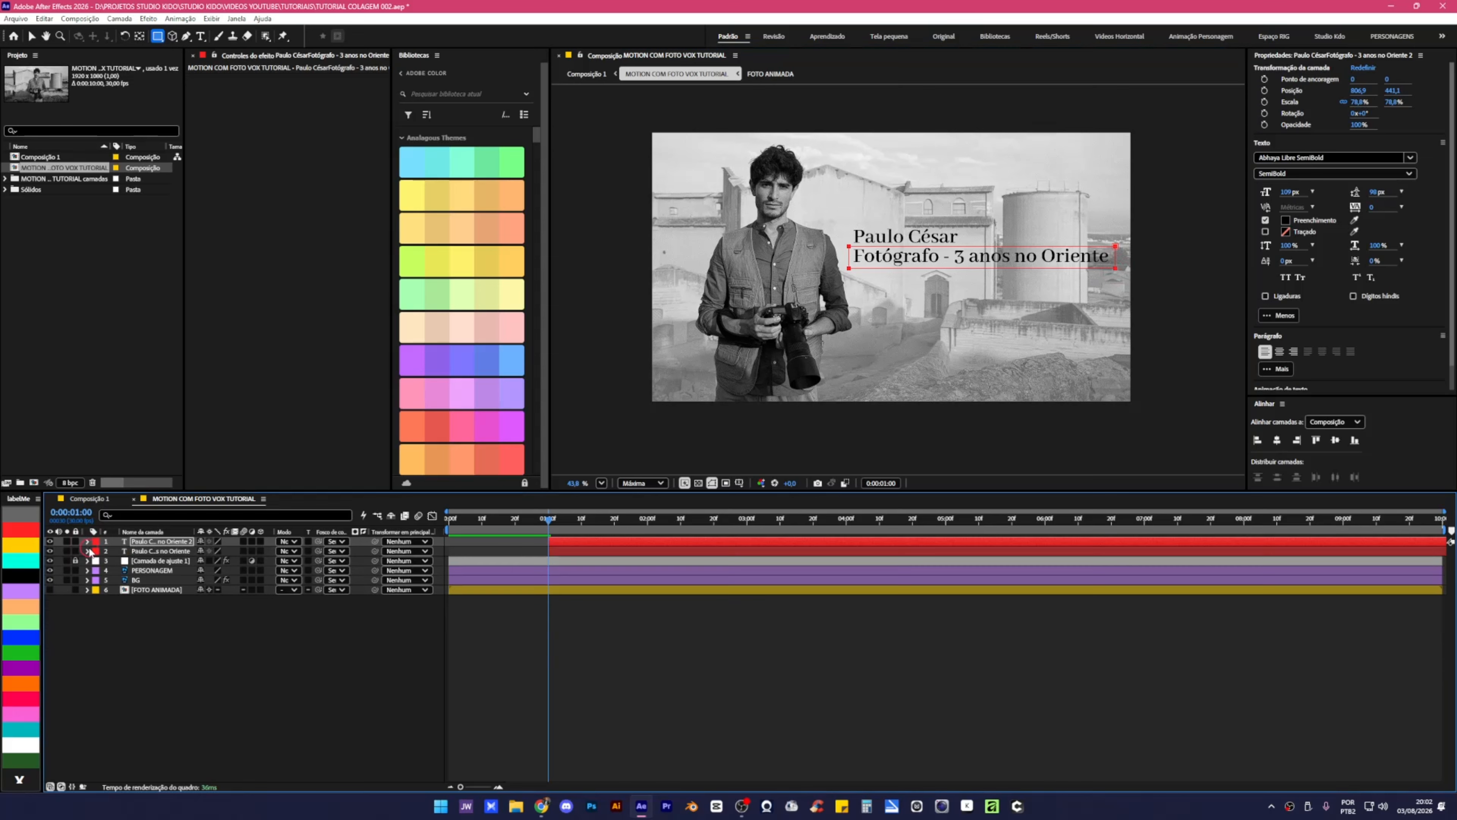
left_click(152, 551, "ctrl")
left_click(150, 542, "ctrl")
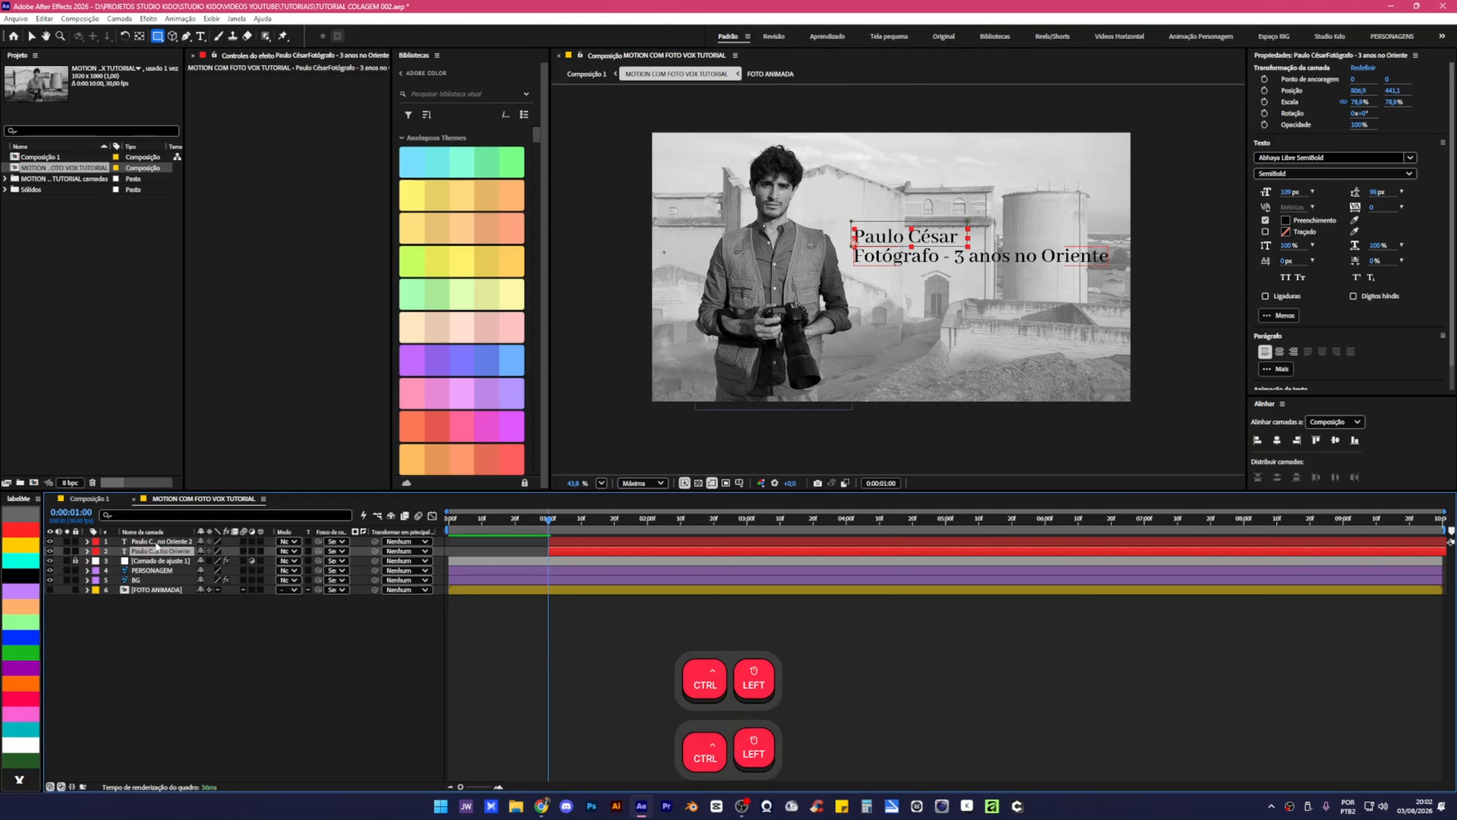
left_click(156, 542, "ctrl")
key("ctrl+alt+Home")
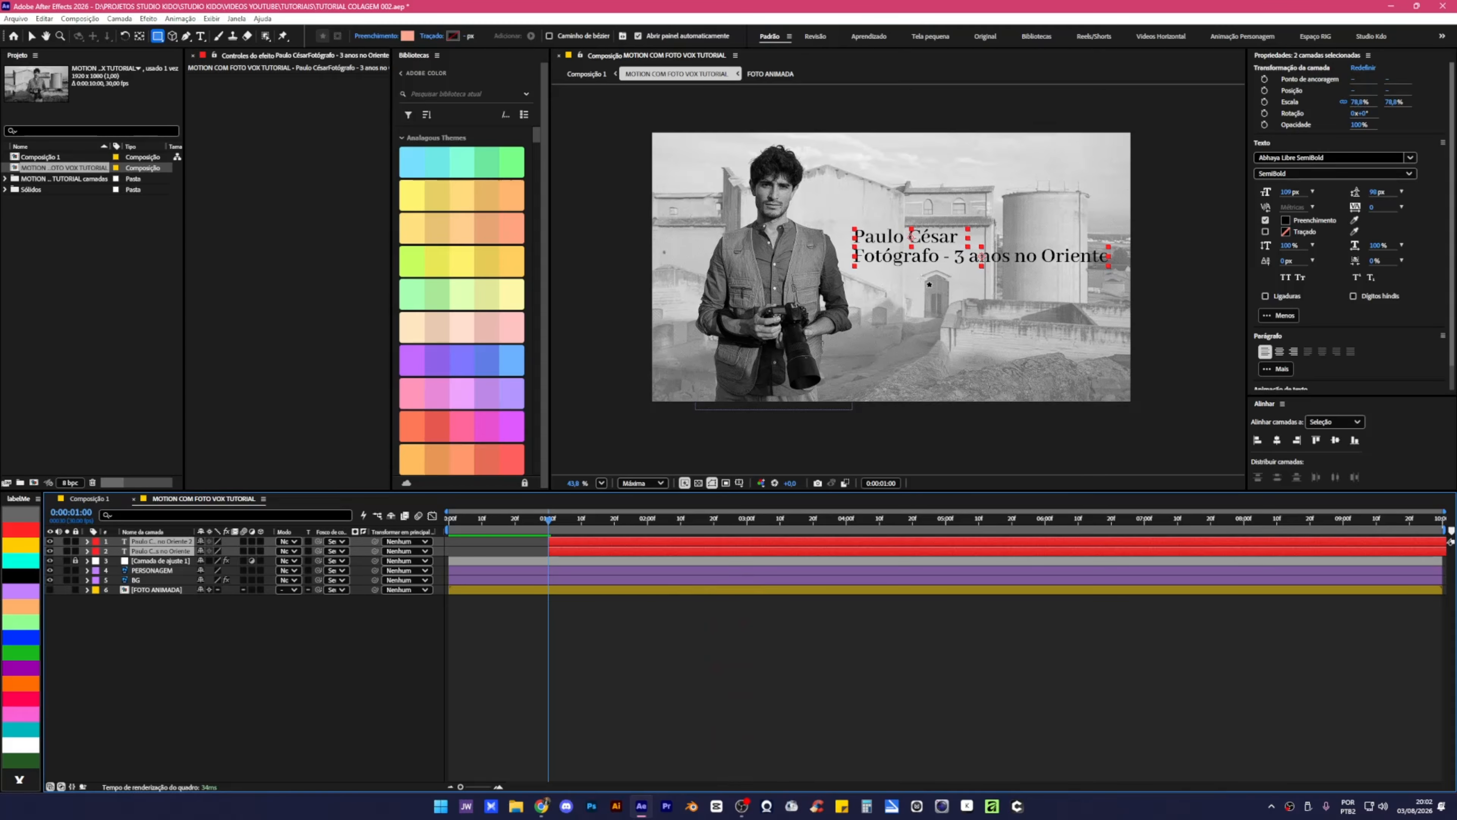
key("v")
left_click(927, 656)
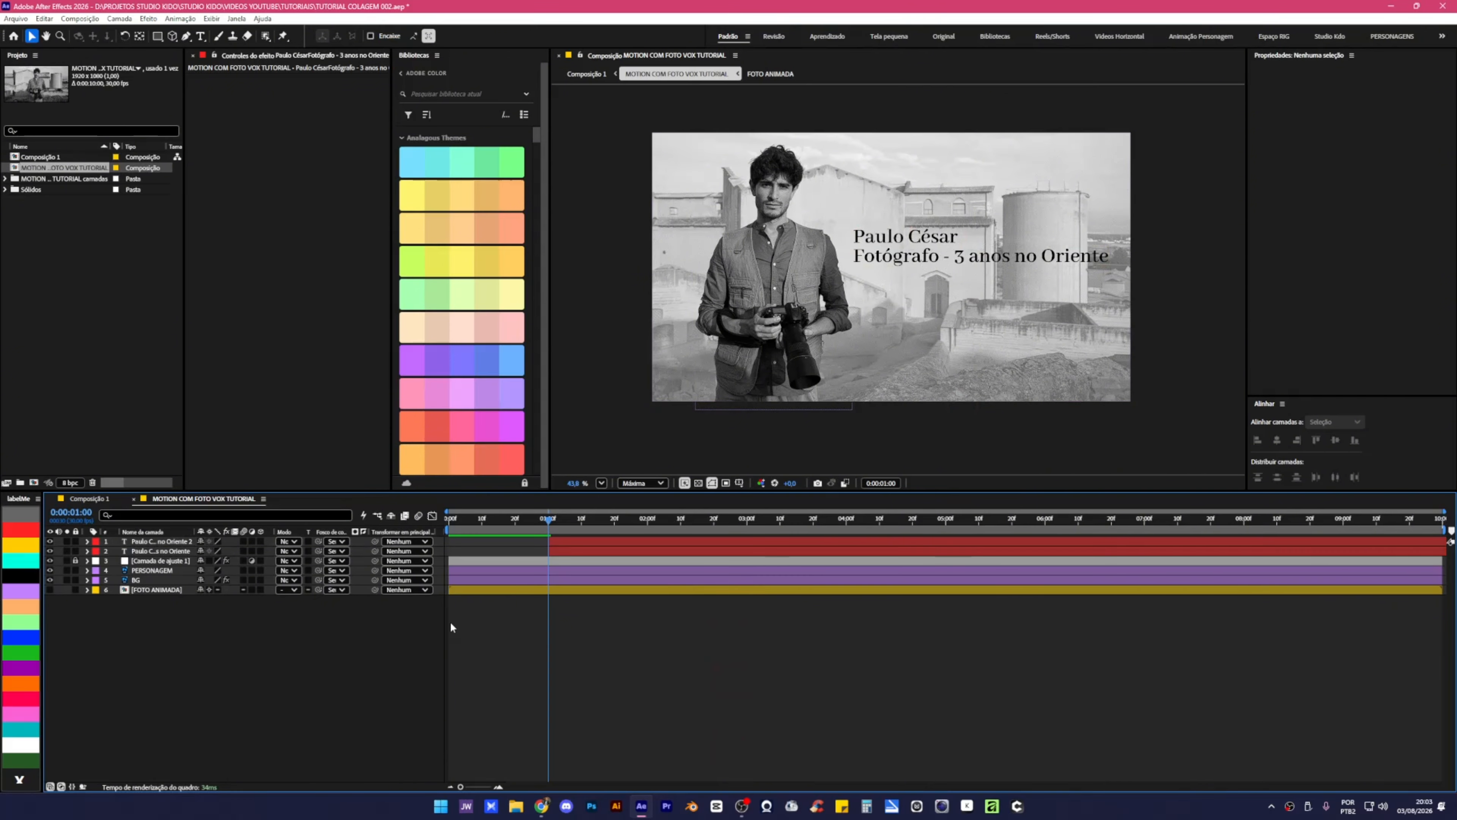
left_click(157, 36)
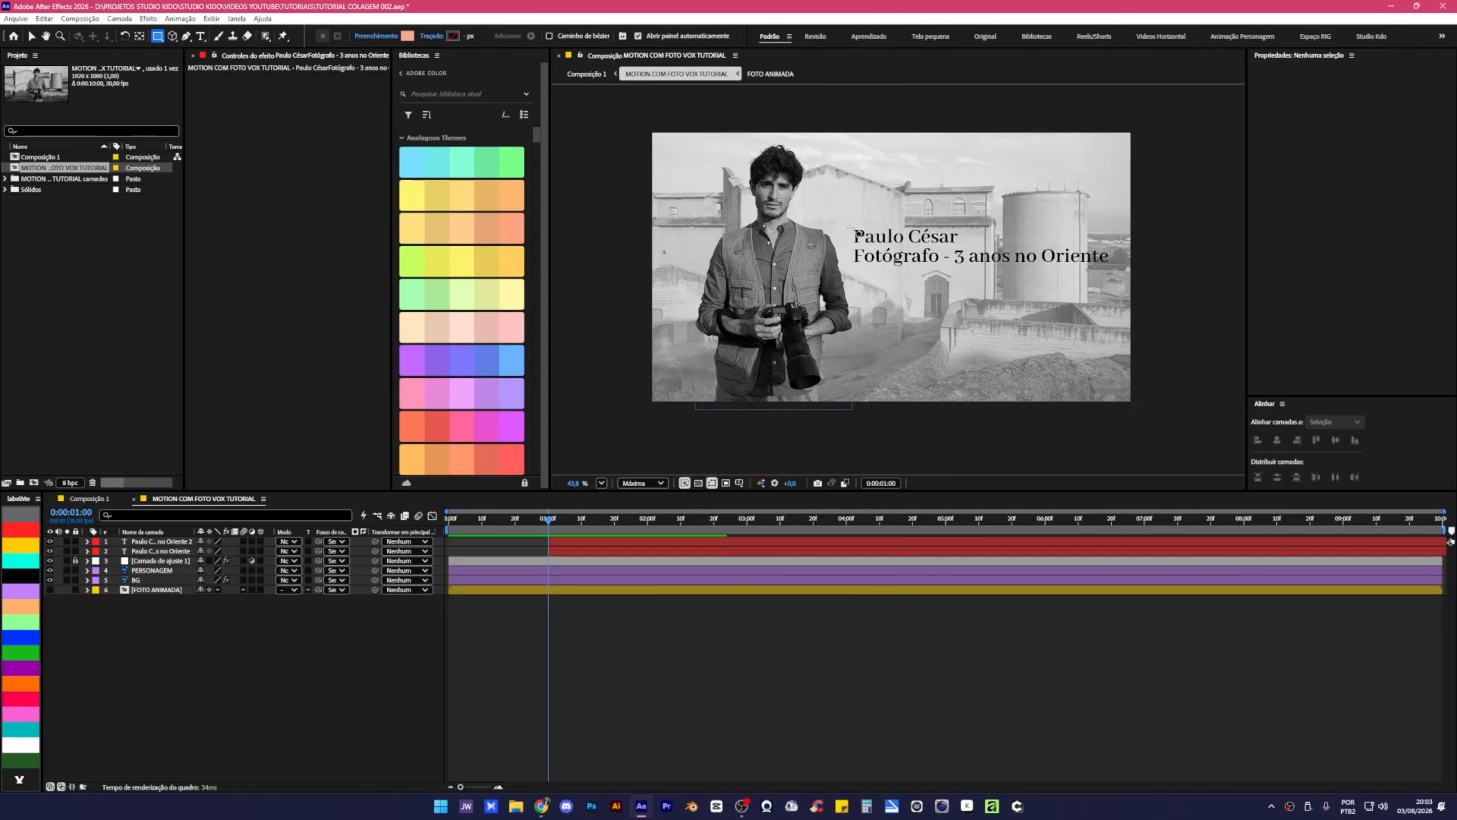
mouse_move(852, 229)
left_mouse_down()
mouse_move(874, 244)
mouse_move(958, 245)
left_mouse_up()
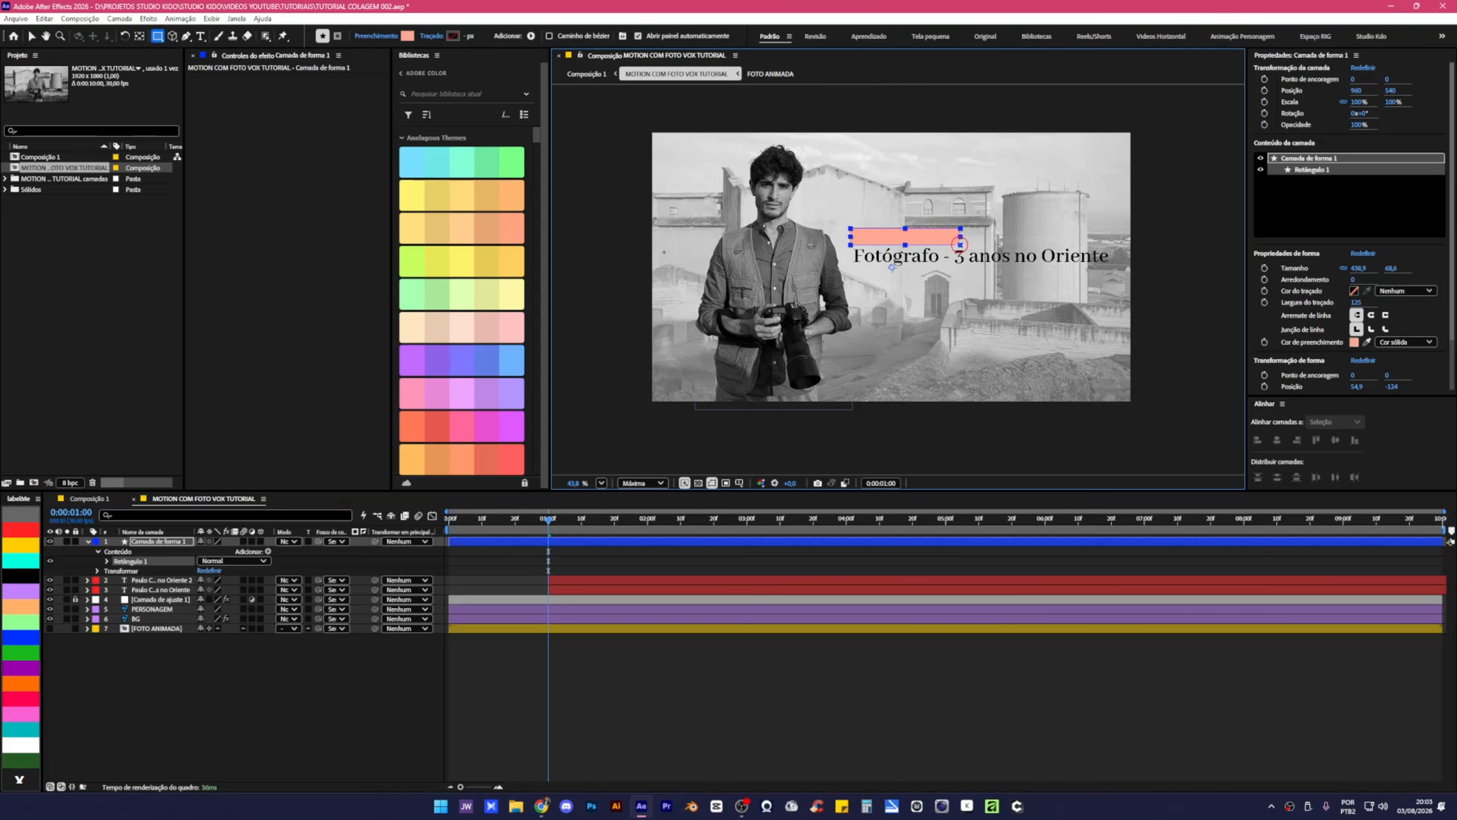
key("ctrl+alt+Home")
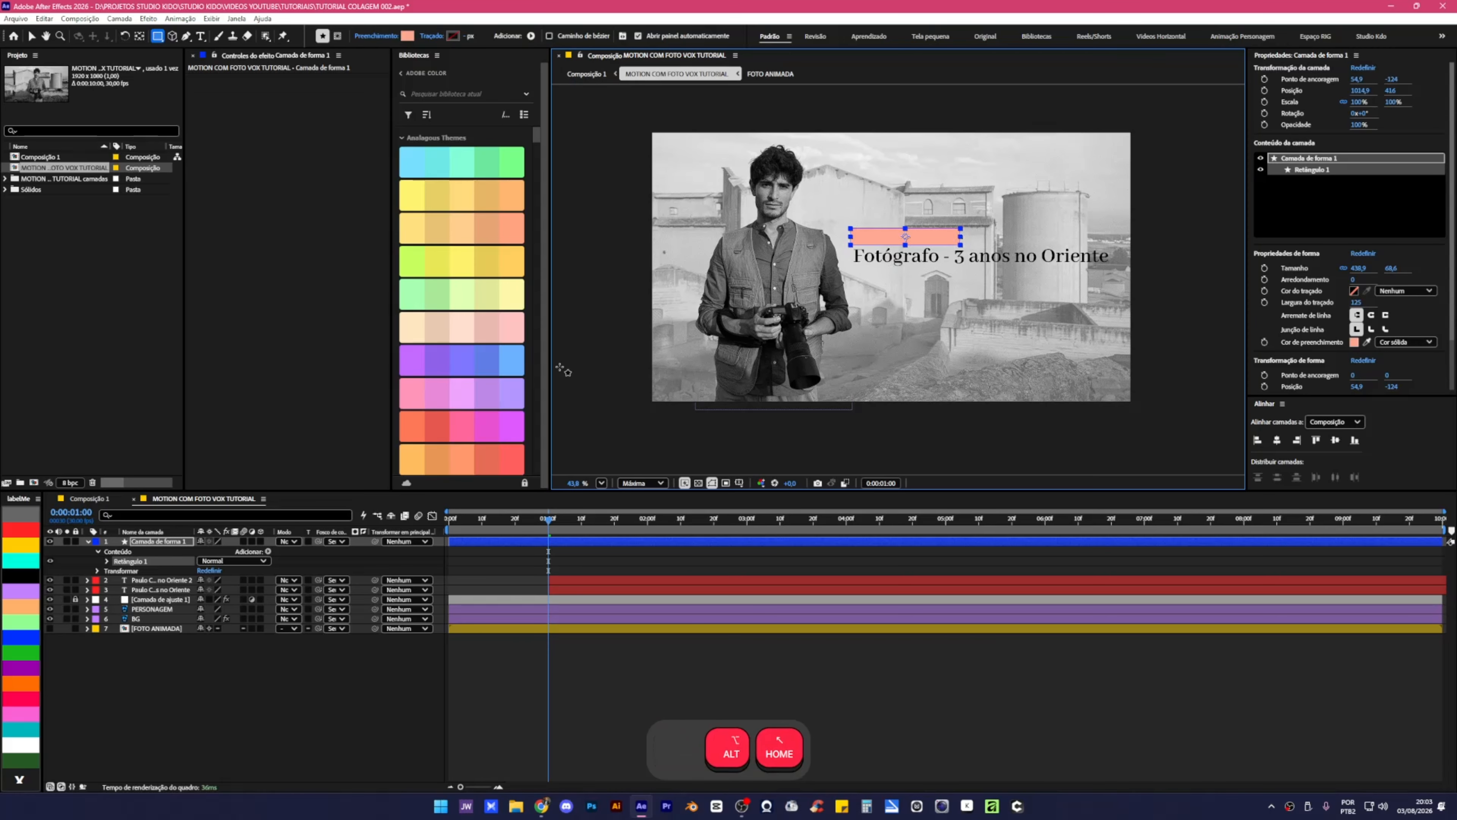
left_click(585, 699)
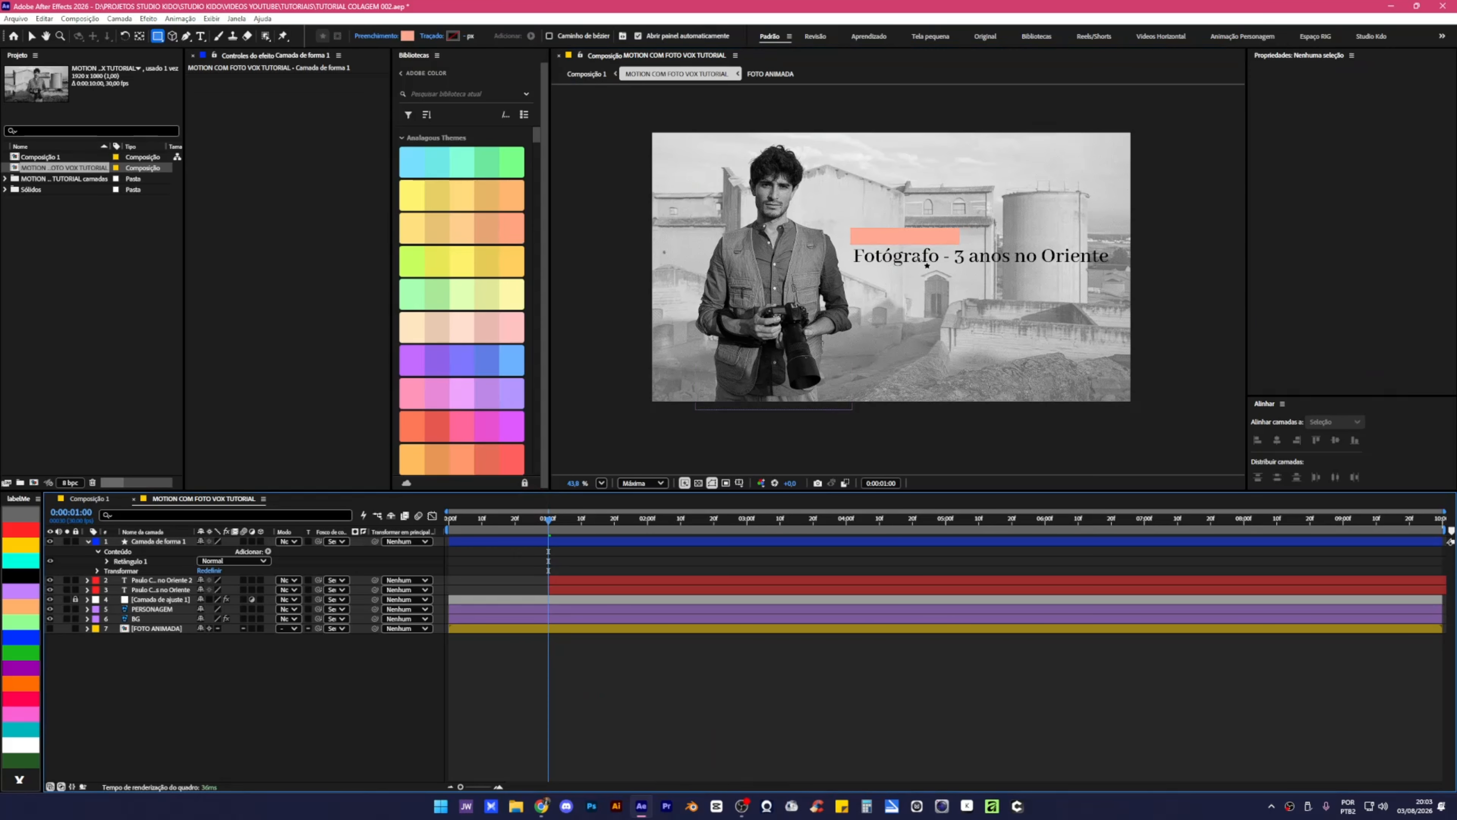
left_click_drag(851, 248, 1117, 266)
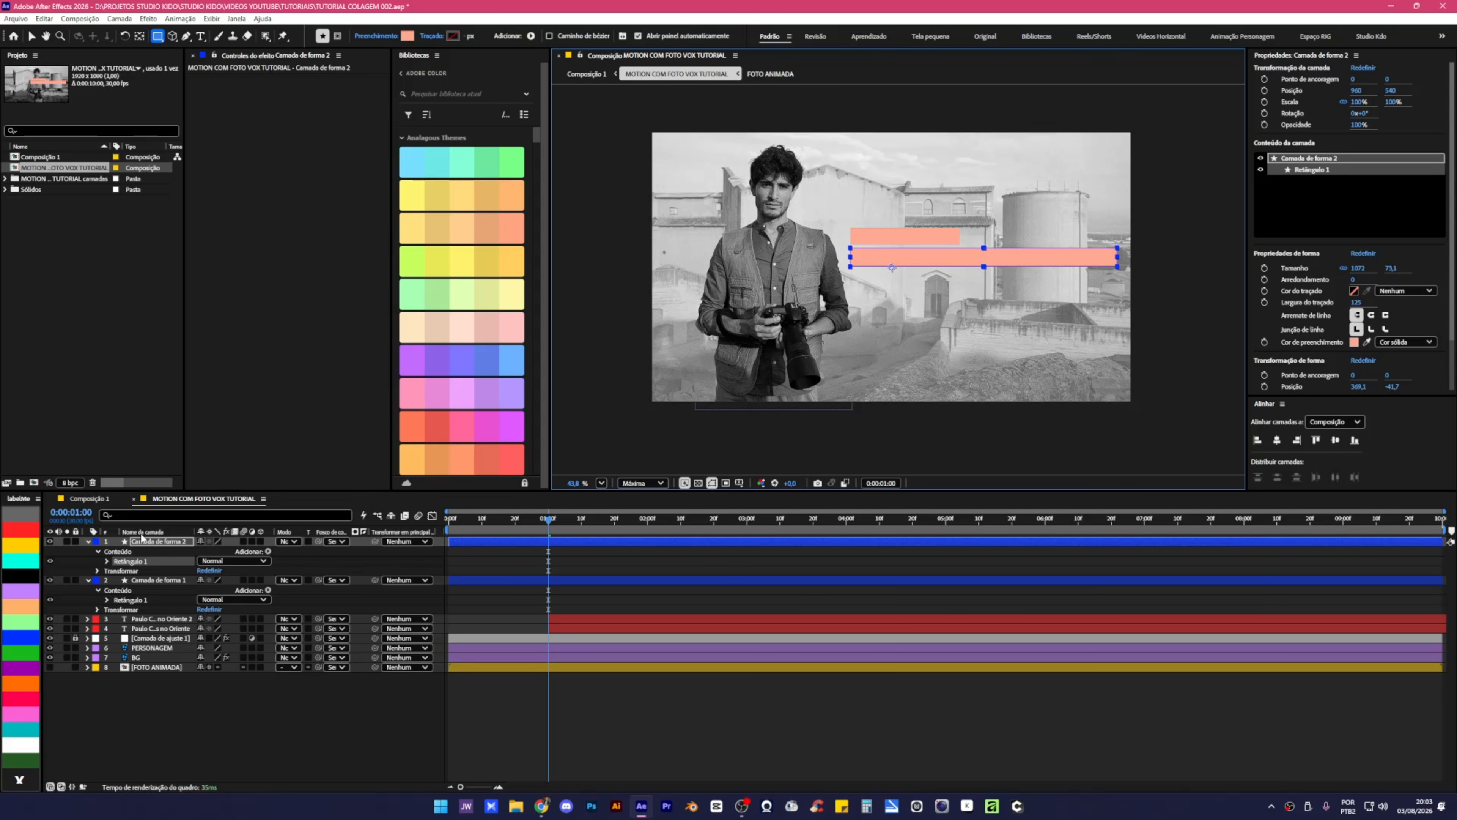
Start both box layers at 1 s and move the name's box below the text layers.
left_click(87, 581)
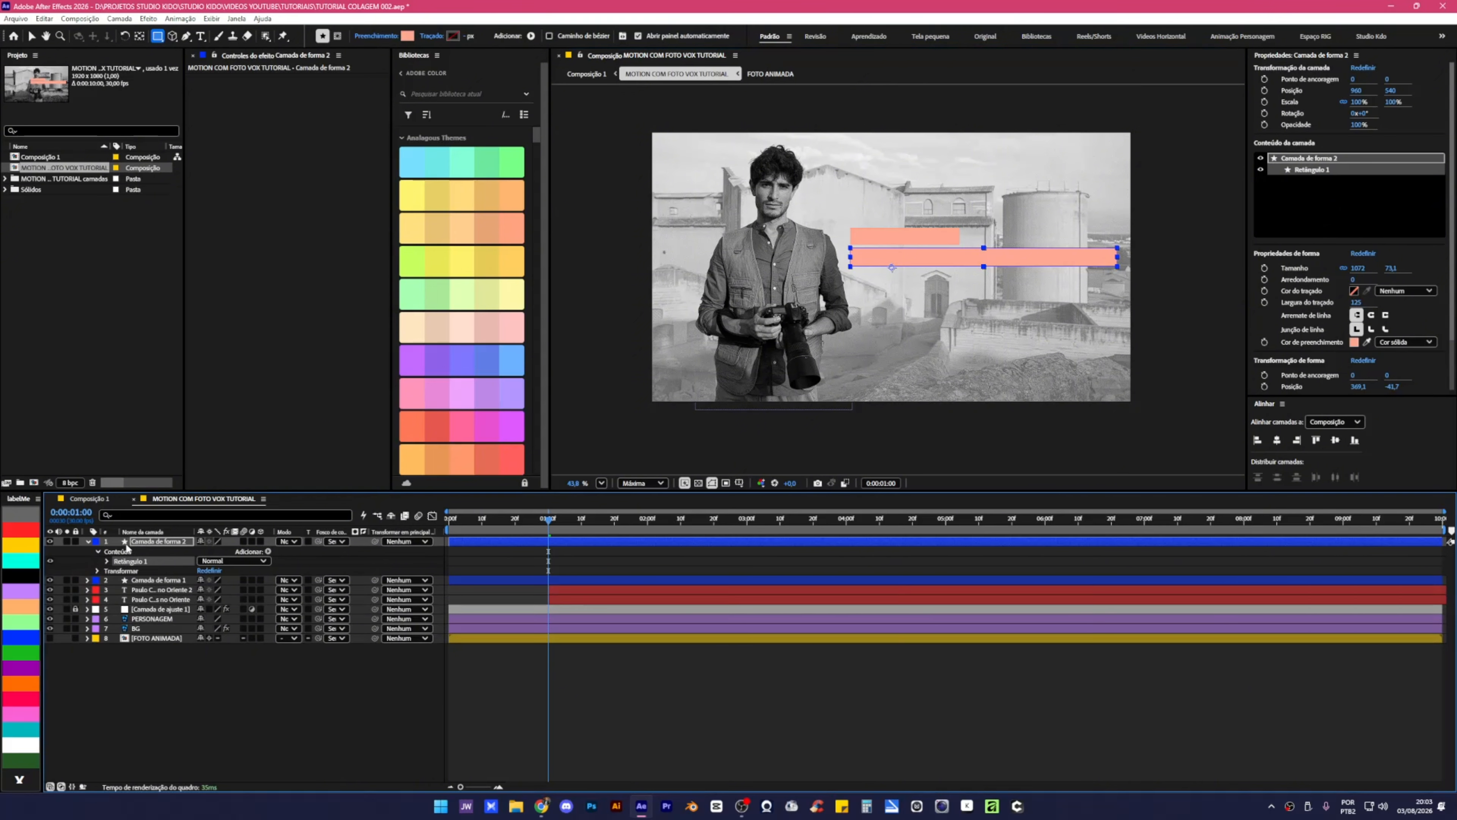
left_click(88, 542)
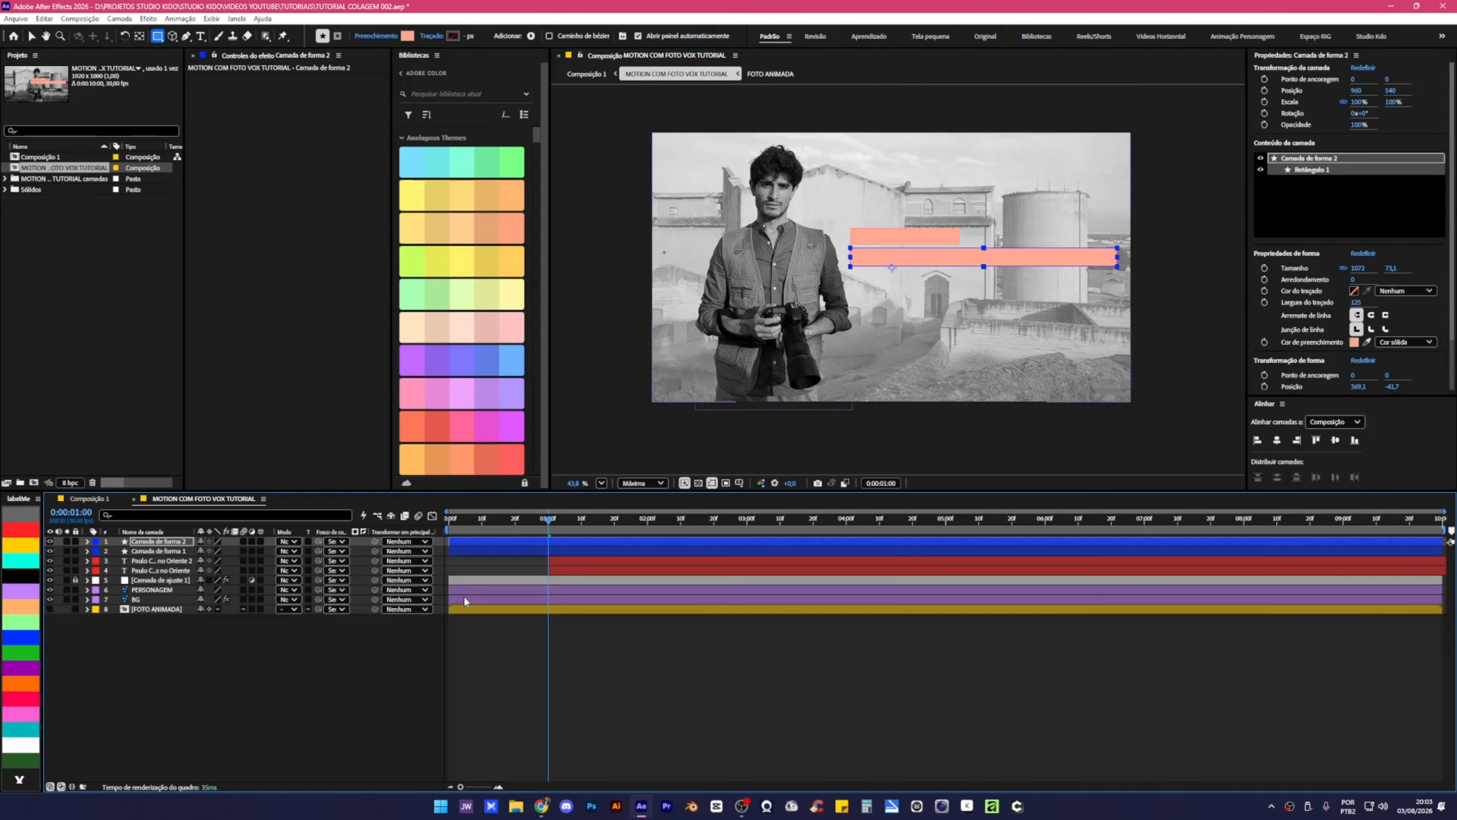
left_click(439, 551, "ctrl")
left_click_drag(458, 552, 554, 553)
left_click(560, 553)
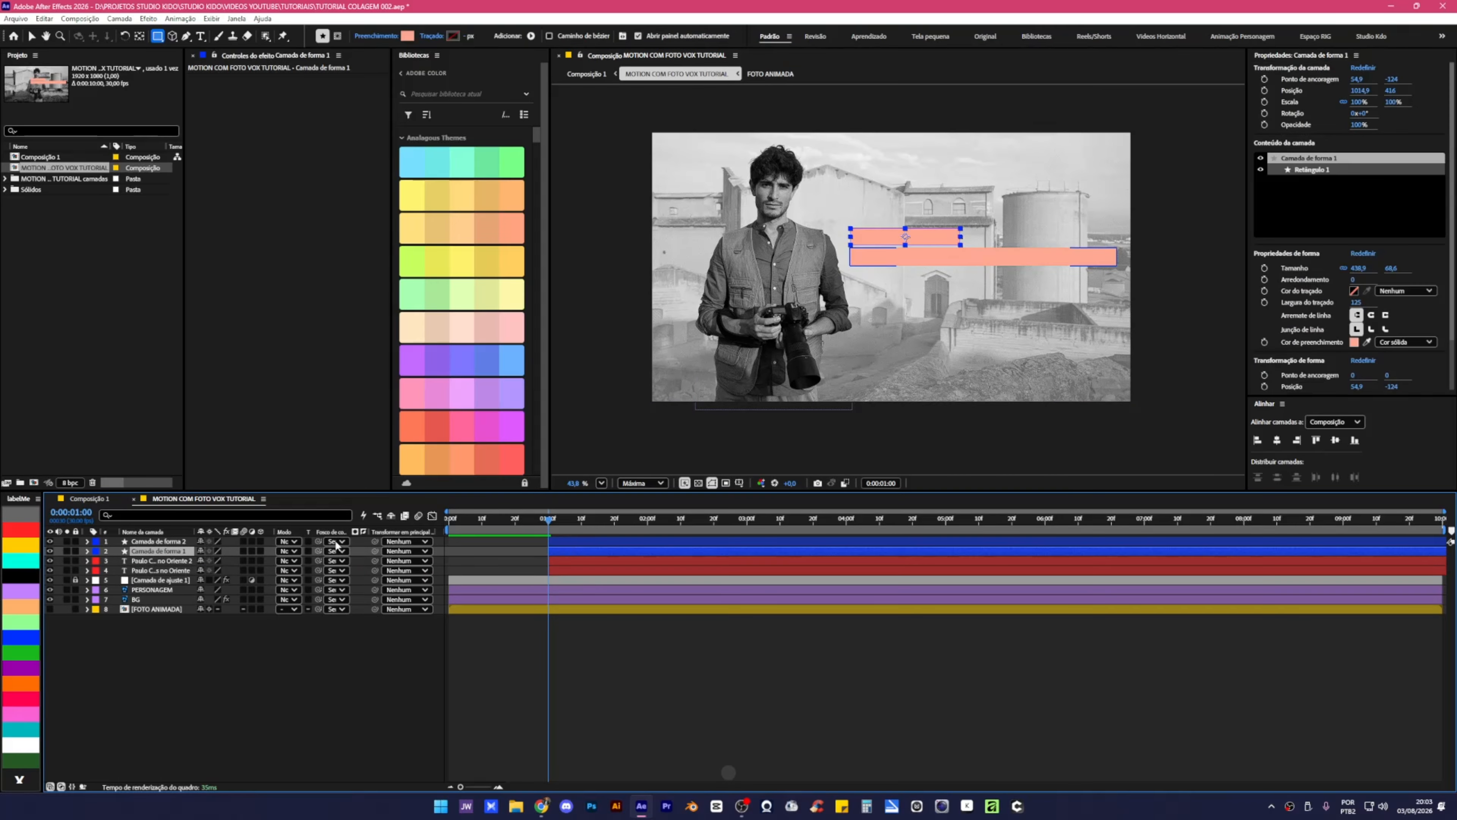
left_click_drag(171, 565, 176, 557)
left_click(158, 543)
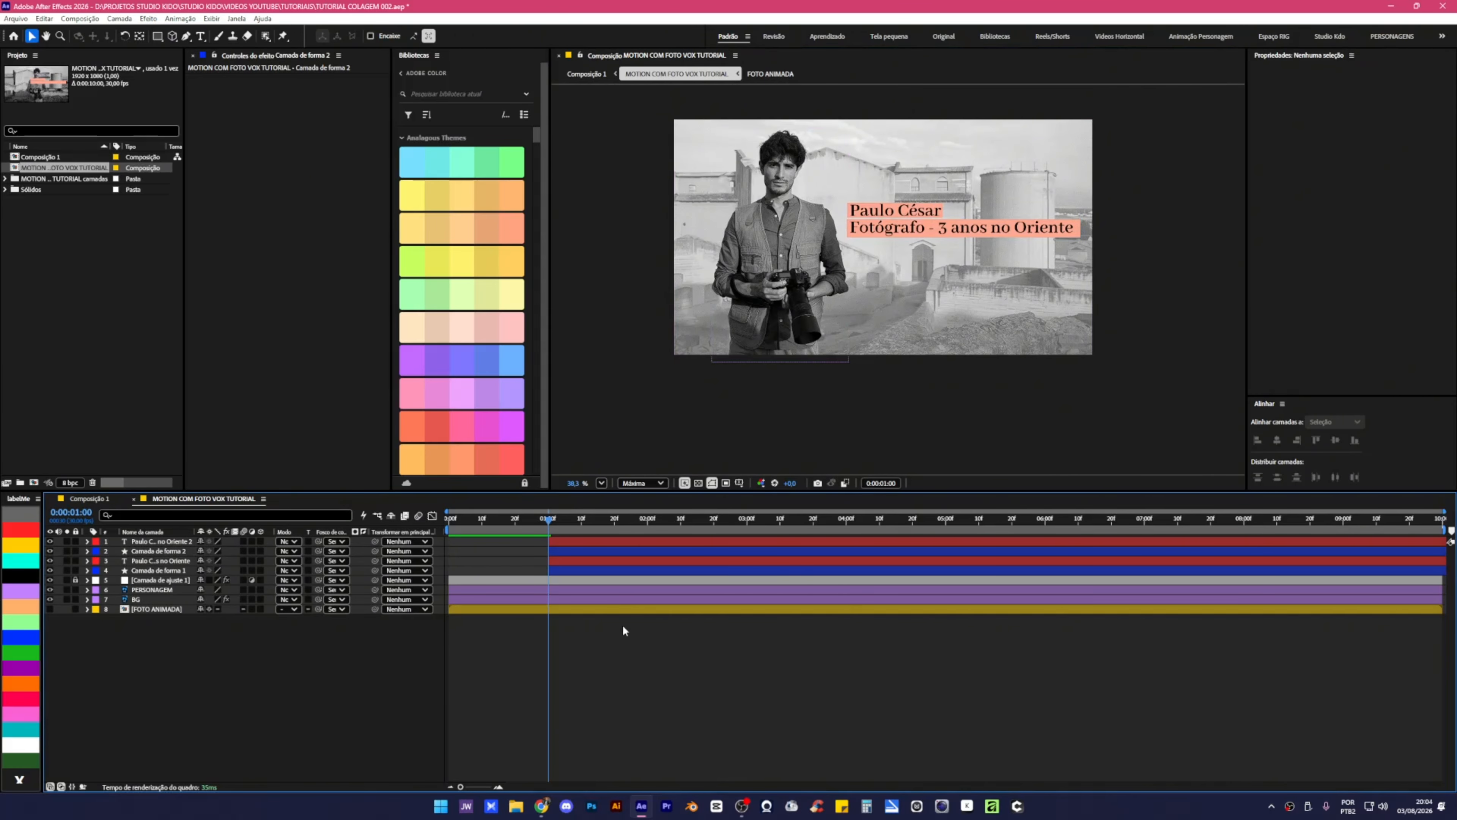
Set each title text layer's track matte to the shape layer directly beneath it.
left_click(579, 542)
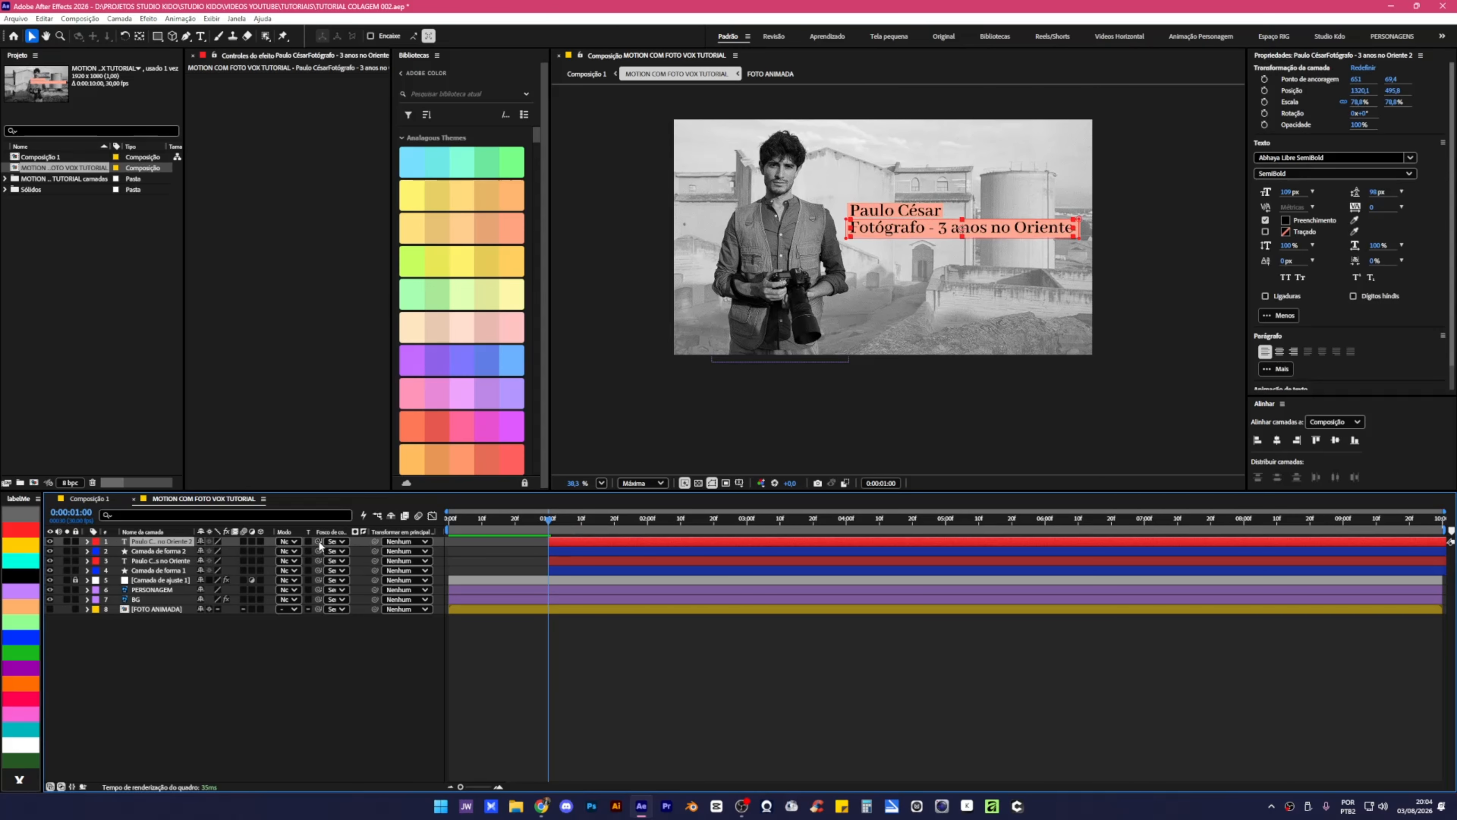
left_click_drag(165, 530, 138, 555)
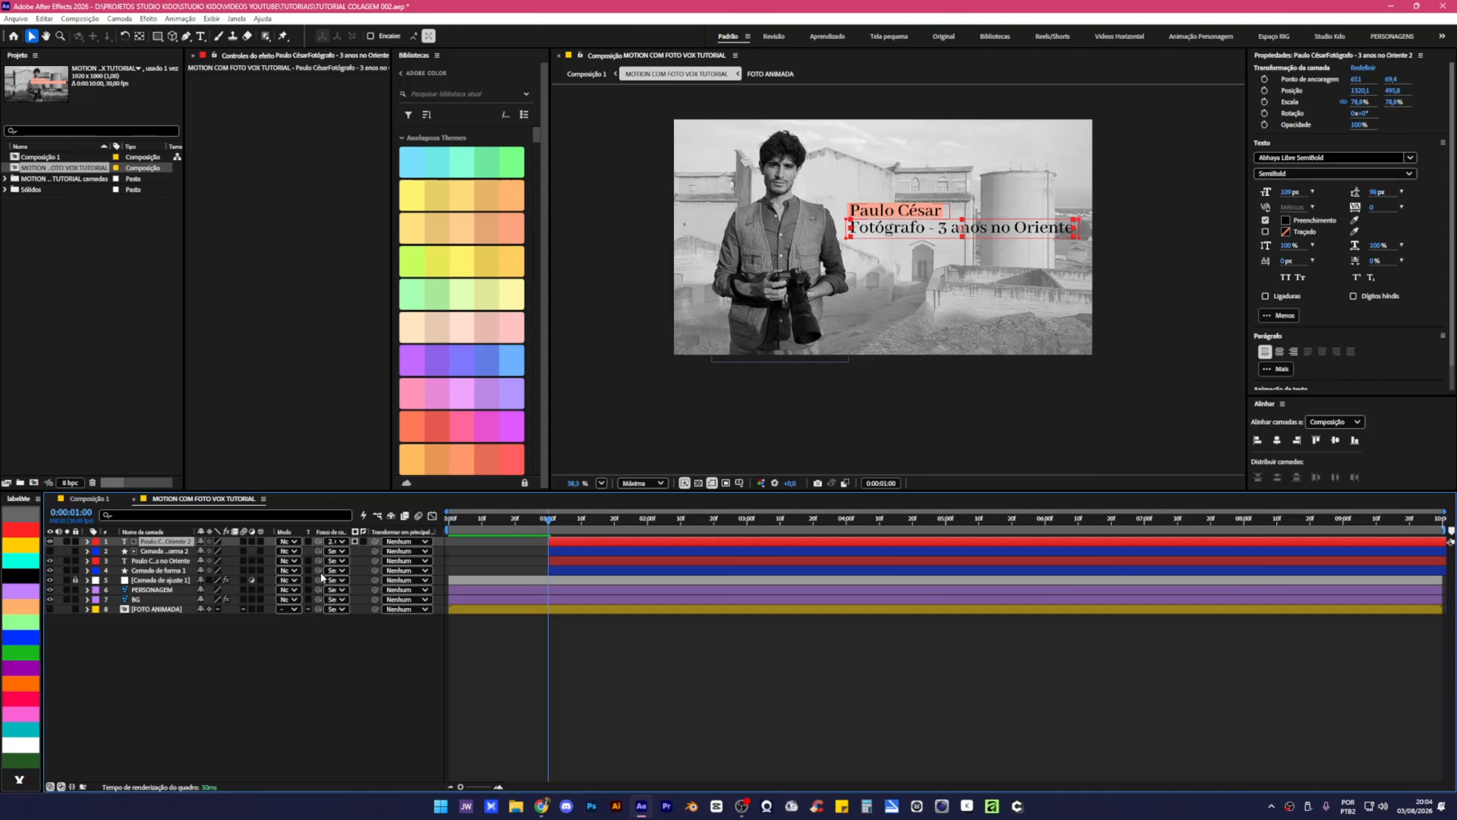
left_click(161, 561)
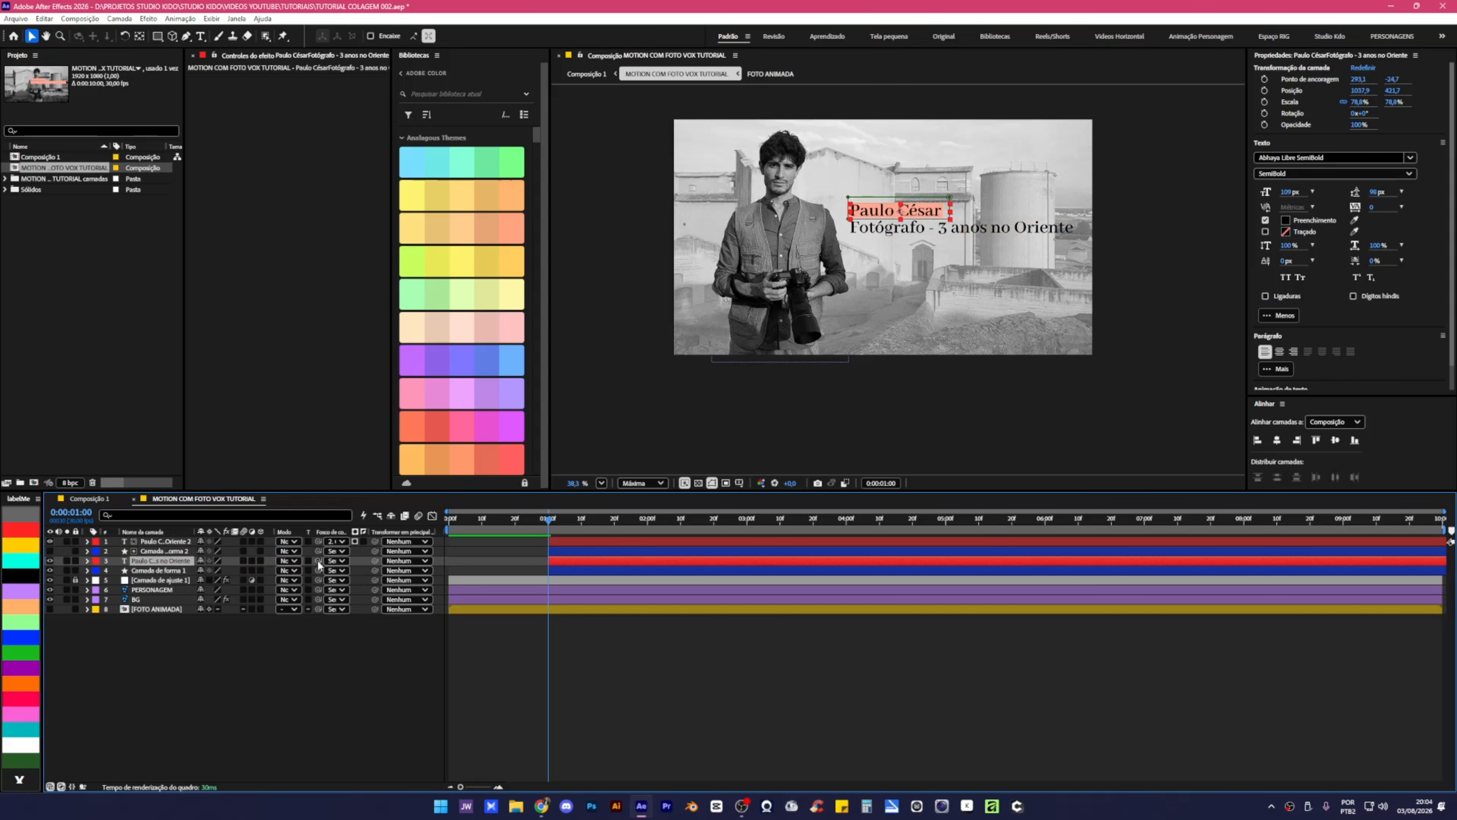
left_click_drag(318, 560, 167, 572)
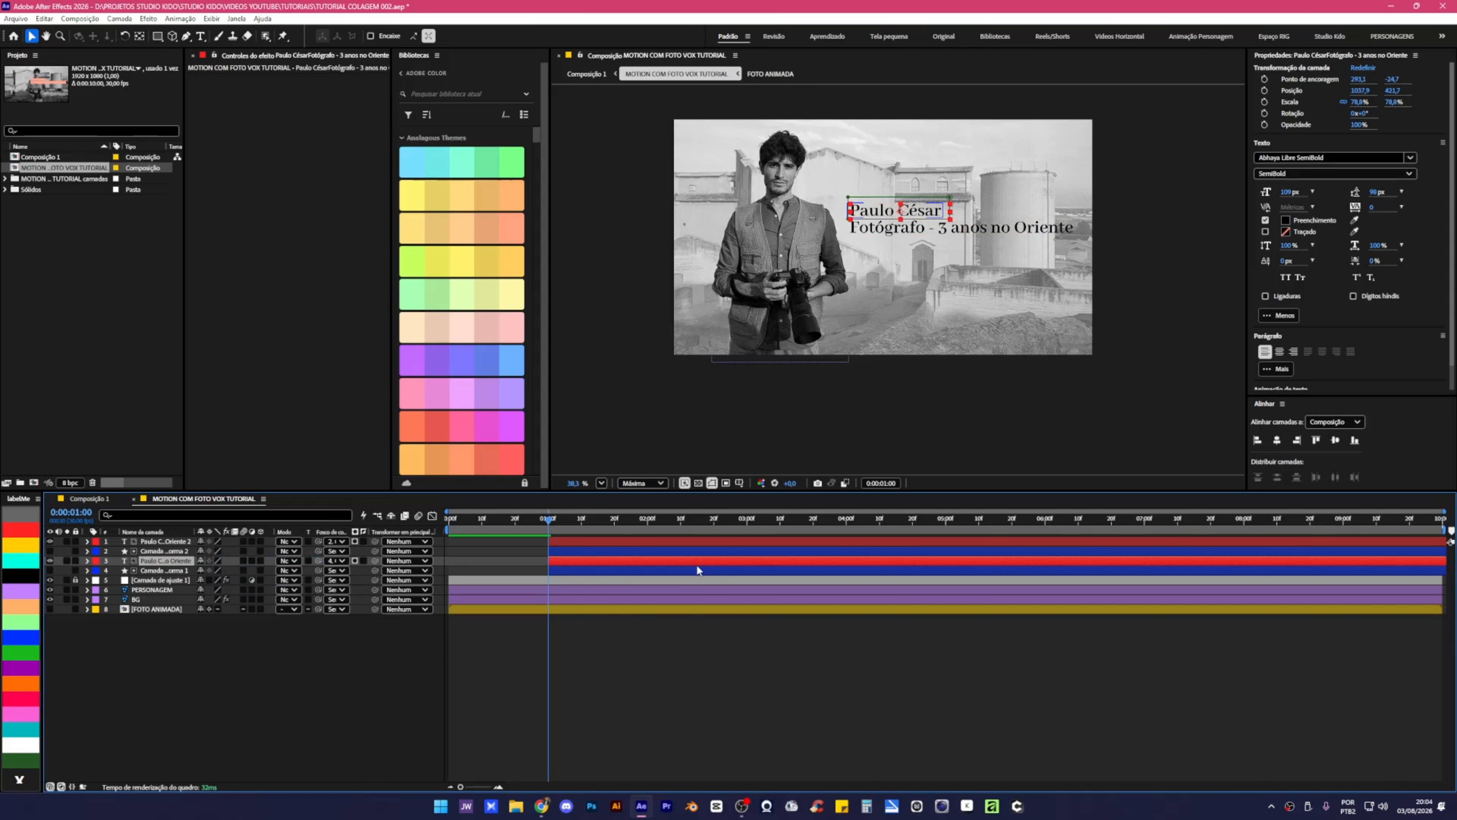
left_click(746, 702)
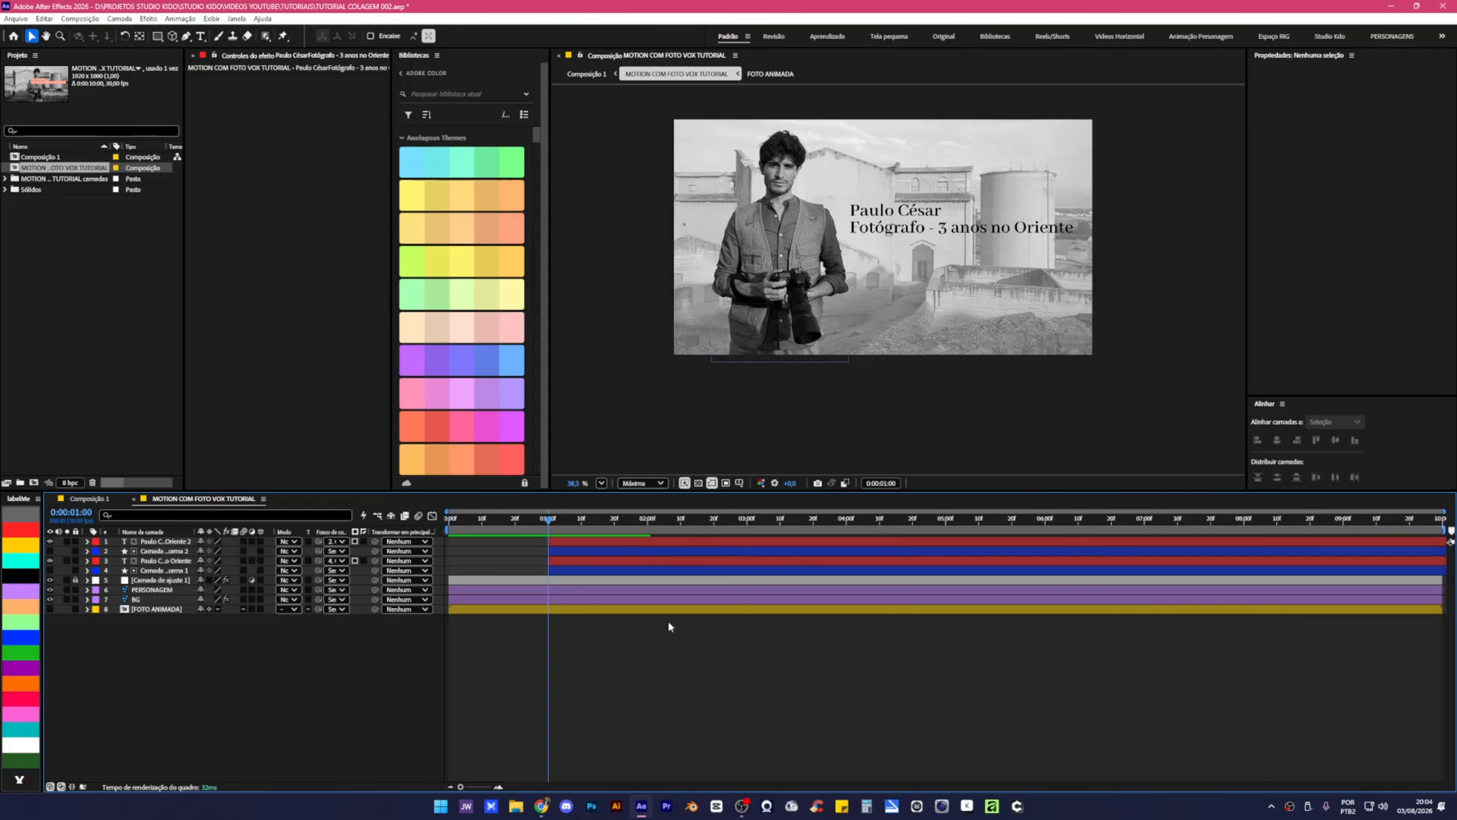
left_click(565, 542)
left_click(575, 560, "ctrl")
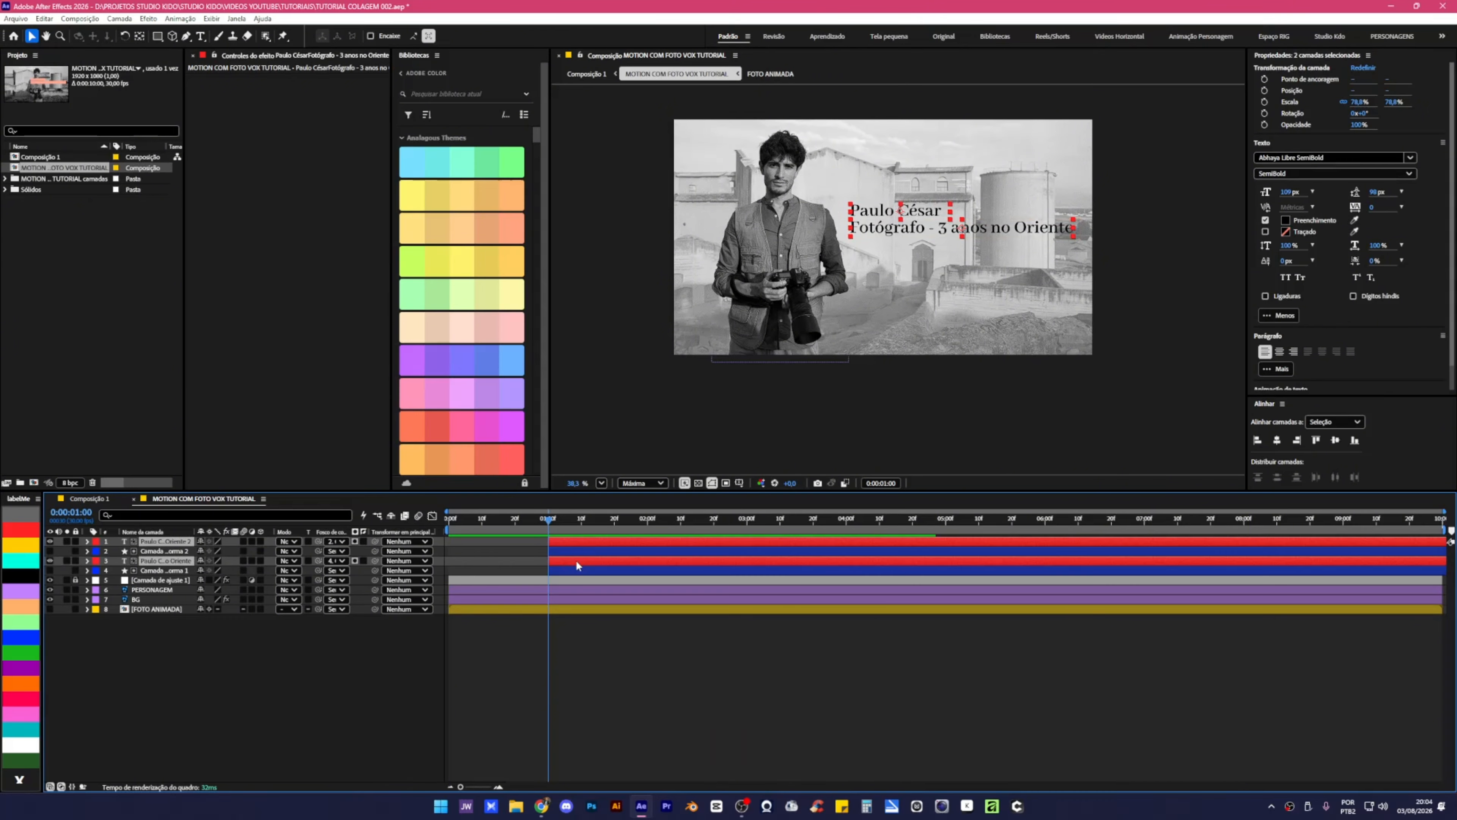
Keyframe both titles' Position at 1:00 and push them down 90 px at 2:00.
key("p")
left_click(116, 551)
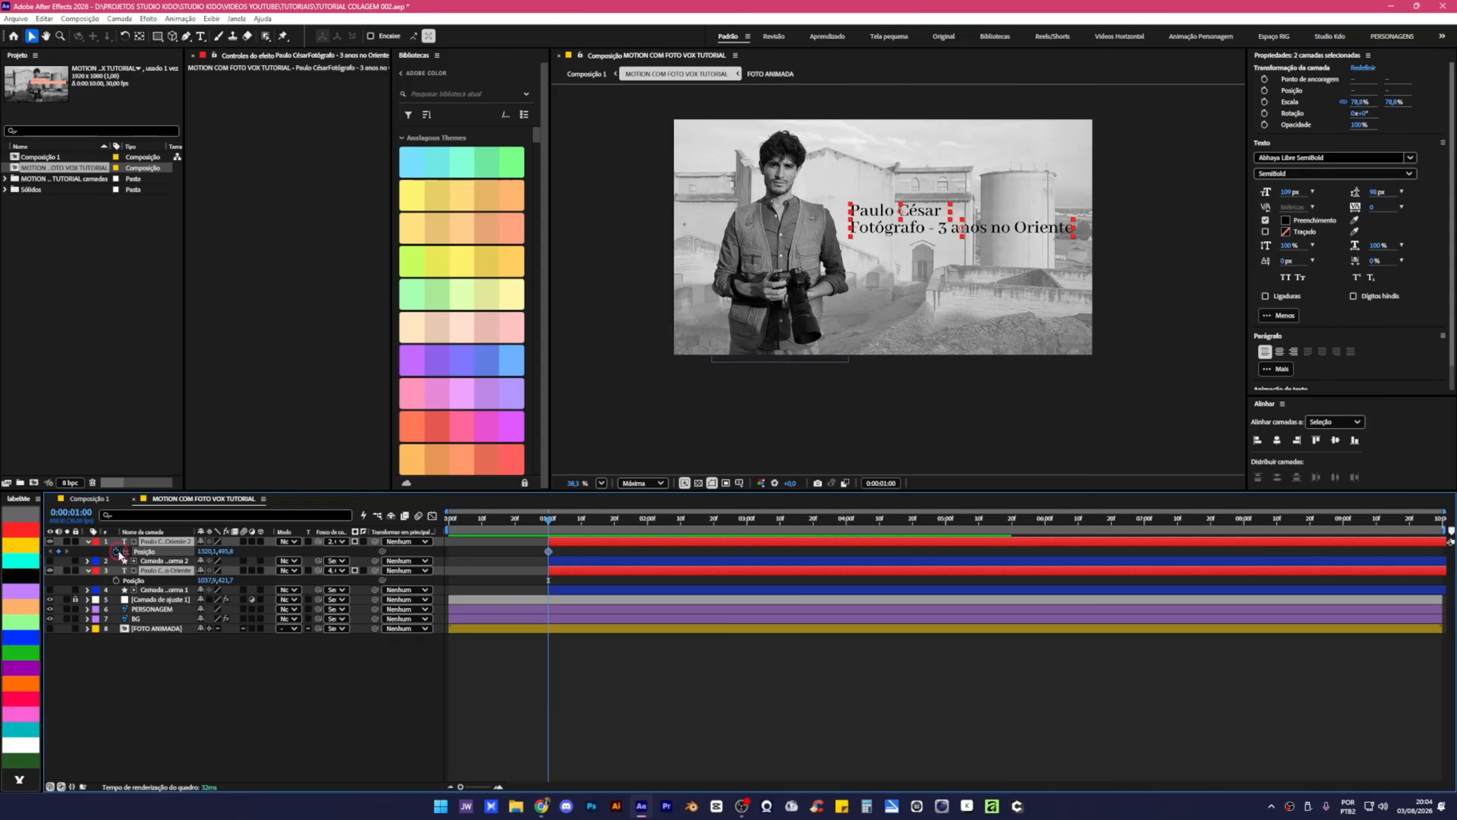
left_click(117, 580)
key("ctrl+shift+Right")
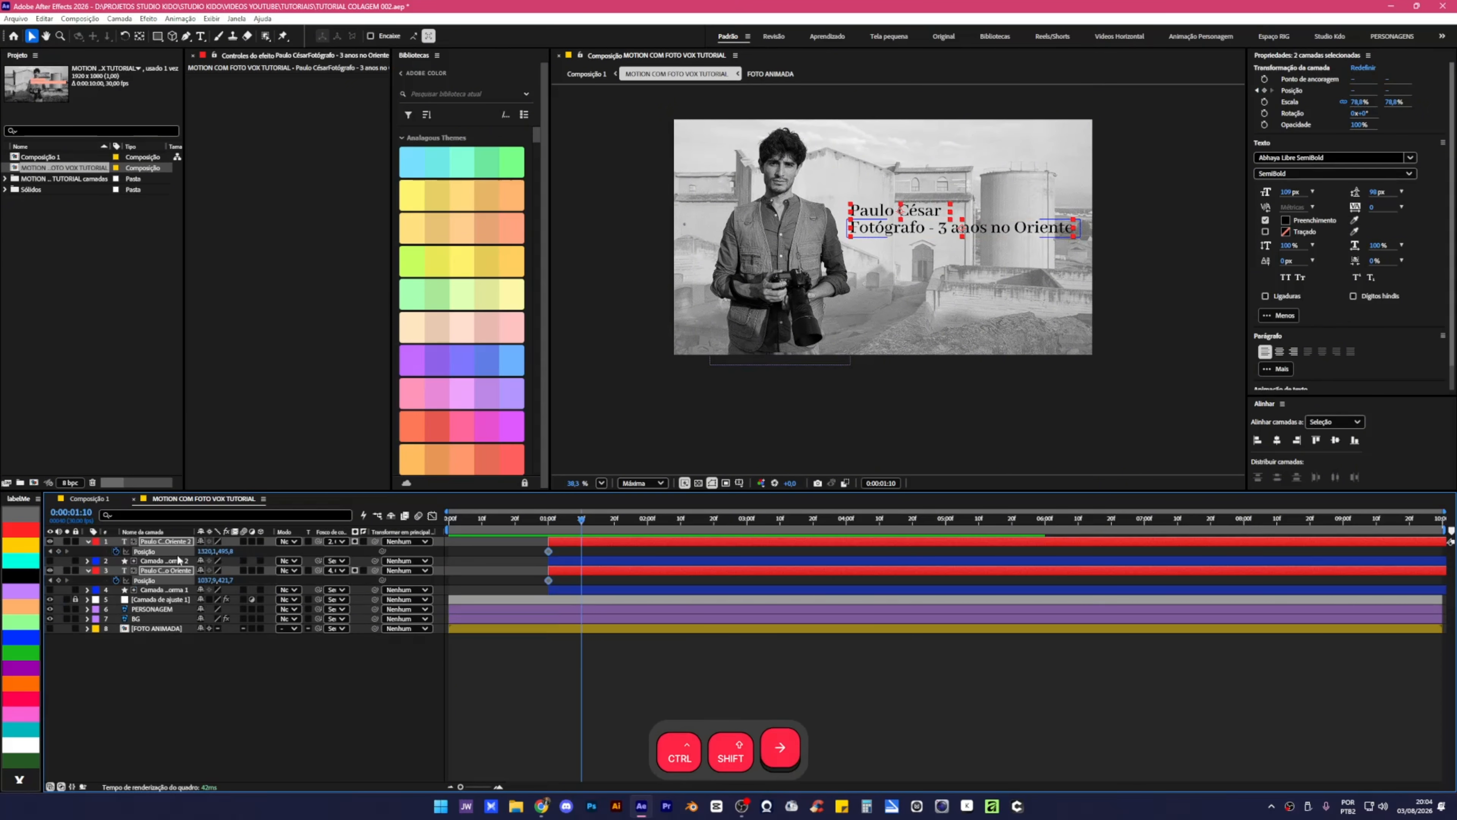
key("ctrl+shift+Right")
key("ctrl+shift+Right")
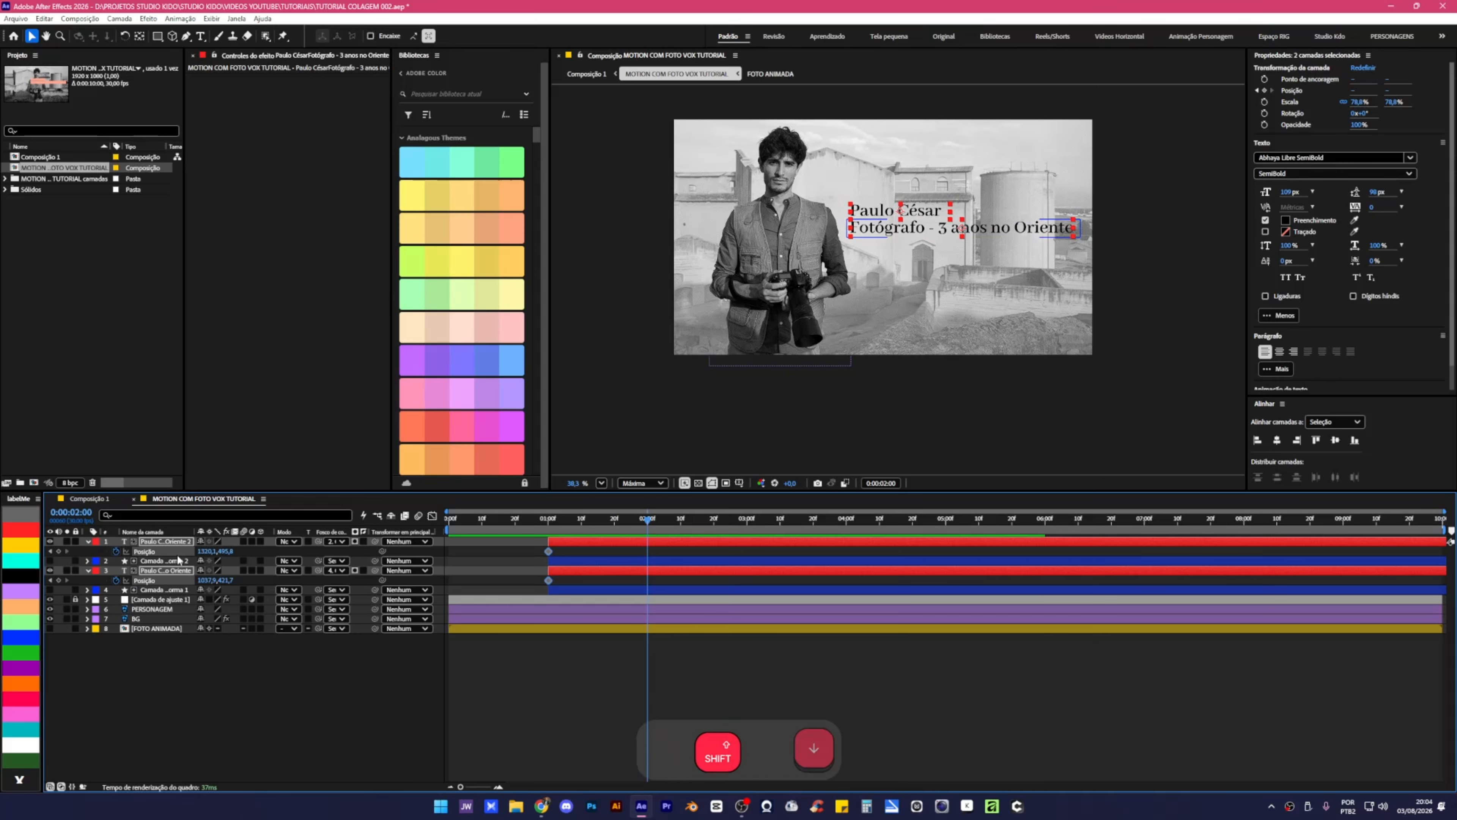
key("shift+Down")
key("shift+Down")
key("shift+Down")
key("shift+Down")
key("shift+Down")
key("shift+Down")
key("shift+Down")
key("shift+Down")
key("shift+Down")
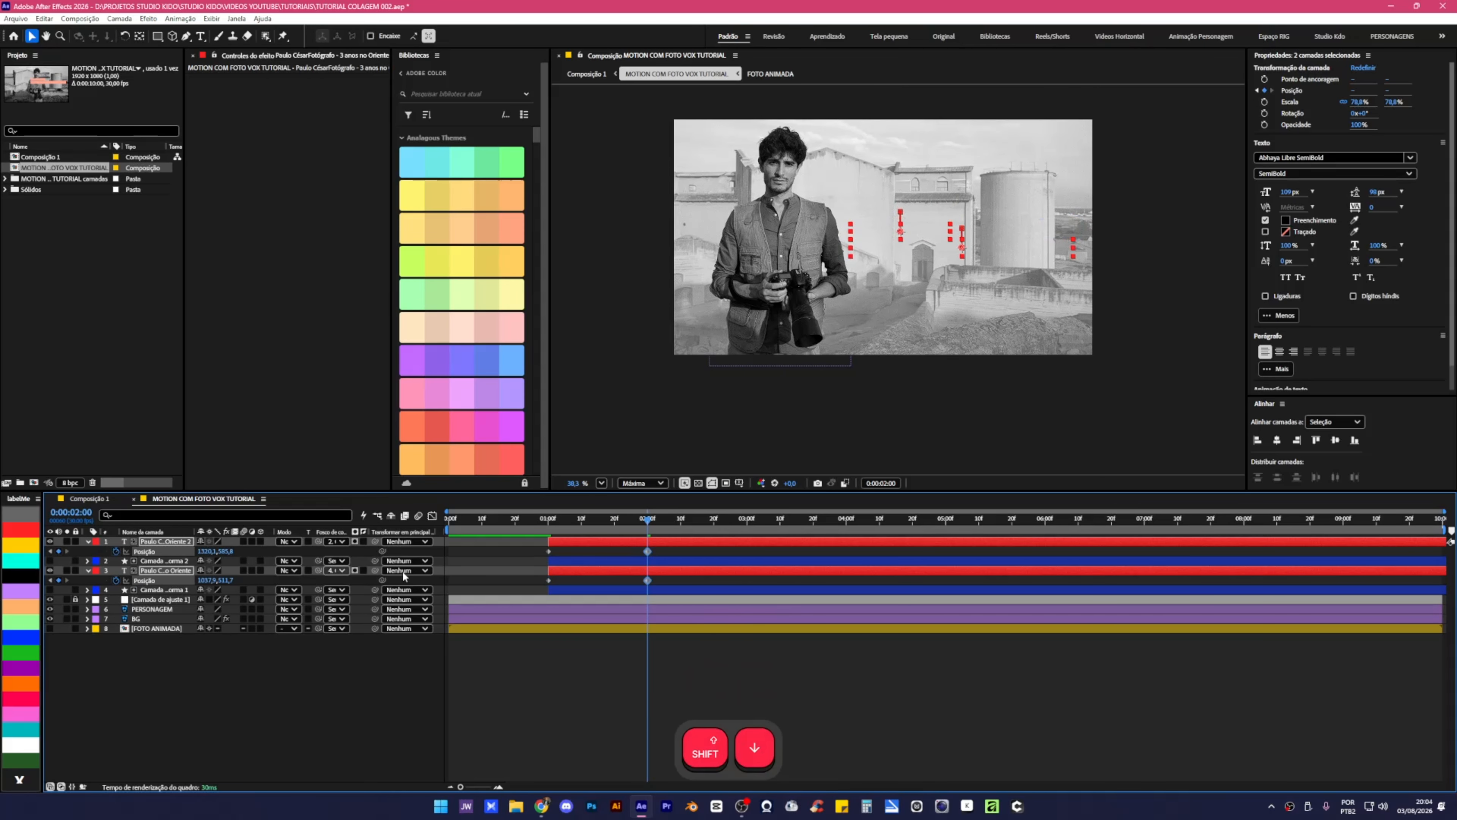
Apply Easy Ease to all four Position keyframes and preview the title animation from 1:00.
left_click_drag(667, 545, 533, 588)
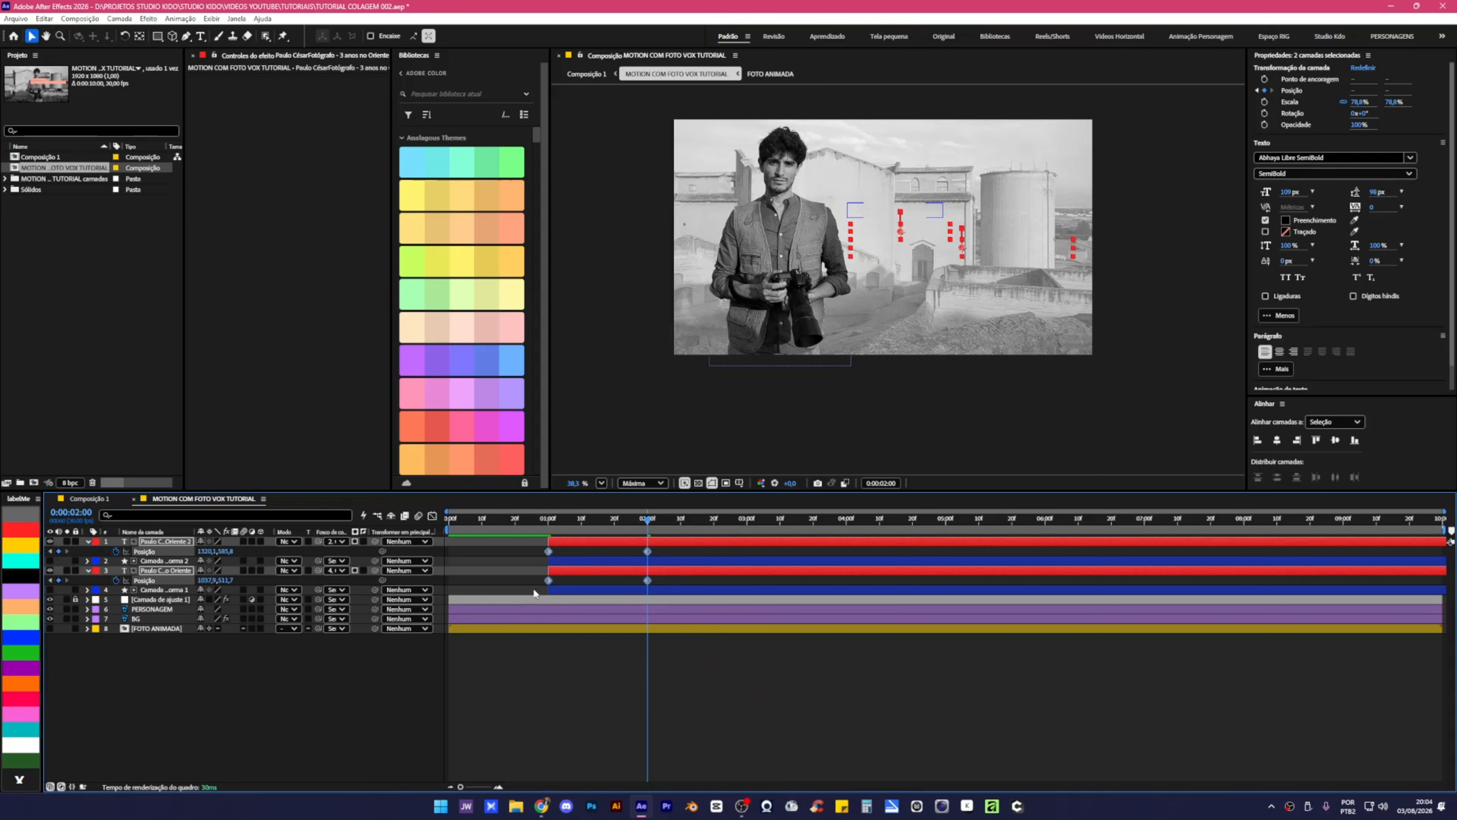
key("F9")
left_click(432, 515)
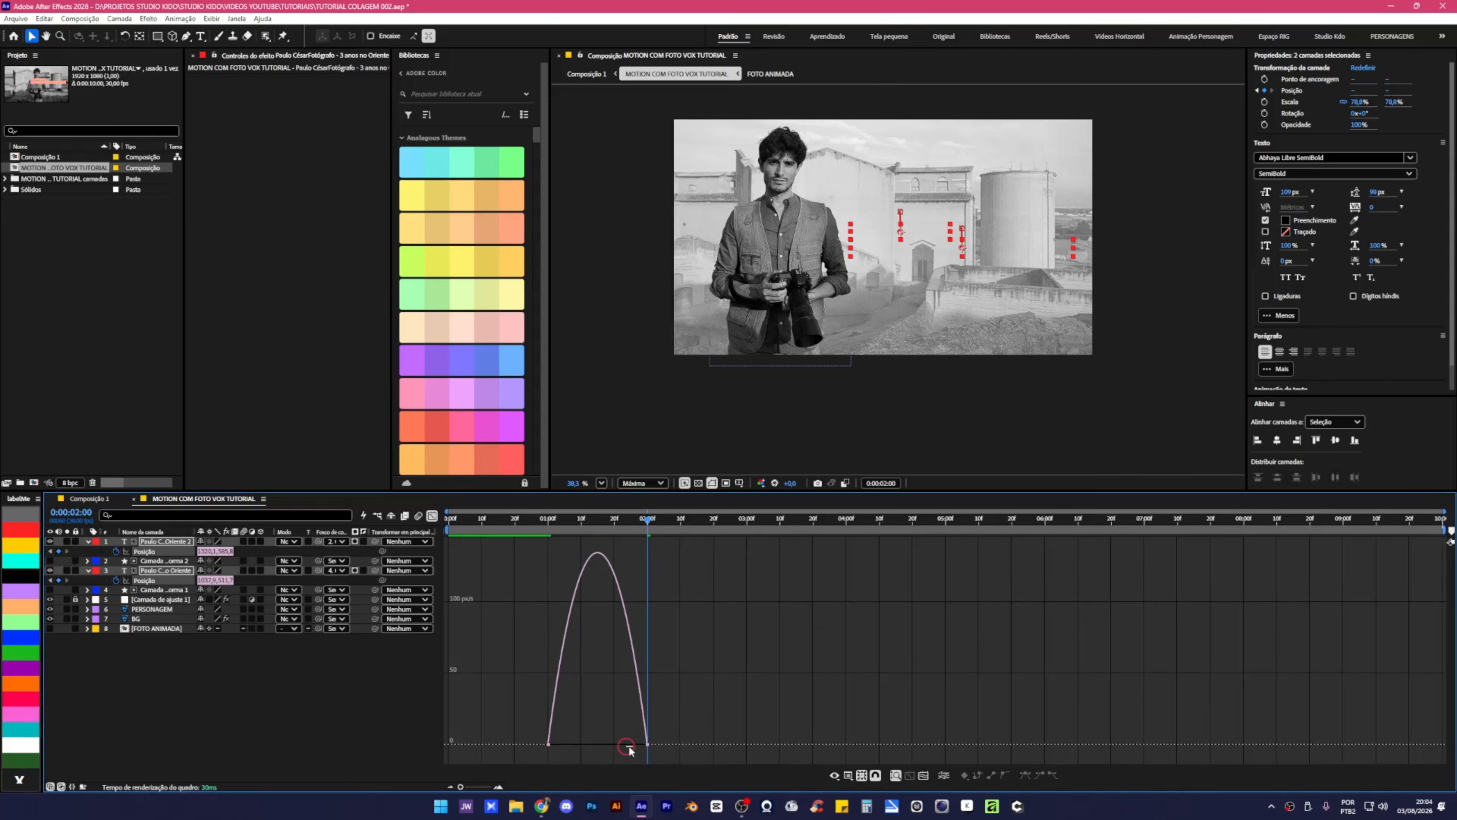
left_click_drag(667, 693, 610, 751)
left_click(432, 516)
left_click(549, 518)
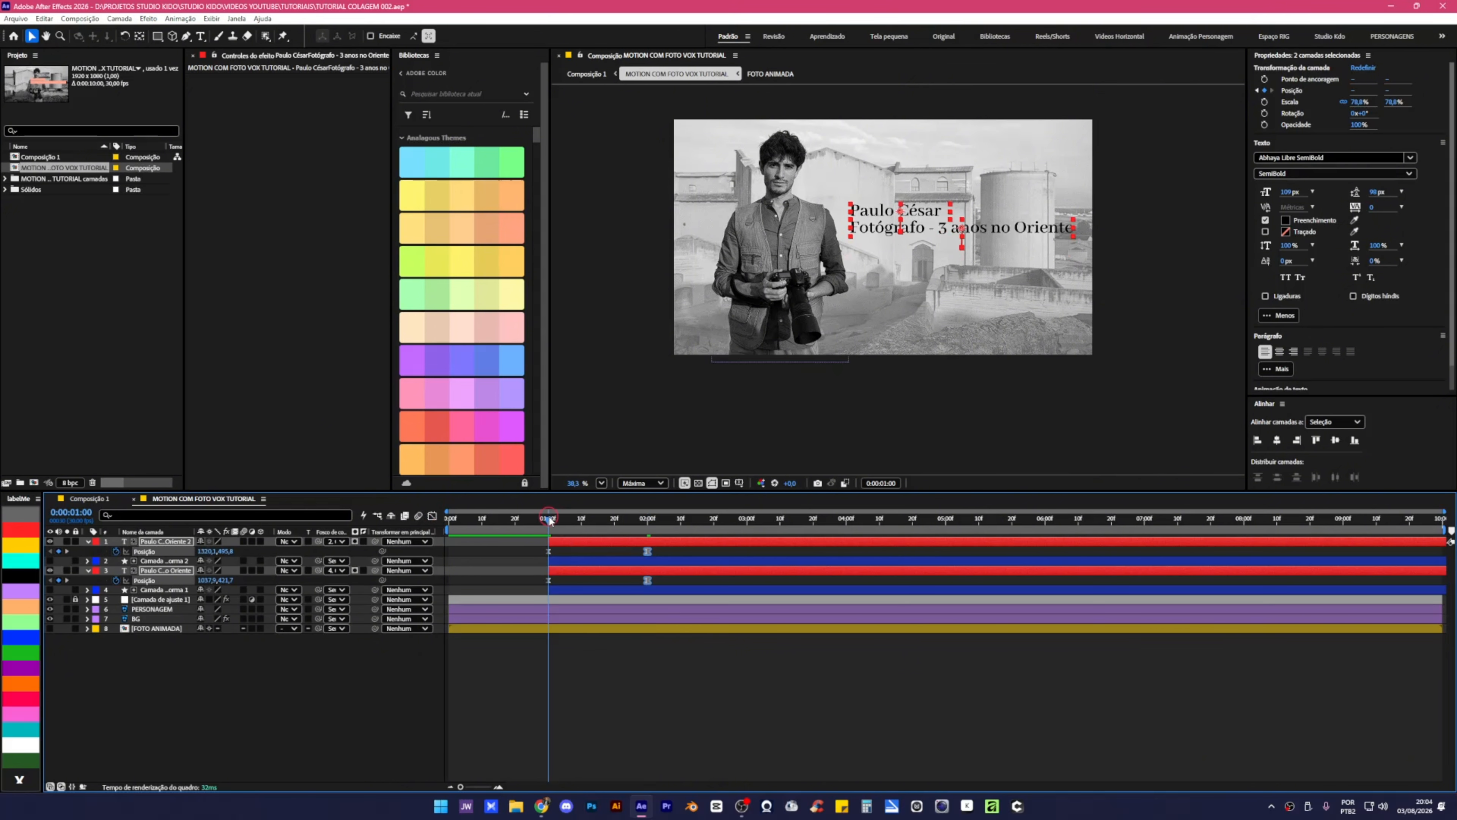
key("space")
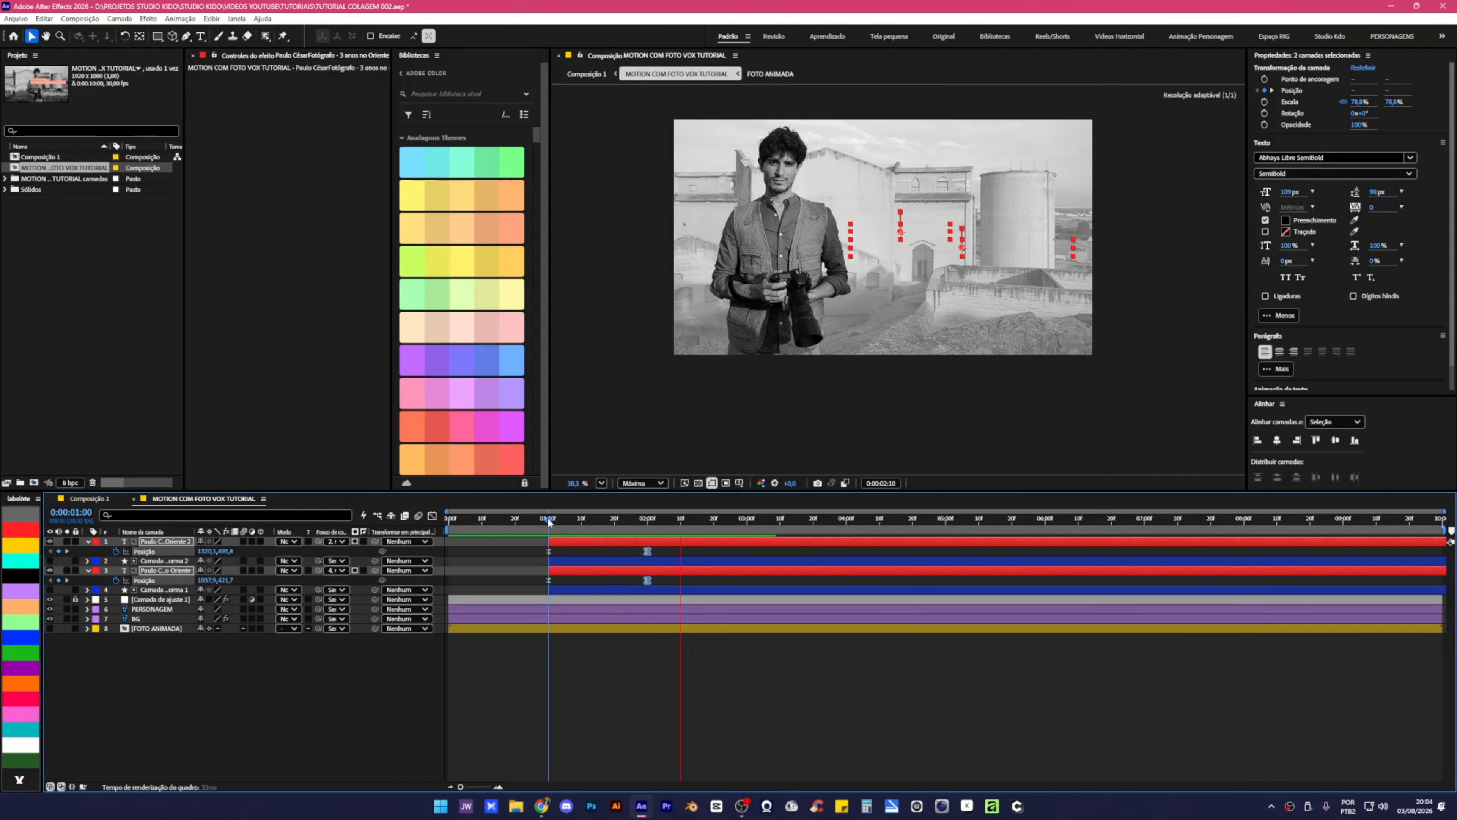
key("space")
key("space")
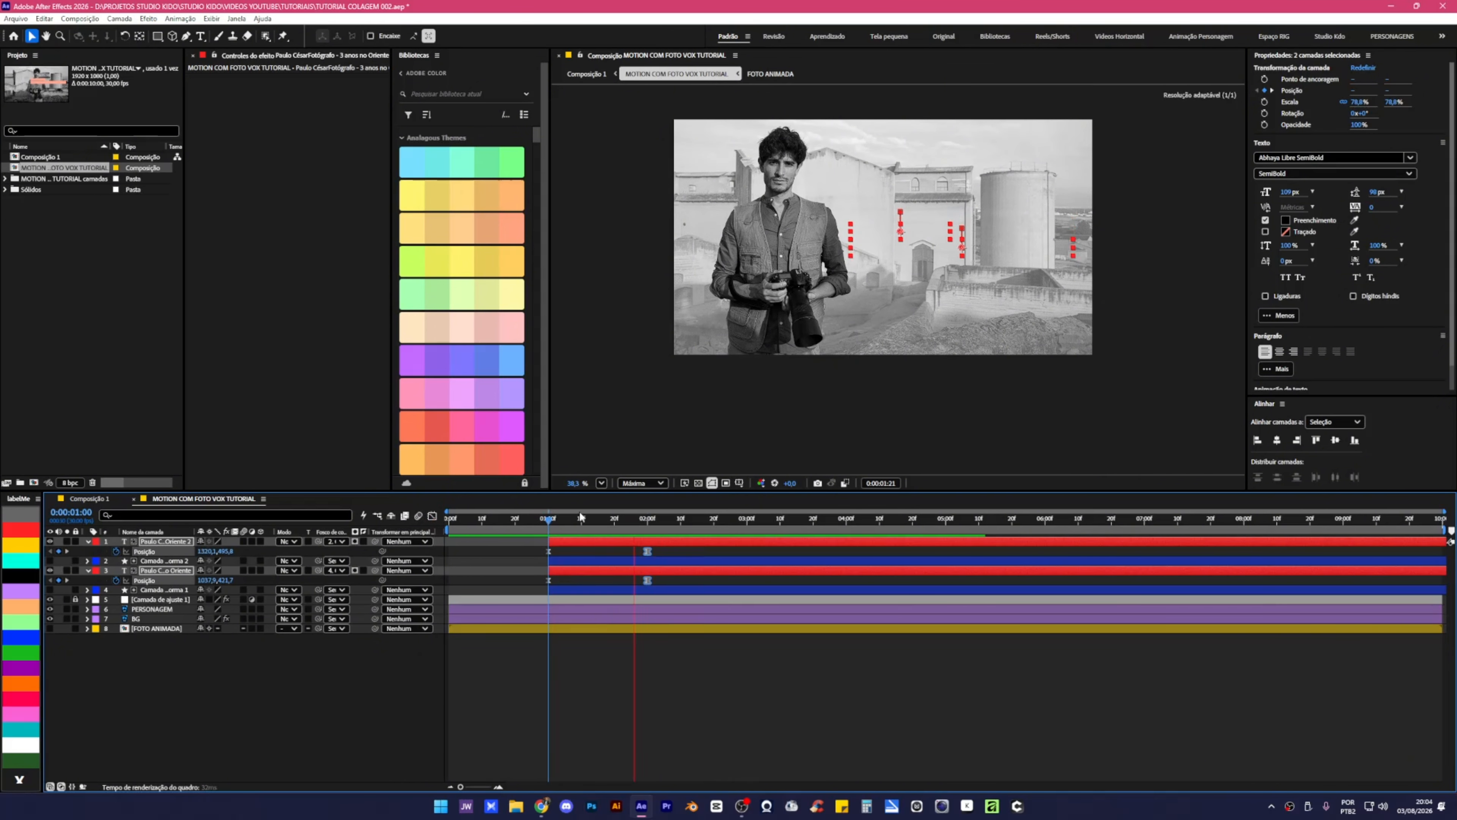
left_click(546, 519)
key("space")
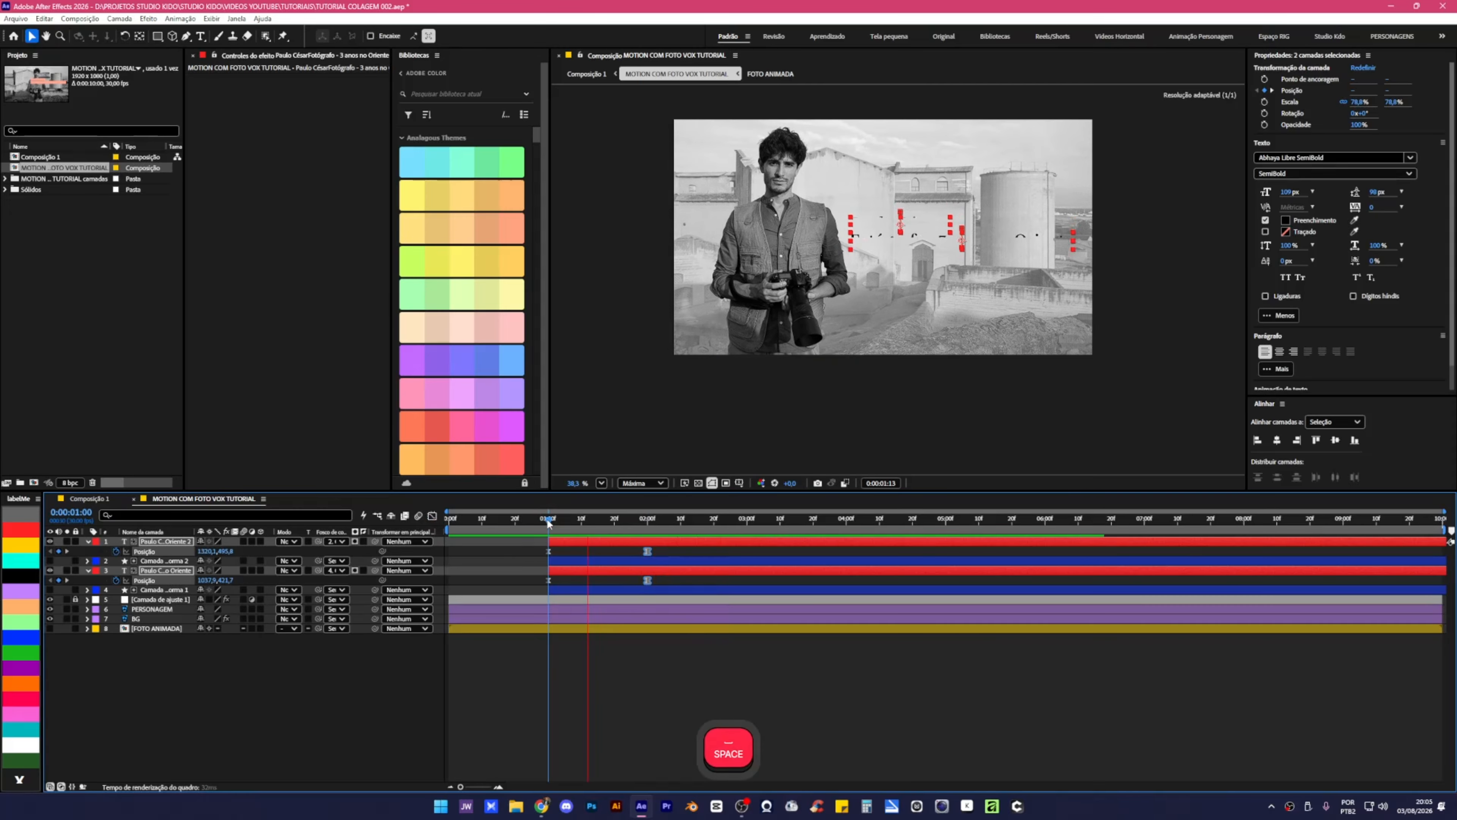
key("space")
Time-reverse the four Position keyframes so the titles slide up into place.
left_click(537, 551)
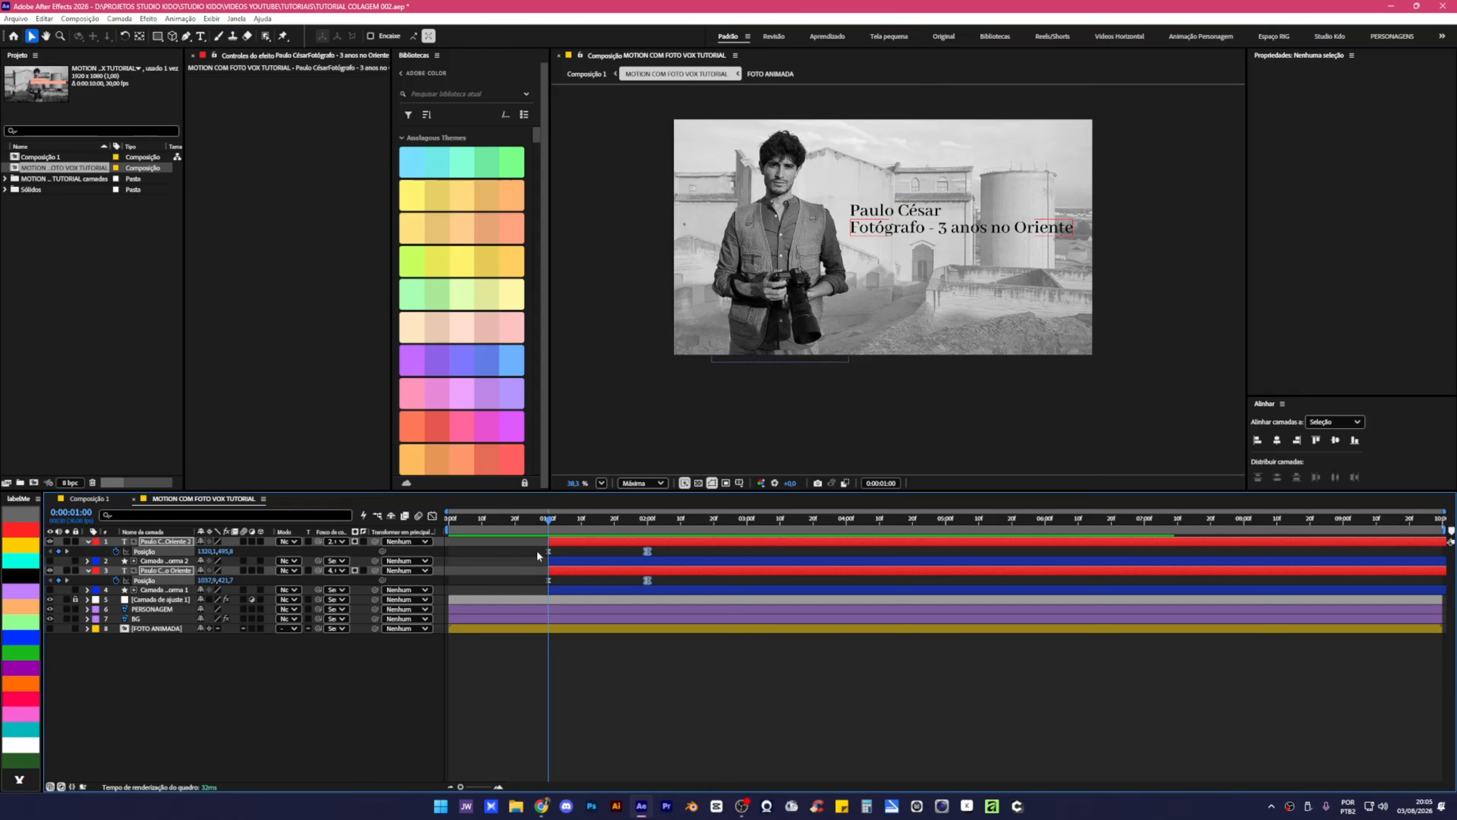
left_click_drag(537, 550, 672, 586)
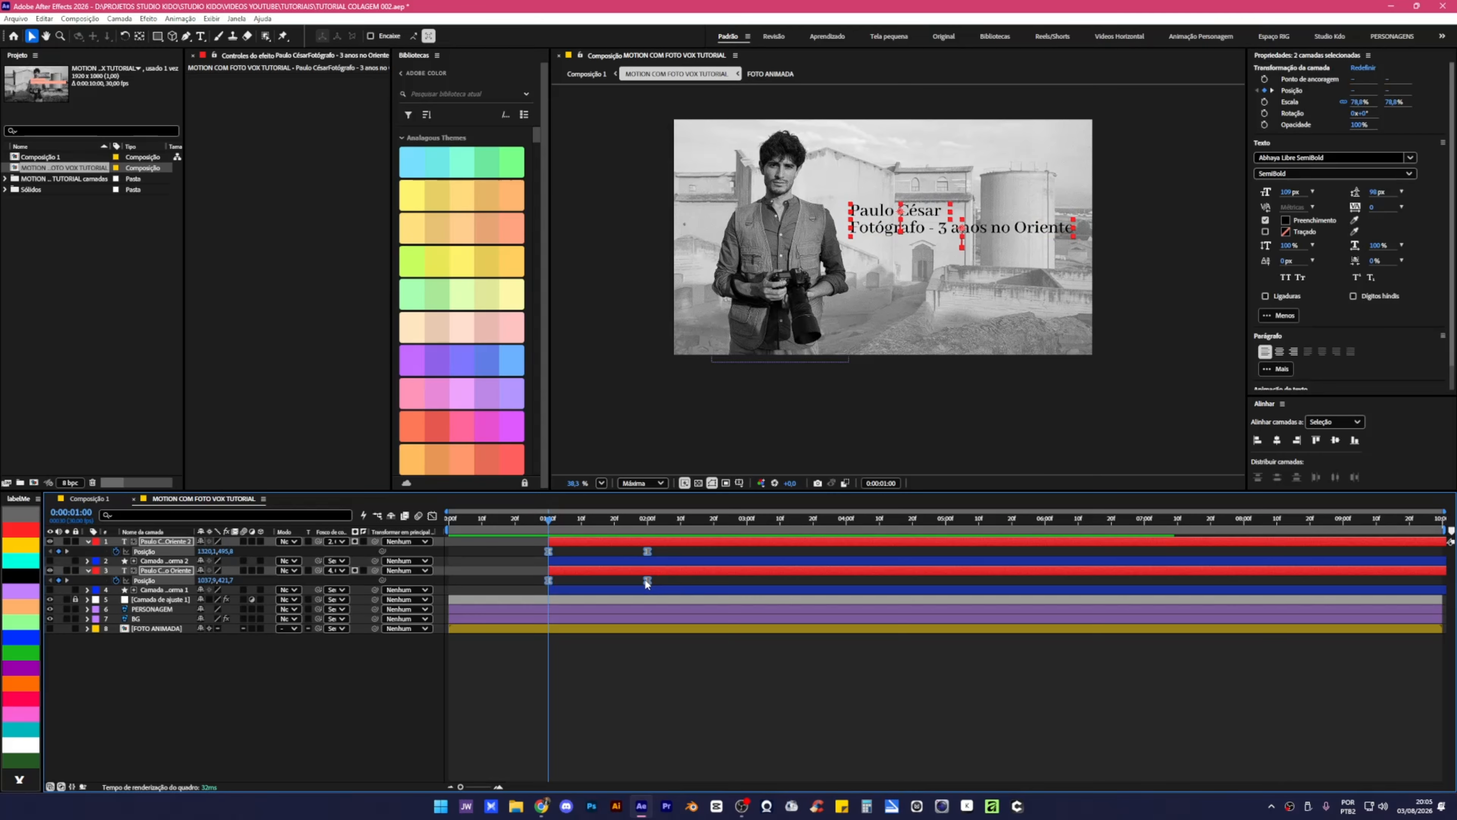
right_click(647, 580)
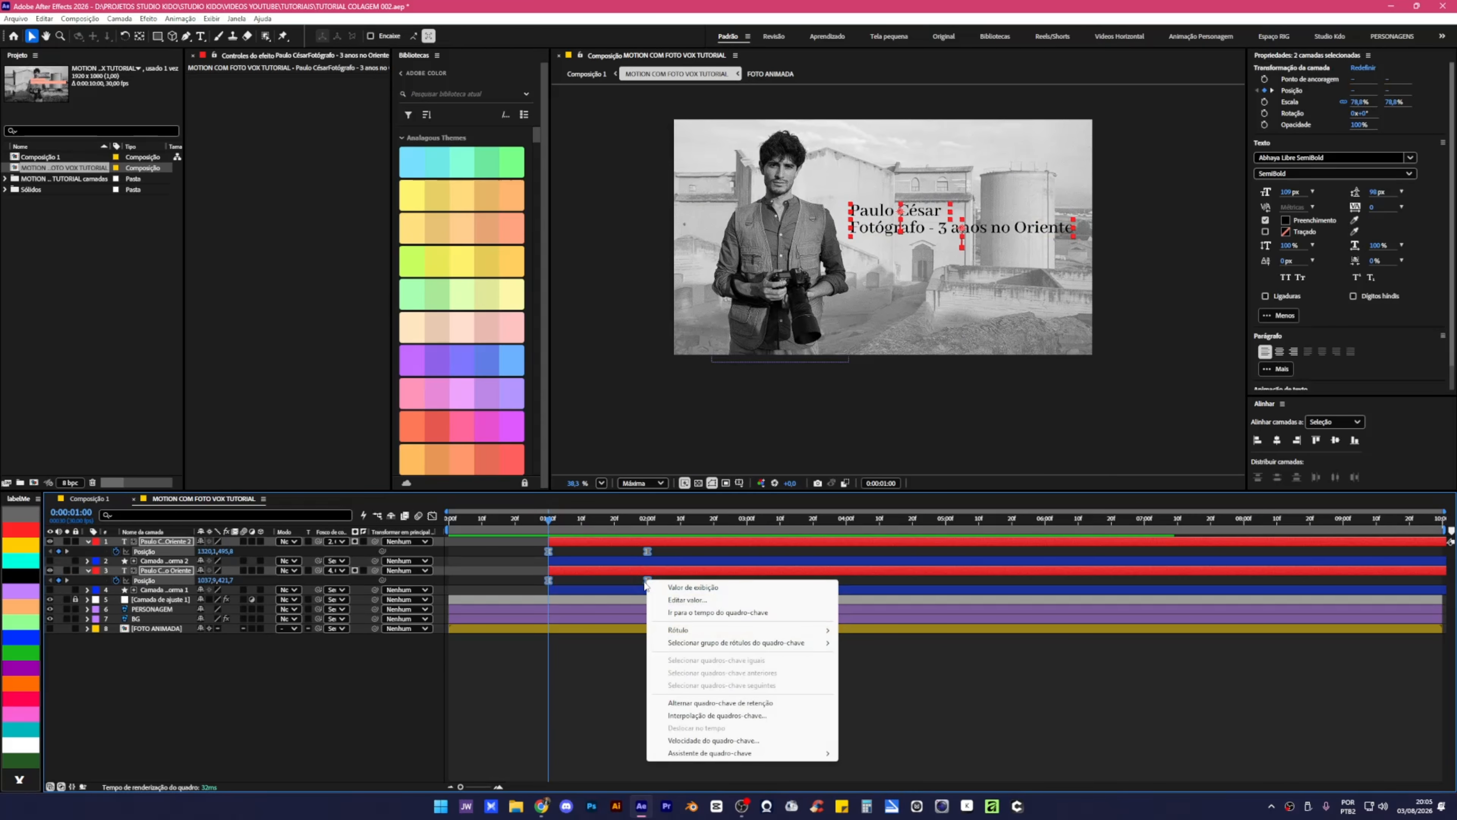
left_click_drag(664, 550, 531, 586)
right_click(648, 578)
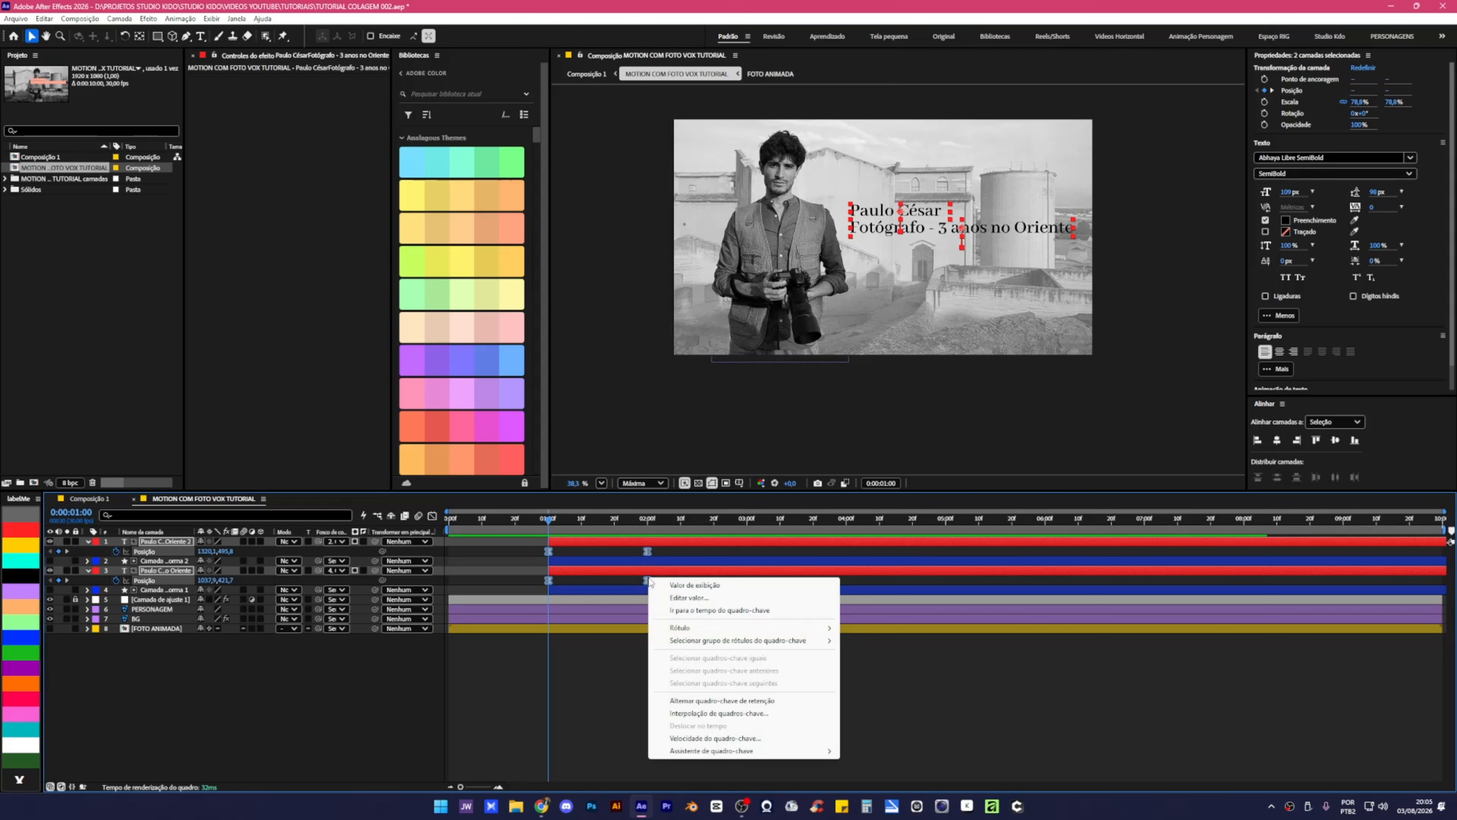
mouse_move(729, 752)
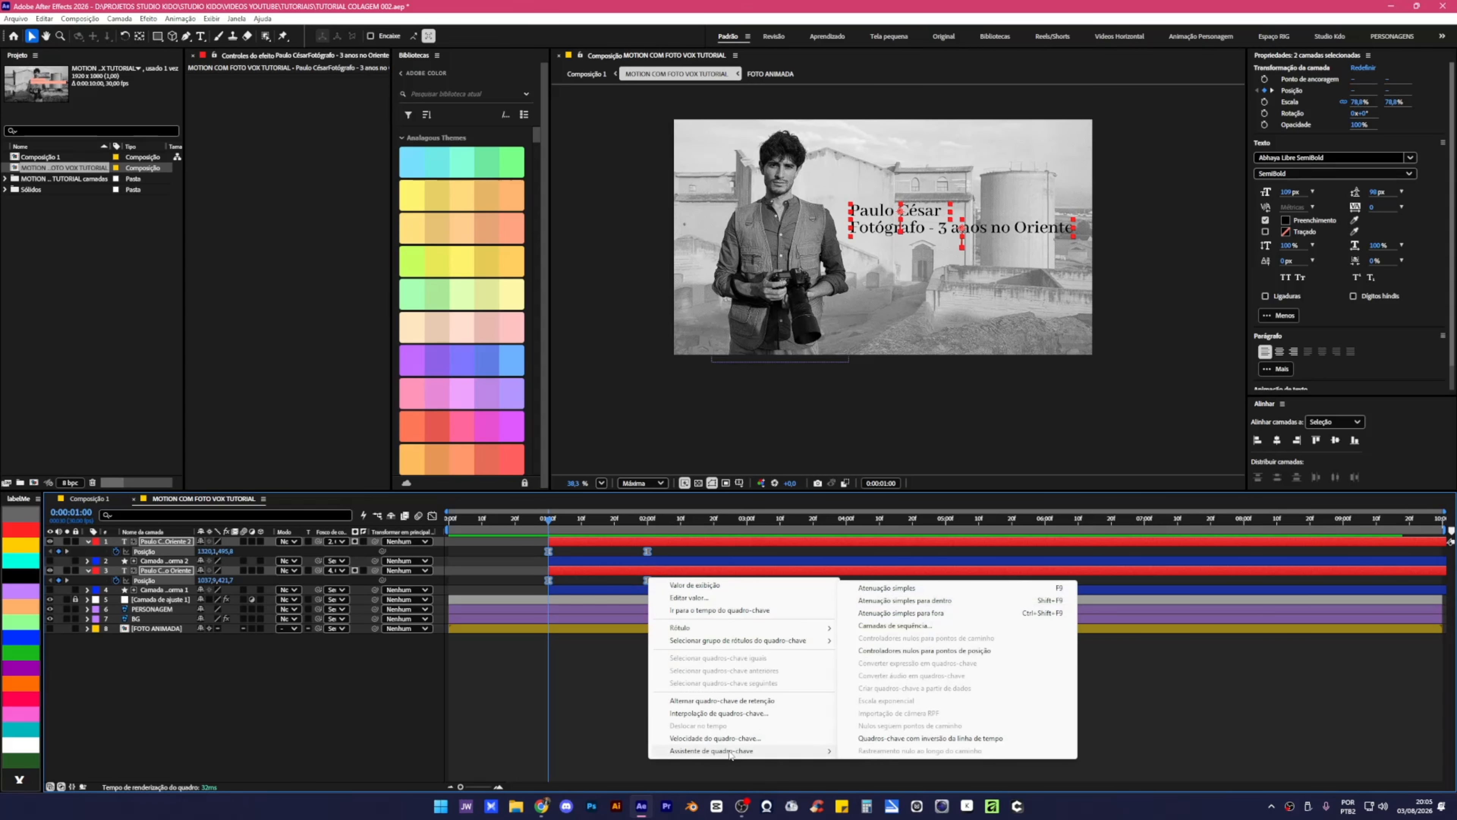
left_click(927, 739)
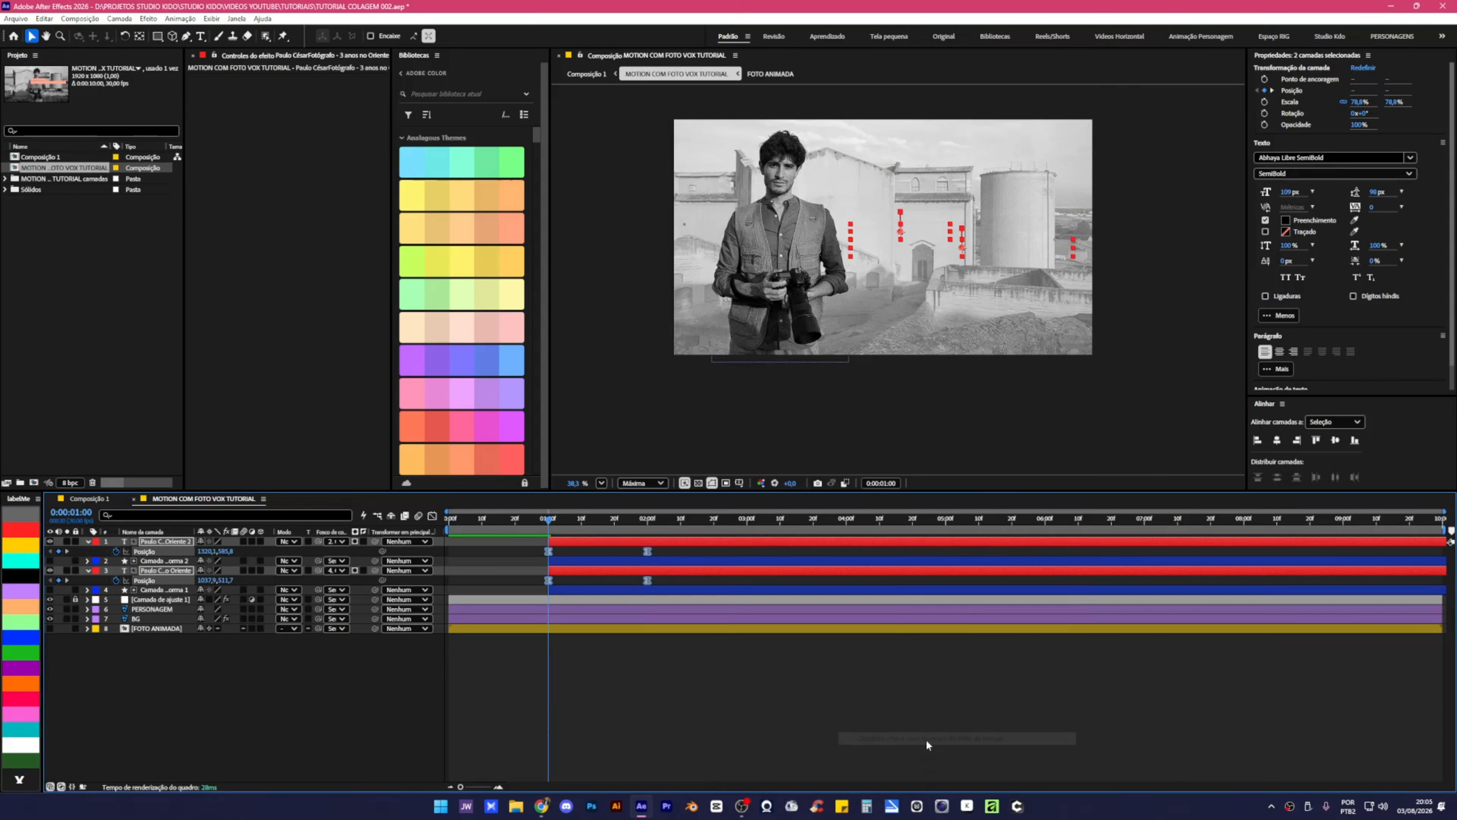
left_click(576, 661)
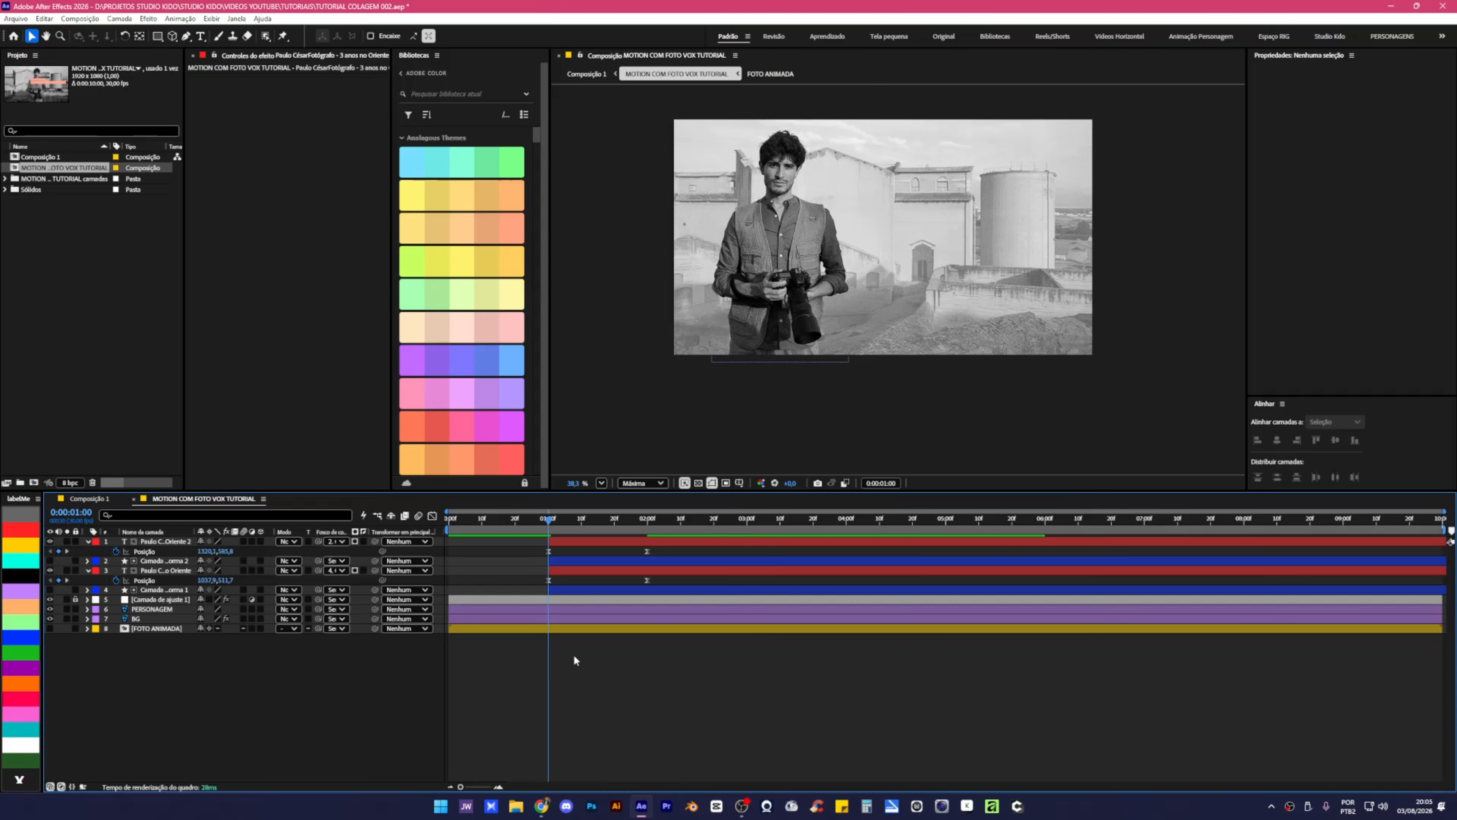
key("space")
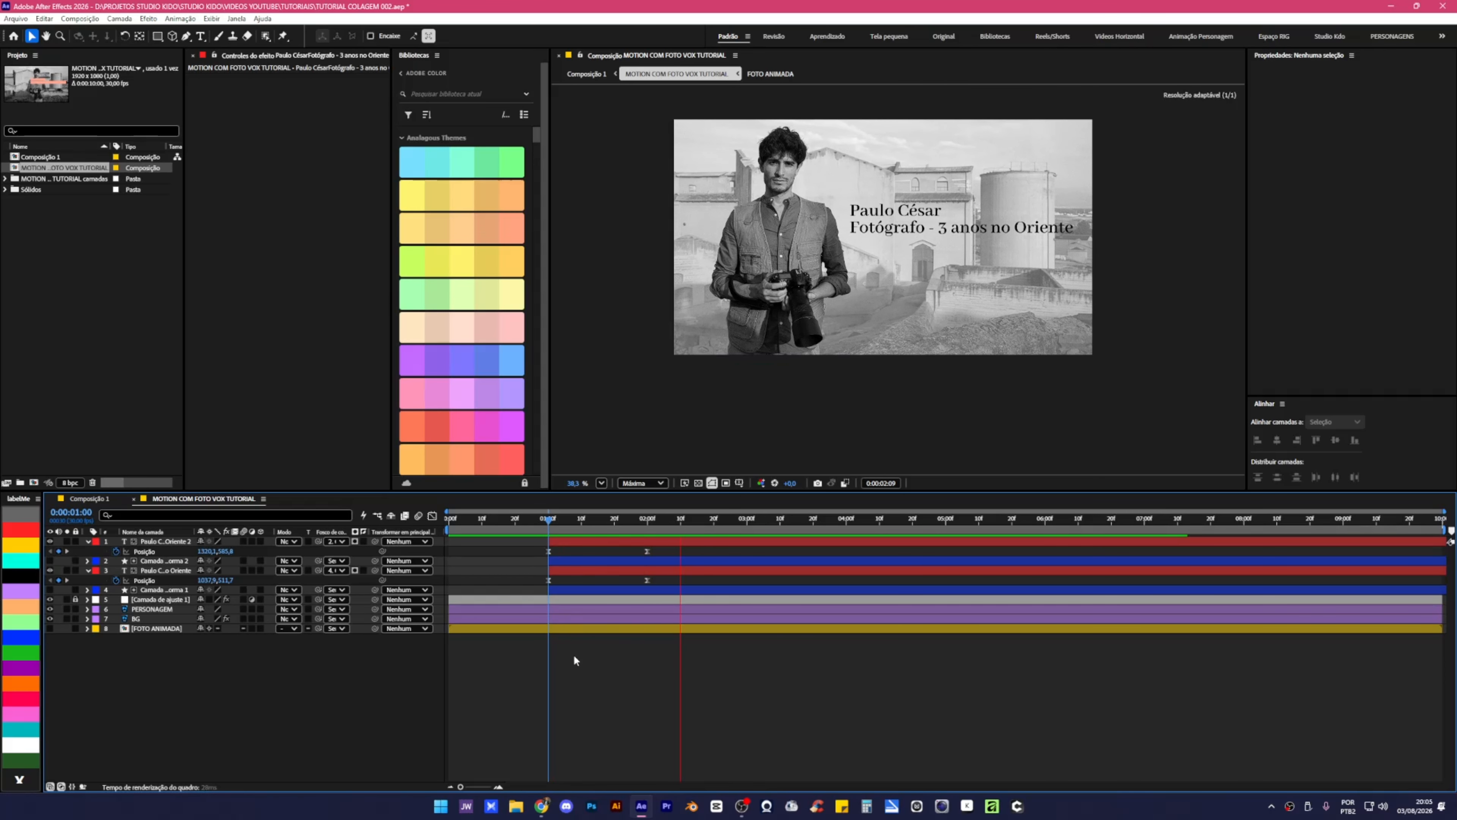
Shift the four title and shape layers earlier in time and preview from 0:21.
left_click(541, 518)
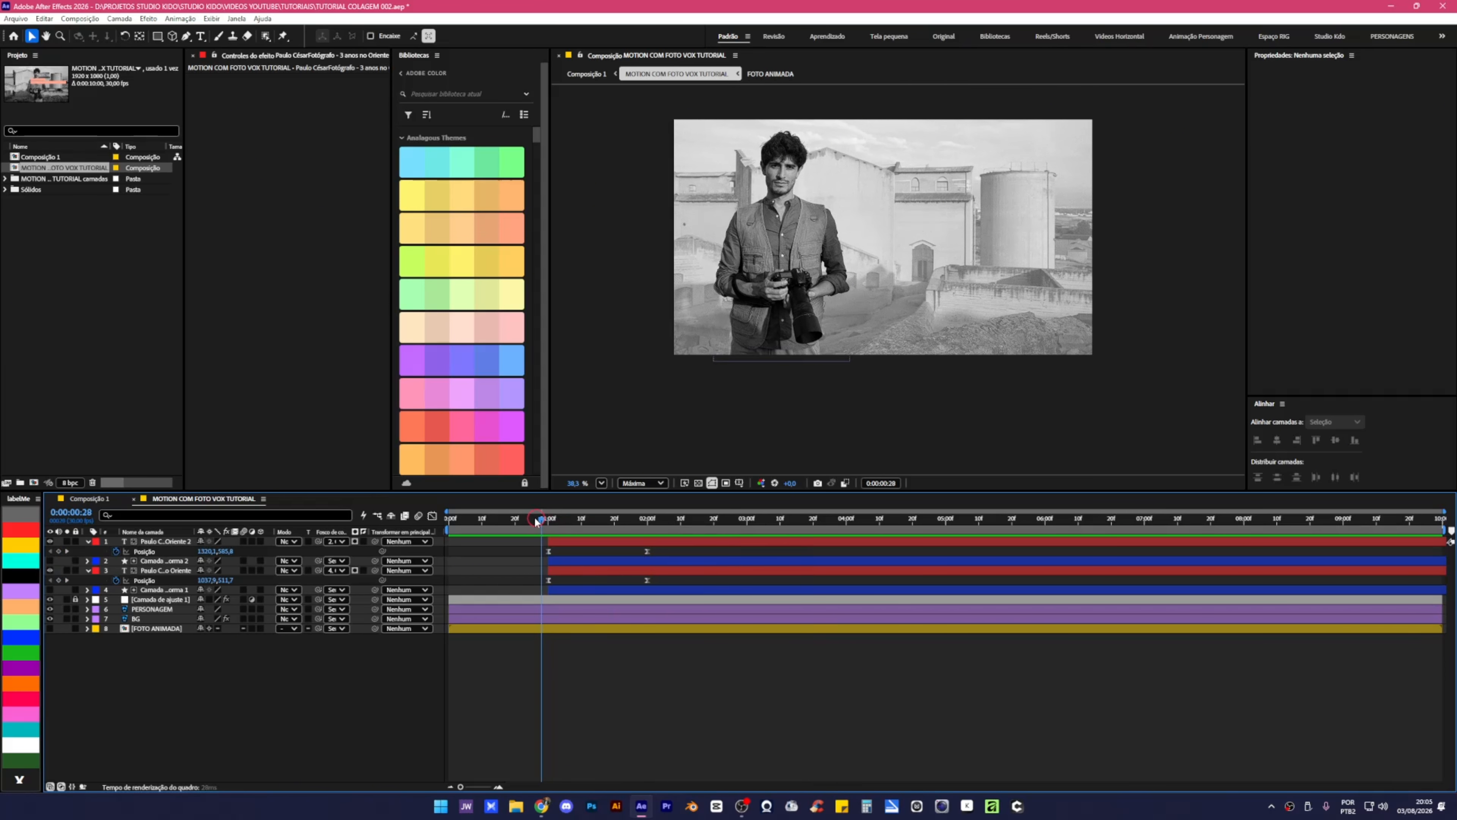
left_click_drag(536, 519, 519, 518)
key("space")
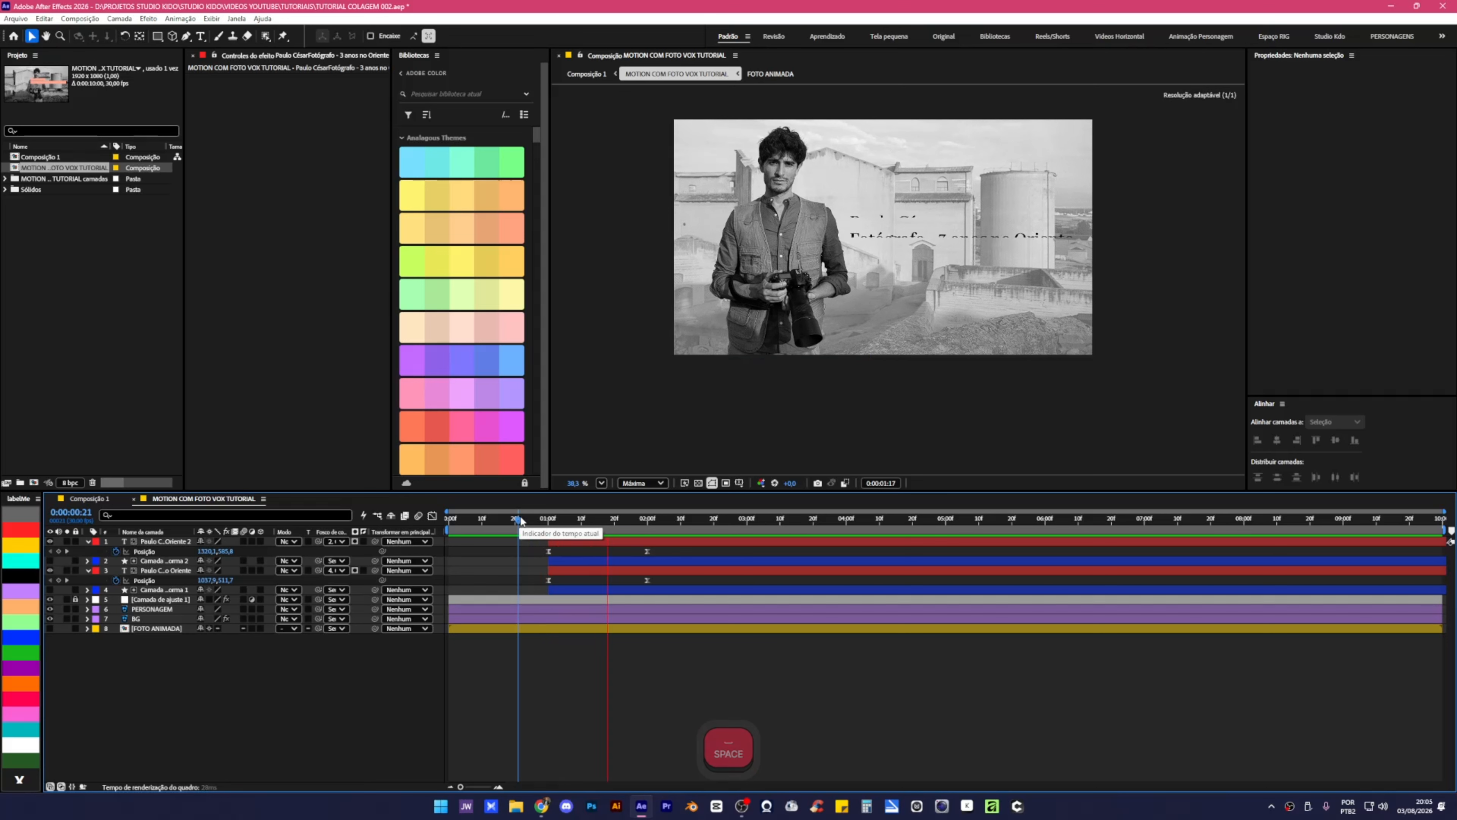
left_click_drag(526, 518, 555, 588)
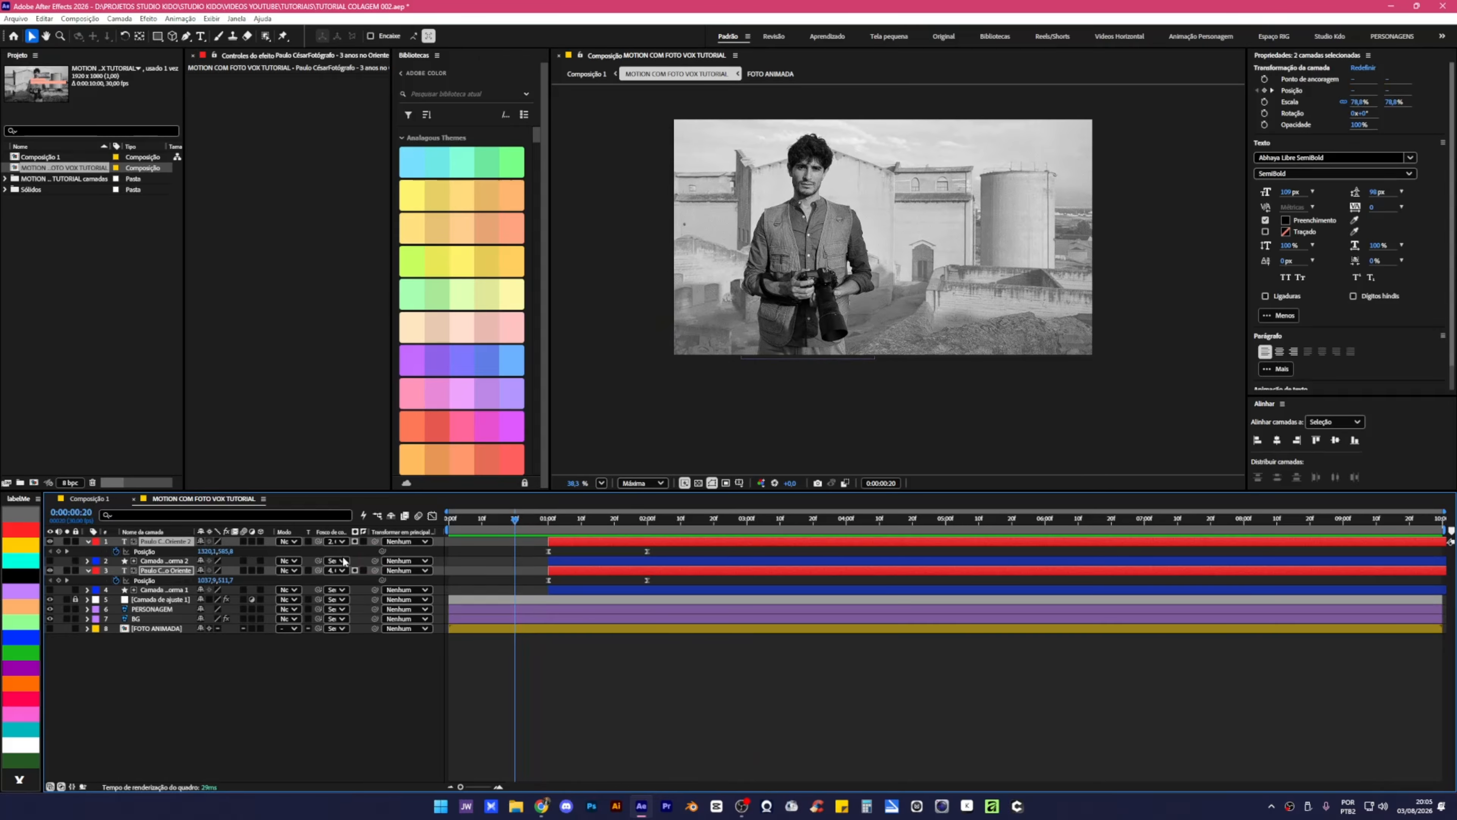
key("shift")
left_click(148, 593, "shift")
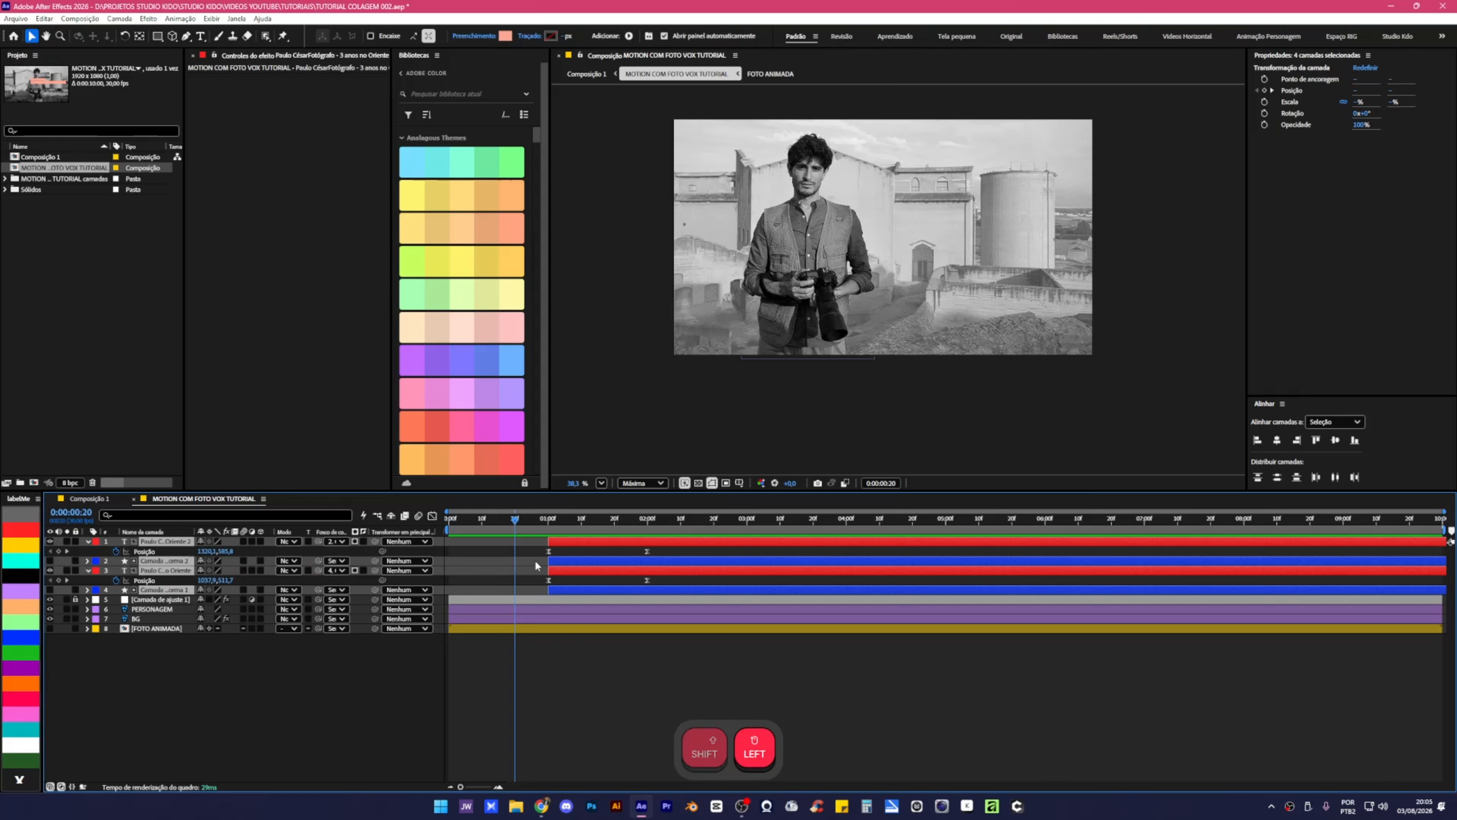
left_click_drag(566, 544, 442, 539)
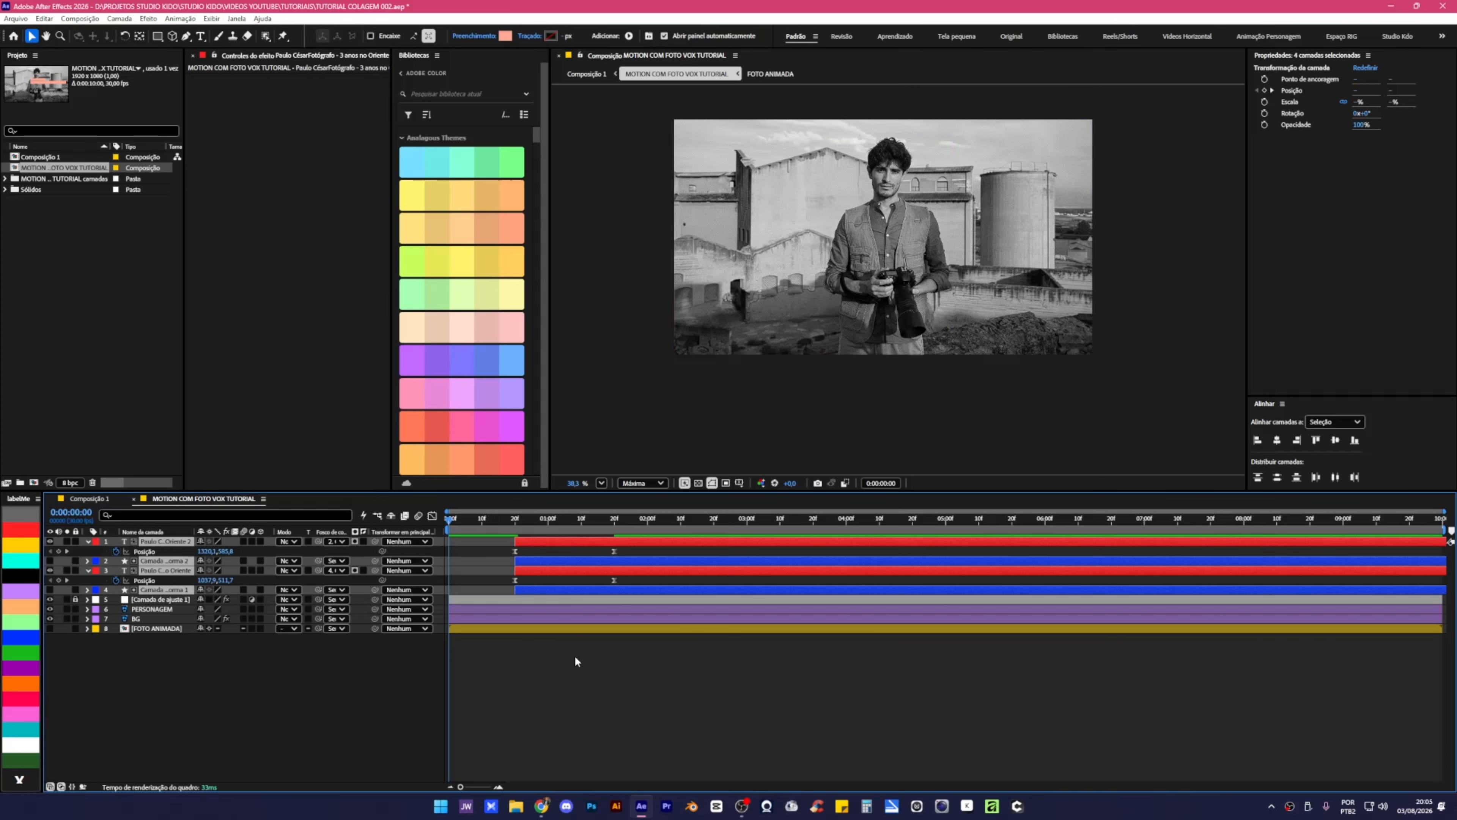
key("space")
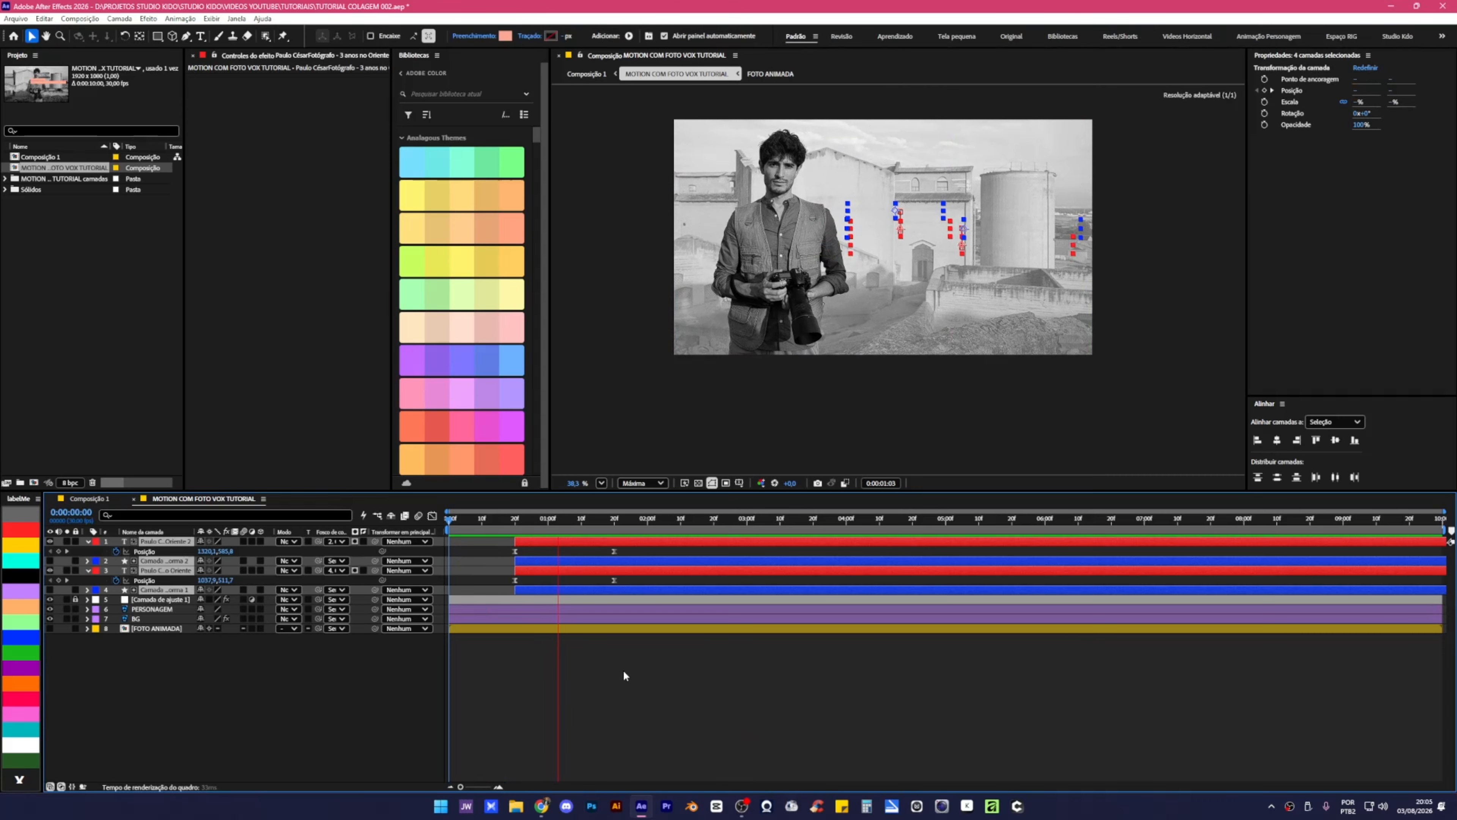
Reshape the Position speed curve: ease out the first keyframe, lengthen the ease into the last.
left_click_drag(627, 547, 613, 584)
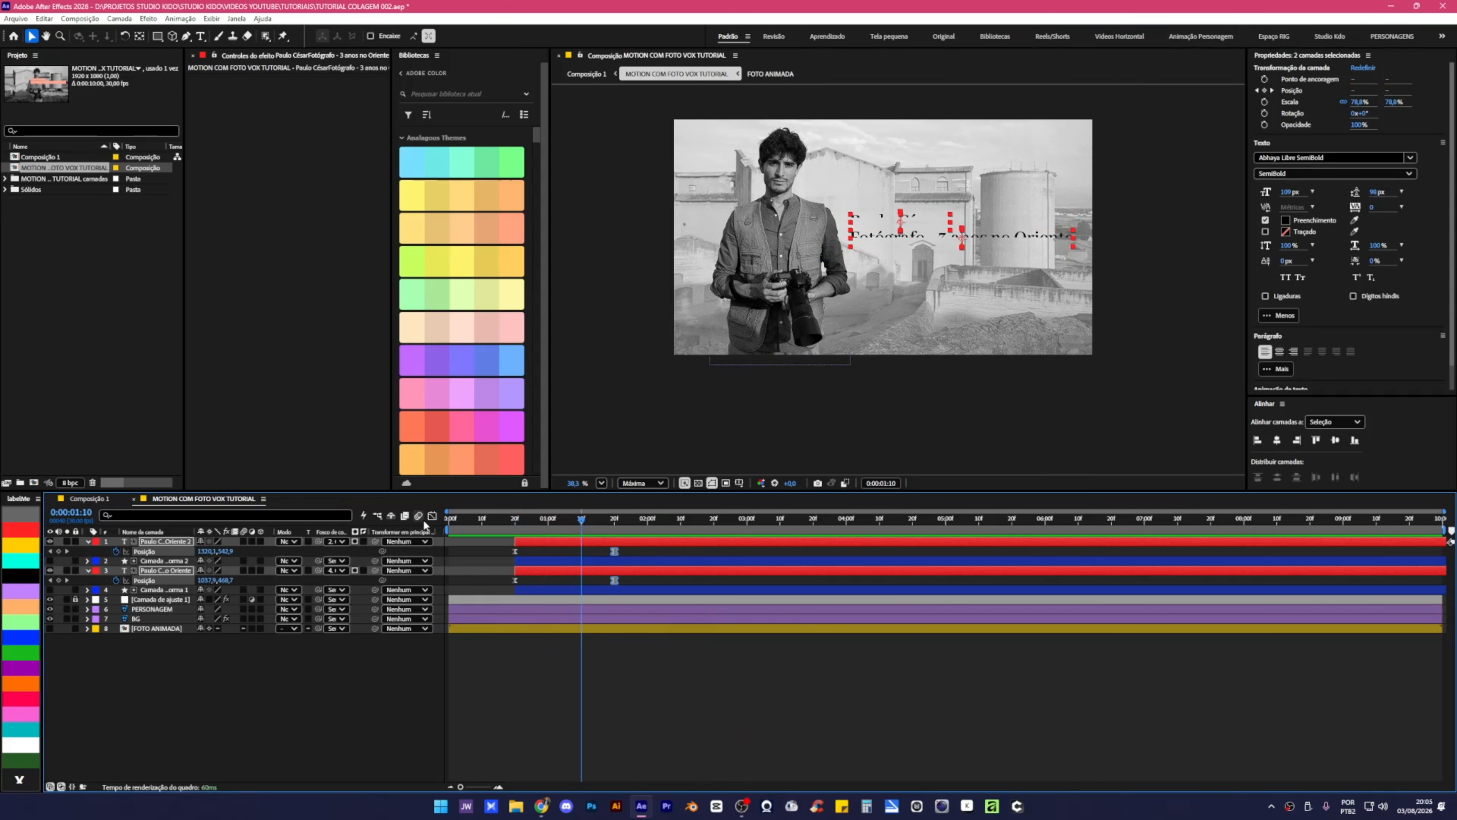
left_click(433, 516)
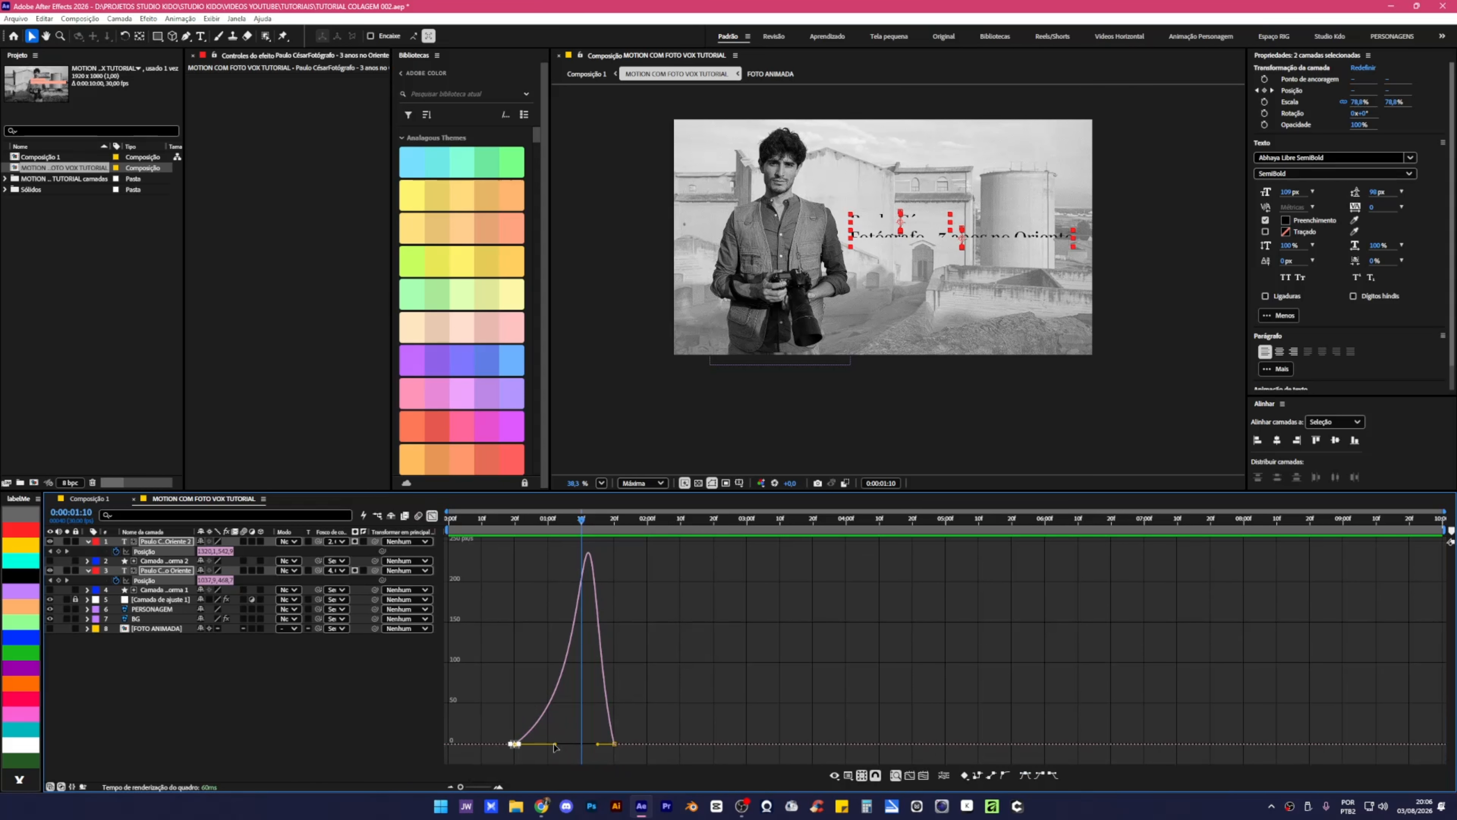
left_click_drag(554, 746, 523, 748)
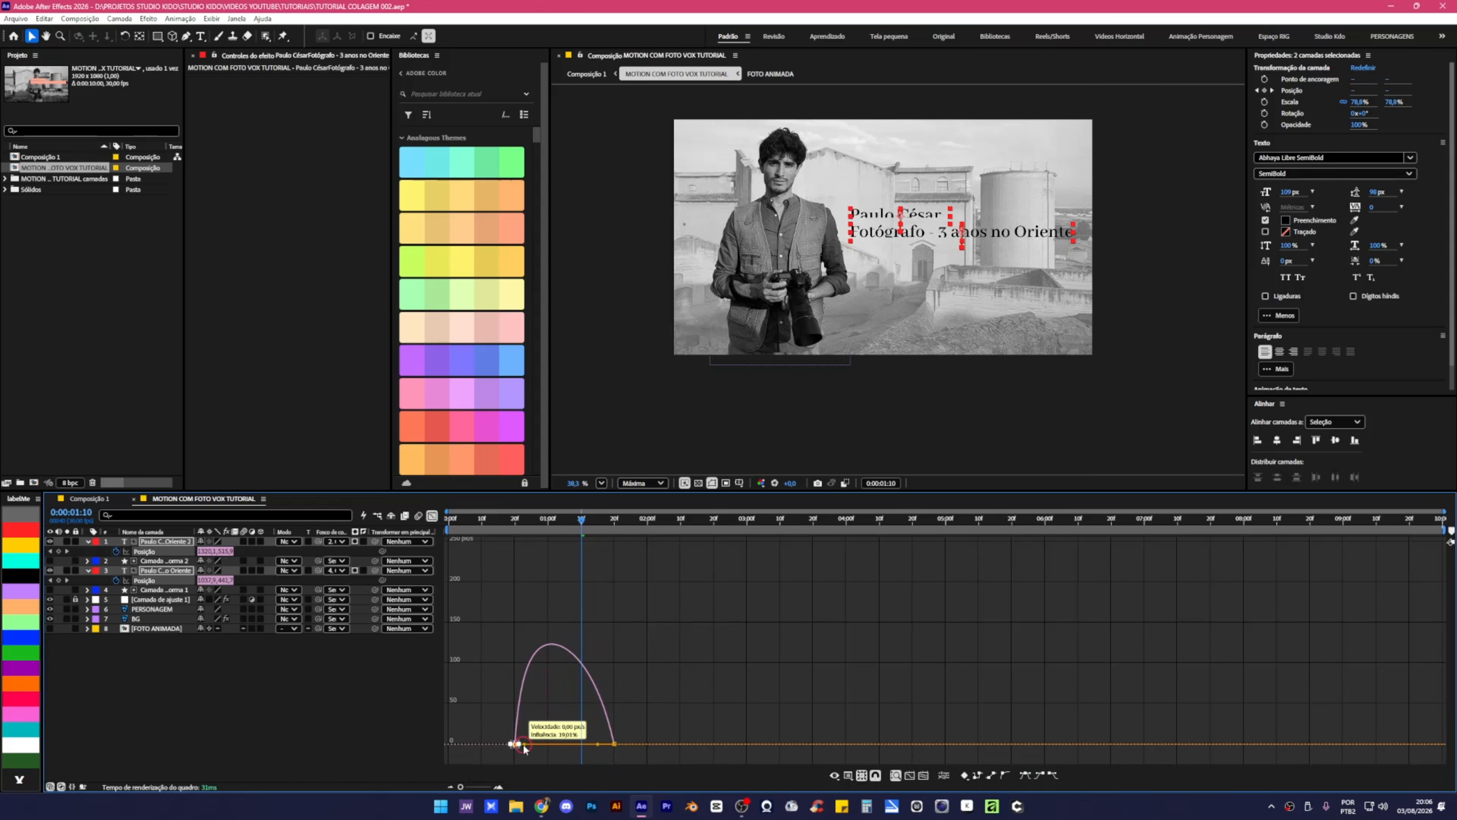
left_click_drag(658, 713, 546, 744)
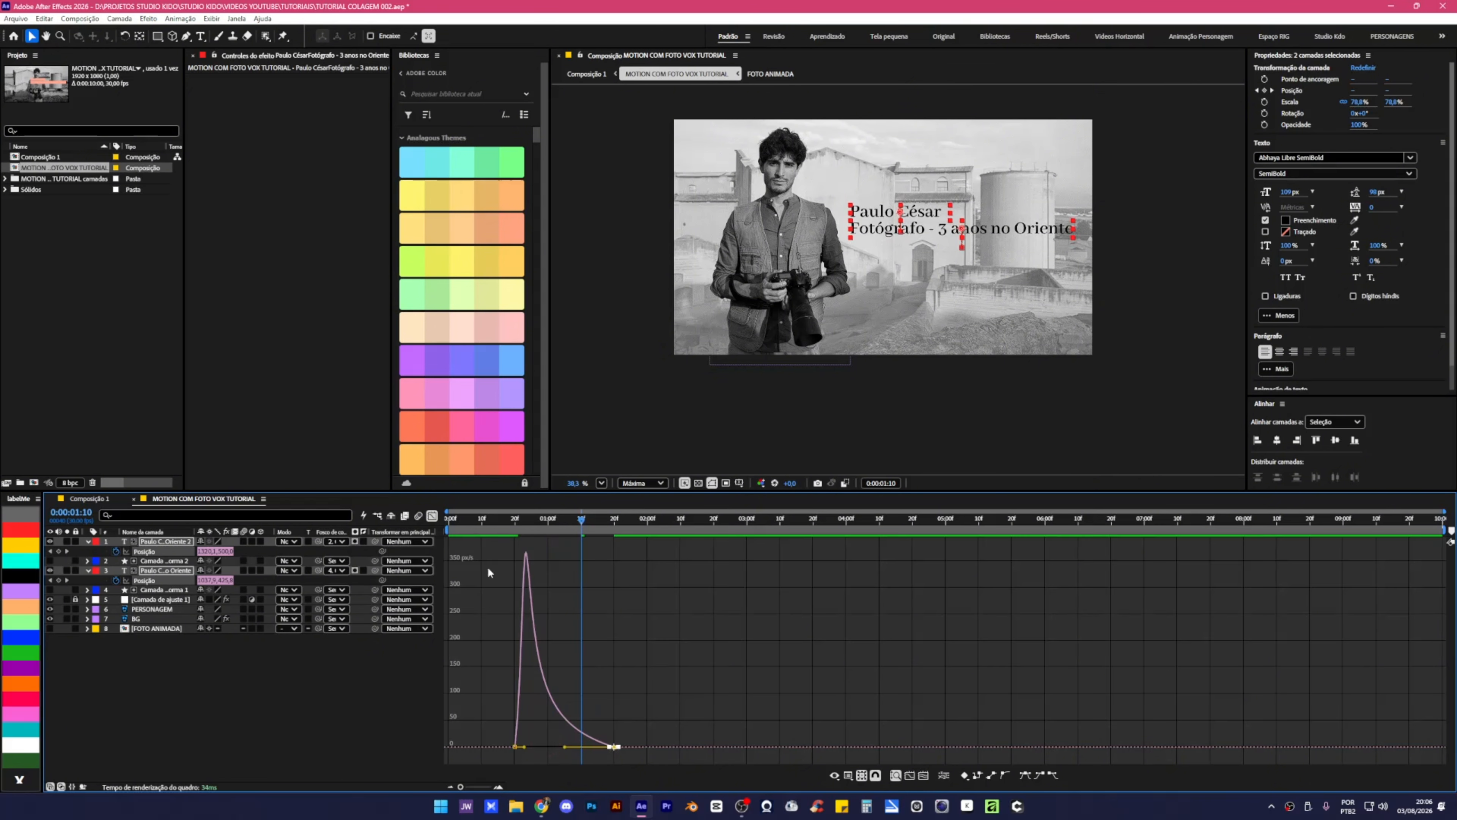
left_click(432, 517)
left_click(517, 523)
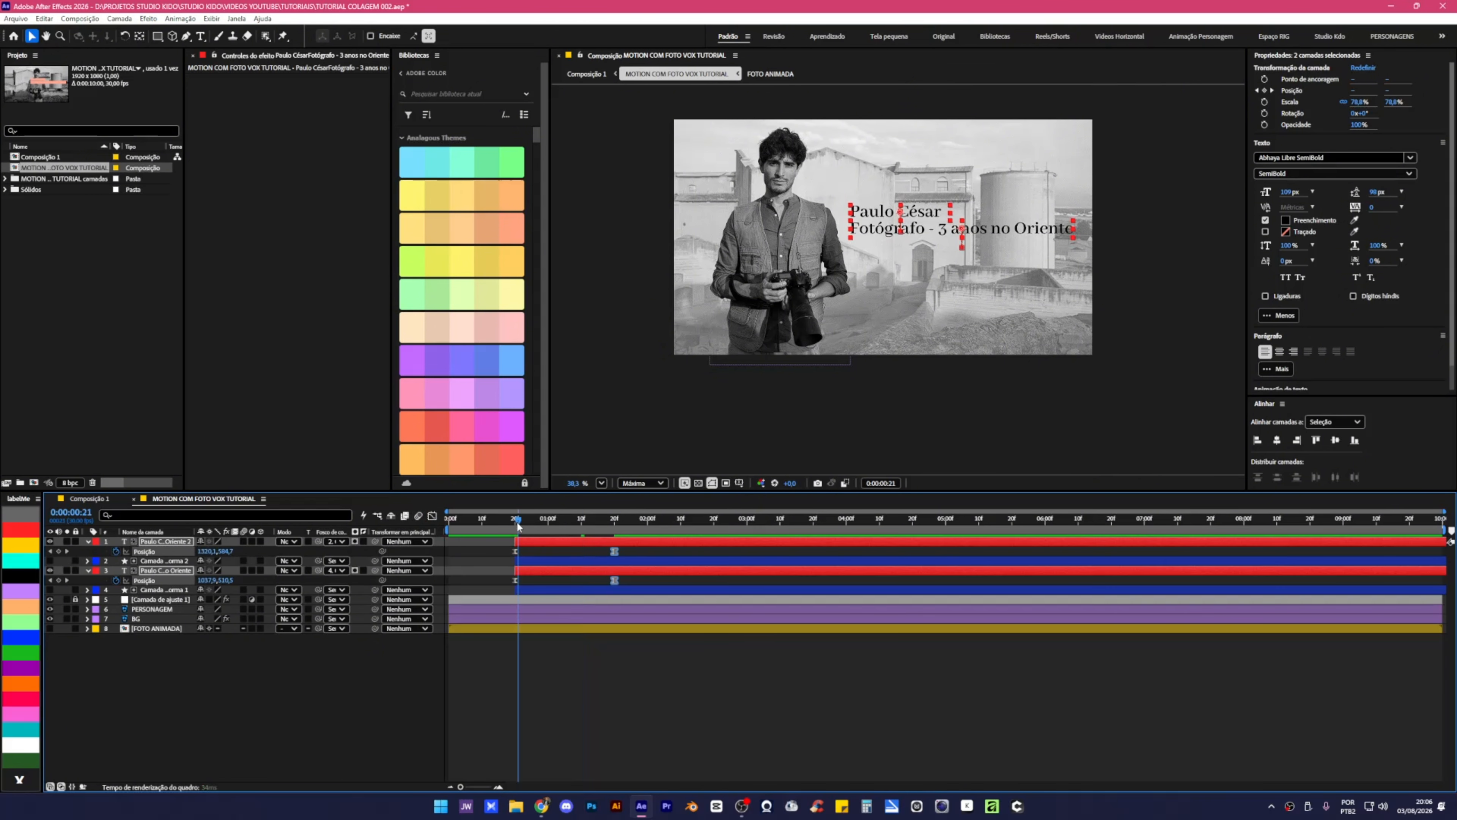
key("space")
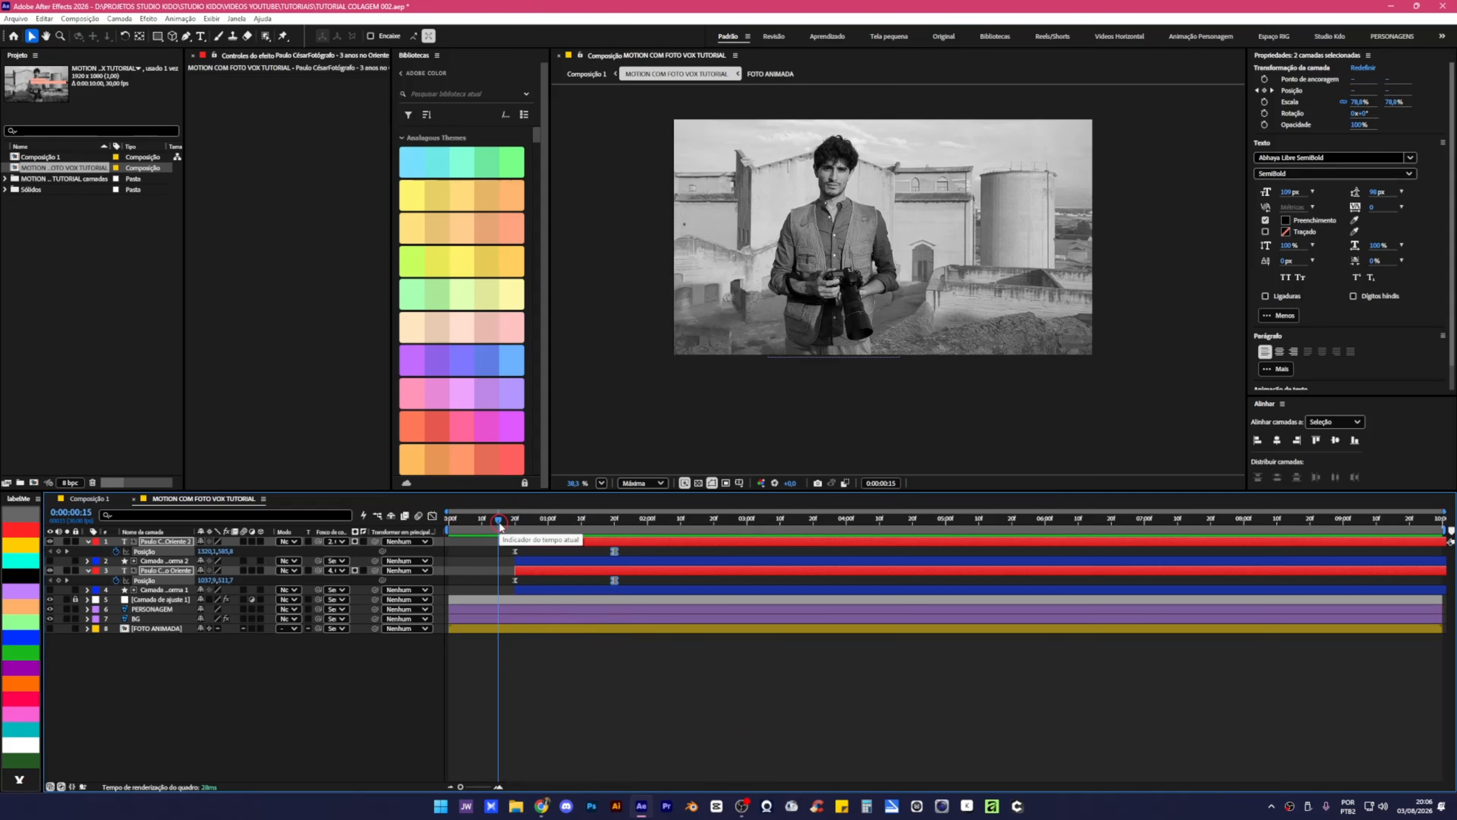
key("space")
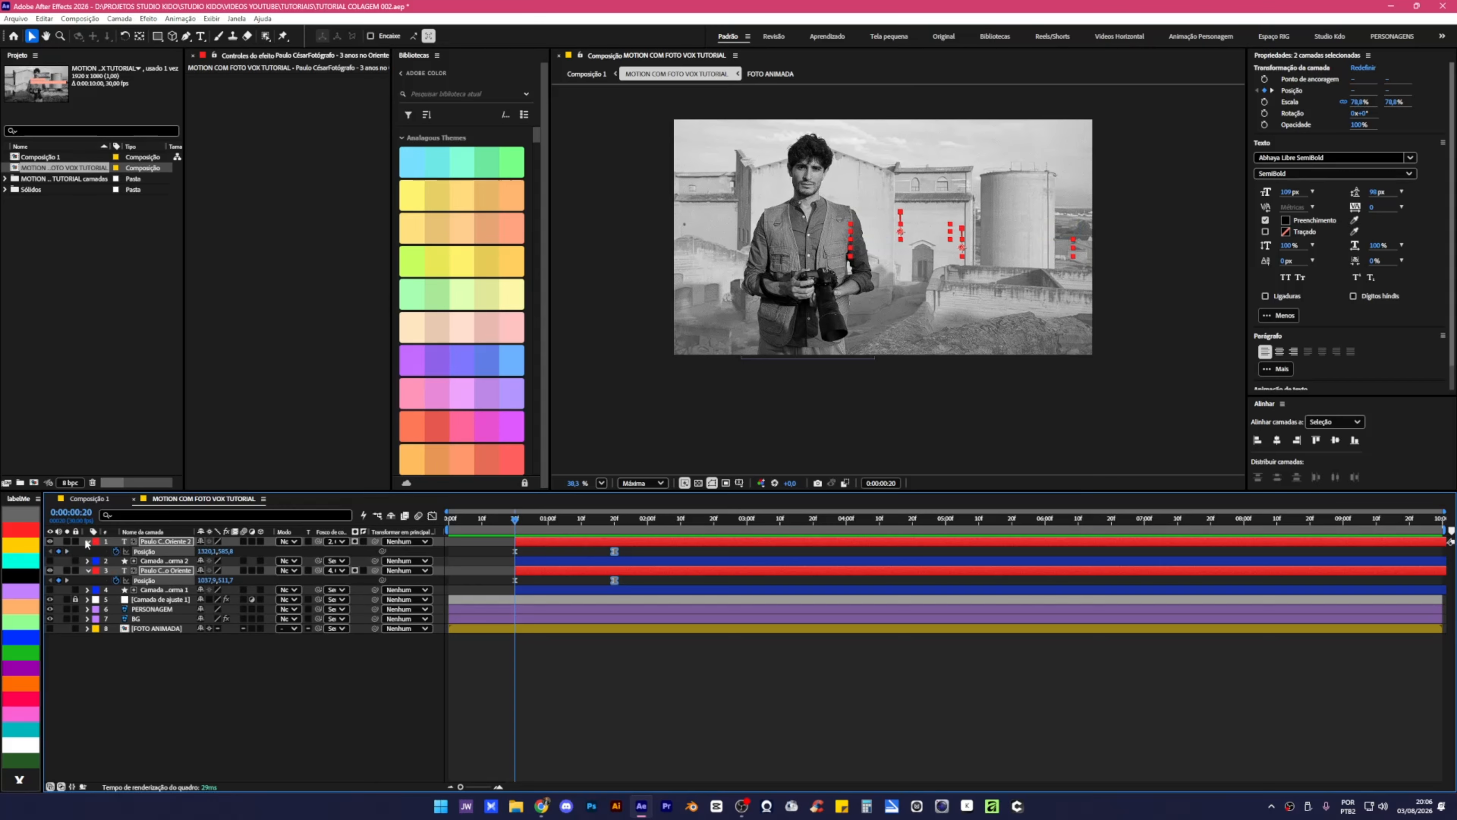
Trim the copied title text layer and its shape layer to begin at 0:00:00:24.
left_click(87, 541)
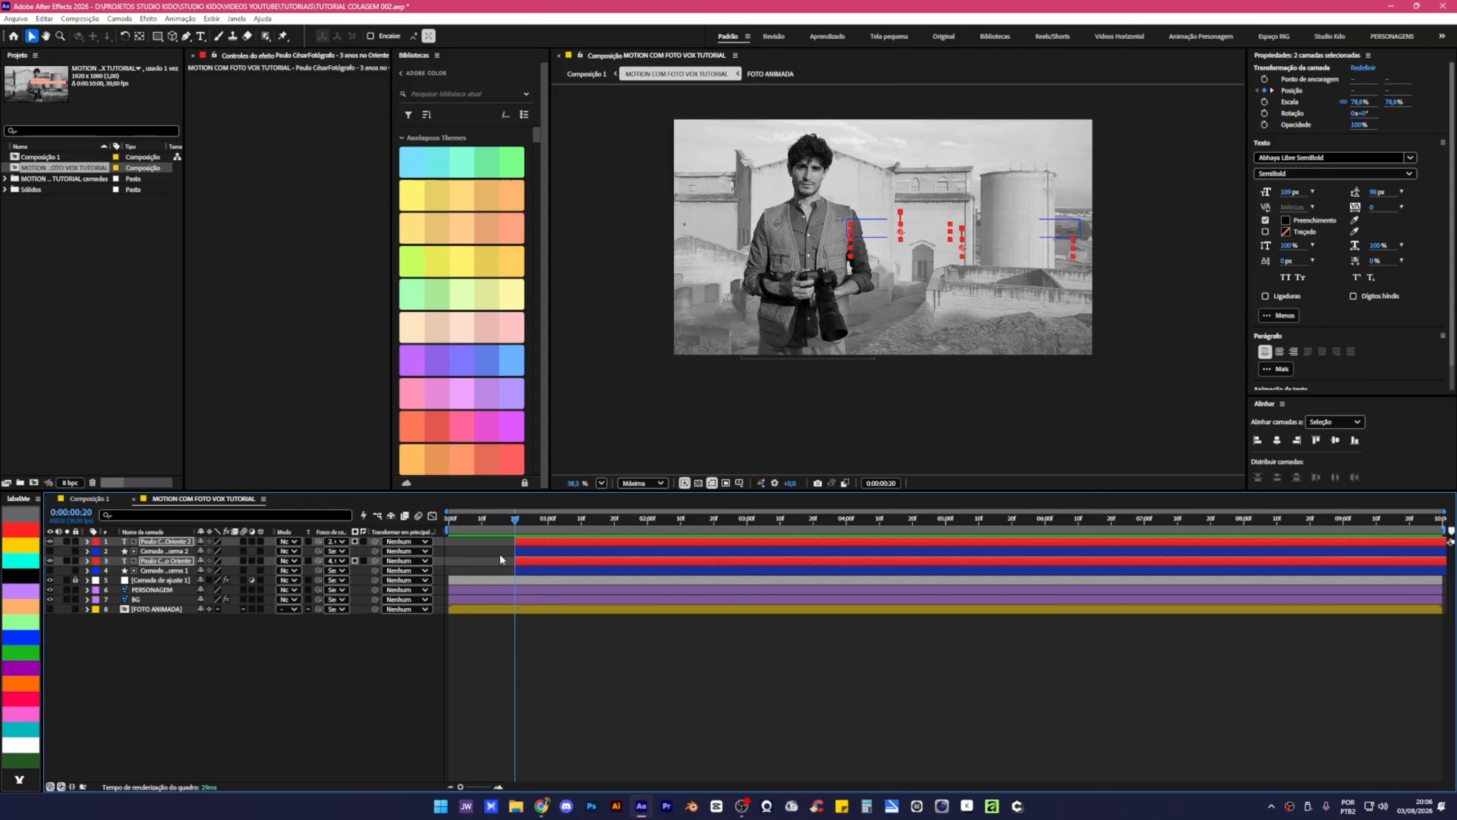
left_click(178, 542)
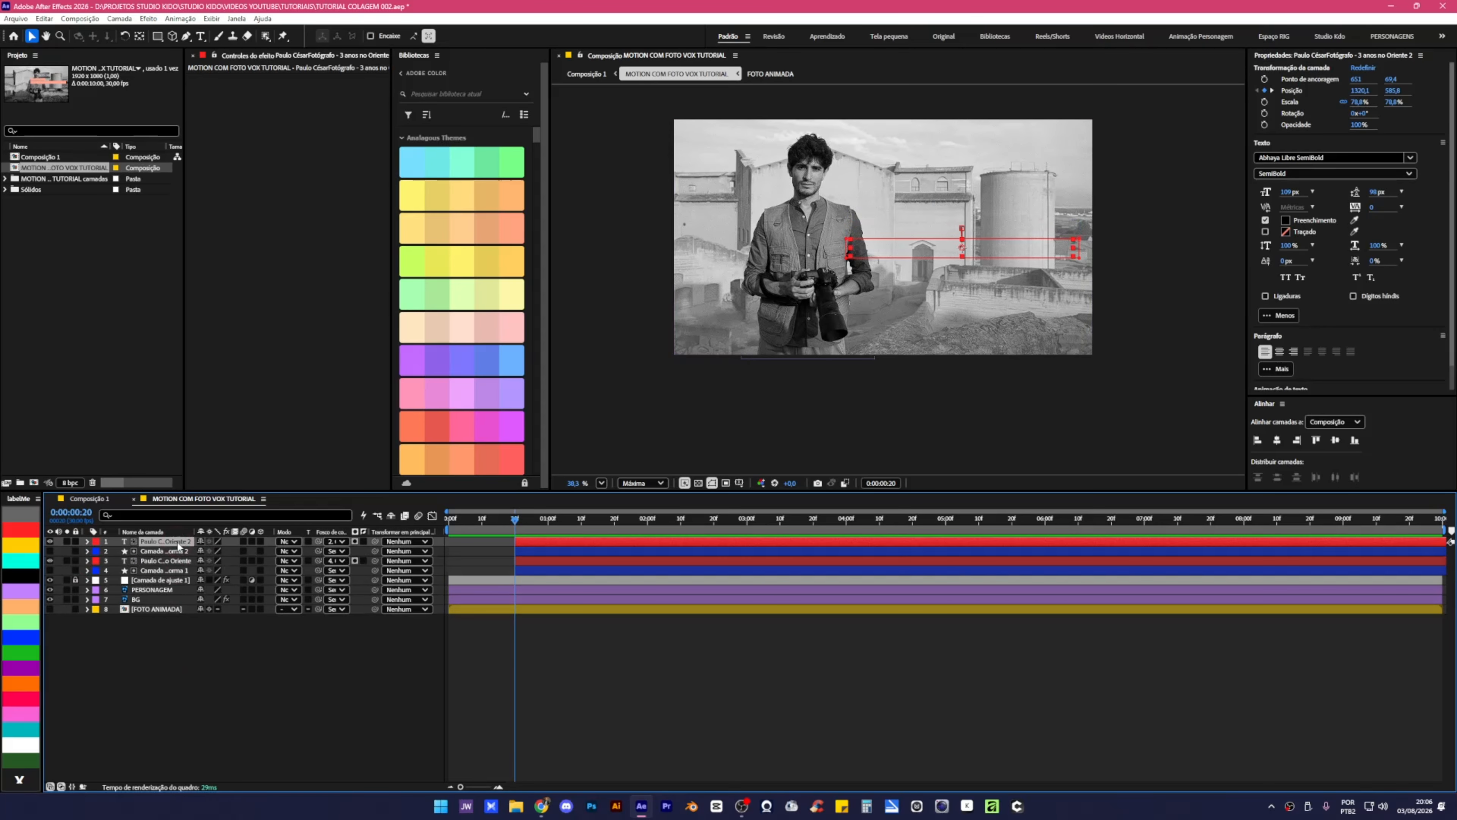
left_click(165, 560)
left_click(169, 565, "ctrl")
key("ctrl+Right")
key("ctrl+Right")
key("ctrl+Right")
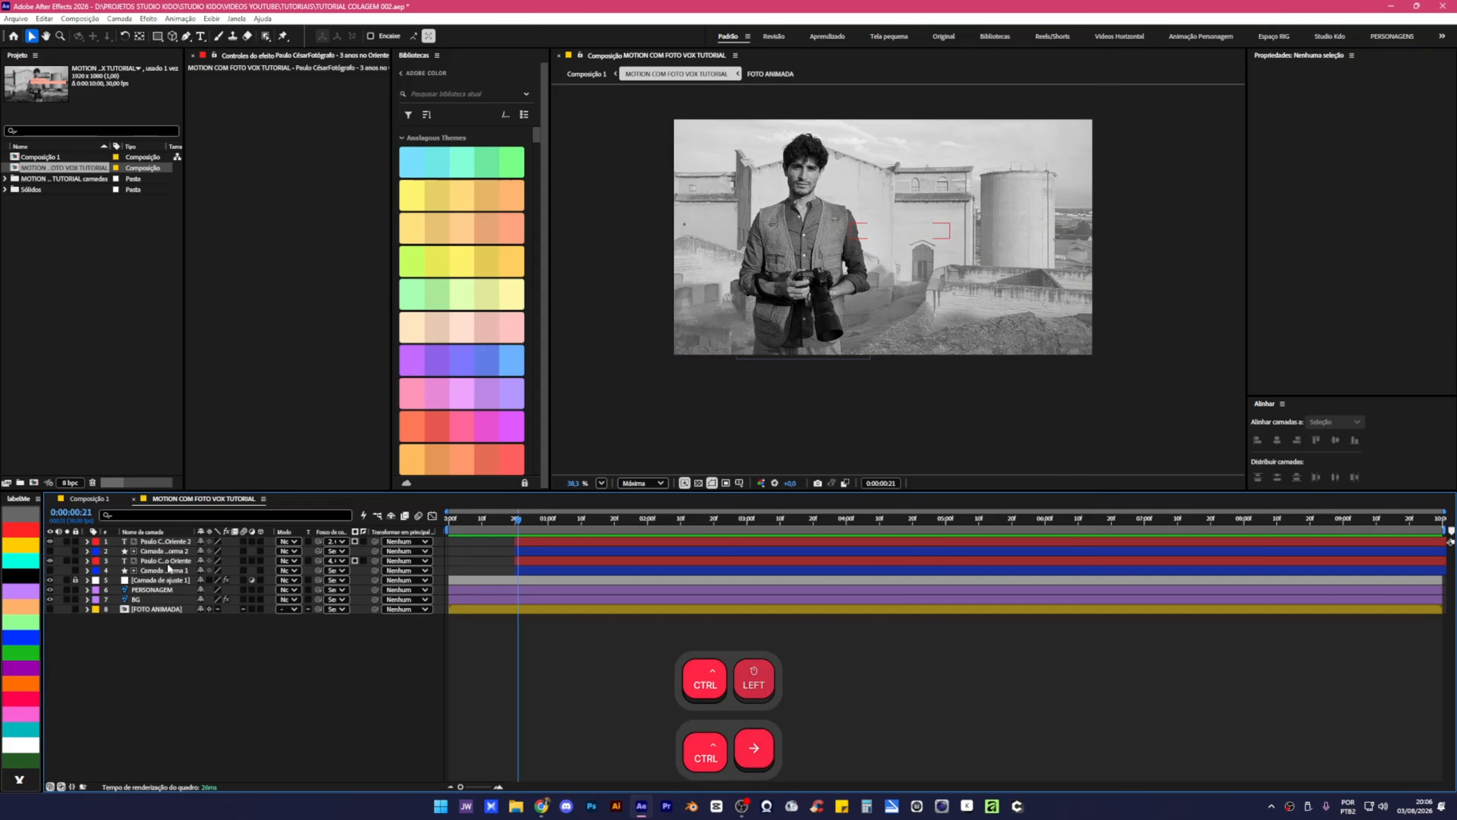
key("ctrl+Right")
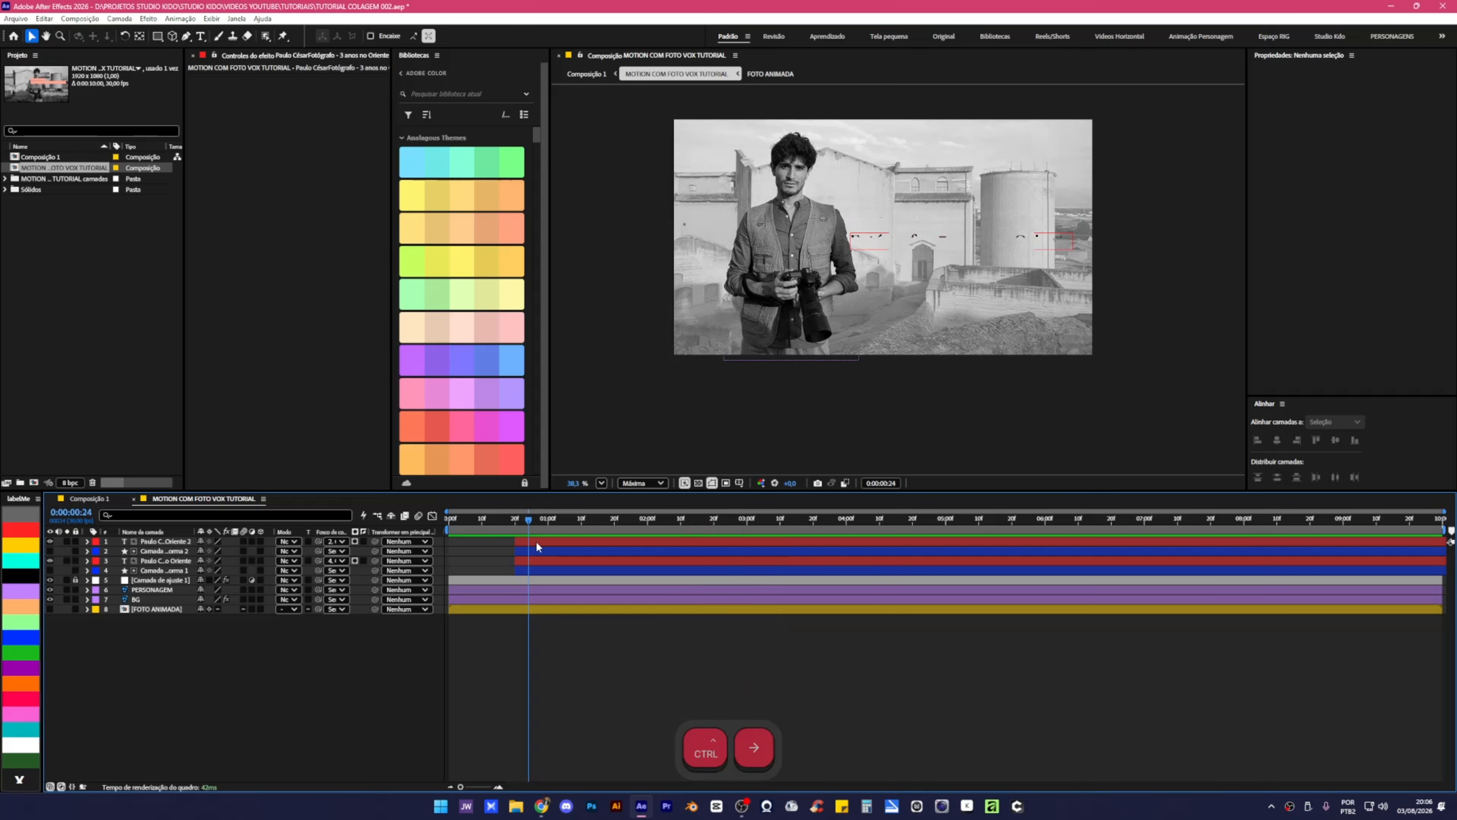
left_click(536, 541, "ctrl")
left_click(539, 550, "ctrl")
key("alt+bracketleft")
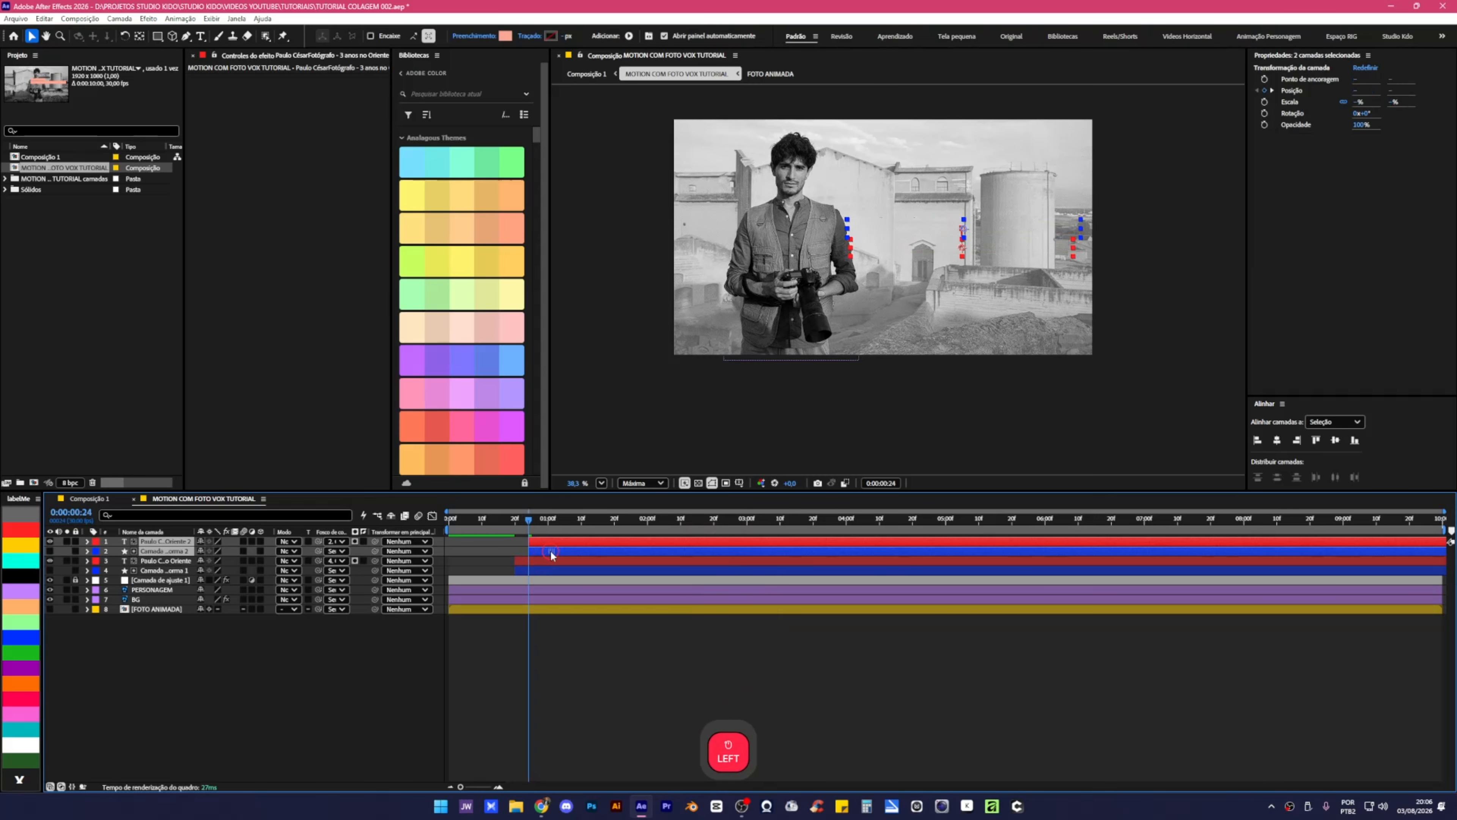
Preview the staggered title text from 0:00:00:17.
left_click(549, 641)
left_click(504, 523)
key("space")
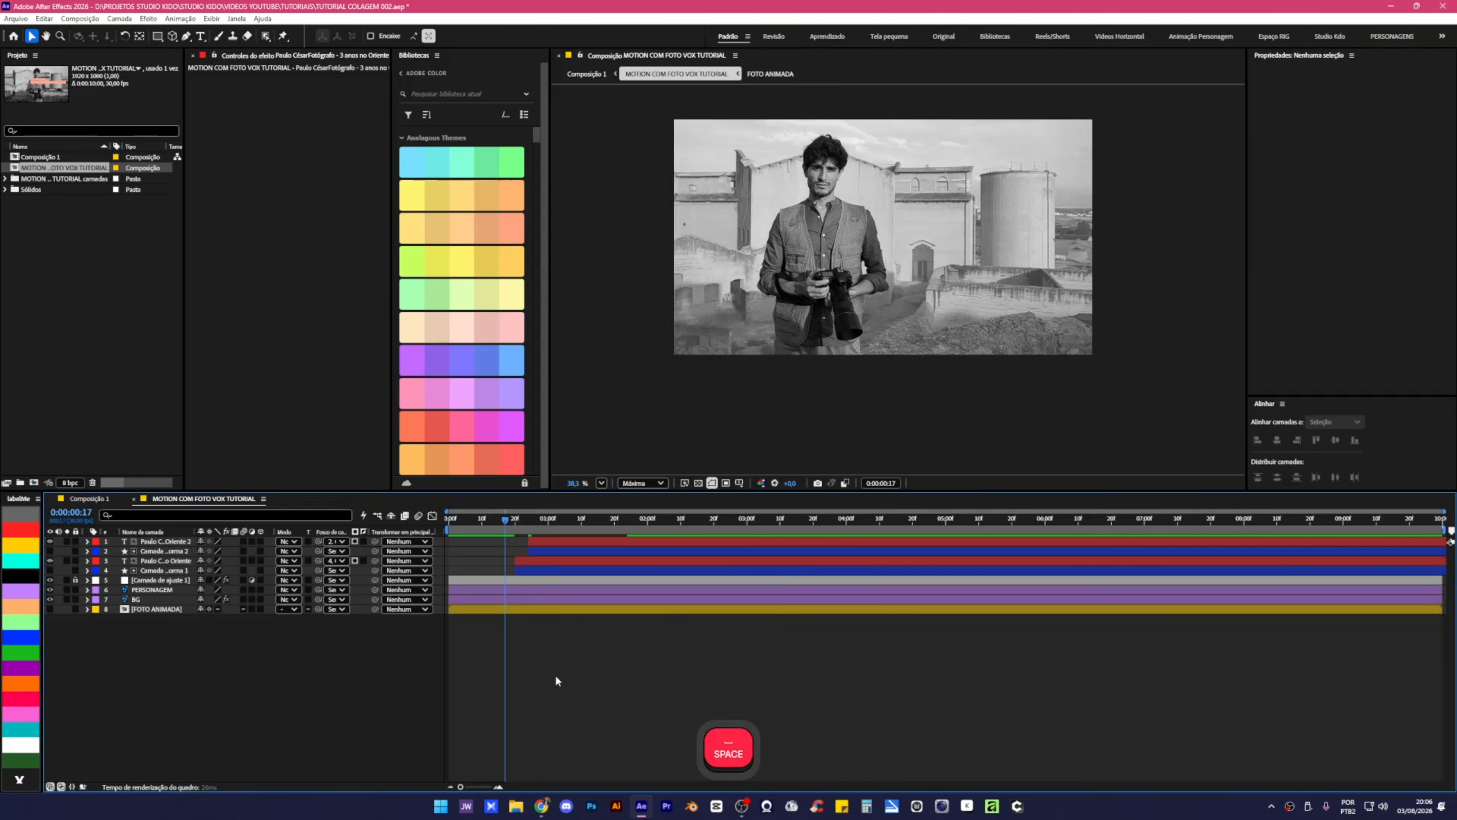
left_click(515, 520)
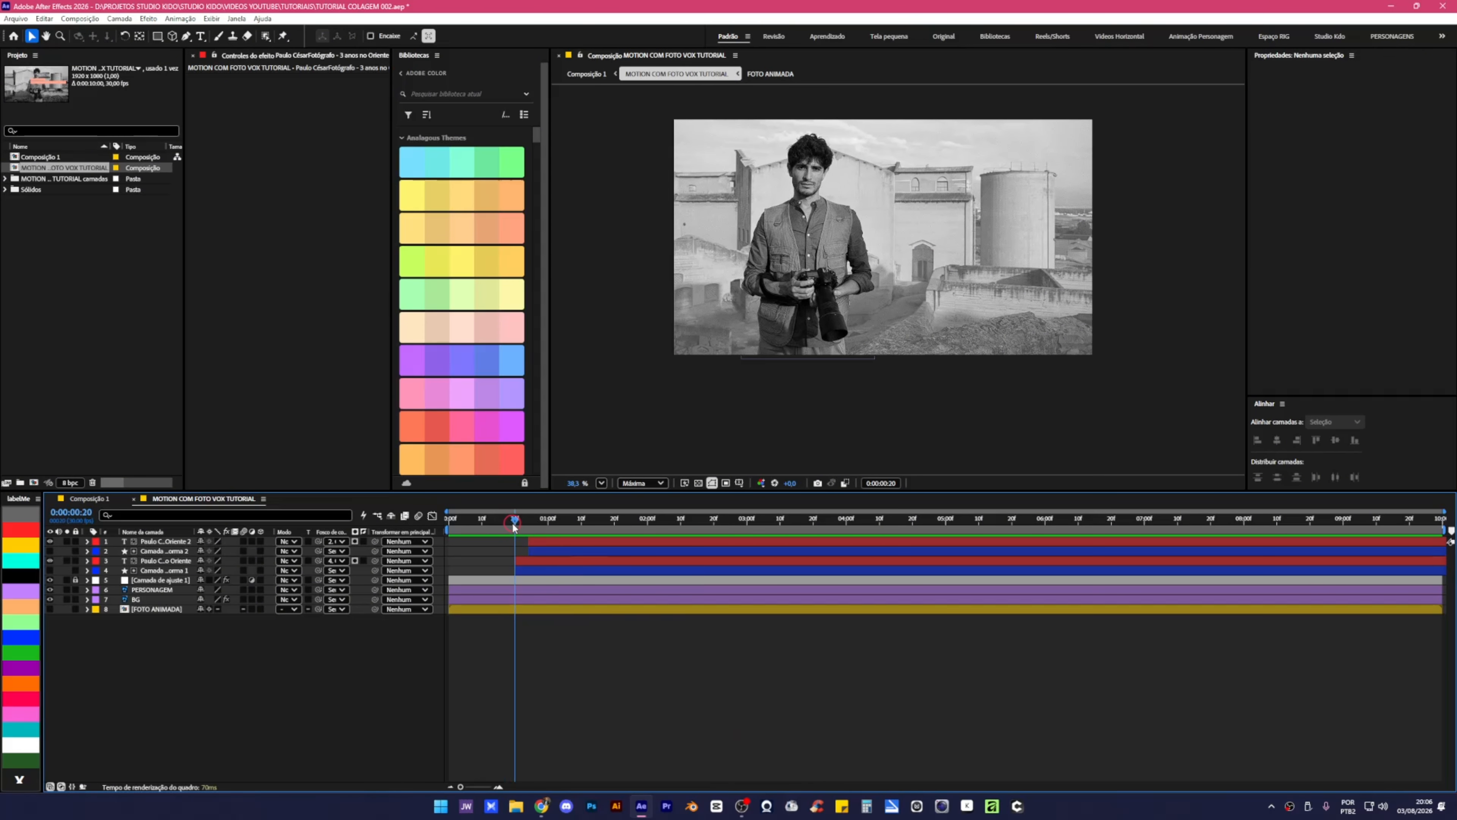
left_click(158, 37)
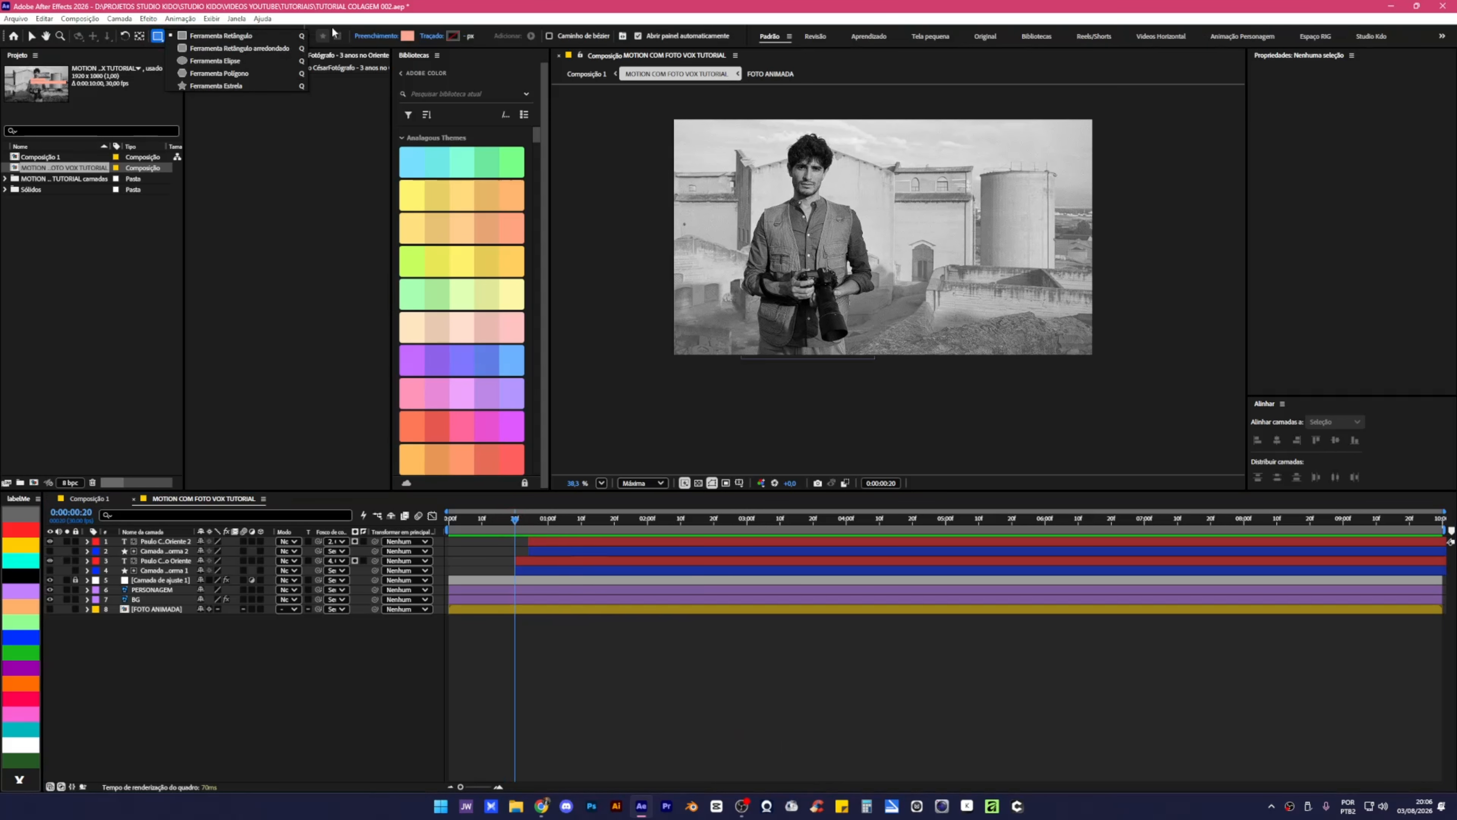
left_click(408, 36)
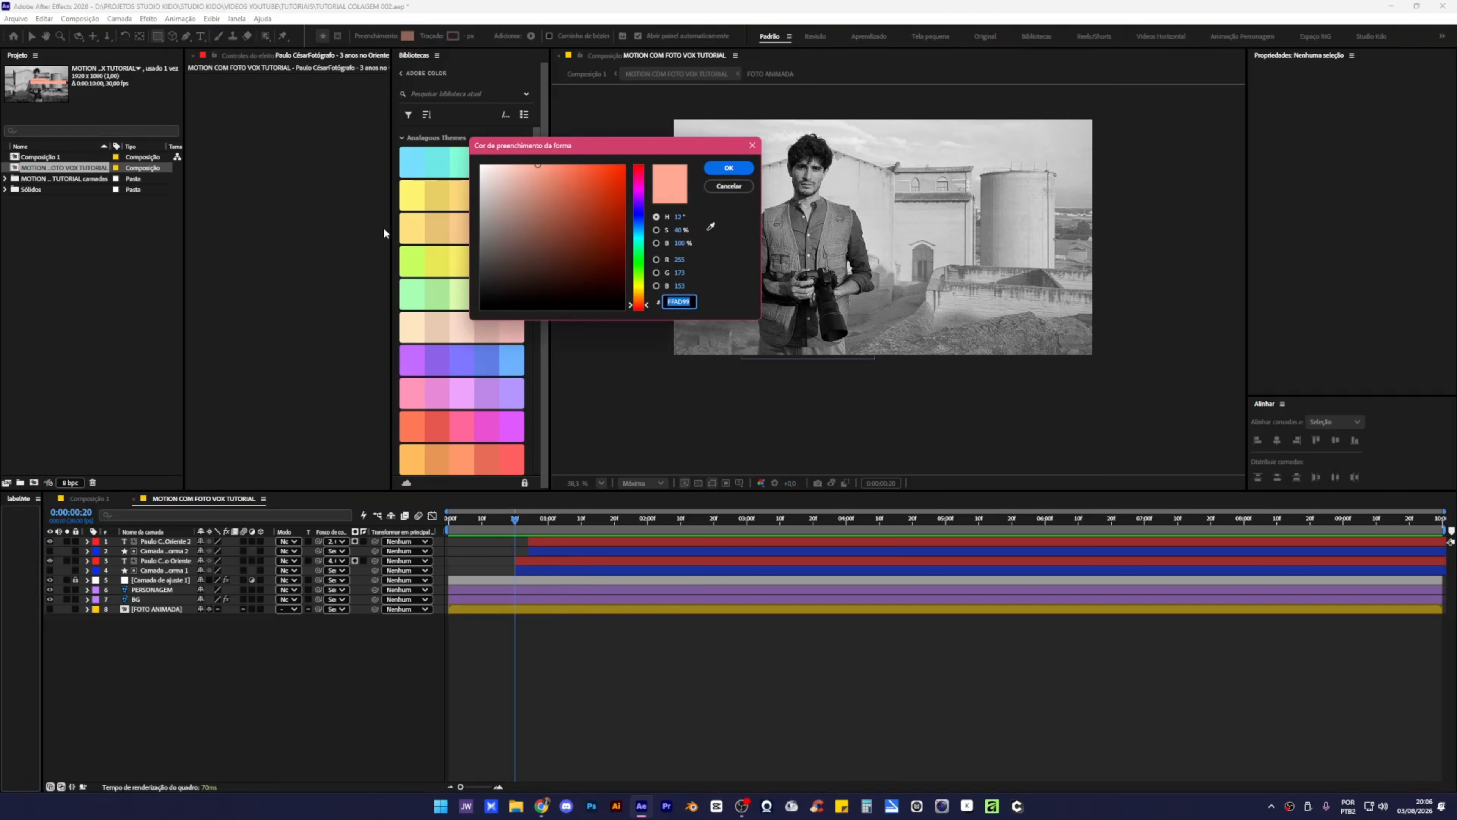
left_click(711, 226)
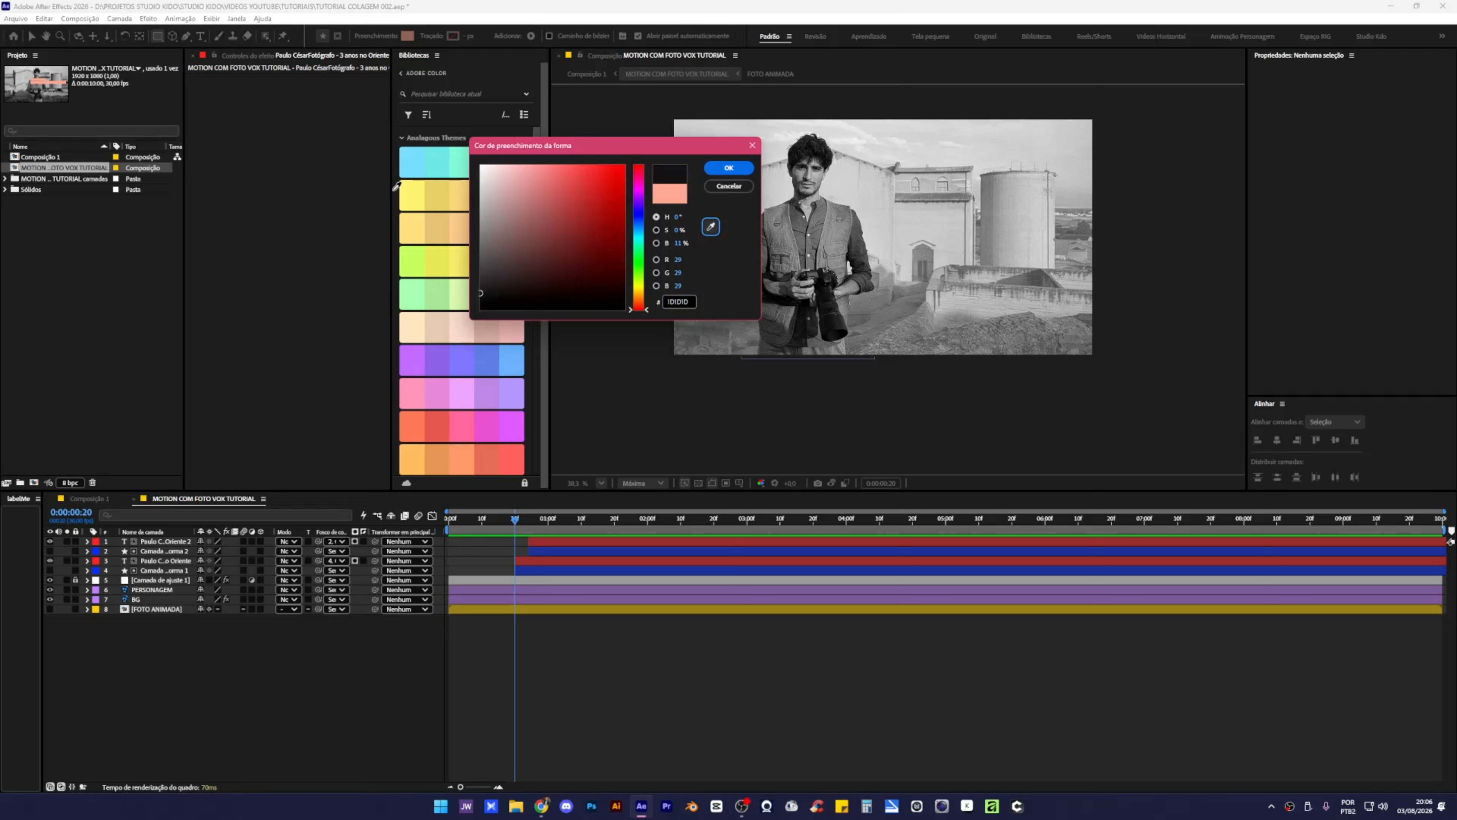
left_click(729, 168)
left_click_drag(575, 521, 664, 516)
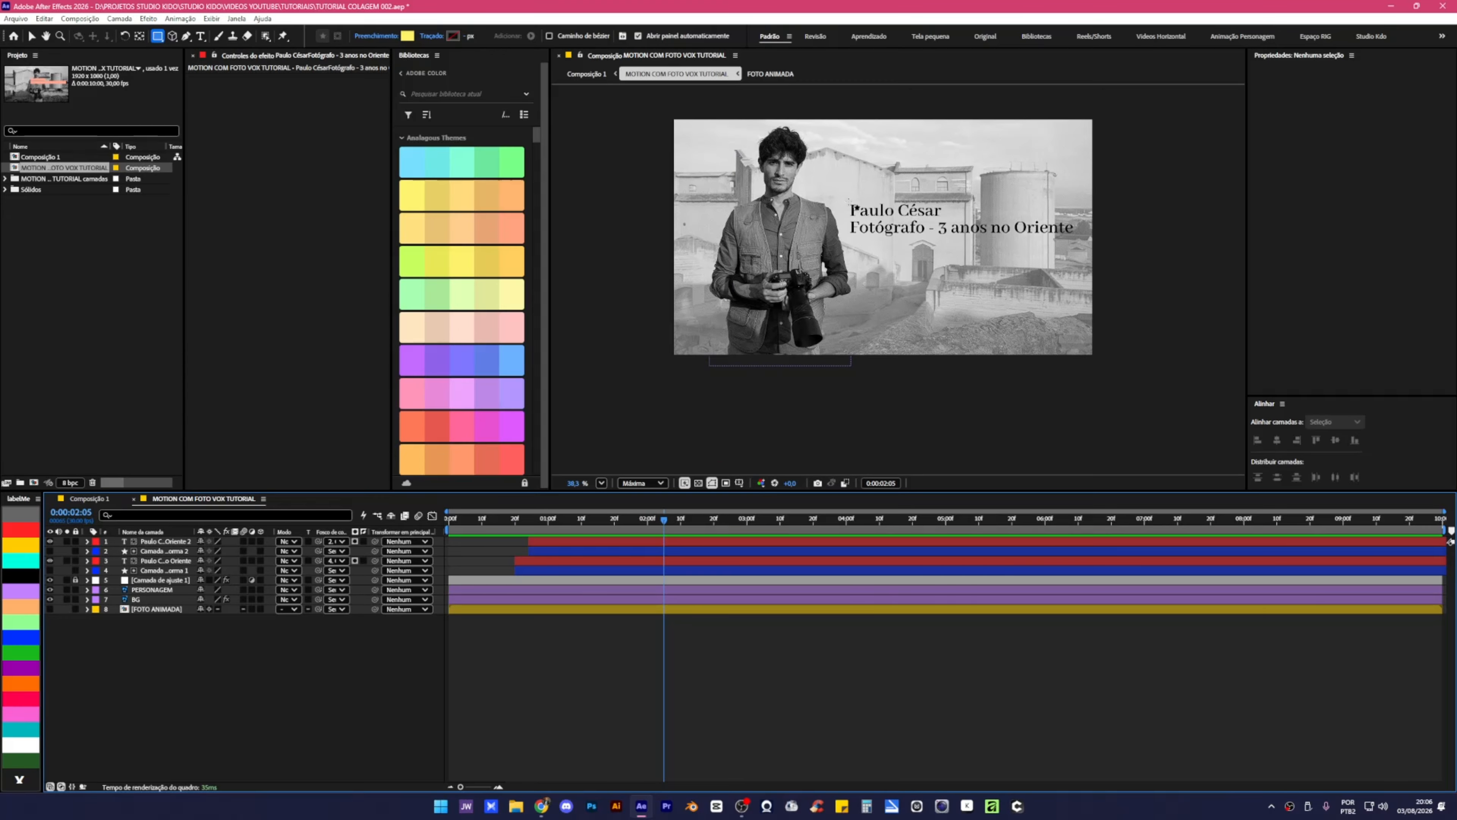
left_click_drag(850, 202, 948, 215)
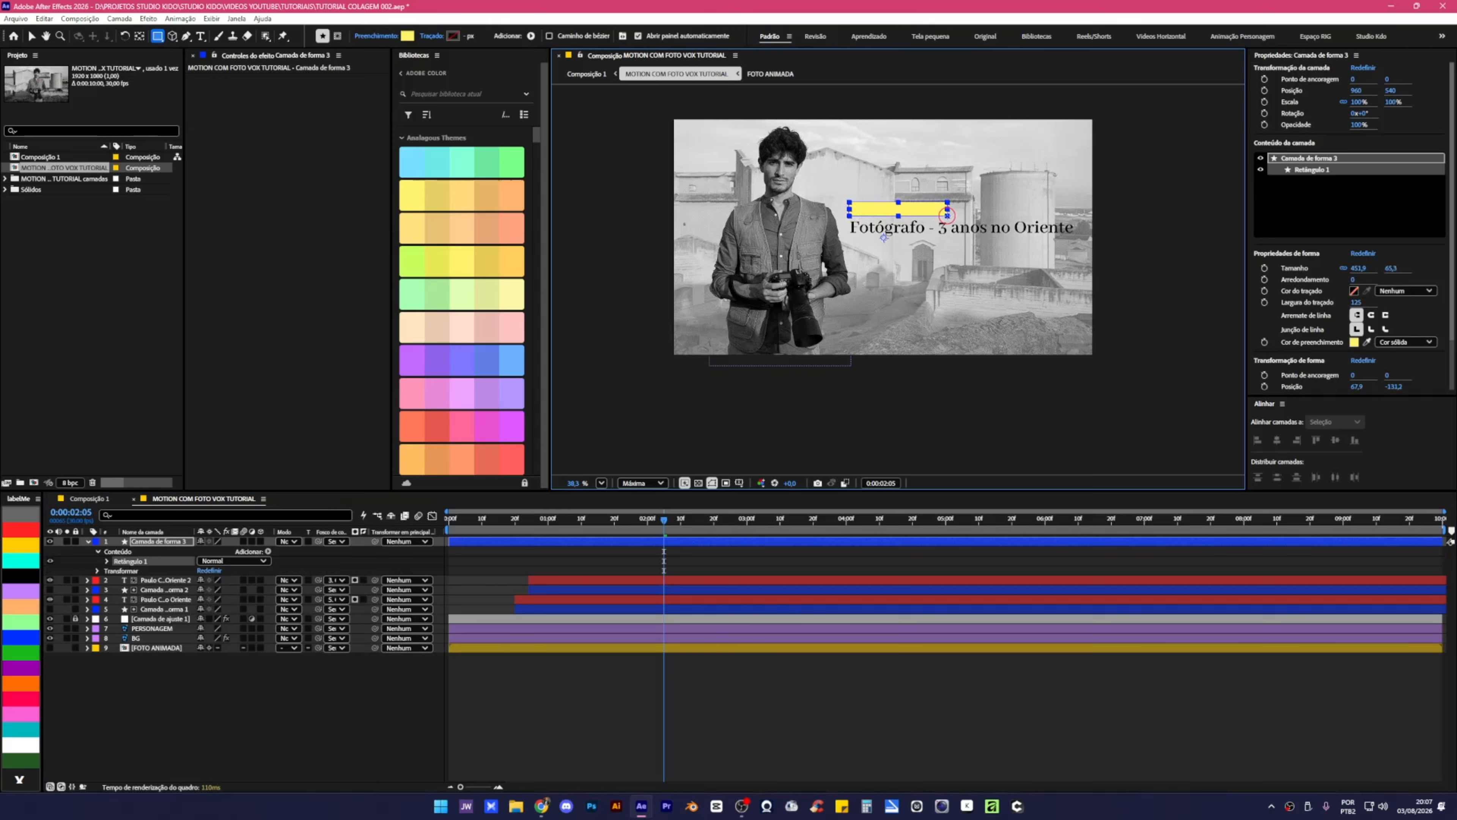
left_click(706, 682)
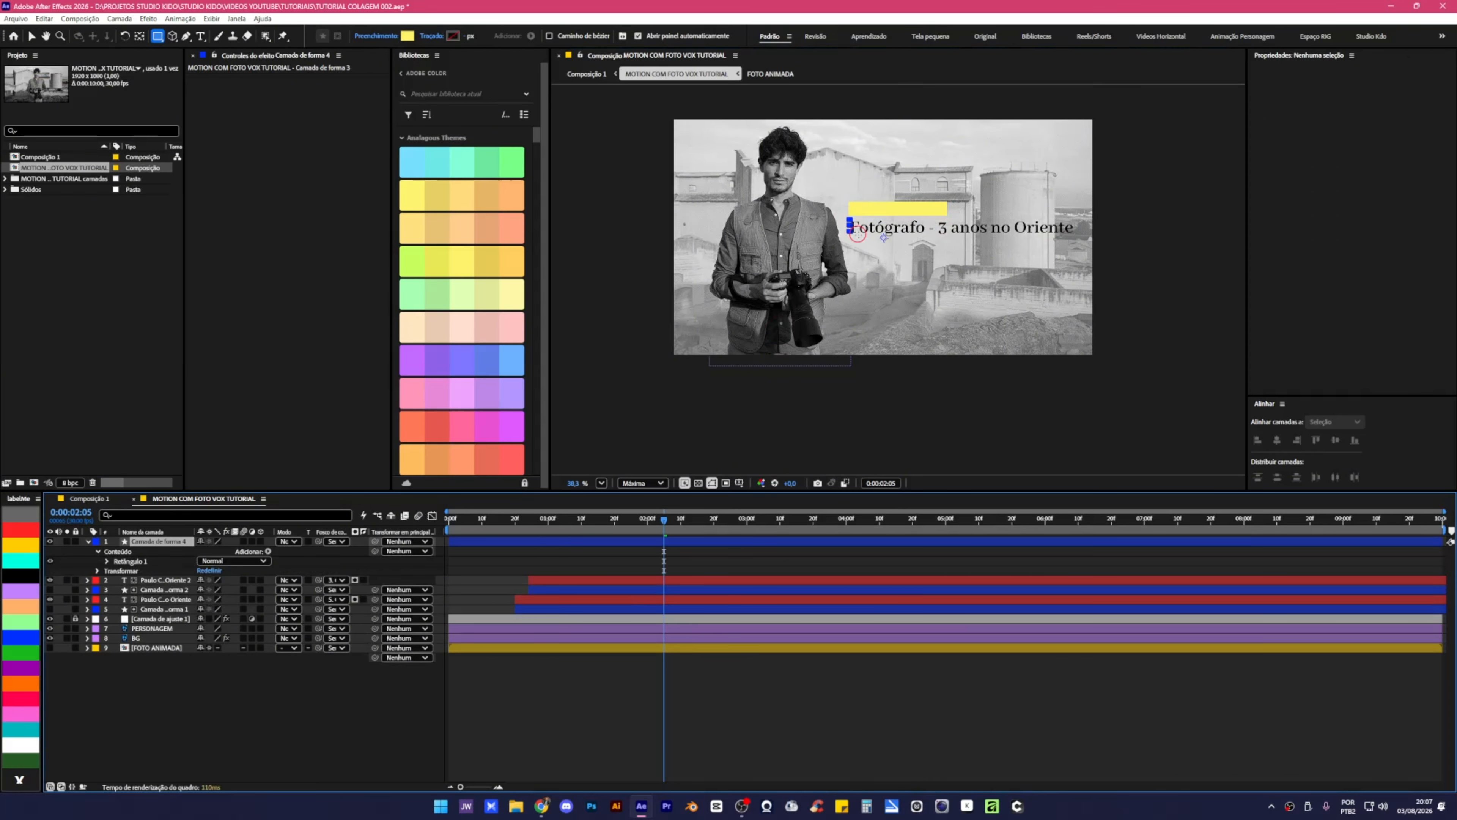
Draw a yellow bar over the subtitle, centre both bars' anchors, and move them below the text layers.
left_click_drag(848, 220, 1079, 236)
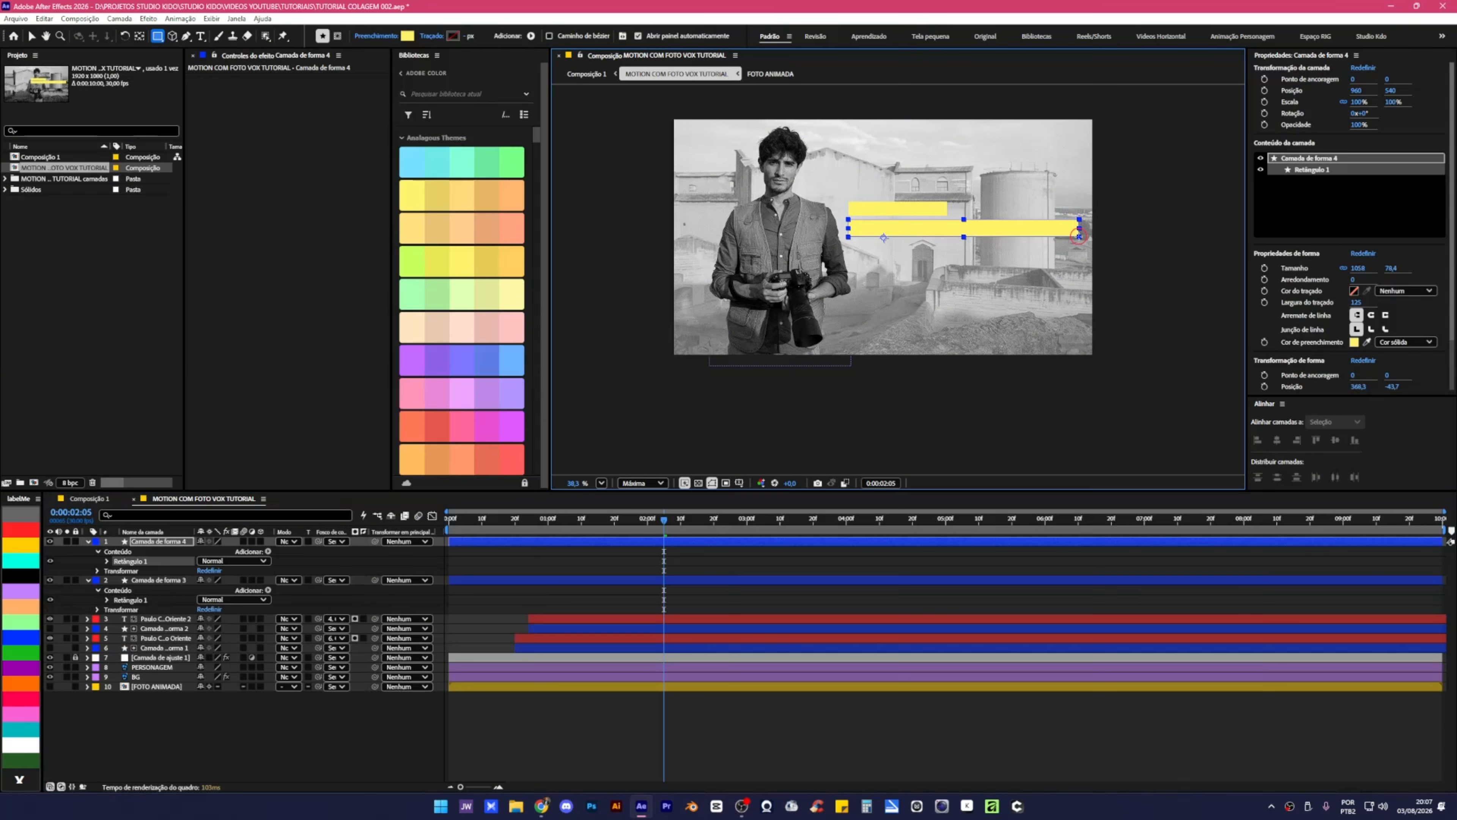
left_click(642, 581, "ctrl")
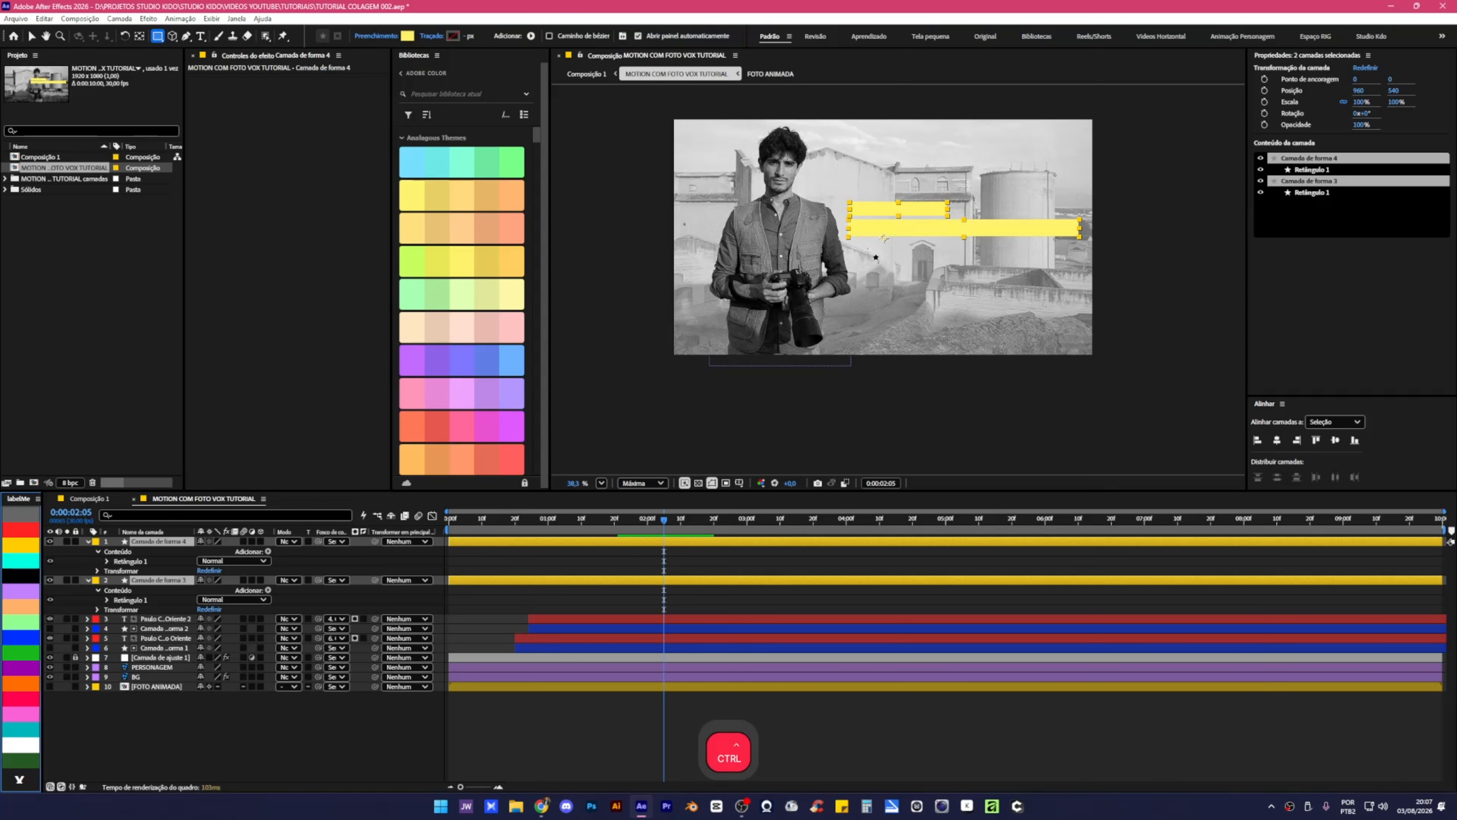
left_click(724, 565)
key("ctrl+z")
key("ctrl+alt+Home")
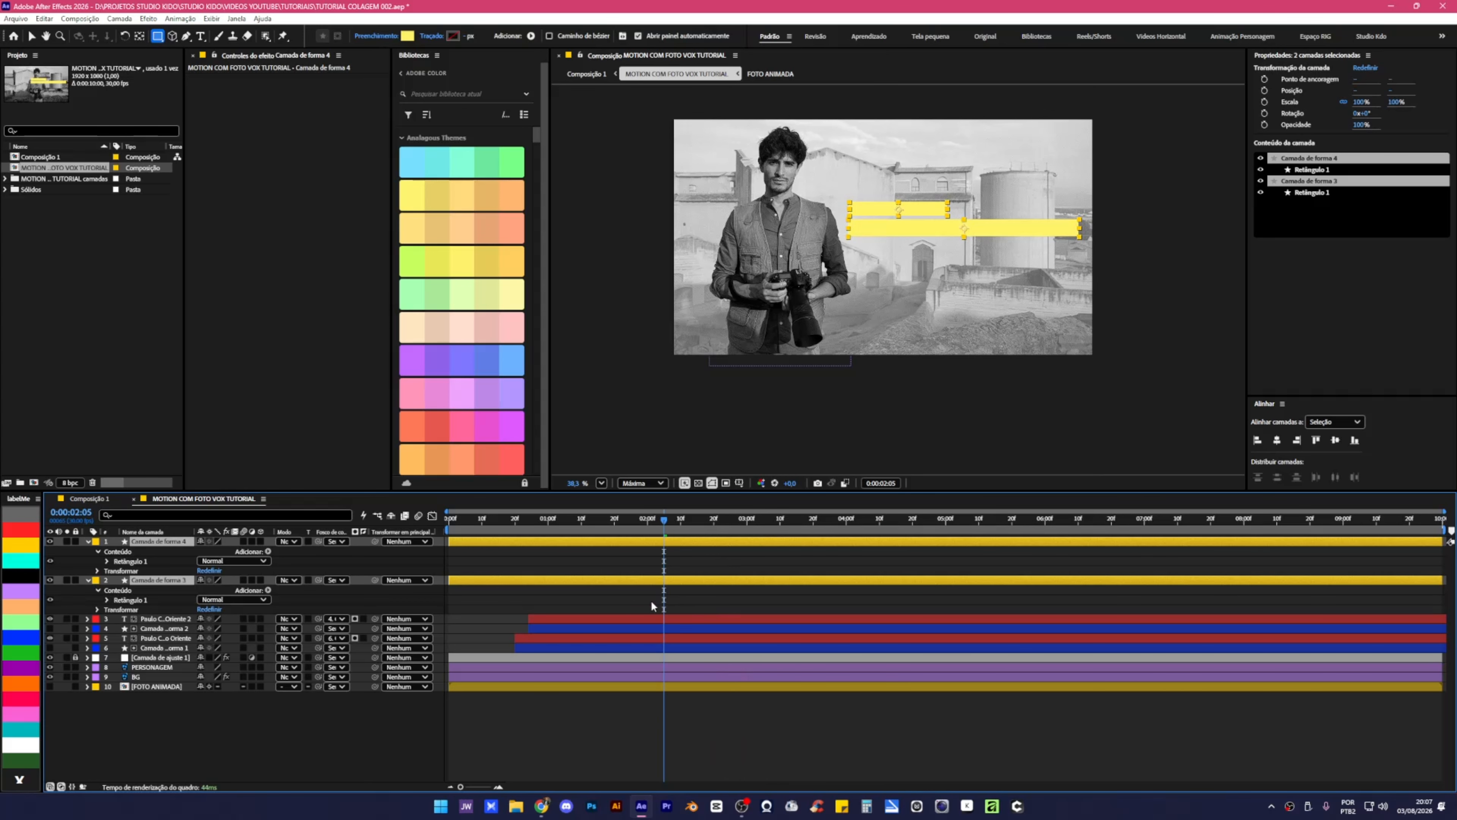
left_click_drag(133, 577, 143, 654)
Start both yellow bars at 0:00:00:20, placing the subtitle bar under its text with a delayed start.
left_click(515, 519)
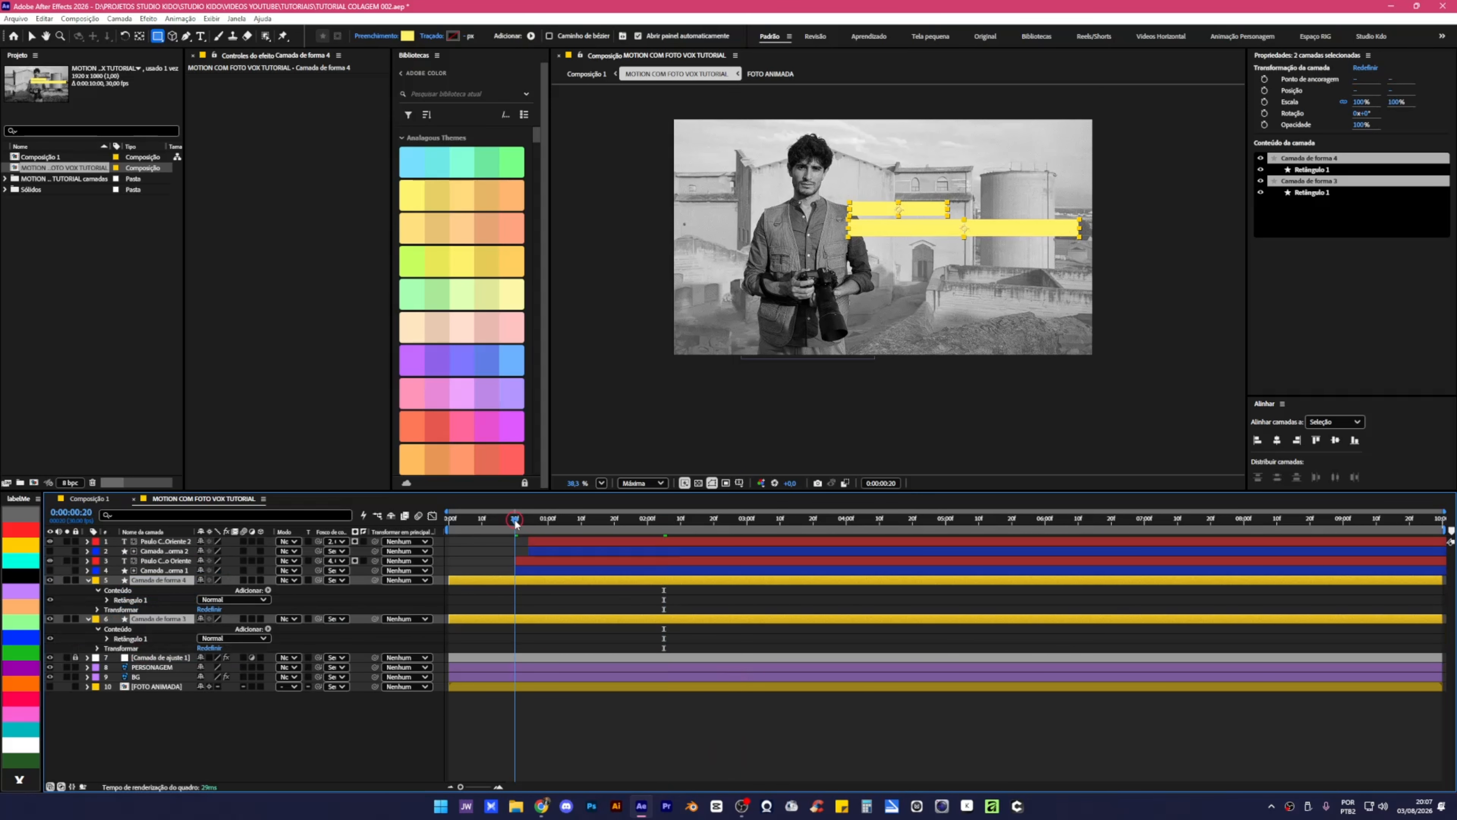
key("[")
left_click(470, 710)
left_click(535, 581)
left_click_drag(158, 581, 153, 557)
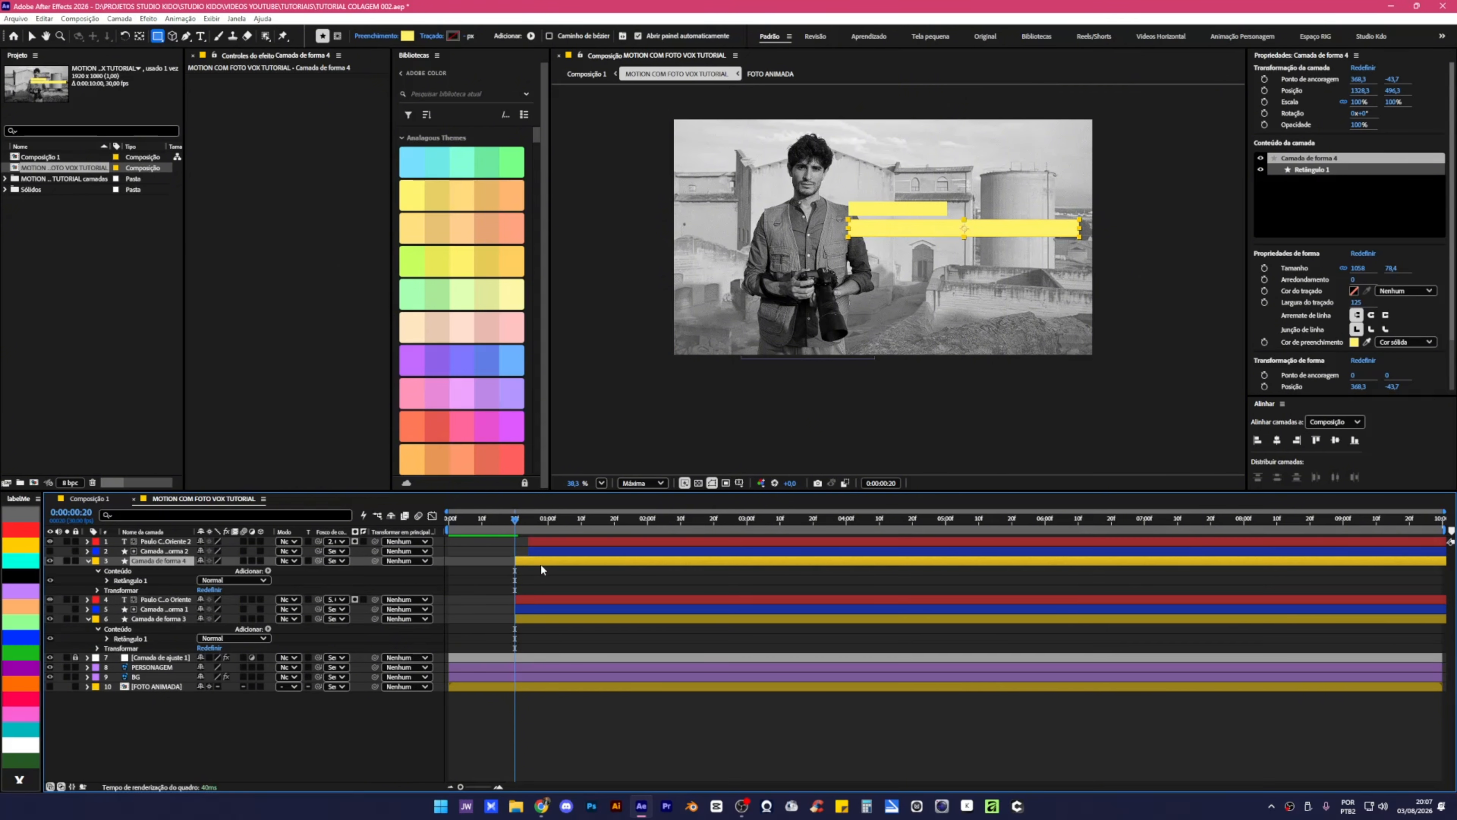
left_click_drag(541, 564, 555, 563)
left_click_drag(545, 551, 542, 550)
Preview the animation with the yellow bars from 0:00:00:21.
left_click(533, 620)
left_click(518, 520)
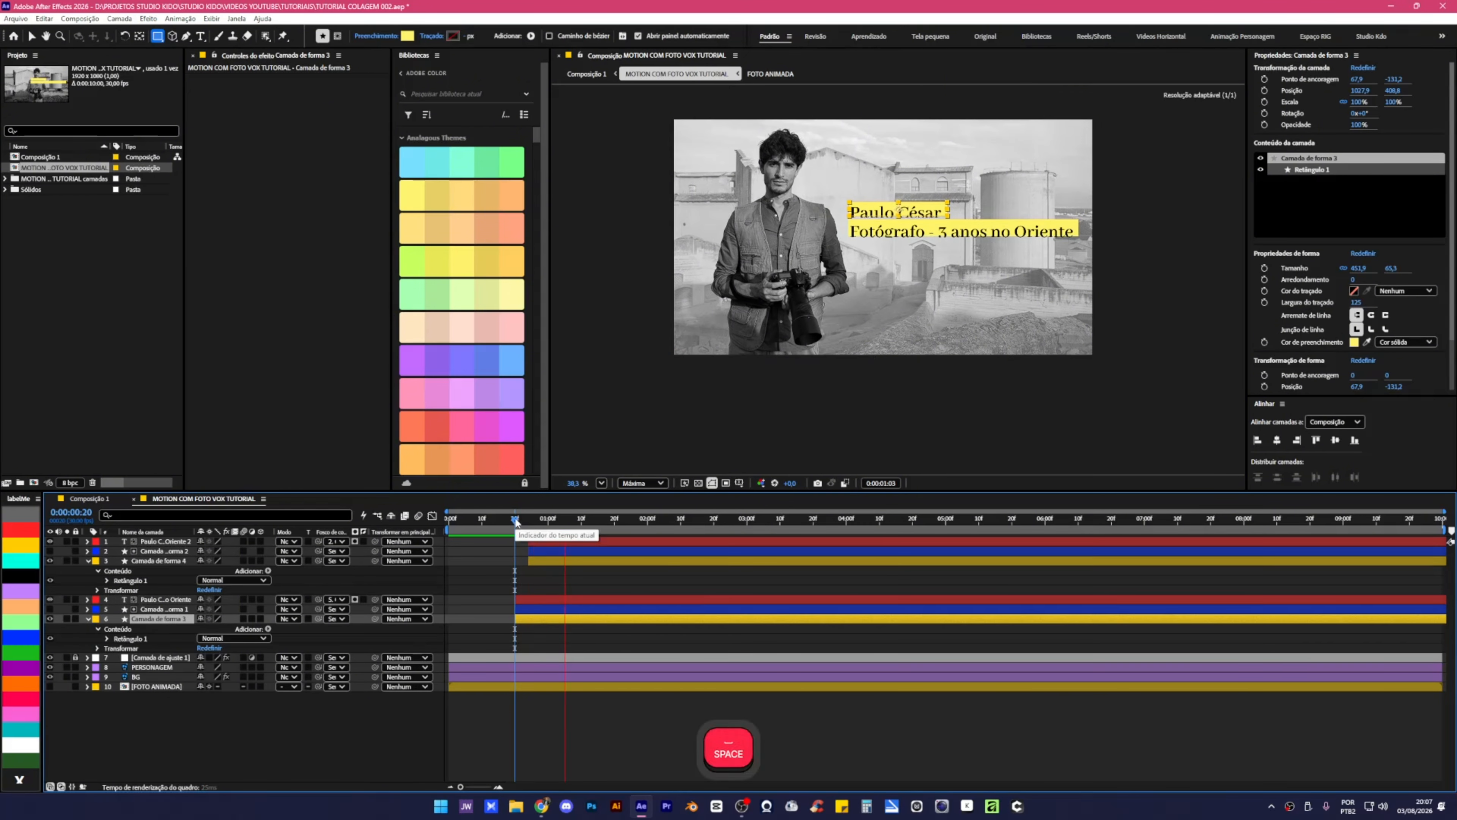
key("space")
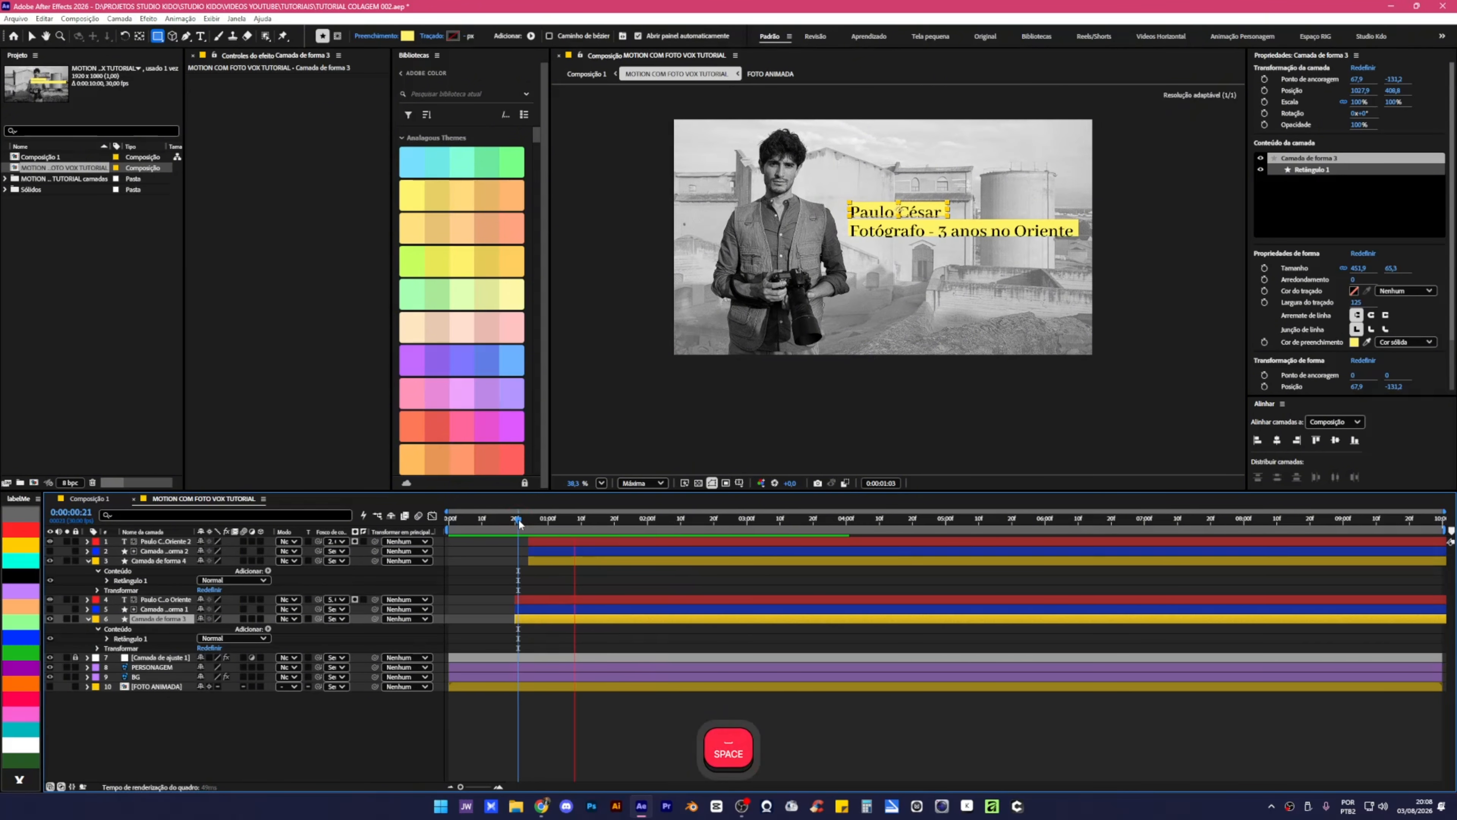
left_click(515, 519)
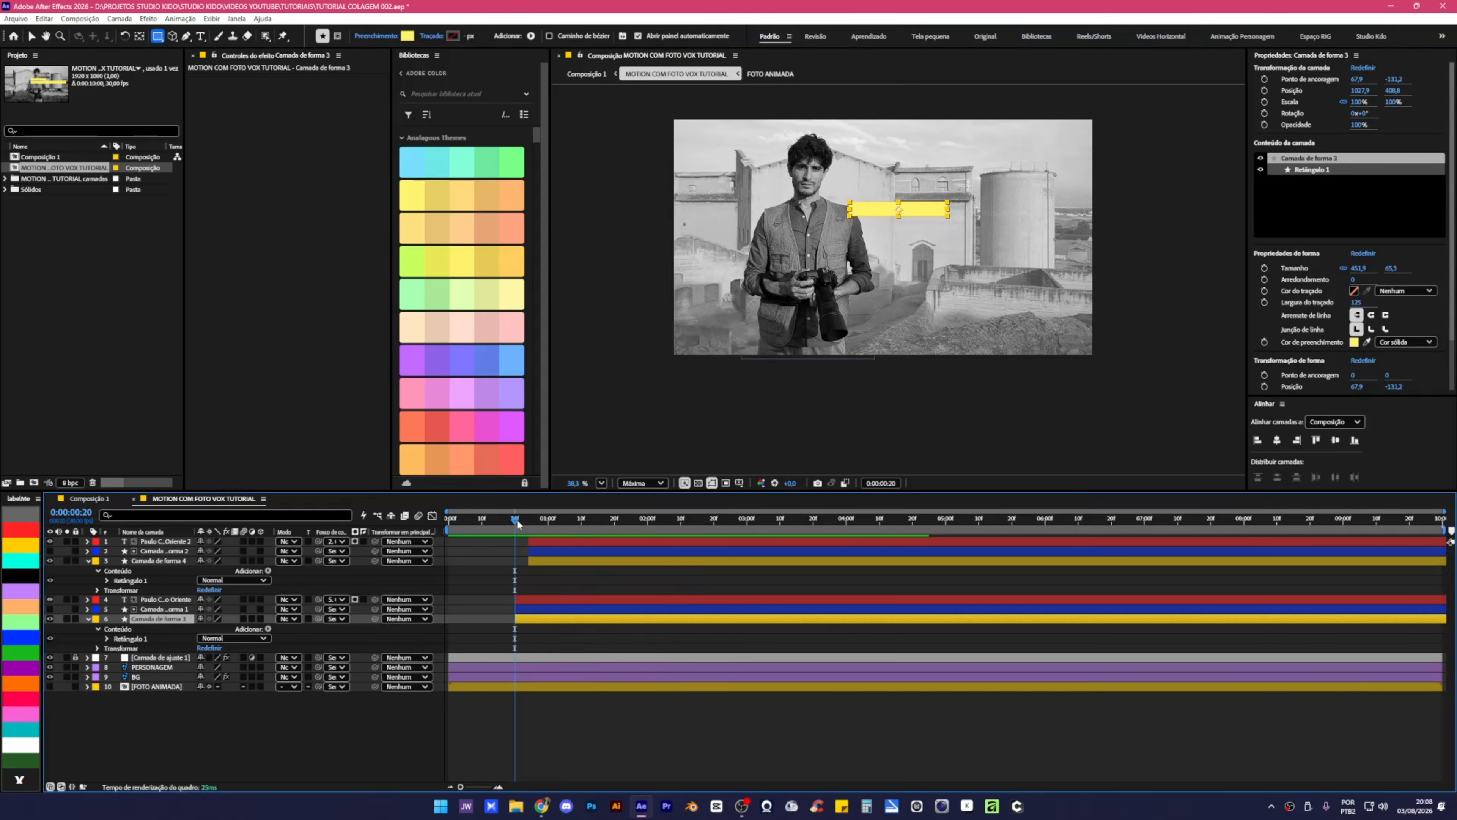
key("space")
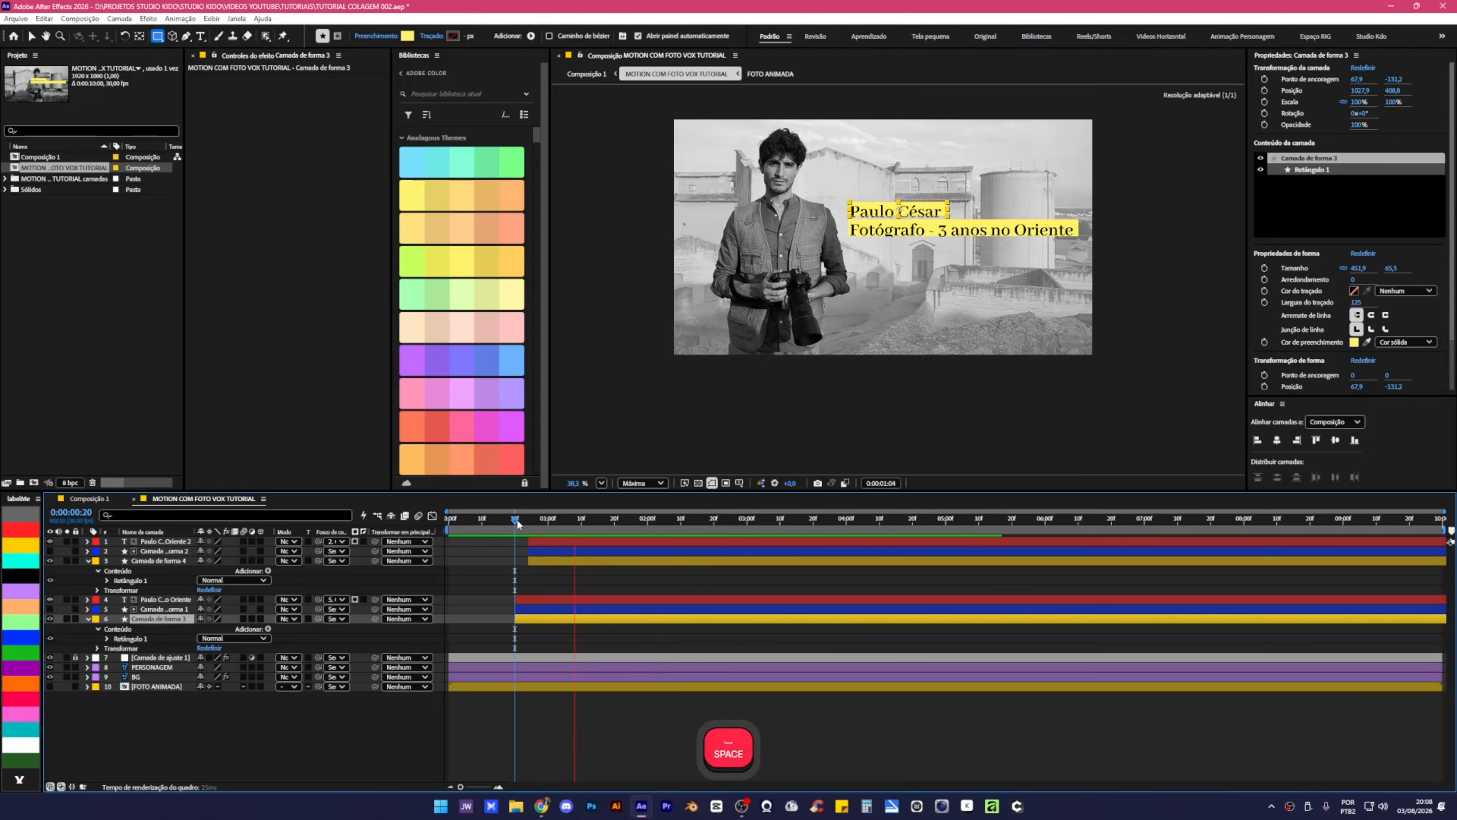
left_click(681, 766)
Select Camada de forma 3, the yellow box behind the name line, and zoom in on the lower third.
left_click(656, 560)
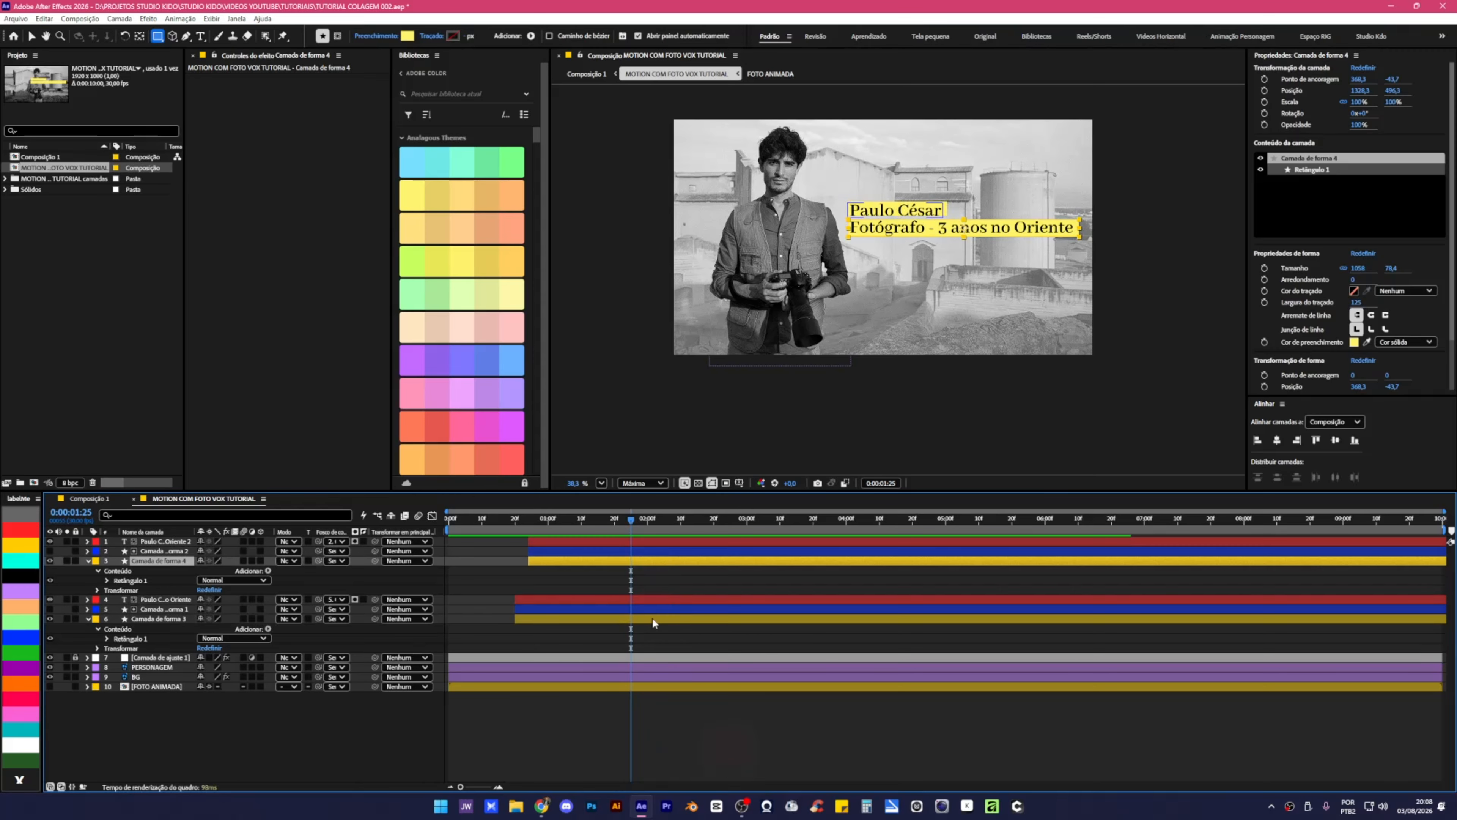
left_click(651, 619, "ctrl")
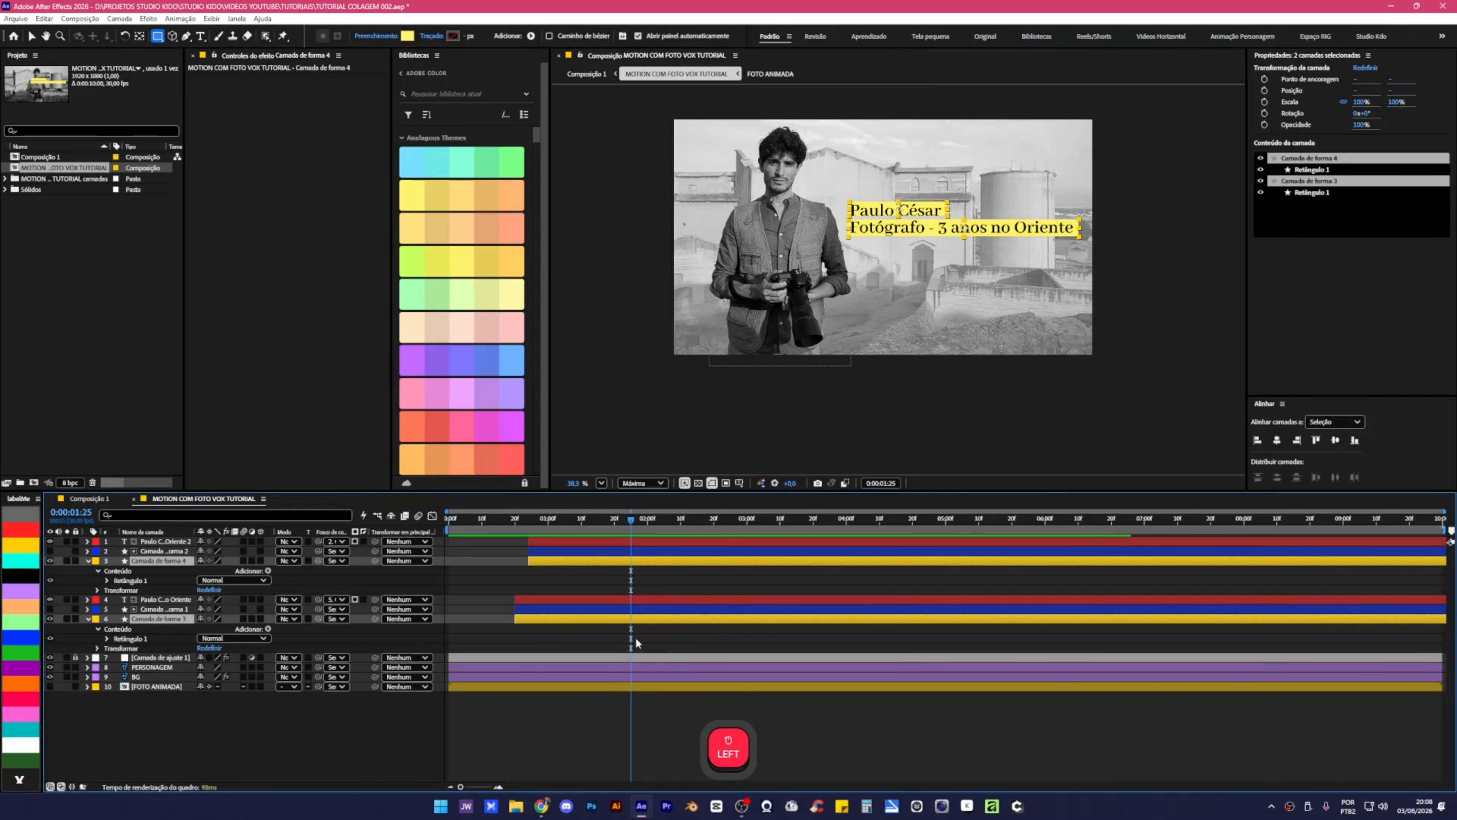
left_click(569, 649)
left_click(573, 619)
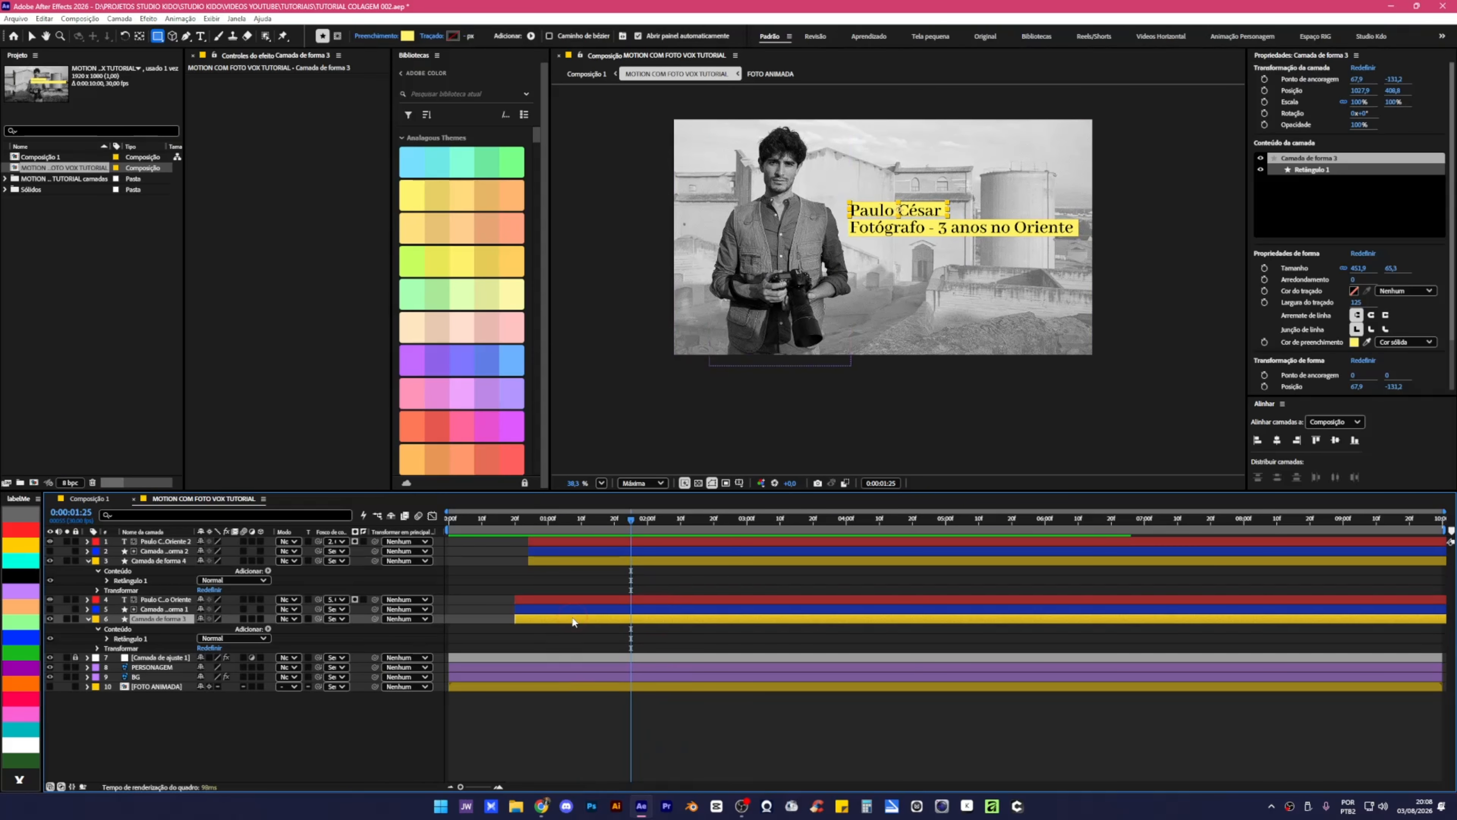
scroll(918, 204, "up", 6)
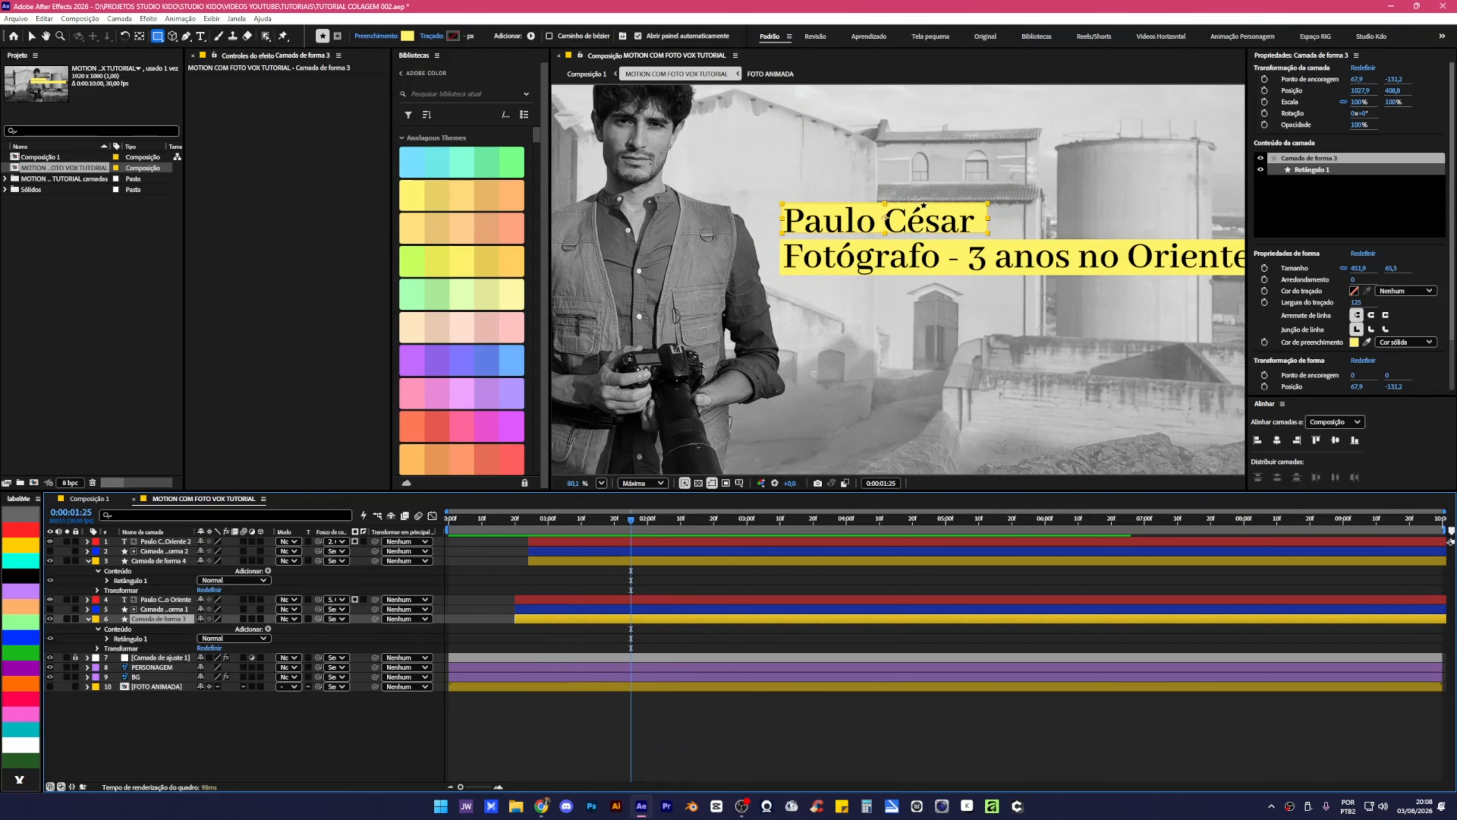
Move the name box's anchor to its left edge and test its Scale at 69% width.
scroll(915, 199, "up", 1)
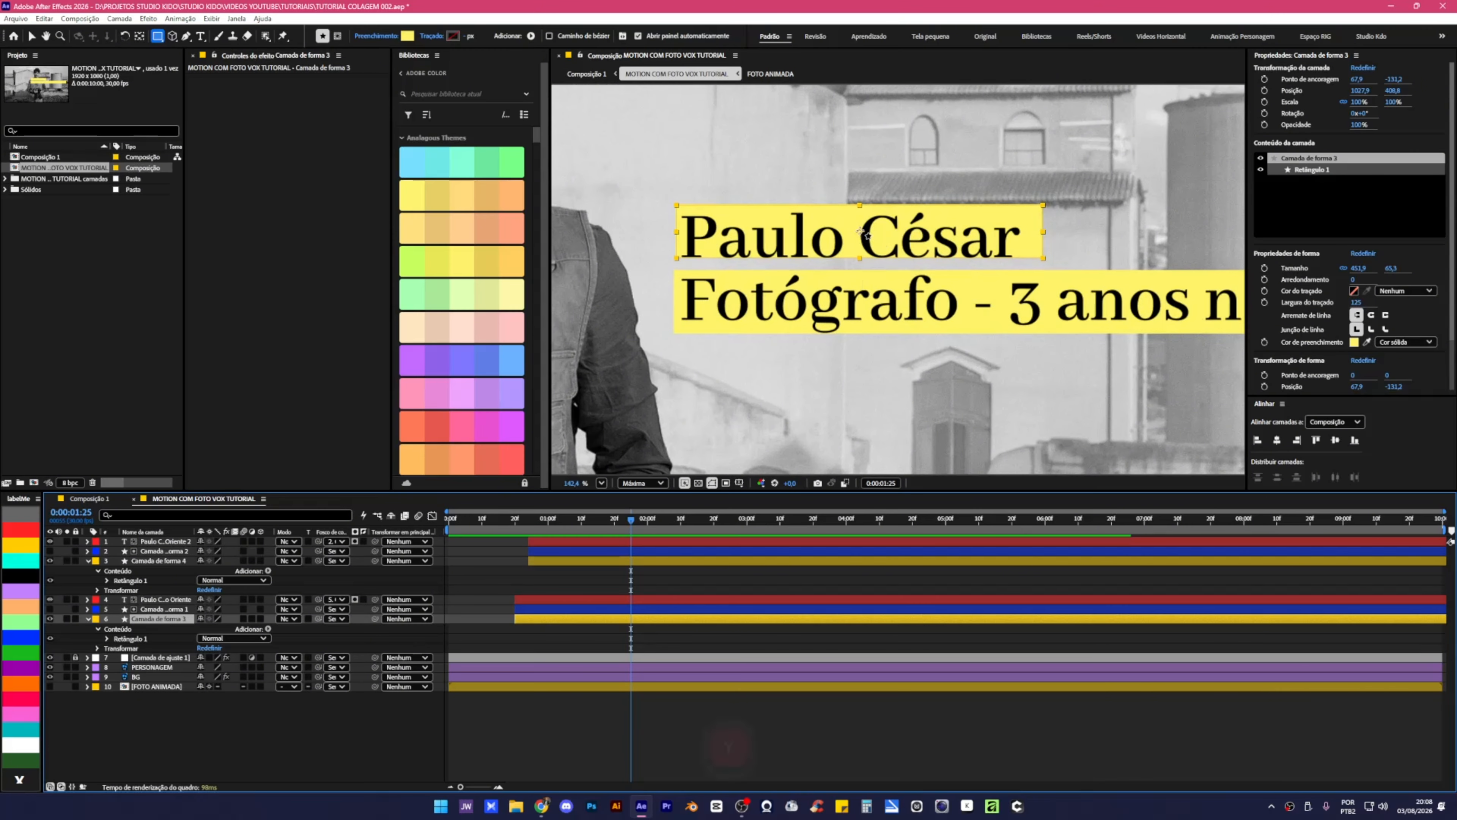
key("y")
left_click_drag(863, 236, 676, 233)
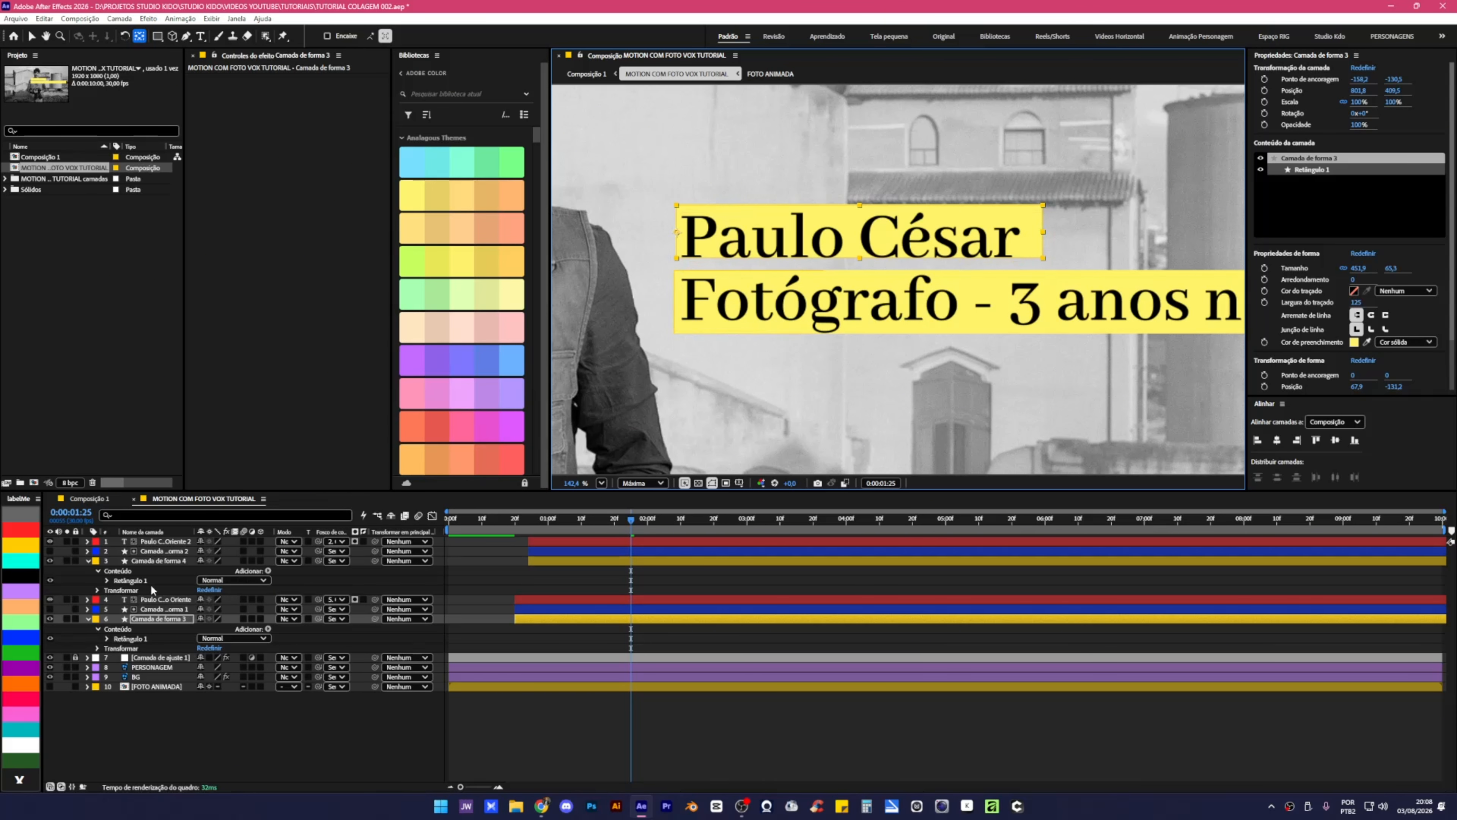
left_click(160, 560)
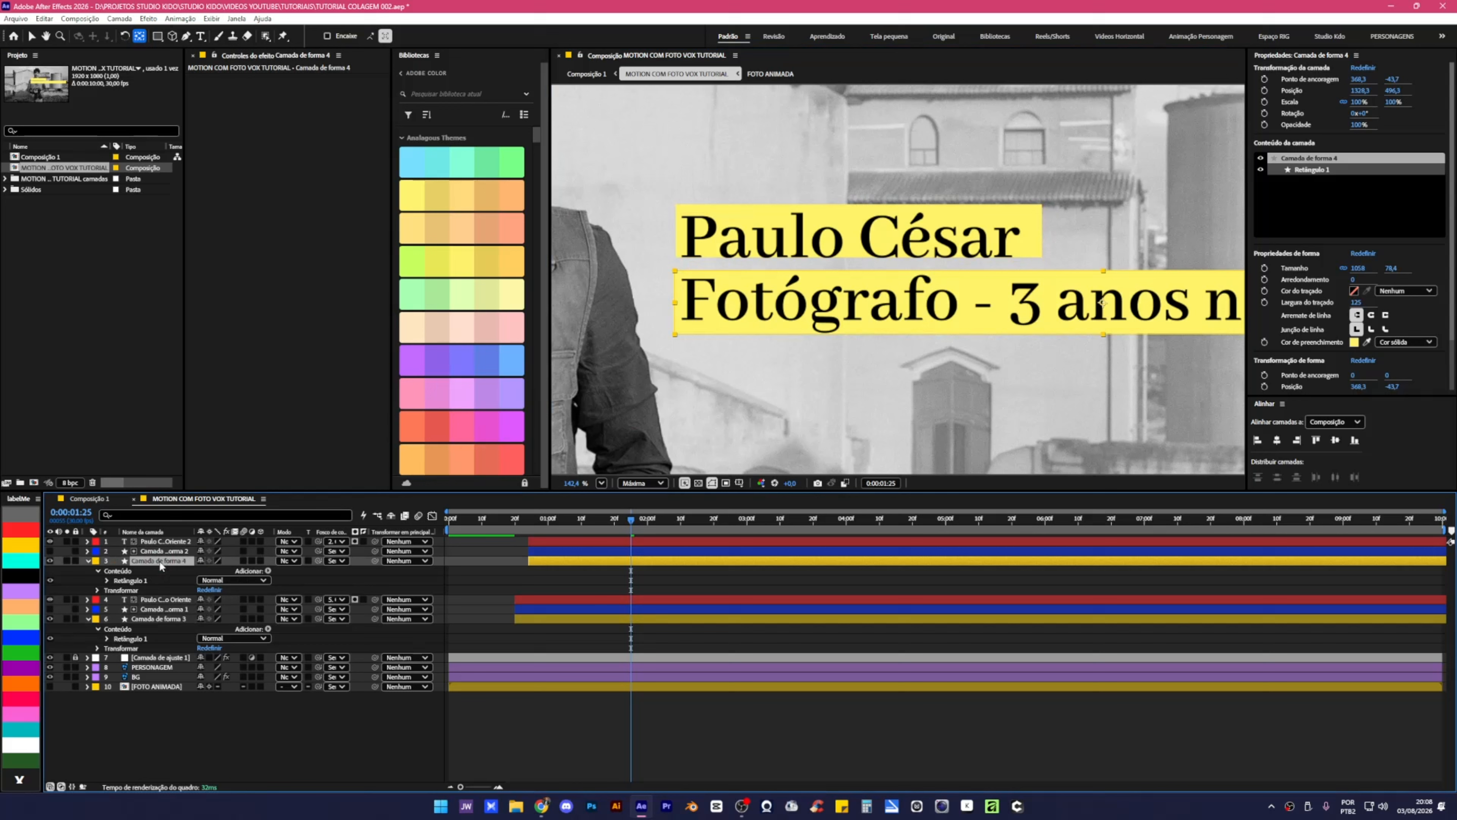
left_click(150, 619)
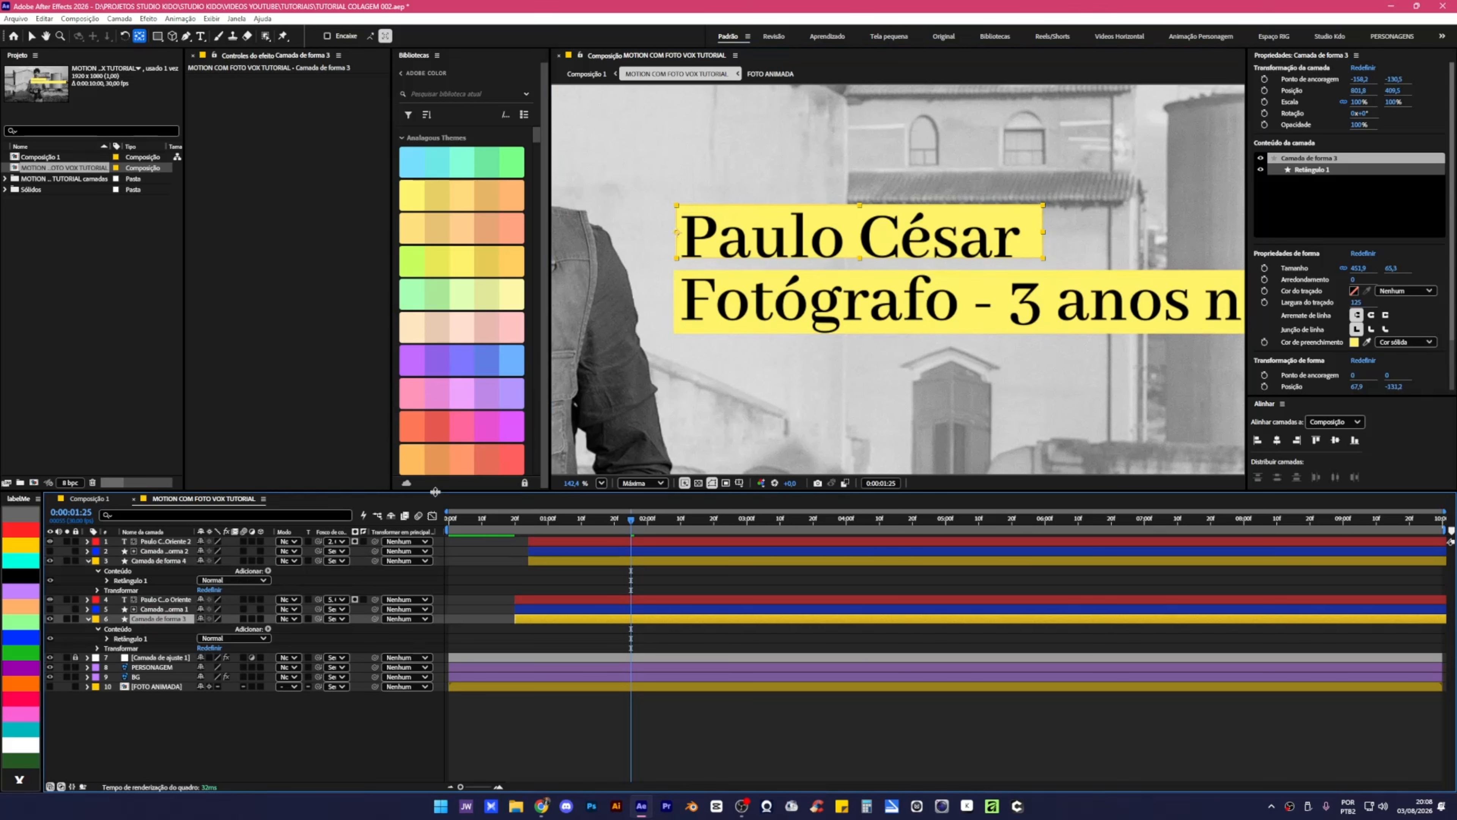
key("s")
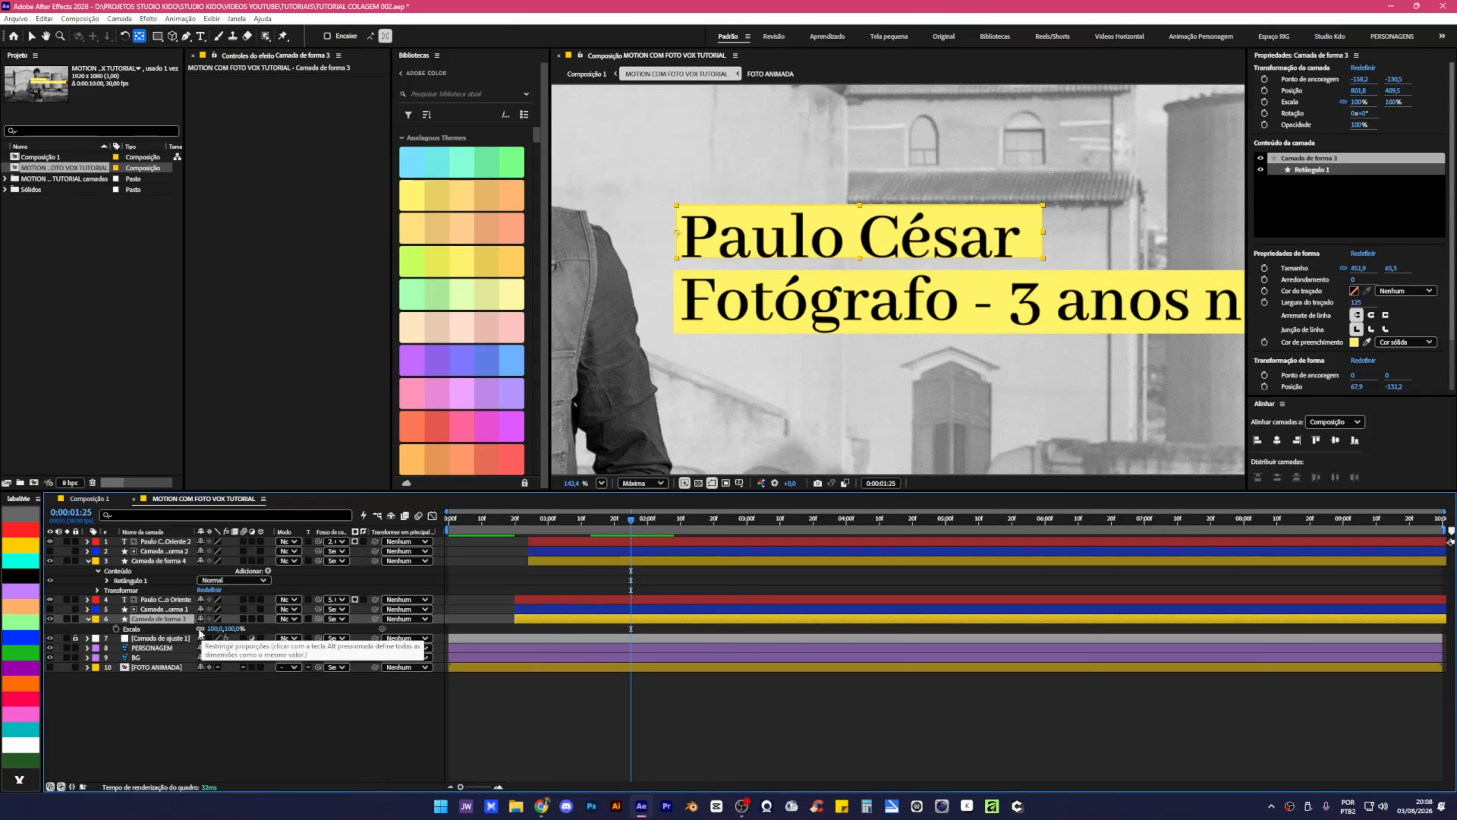
left_click_drag(234, 628, 211, 622)
key("ctrl+z")
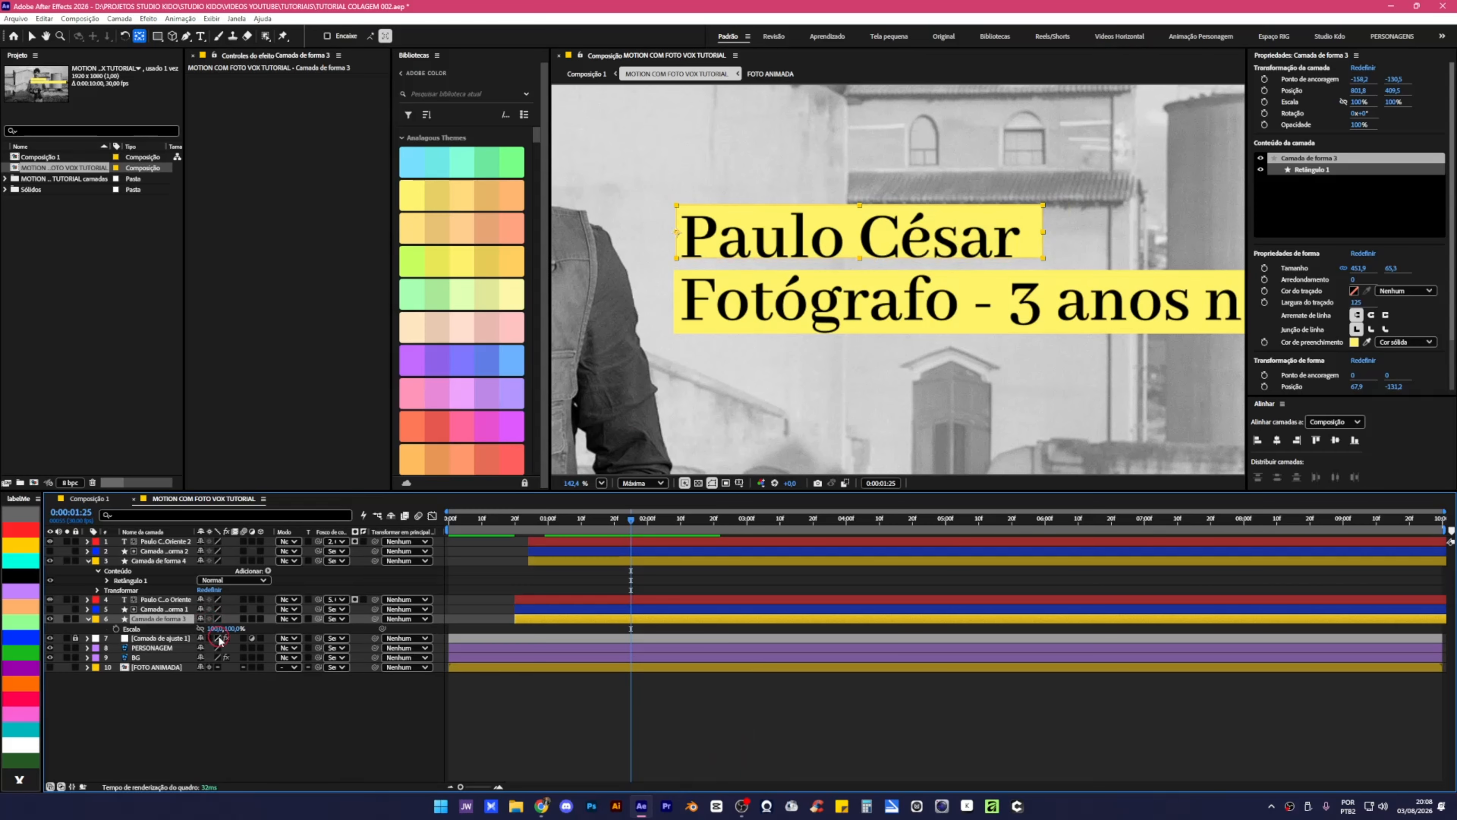
mouse_move(216, 633)
left_mouse_down()
mouse_move(178, 621)
mouse_move(241, 629)
left_mouse_up()
Keyframe the name box's width from 0% to 100% and apply Easy Ease.
key("ctrl+z")
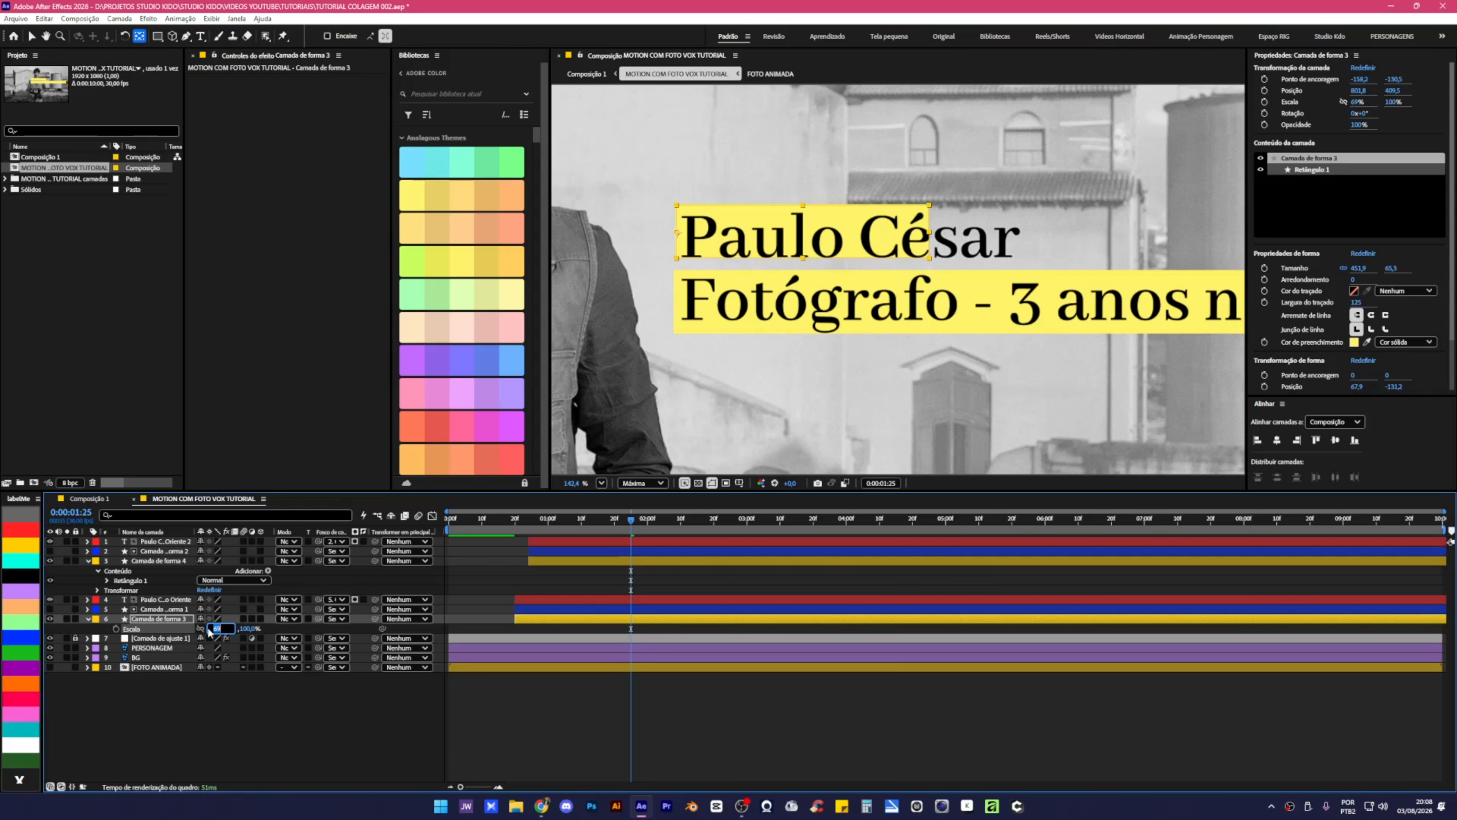
type("0")
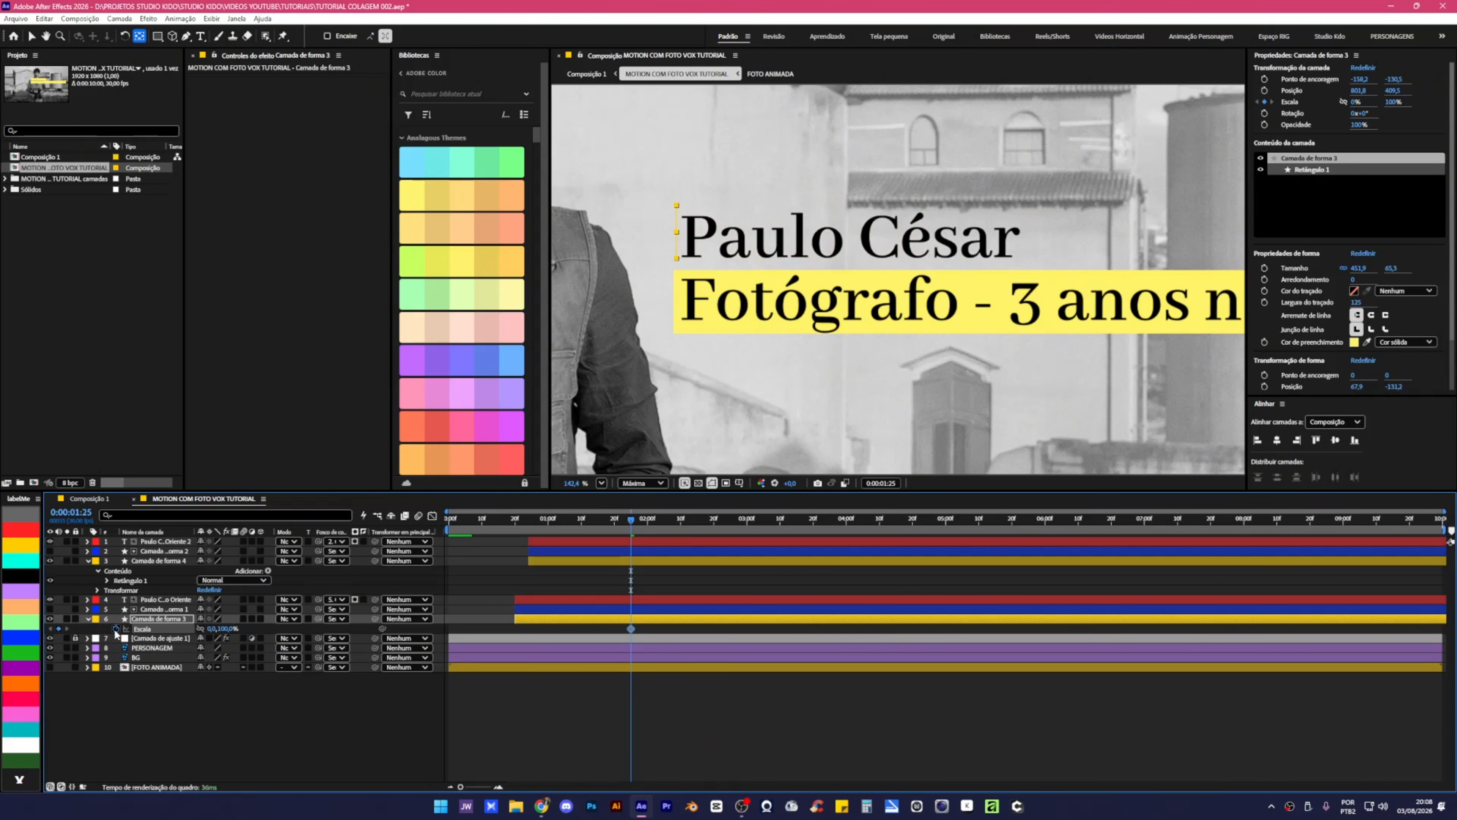
left_click(630, 529)
key("ctrl+shift+Right")
key("ctrl+shift+Right")
key("ctrl+shift+Right")
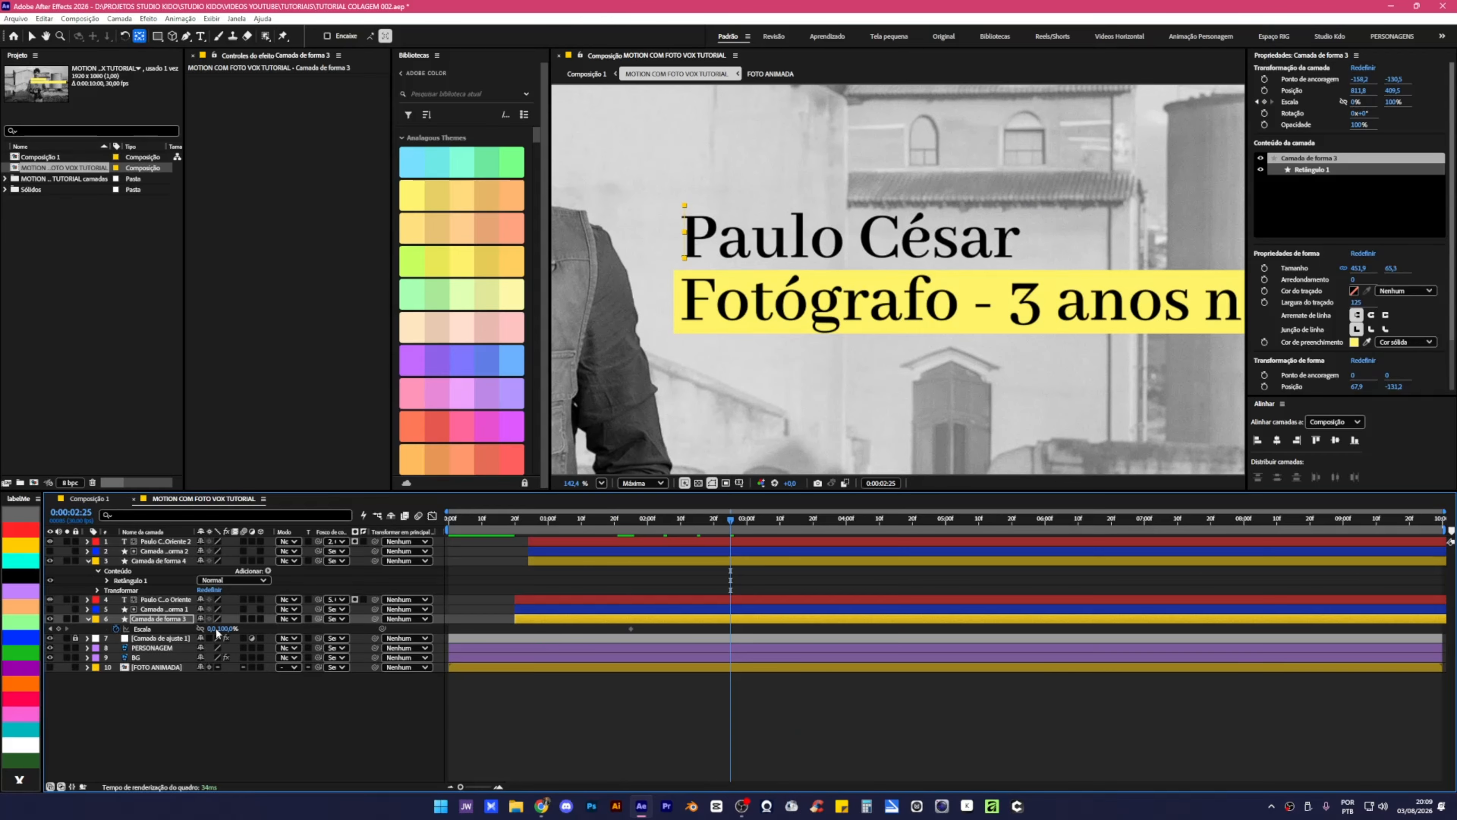
type("100")
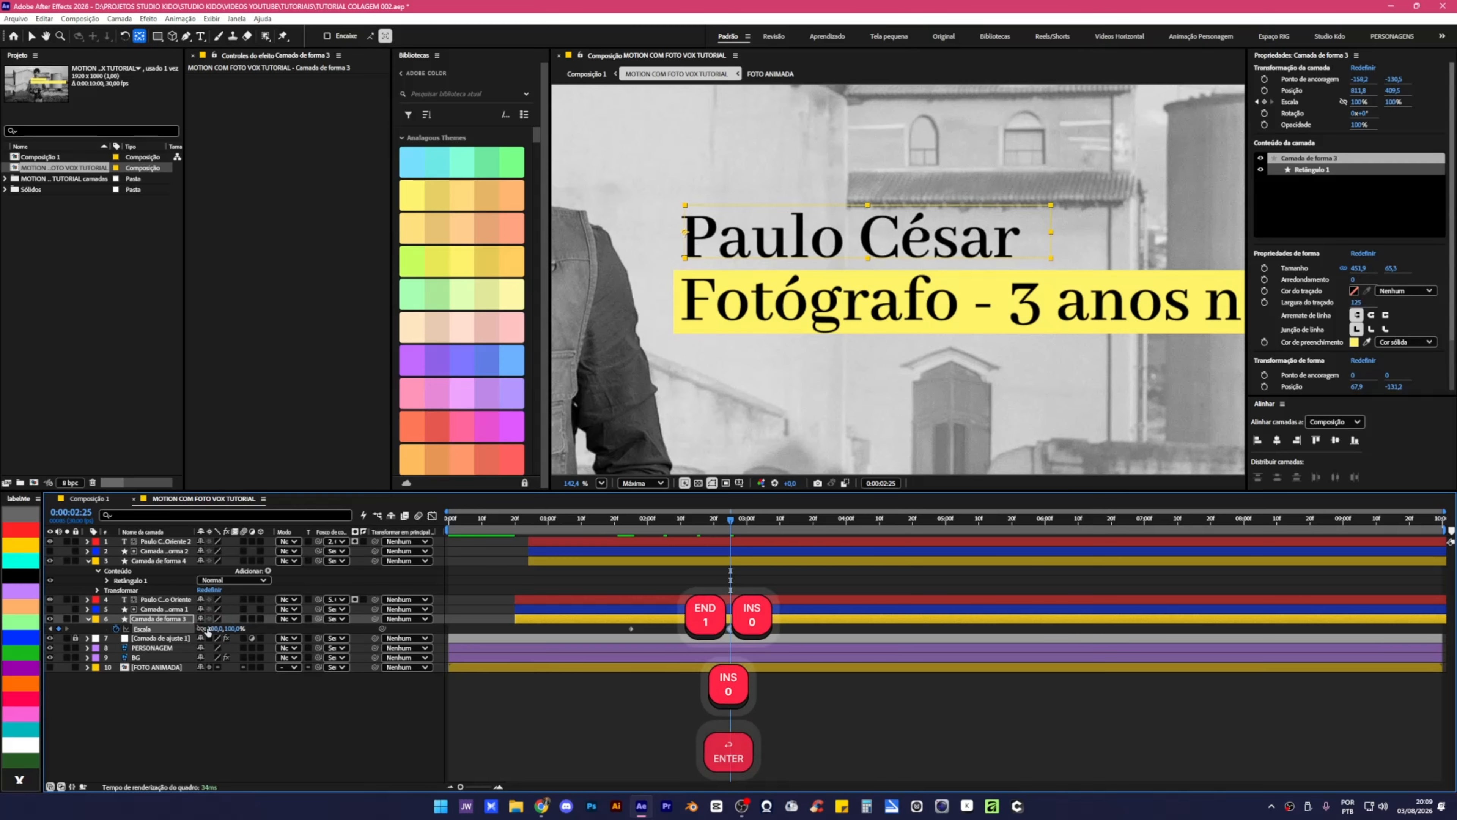
key("Return")
key("F9")
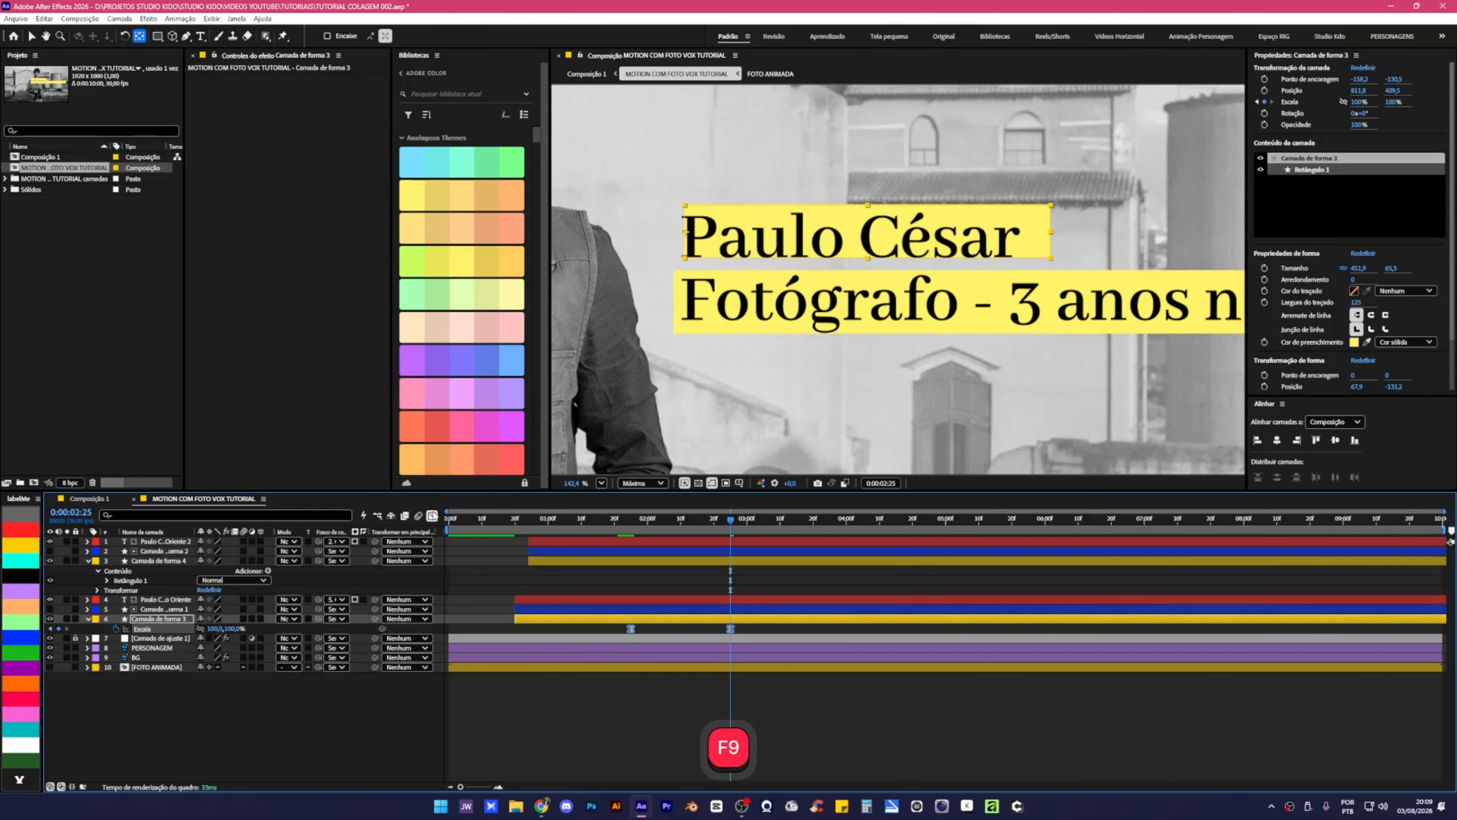
Extend the scale keyframes' influence in the speed graph and preview the box growing in.
key("shift+F3")
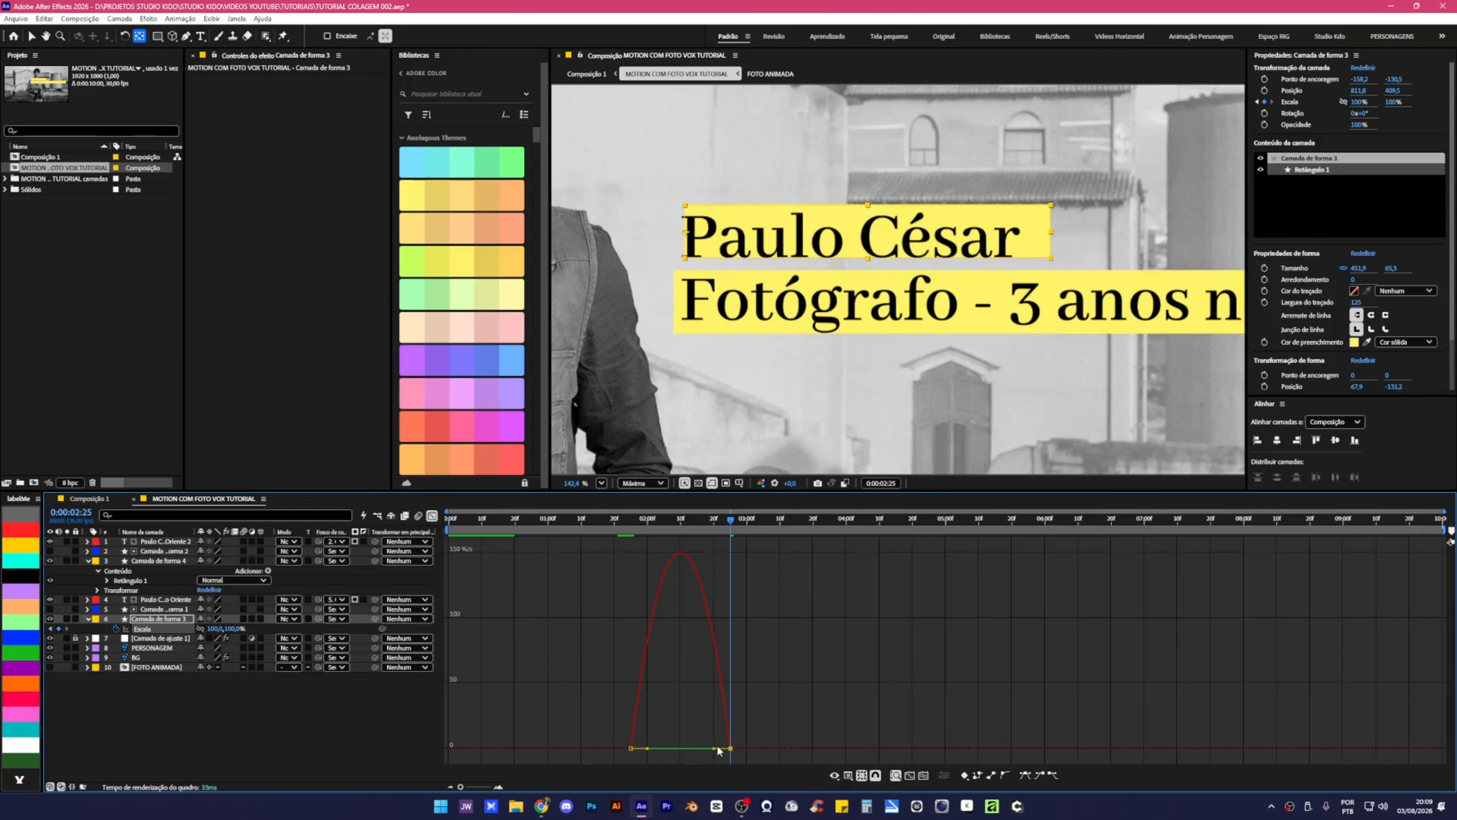
mouse_move(715, 748)
left_mouse_down()
mouse_move(678, 754)
mouse_move(692, 753)
left_mouse_up()
key("shift+F3")
left_click(628, 526)
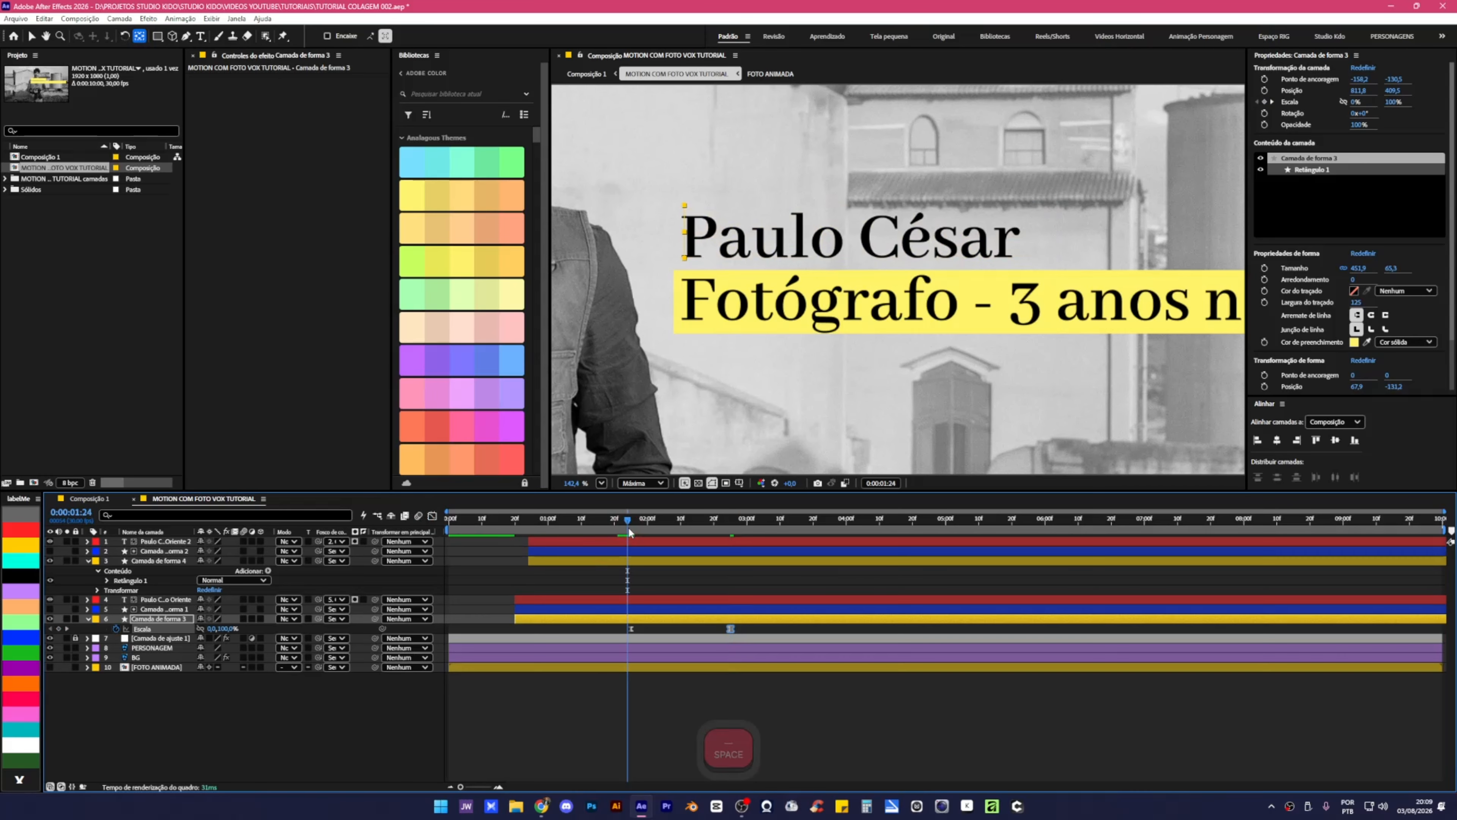
key("space")
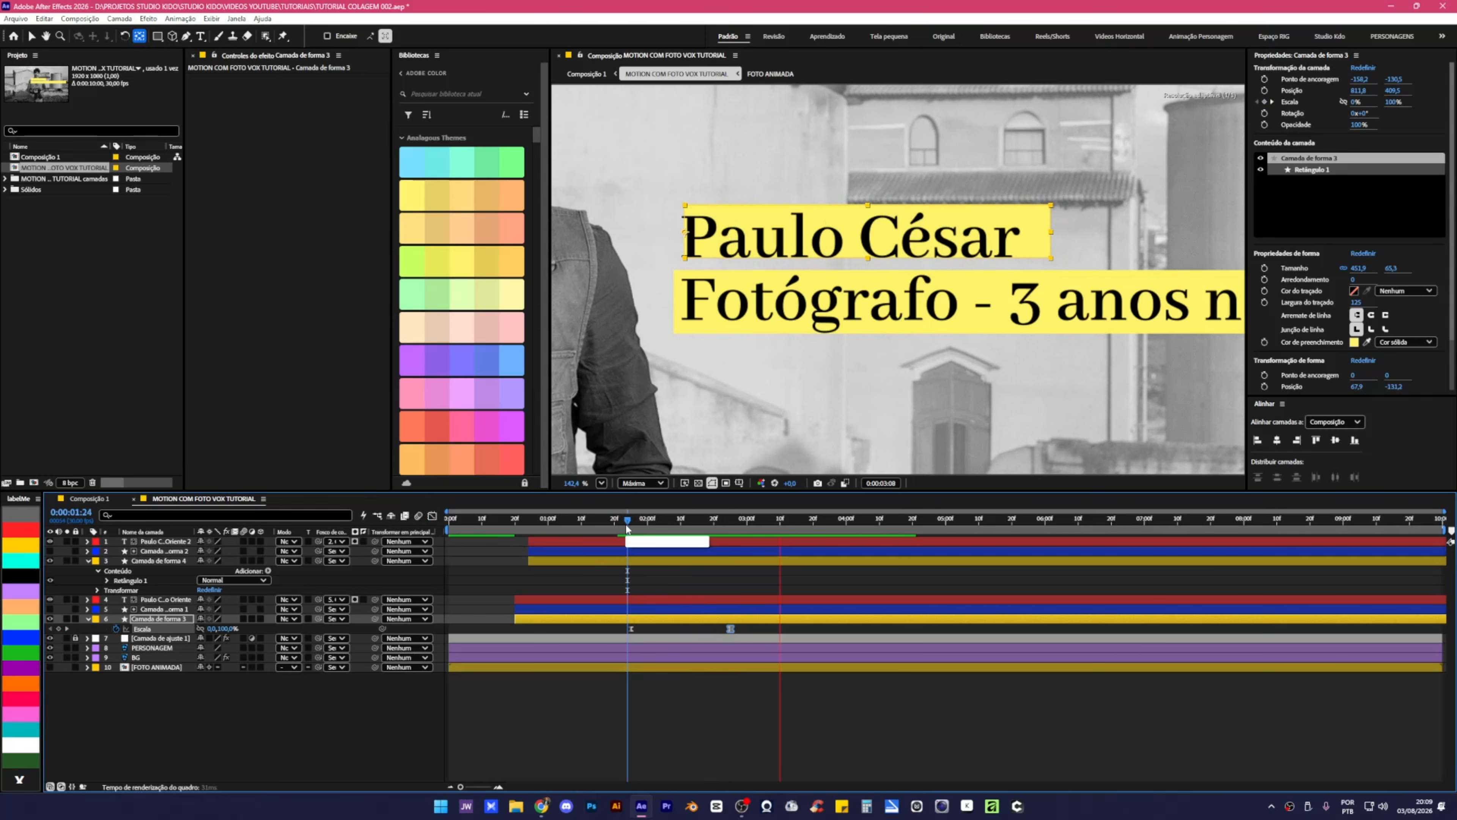
key("space")
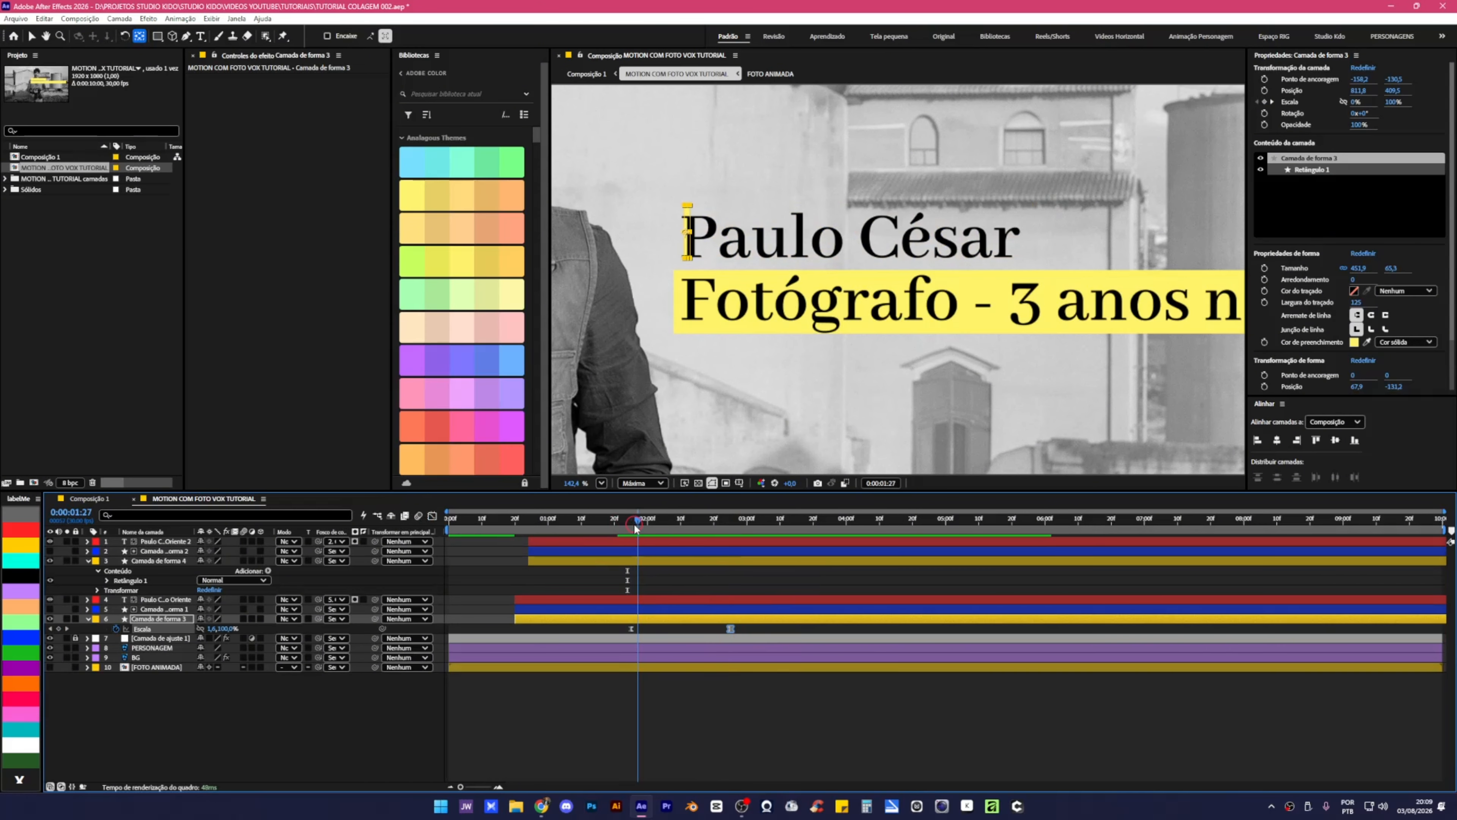
left_click(633, 524)
left_click(630, 524)
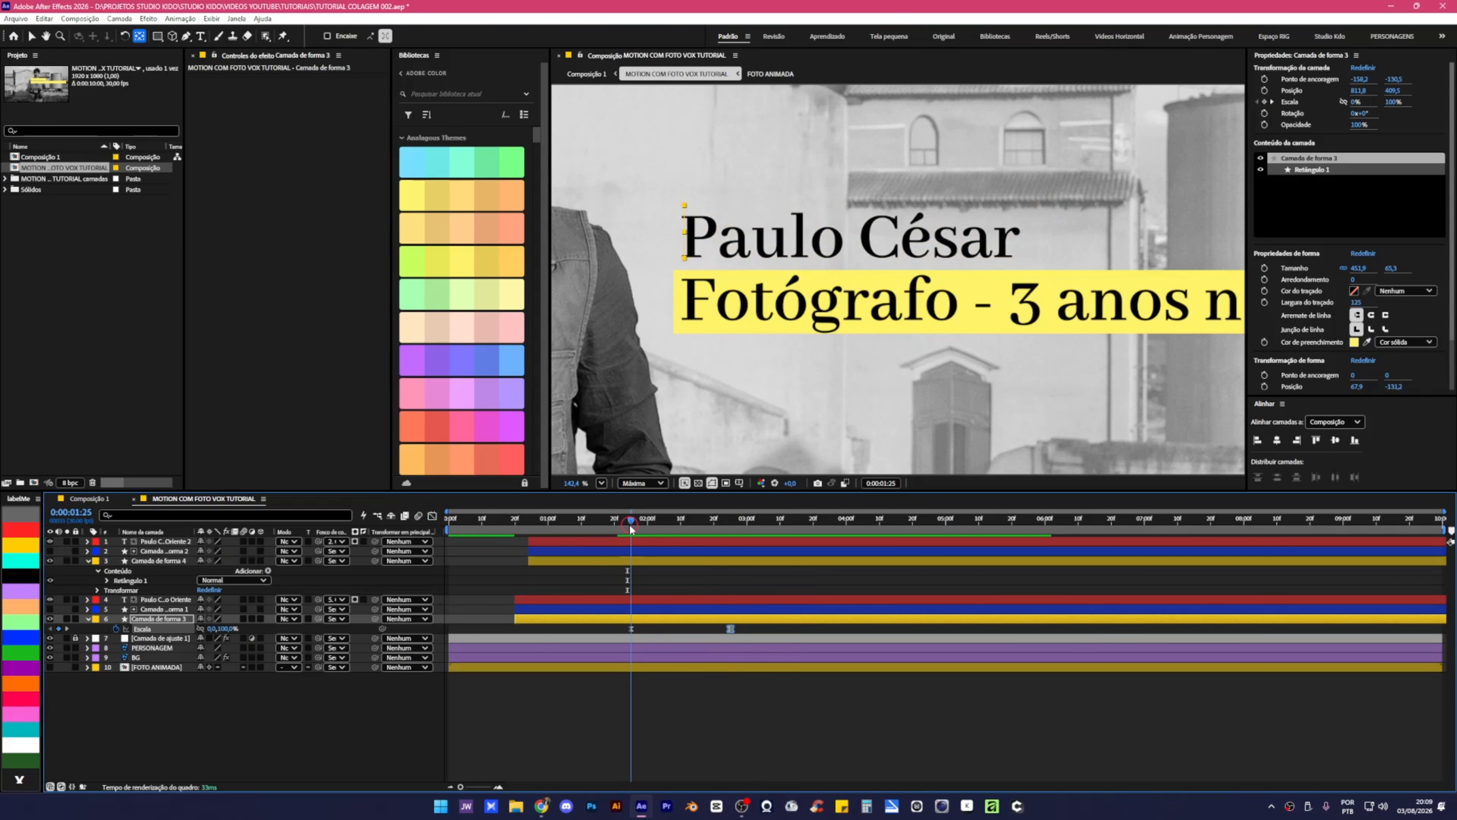
left_click(642, 561)
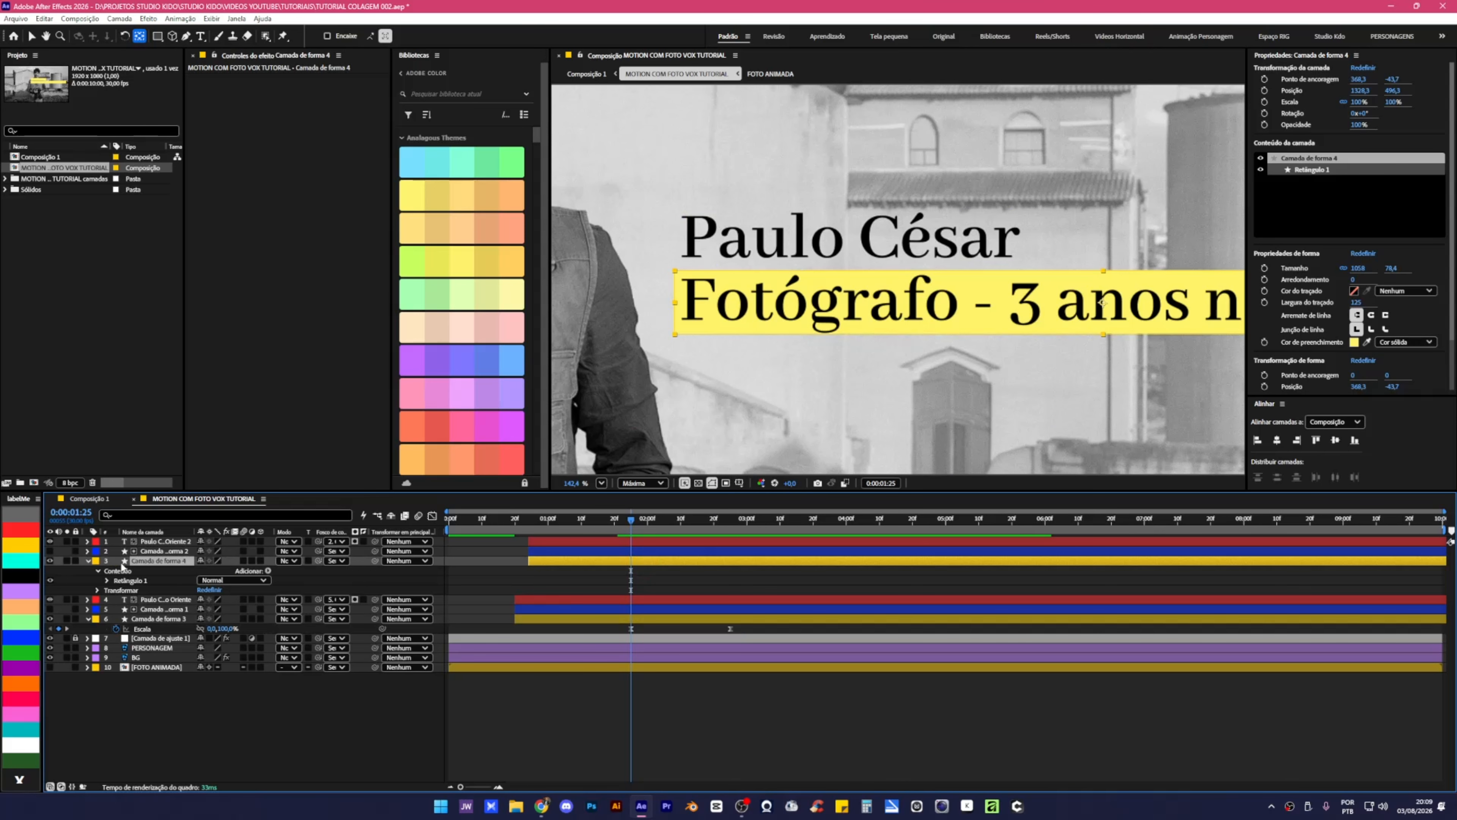
Paste the name box's Scale keyframes onto the unlinked Fotógrafo box and anchor it at its left edge.
key("s")
left_click(200, 571)
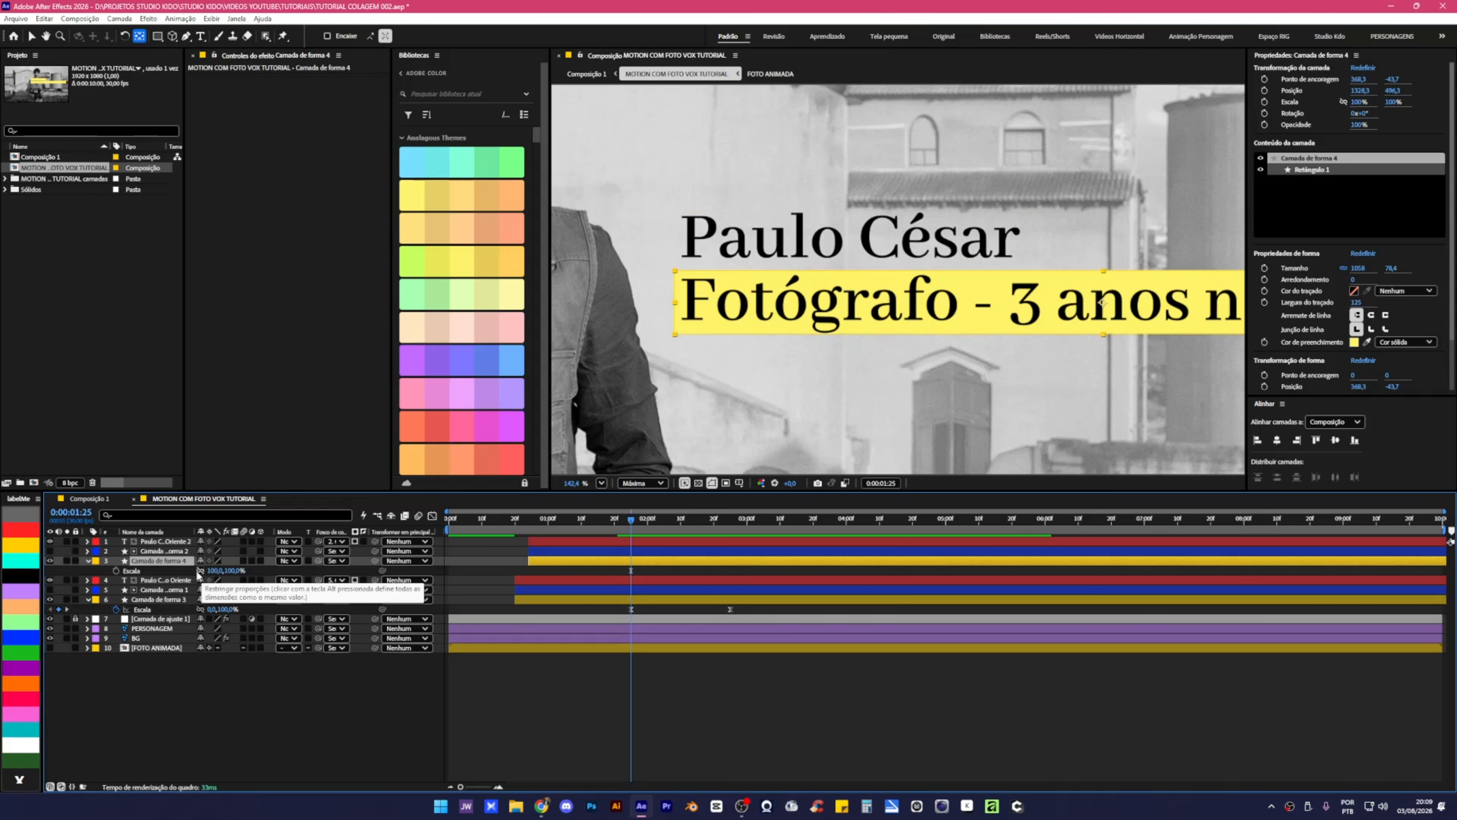
left_click(153, 610)
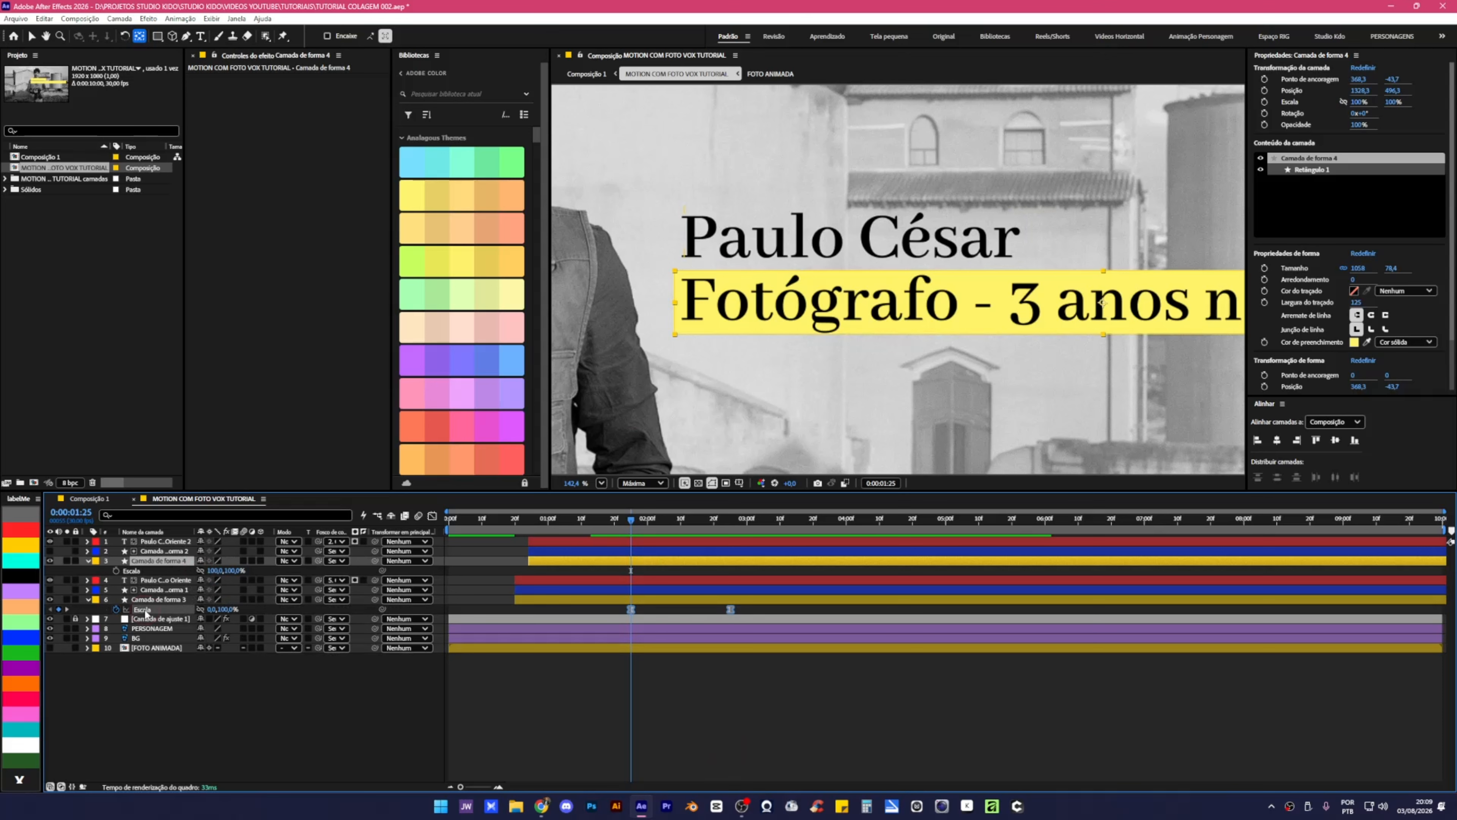
key("ctrl+c")
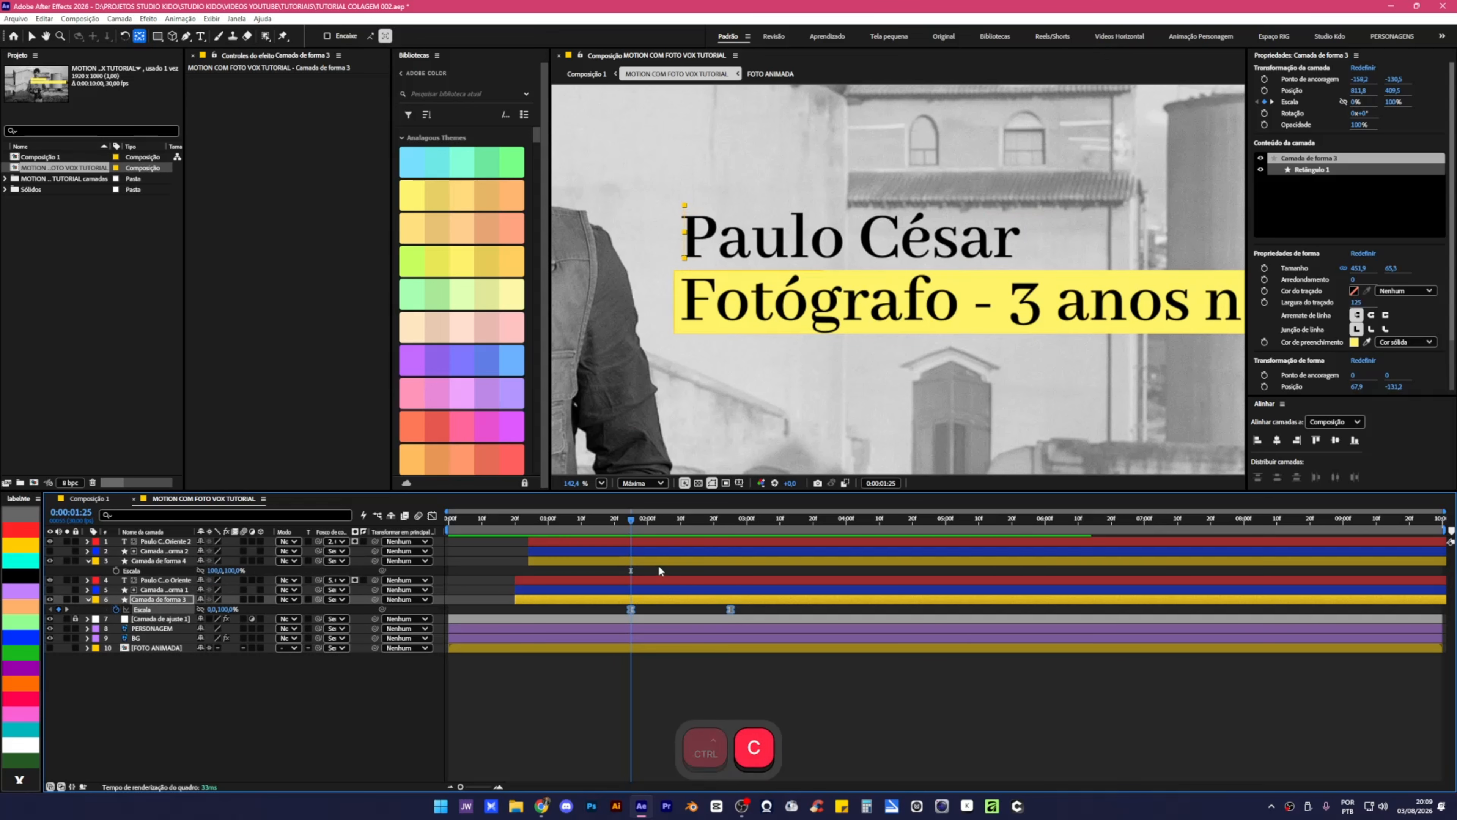
left_click(657, 560)
key("ctrl+v")
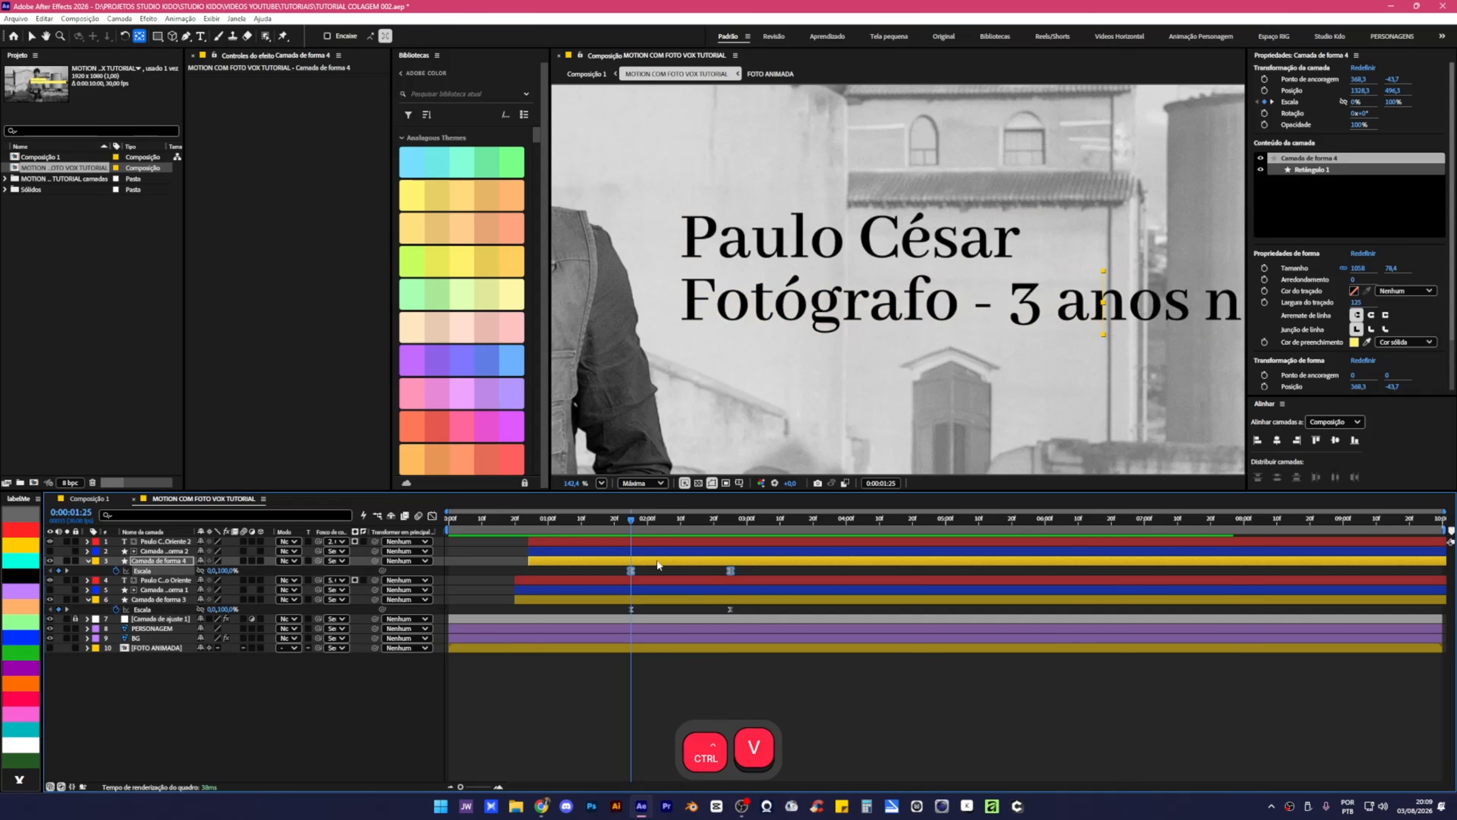
key("space")
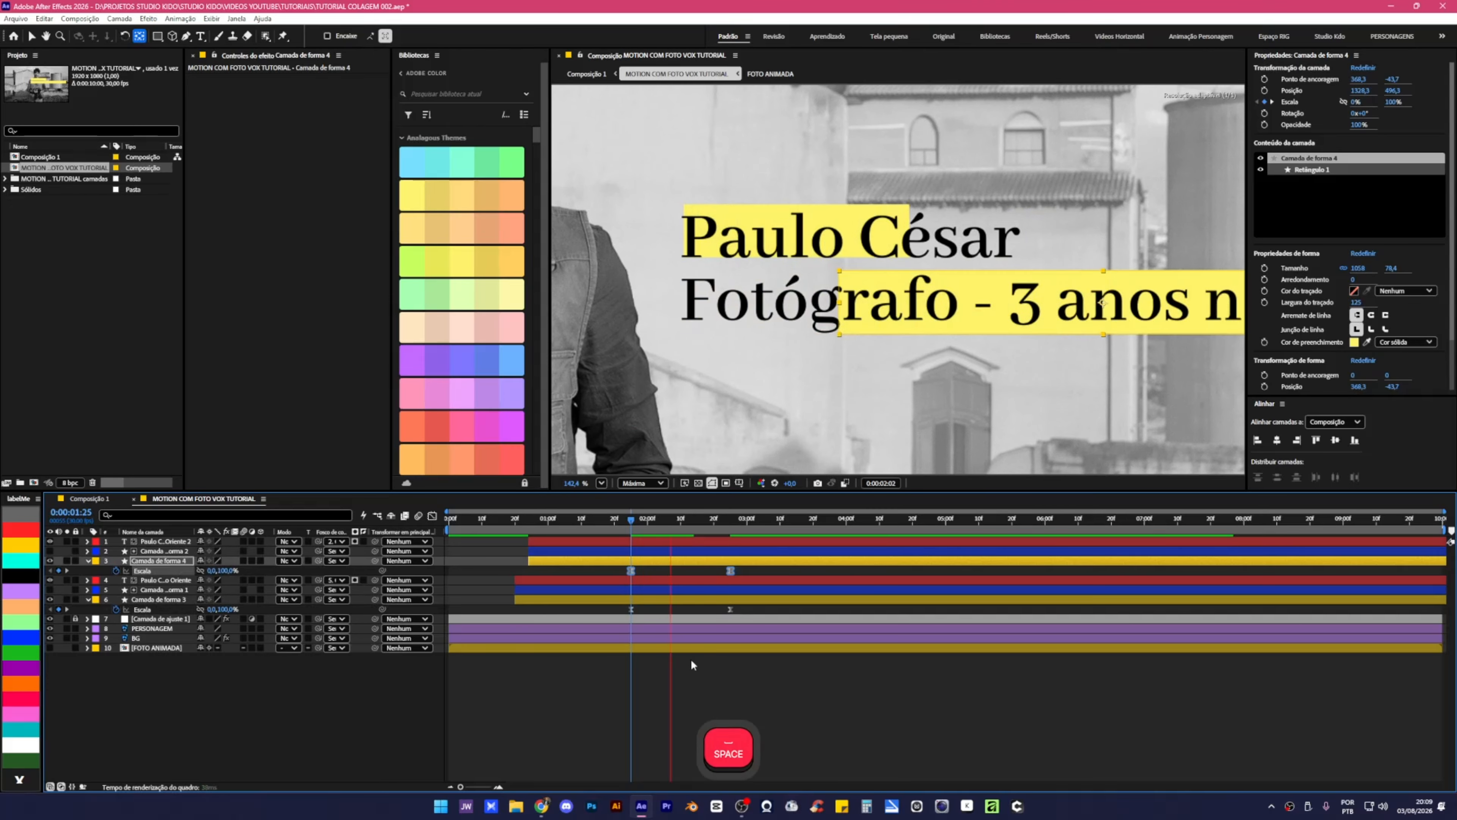
left_click(632, 521)
left_click_drag(632, 520, 730, 564)
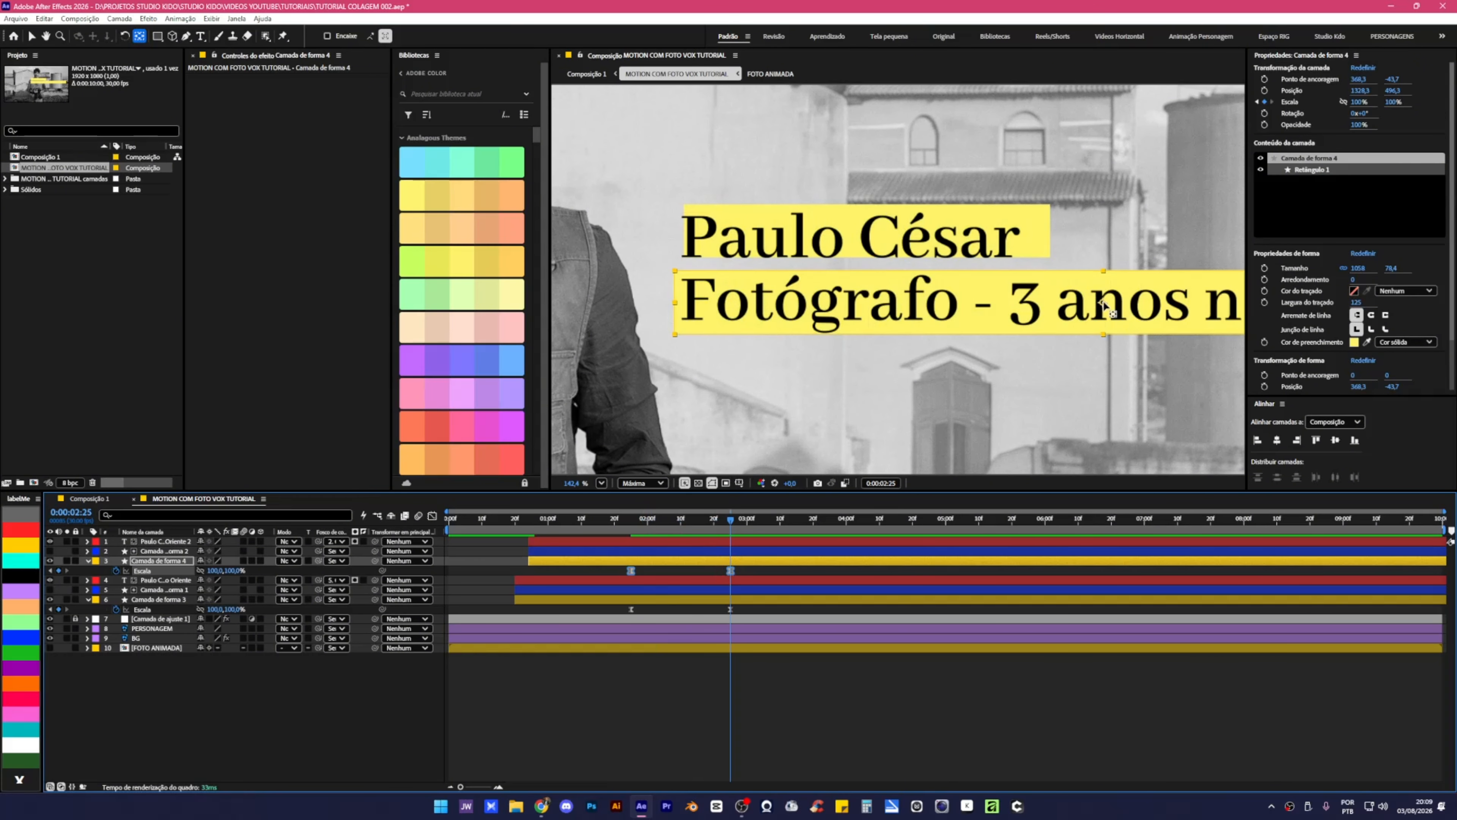
left_click_drag(1107, 307, 1073, 305)
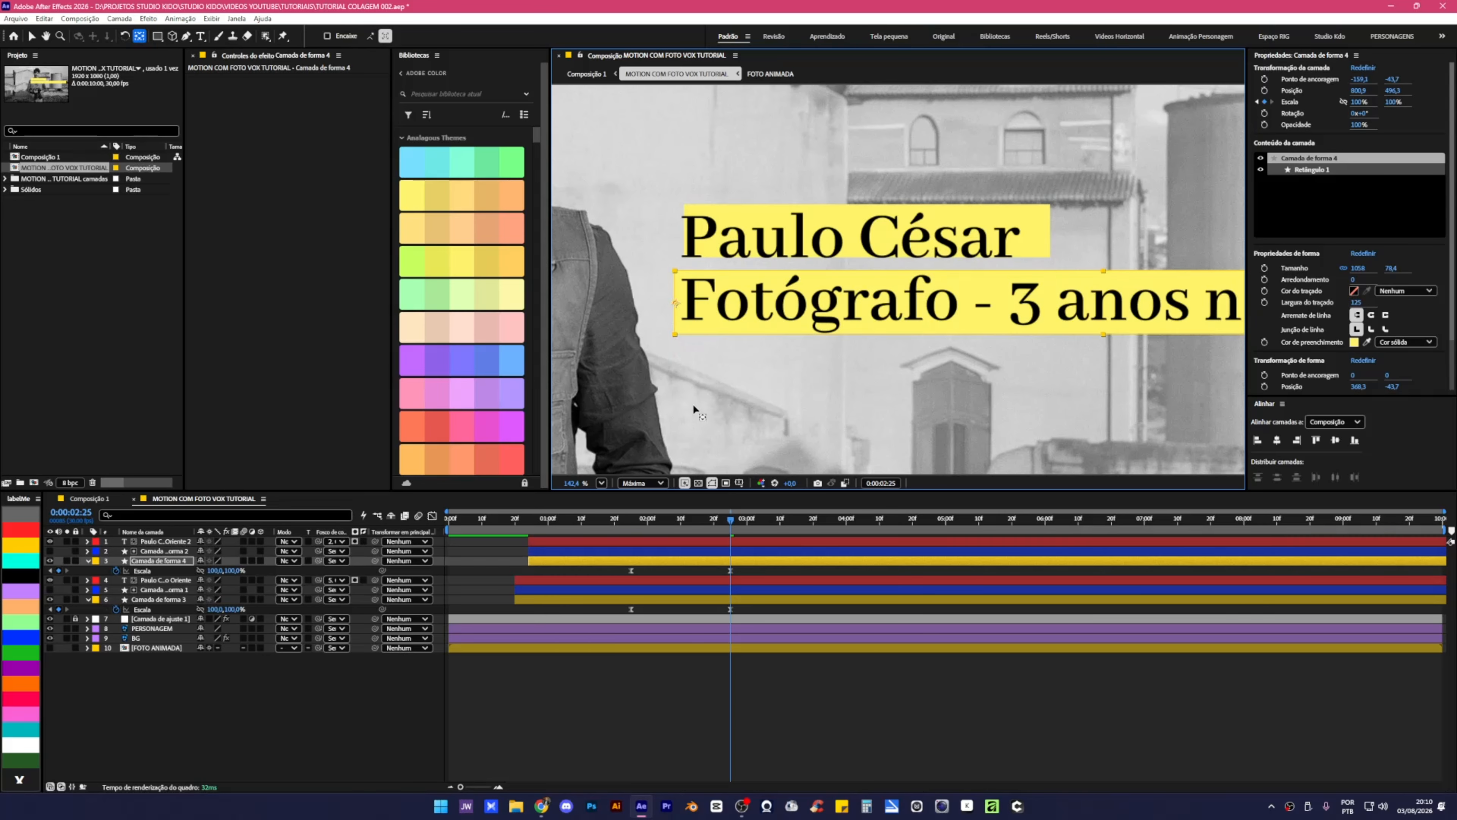
Preview both yellow boxes growing in, ending where they are fully grown.
left_click_drag(731, 524, 616, 530)
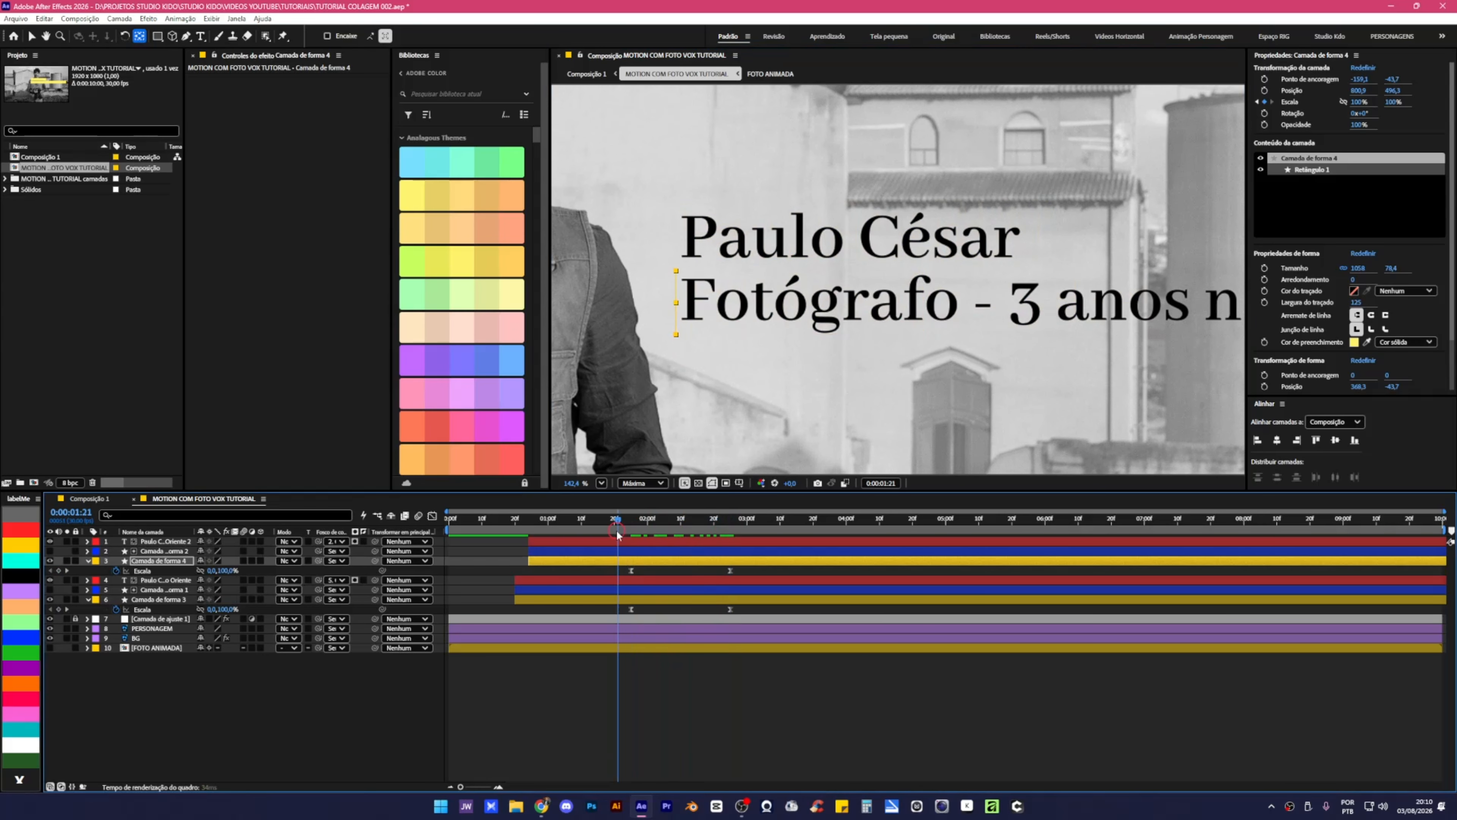
key("space")
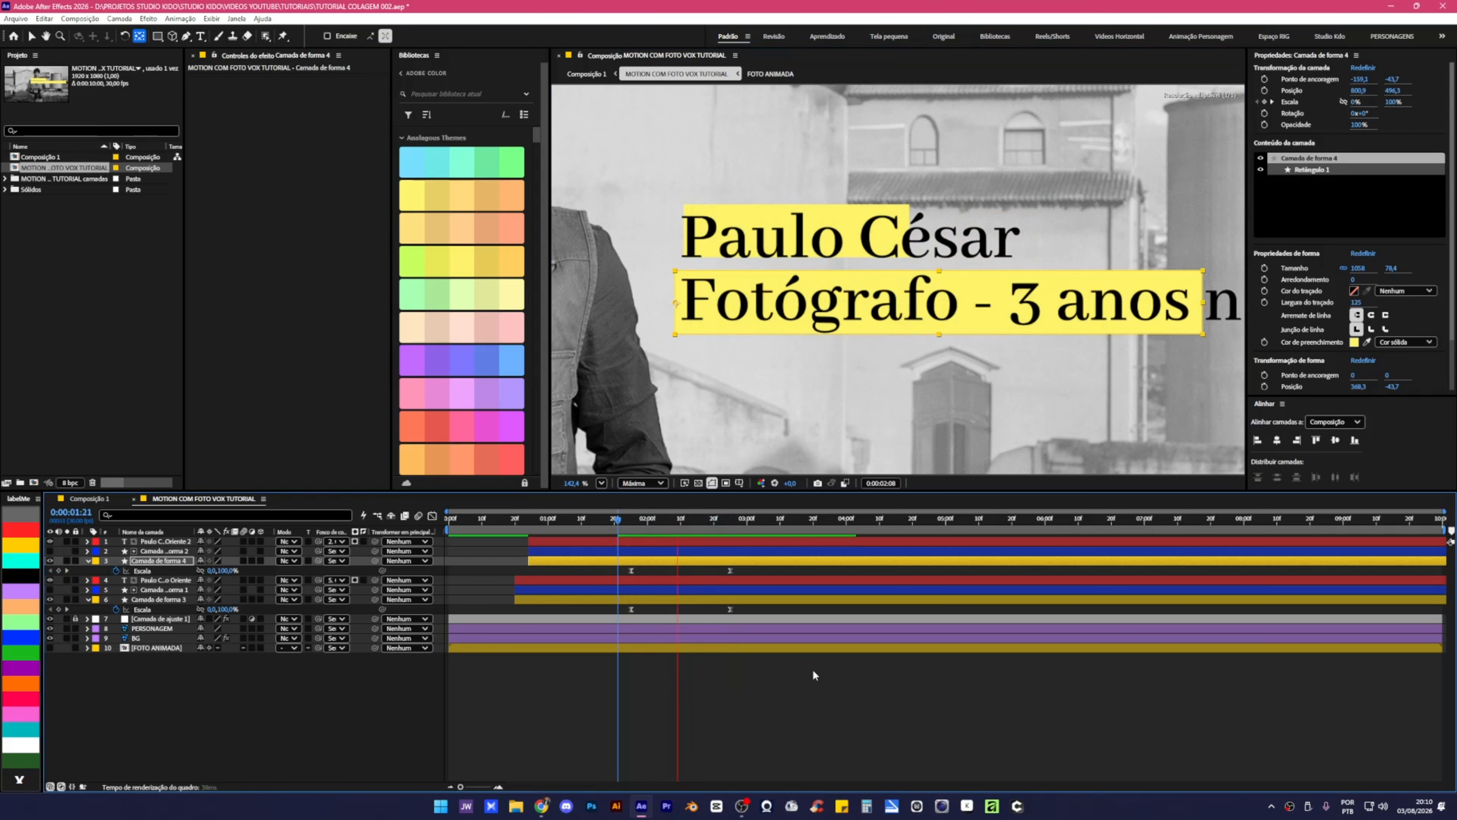
left_click(692, 525)
left_click_drag(696, 528, 745, 525)
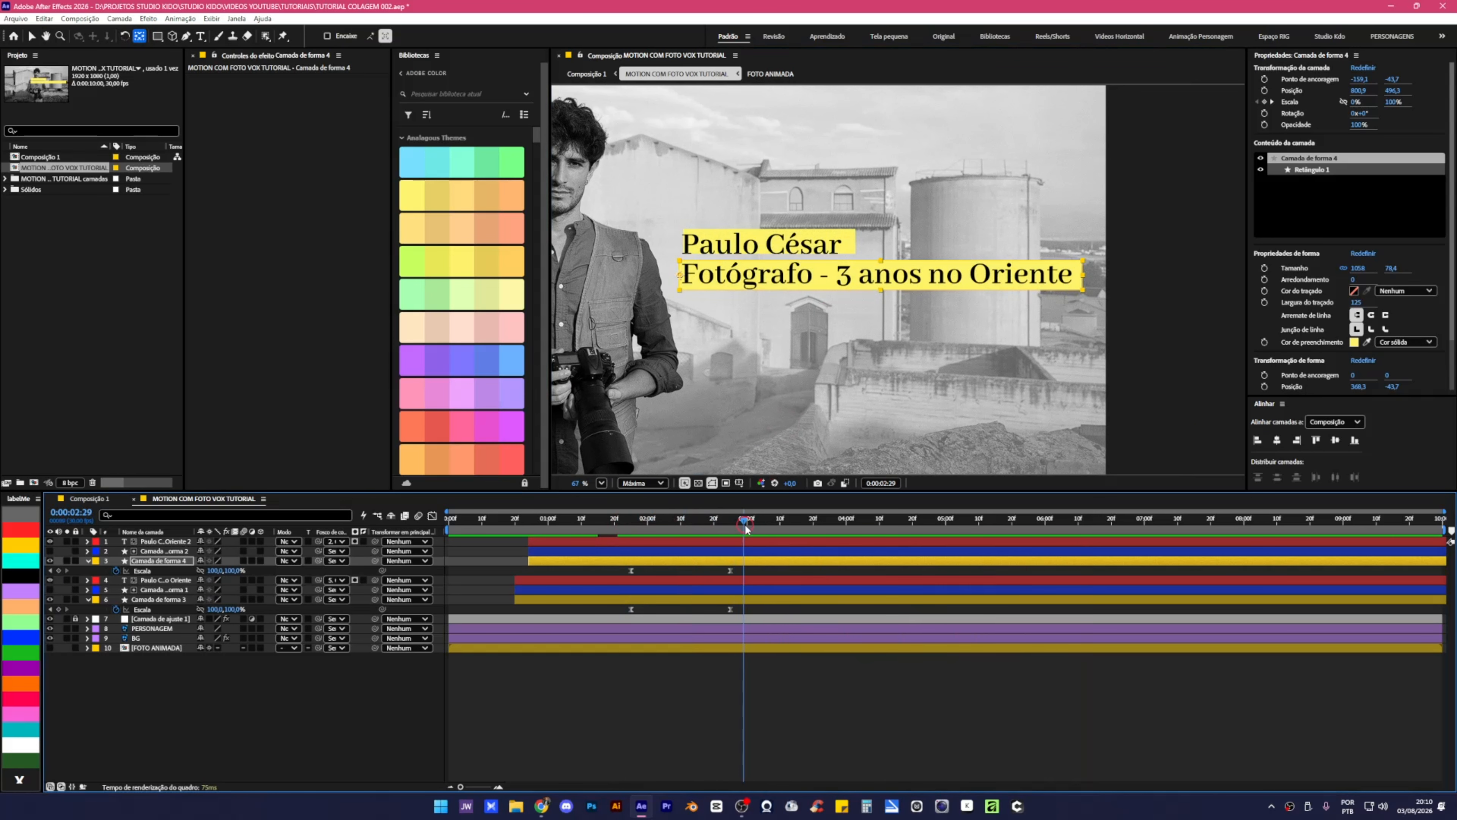
key("v")
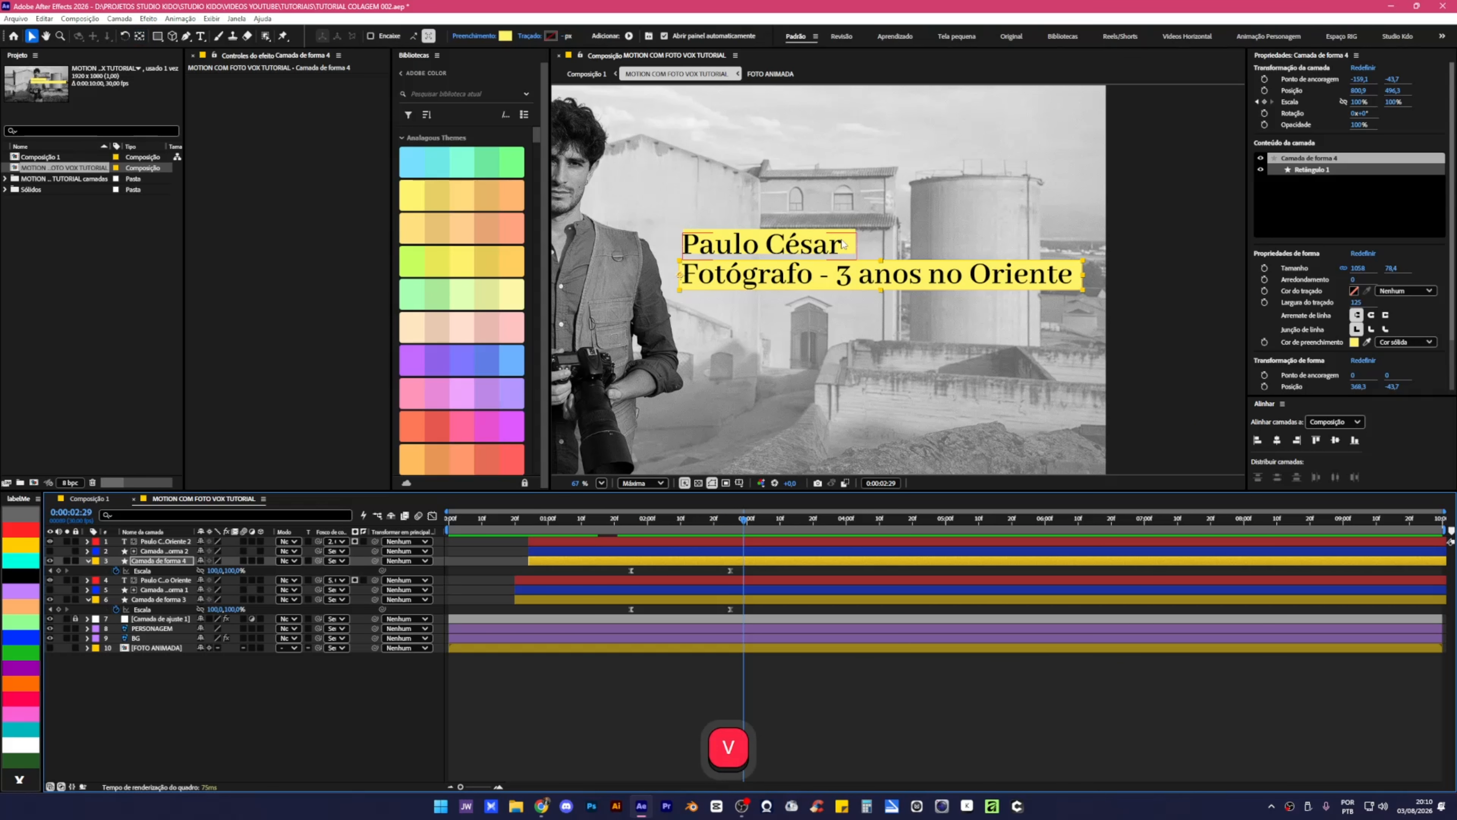
Select the name's yellow box, Camada de forma 3, and nudge it up slightly.
left_click(841, 246)
scroll(841, 246, "up", 4)
scroll(930, 255, "up", 2)
left_click(930, 254)
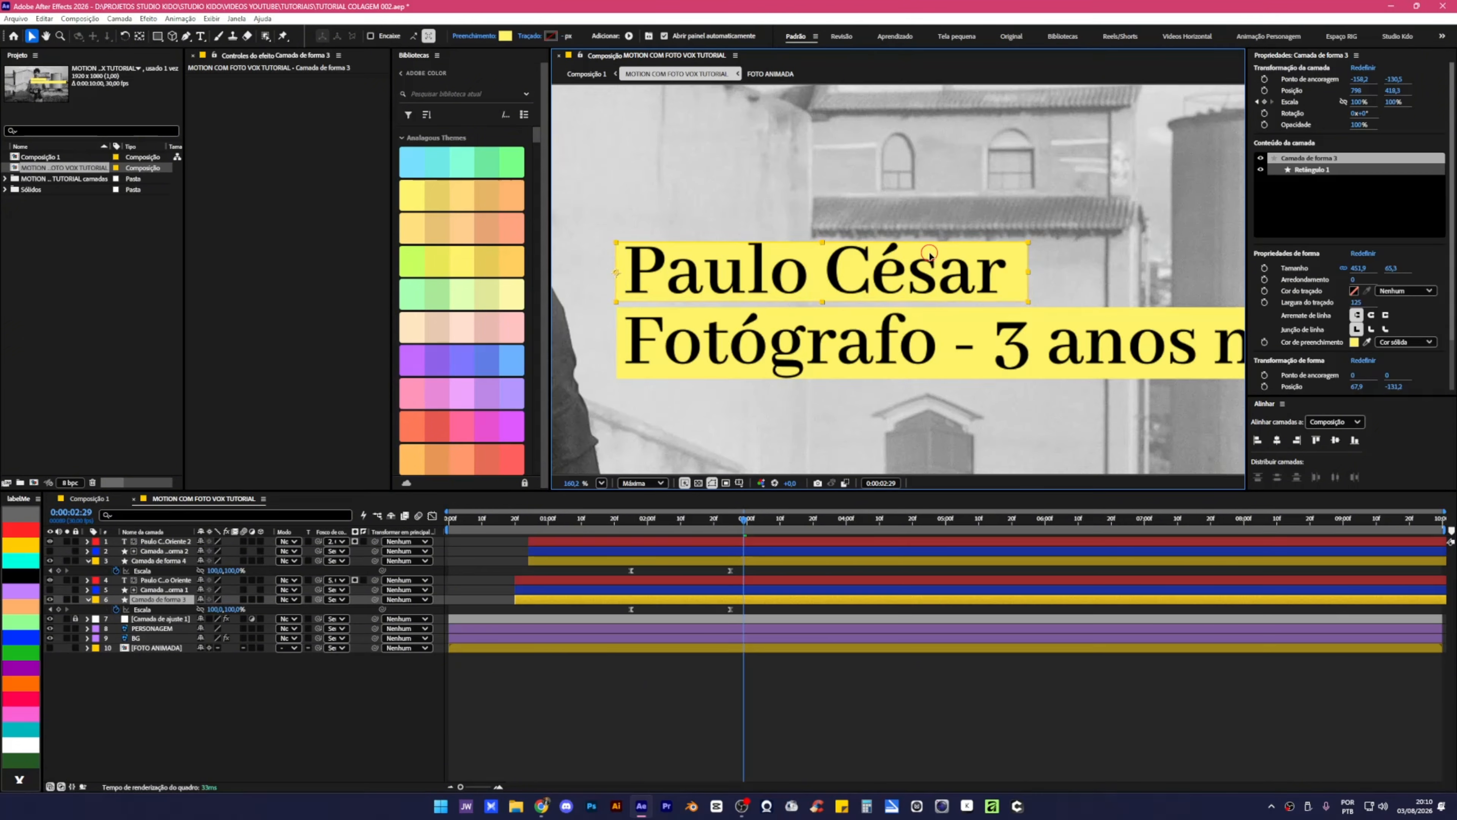
scroll(929, 255, "down", 3)
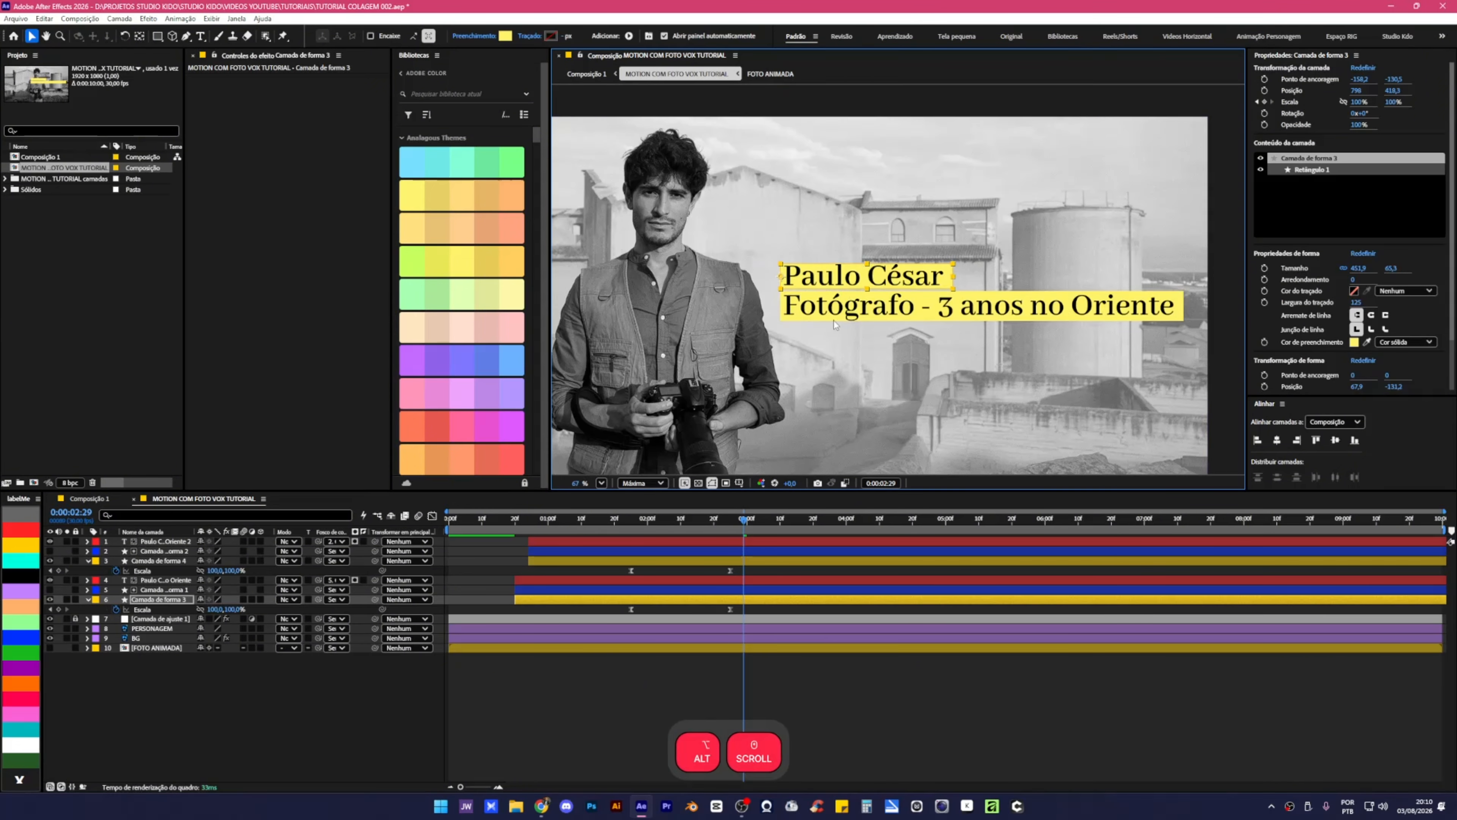
scroll(864, 305, "up", 2)
scroll(867, 305, "up", 2)
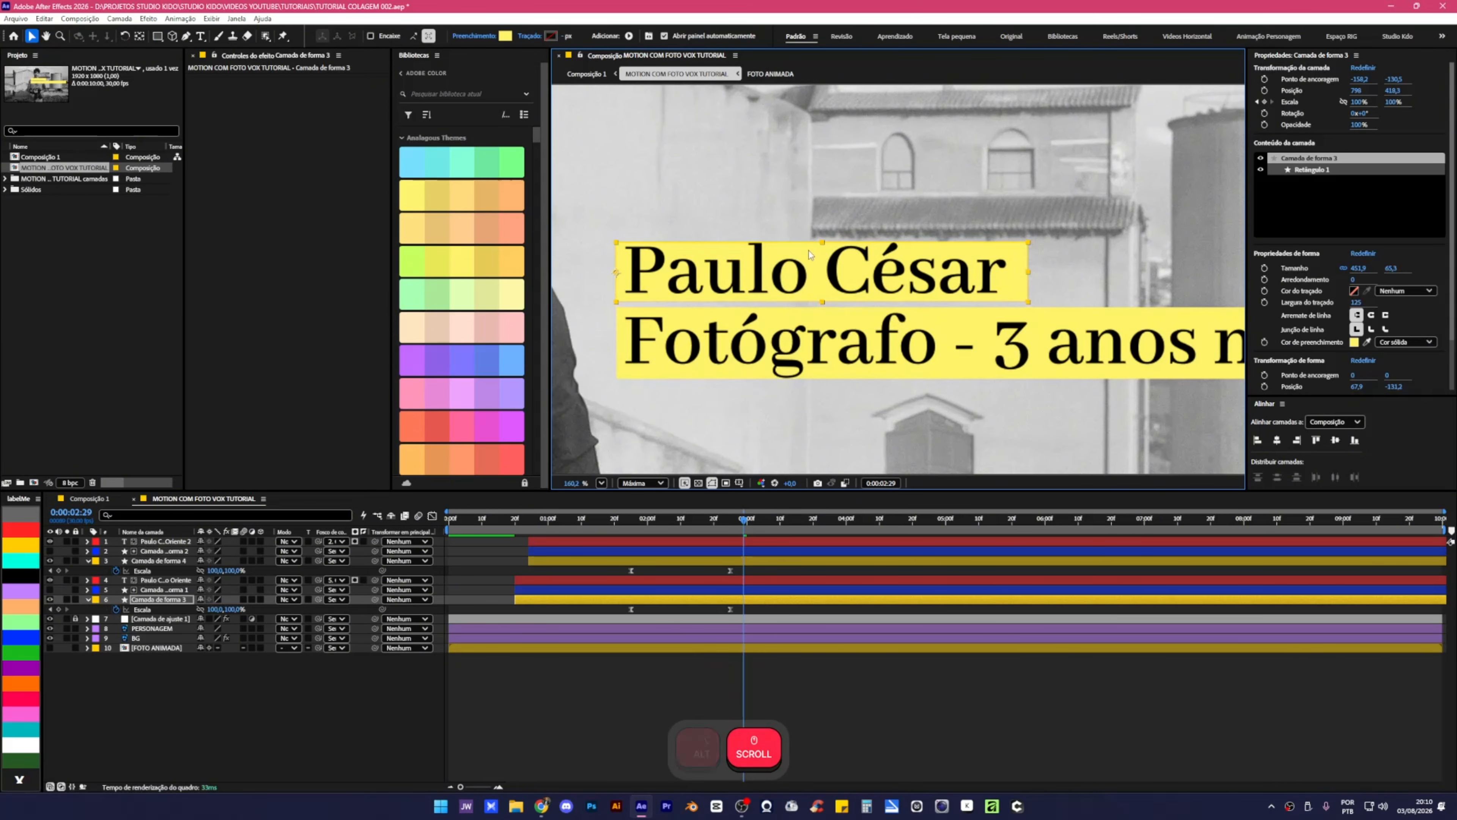
key("Up")
key("Up")
key("Up")
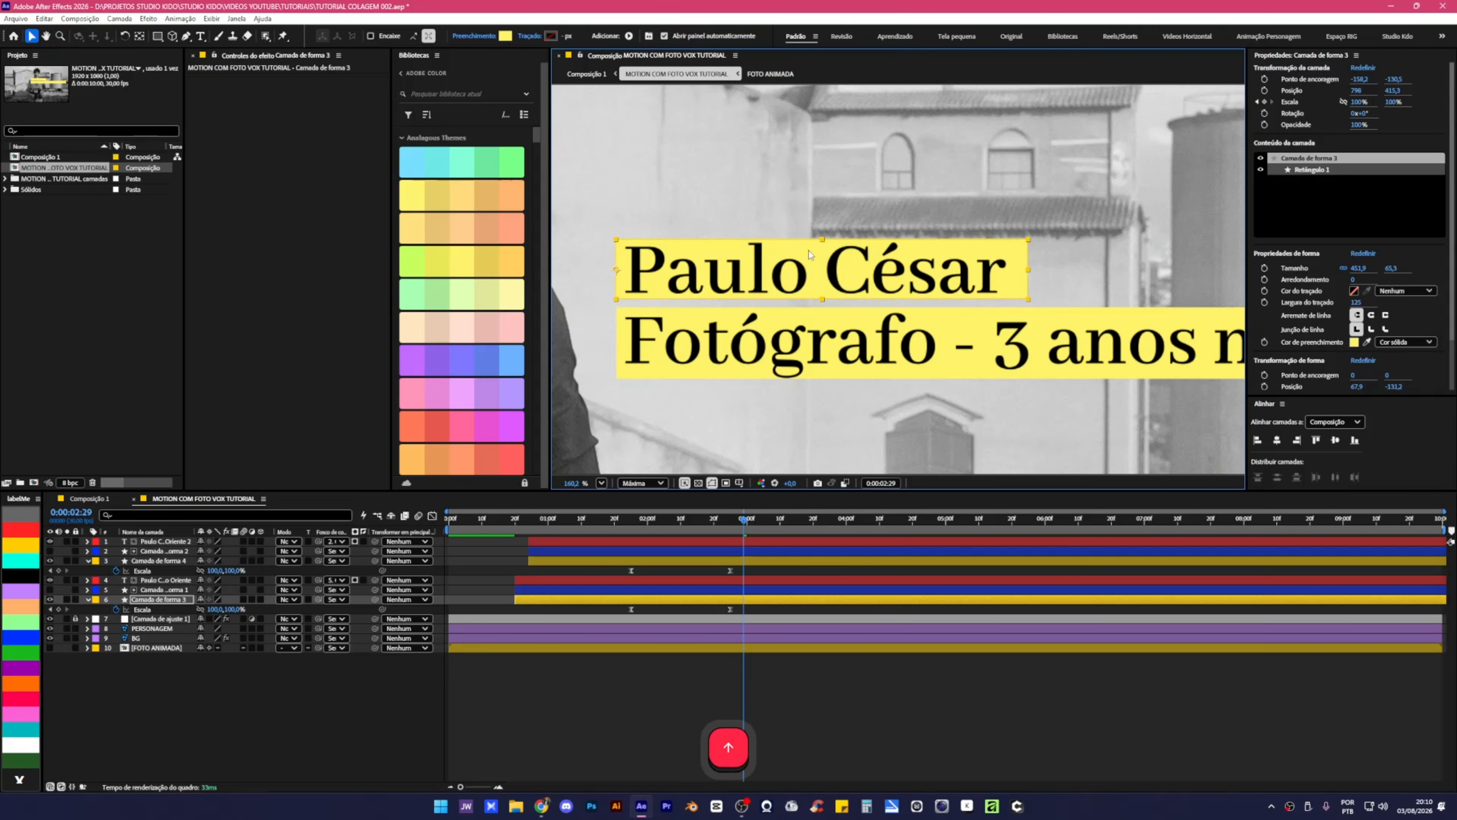
scroll(735, 362, "down", 3)
scroll(735, 362, "down", 2)
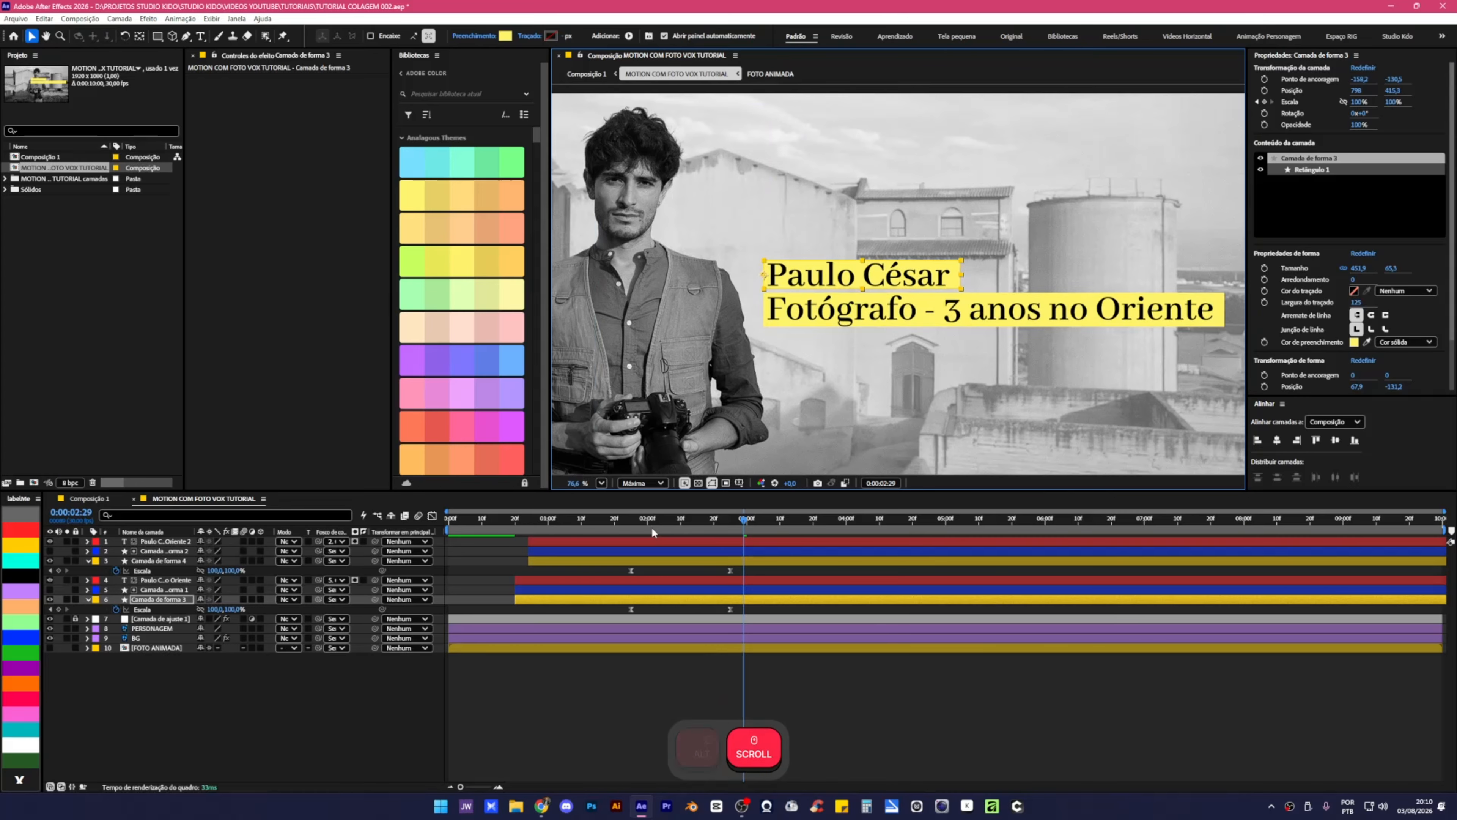
Move the name box's two Escala keyframes to start at 0:00:01:10 and preview.
left_click(632, 521)
key("space")
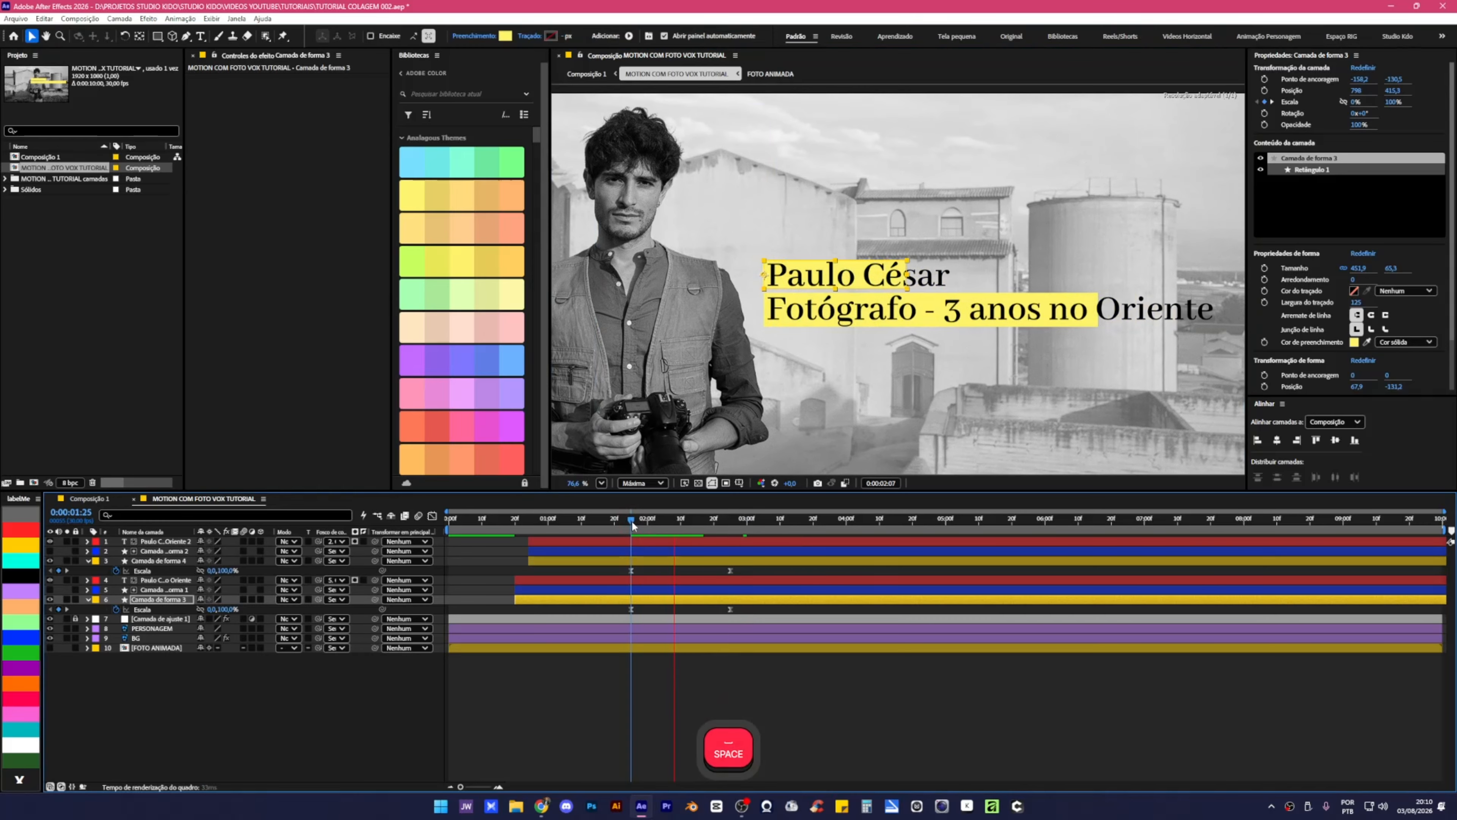
key("space")
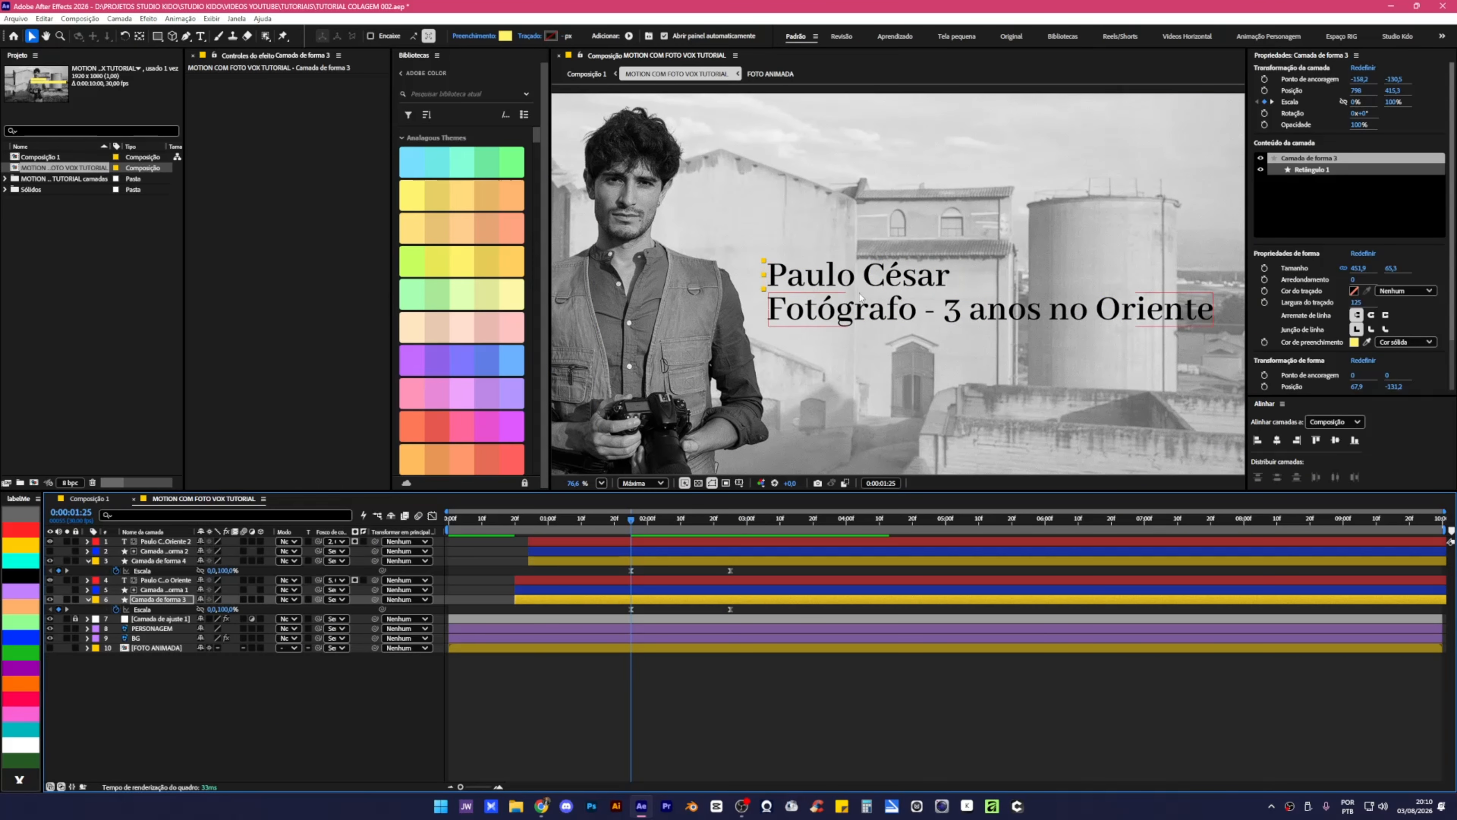
left_click_drag(554, 523, 581, 530)
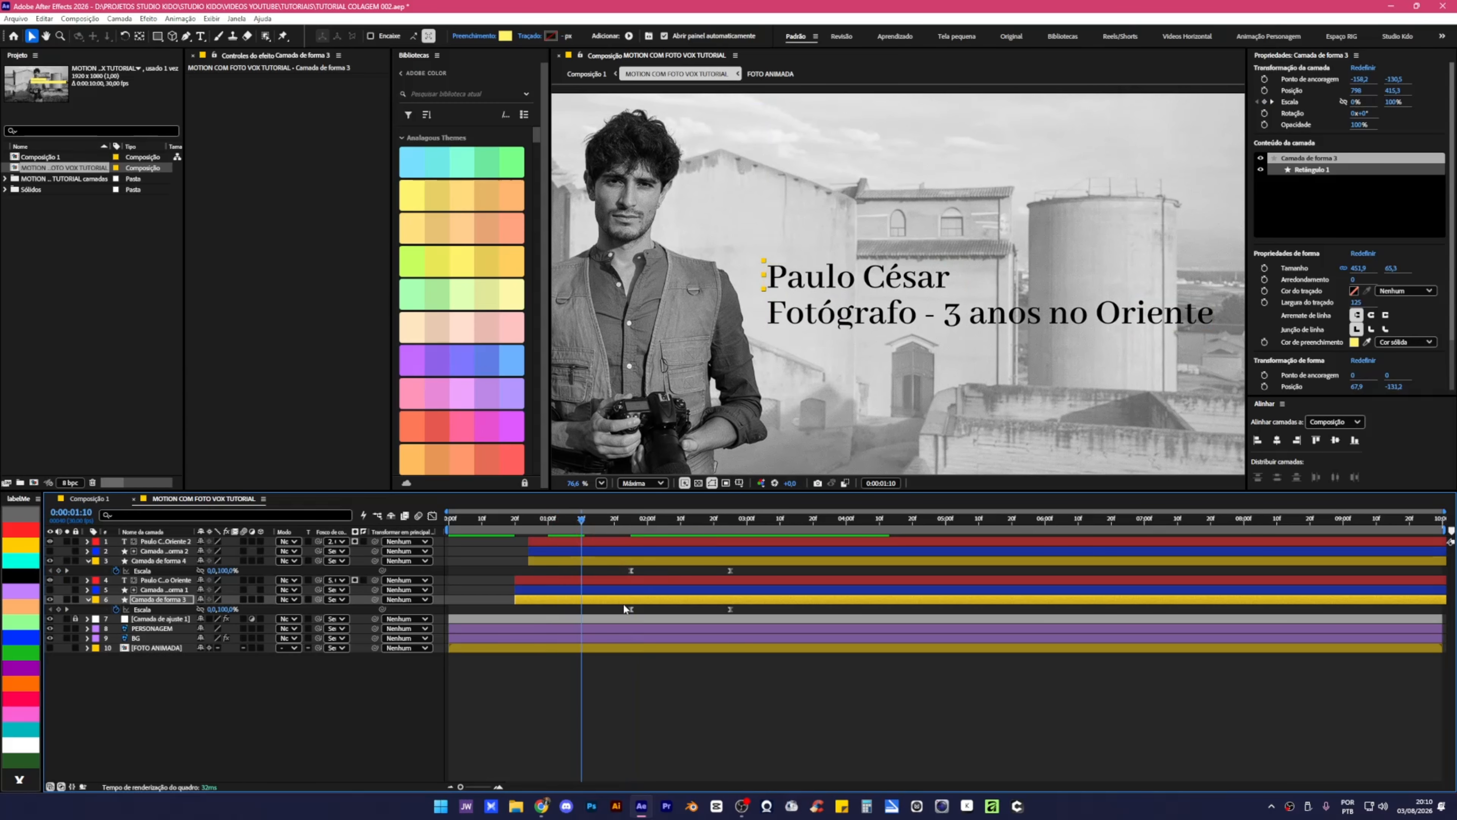
left_click_drag(624, 604, 737, 619)
left_click_drag(629, 612, 581, 609)
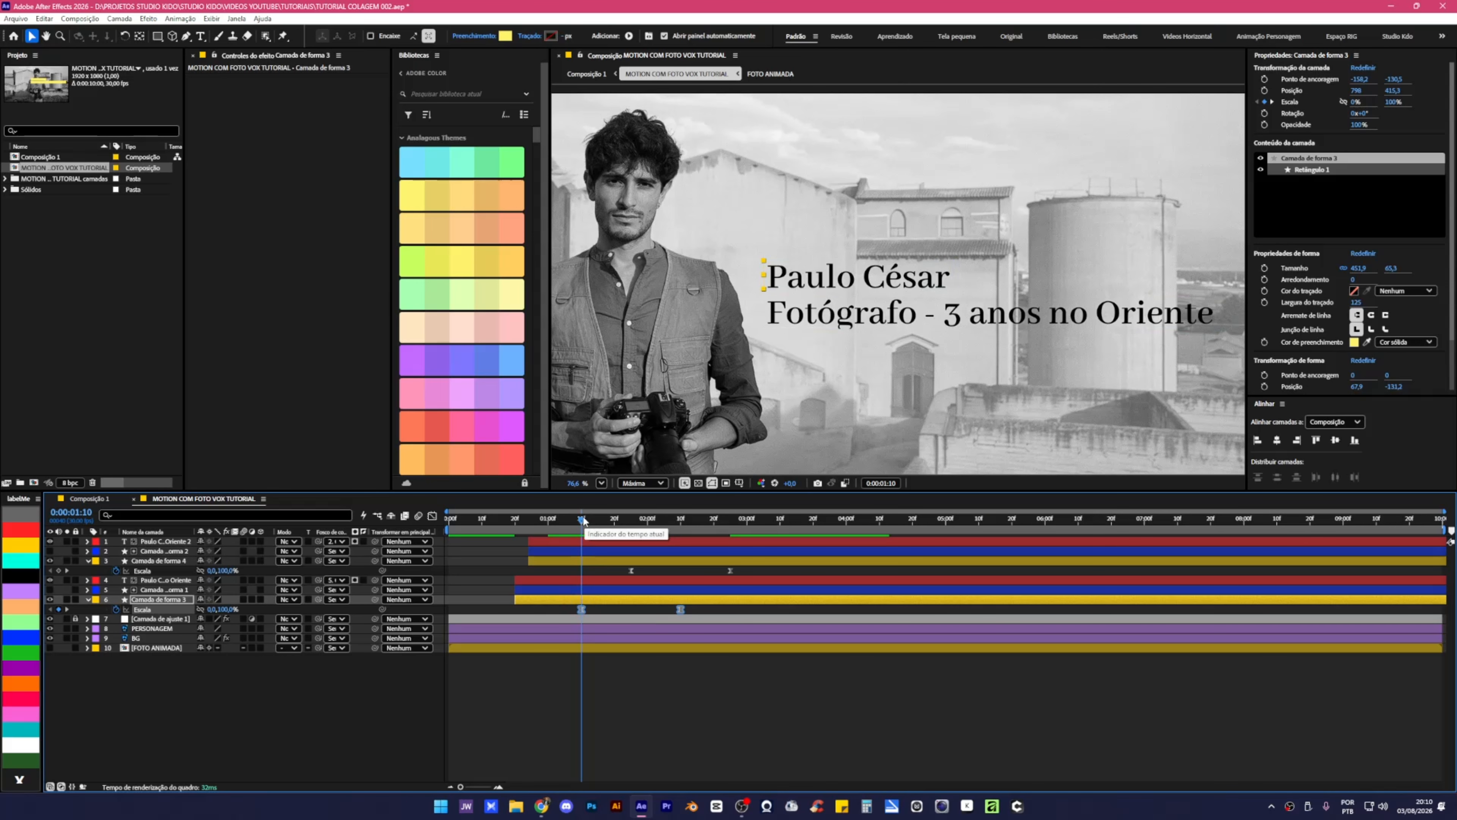
left_click_drag(583, 517, 620, 523)
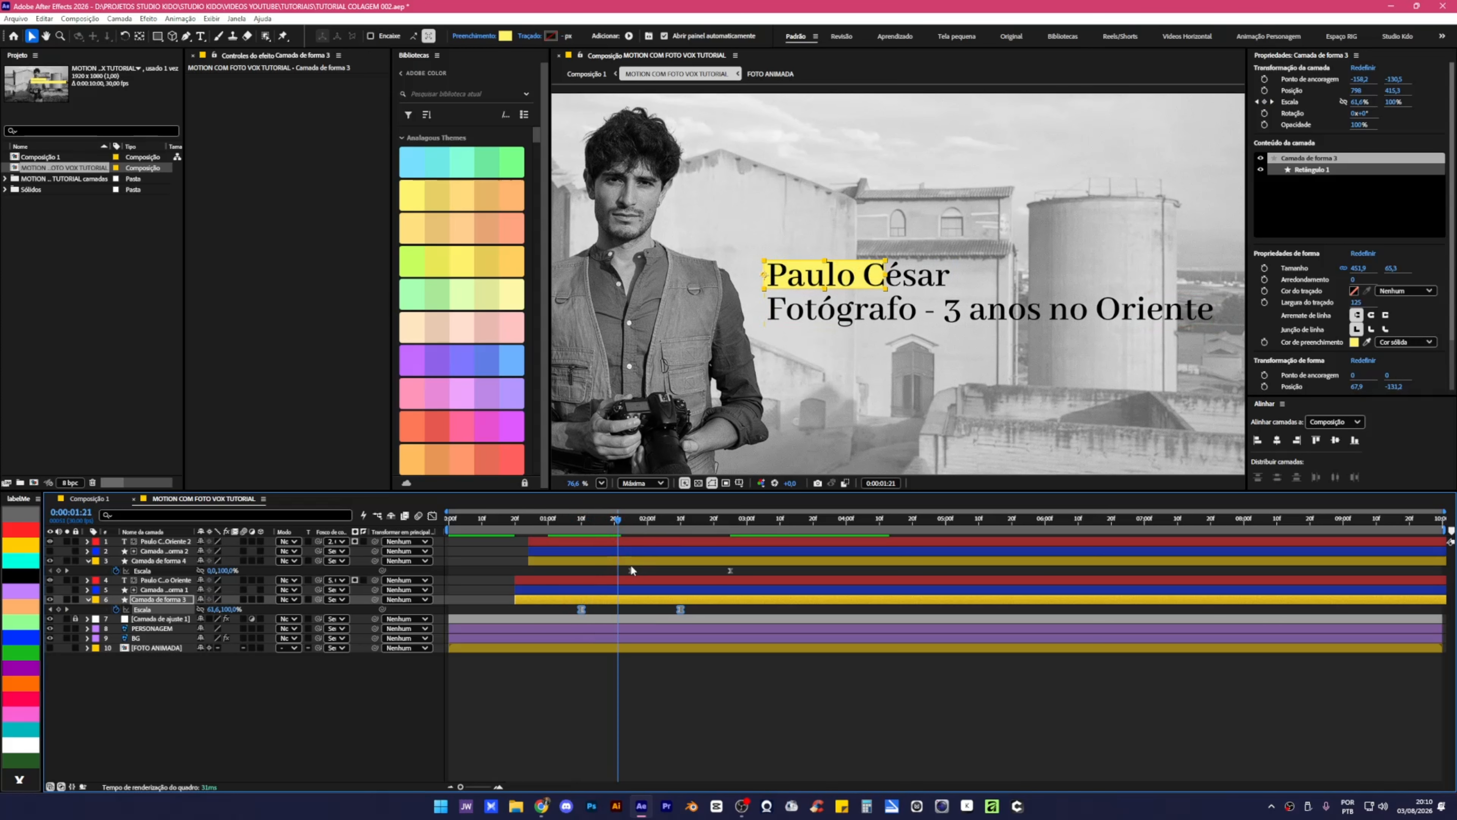
key("space")
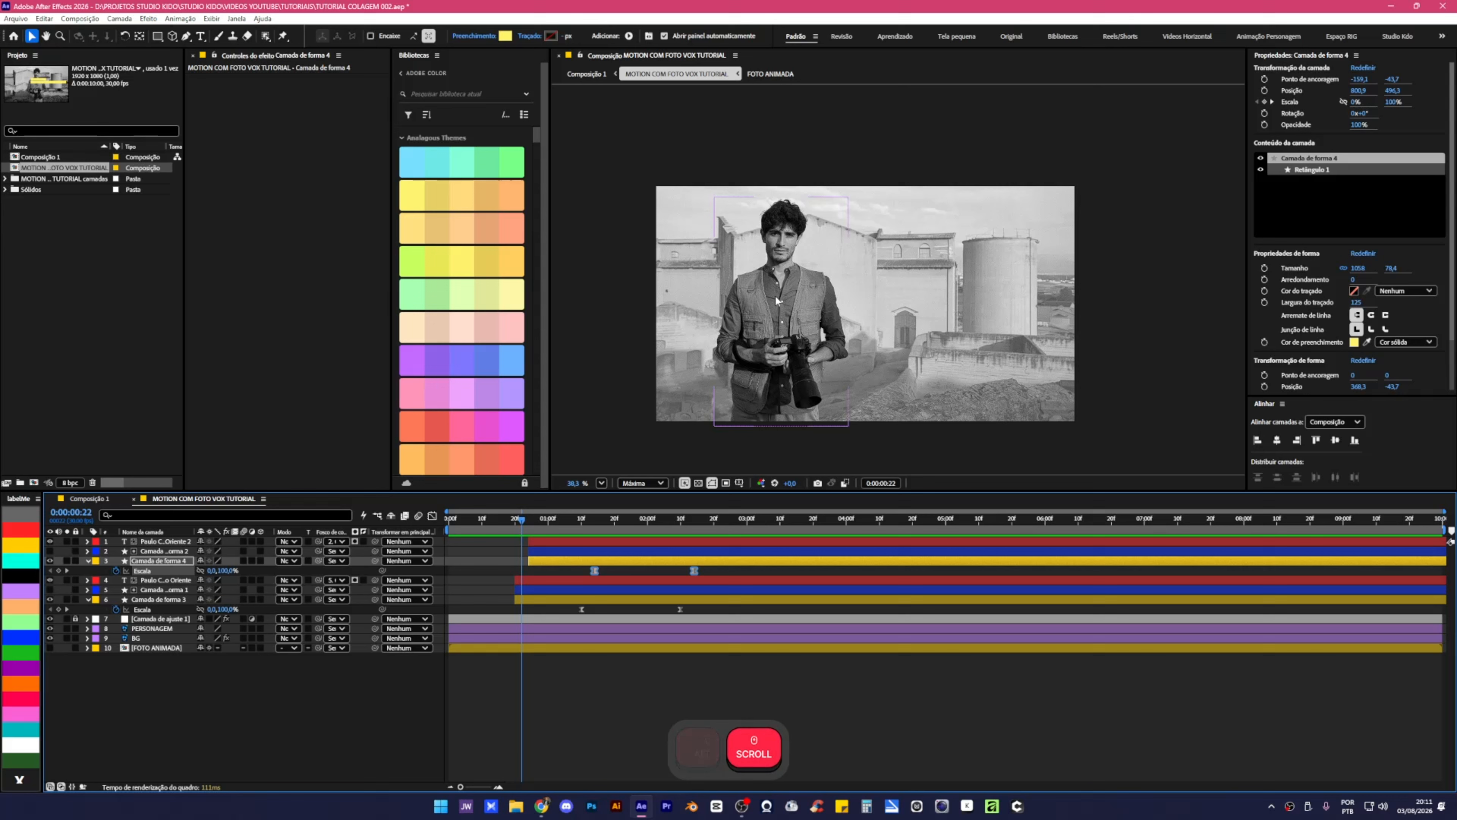
Collapse layers 3 and 6's Escala properties and add a Camada de ajuste on top.
left_click_drag(781, 313, 819, 315)
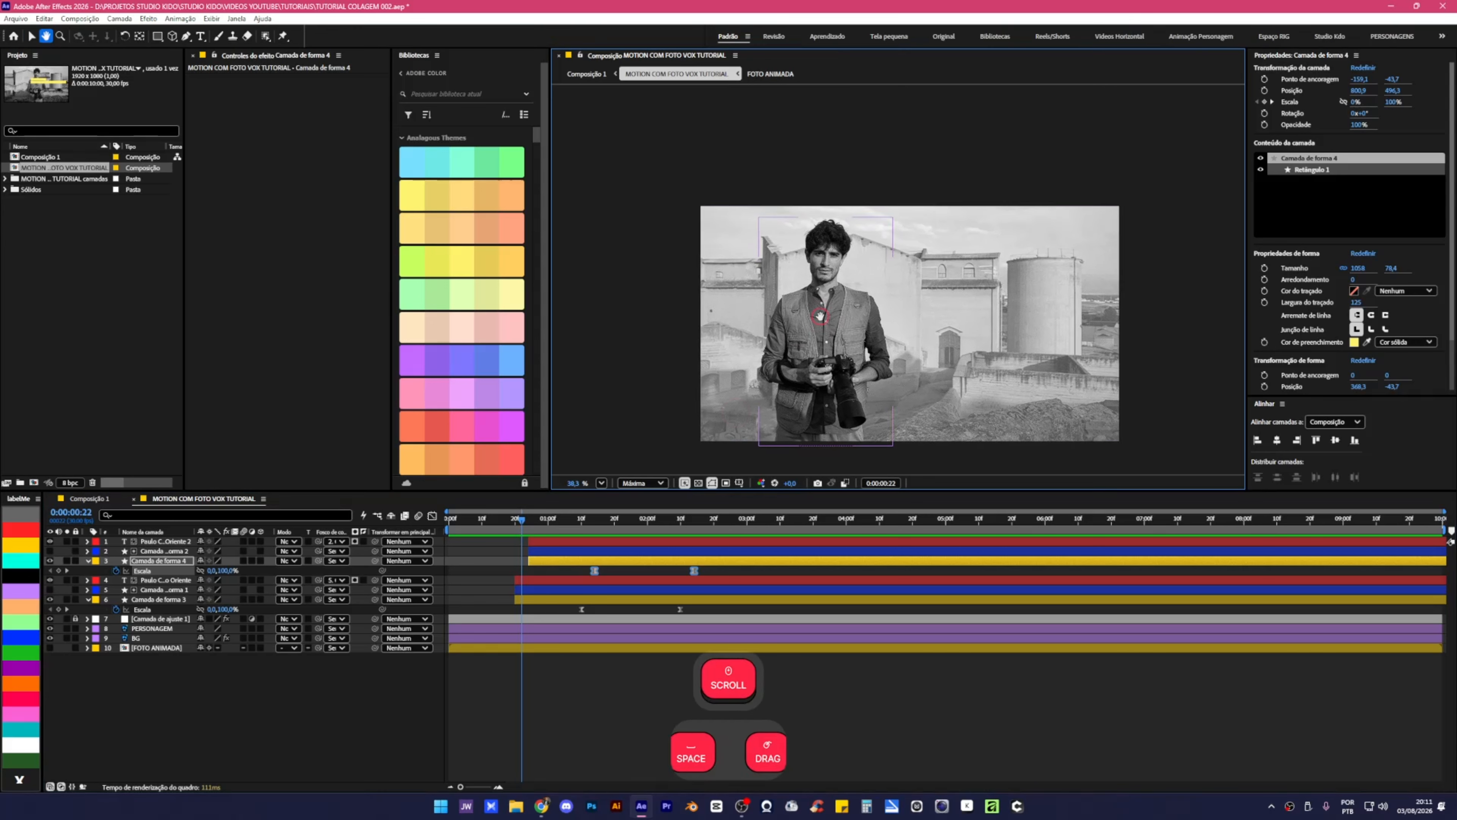
left_click_drag(518, 520, 448, 520)
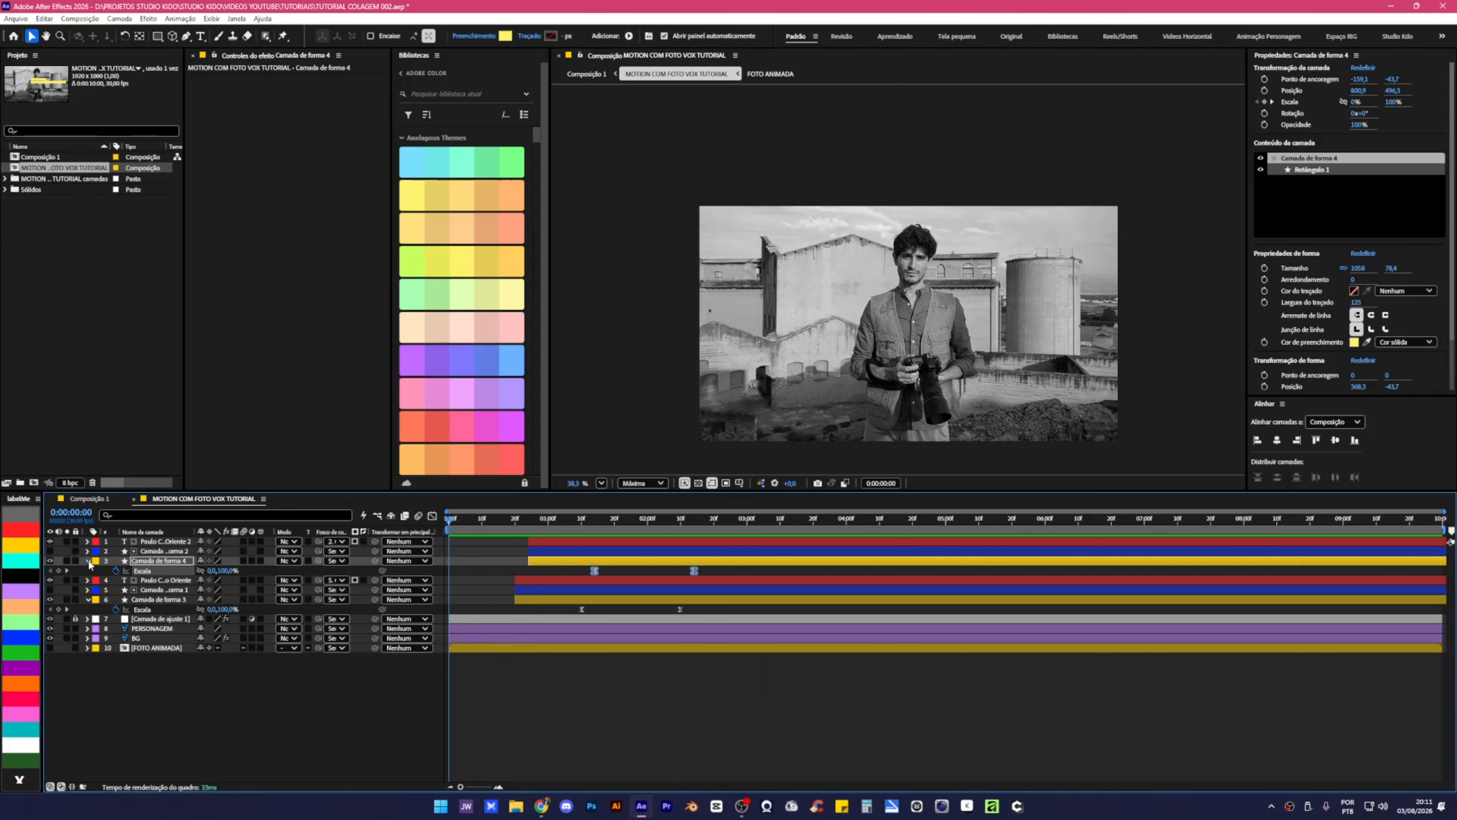
left_click(88, 561)
left_click(88, 590)
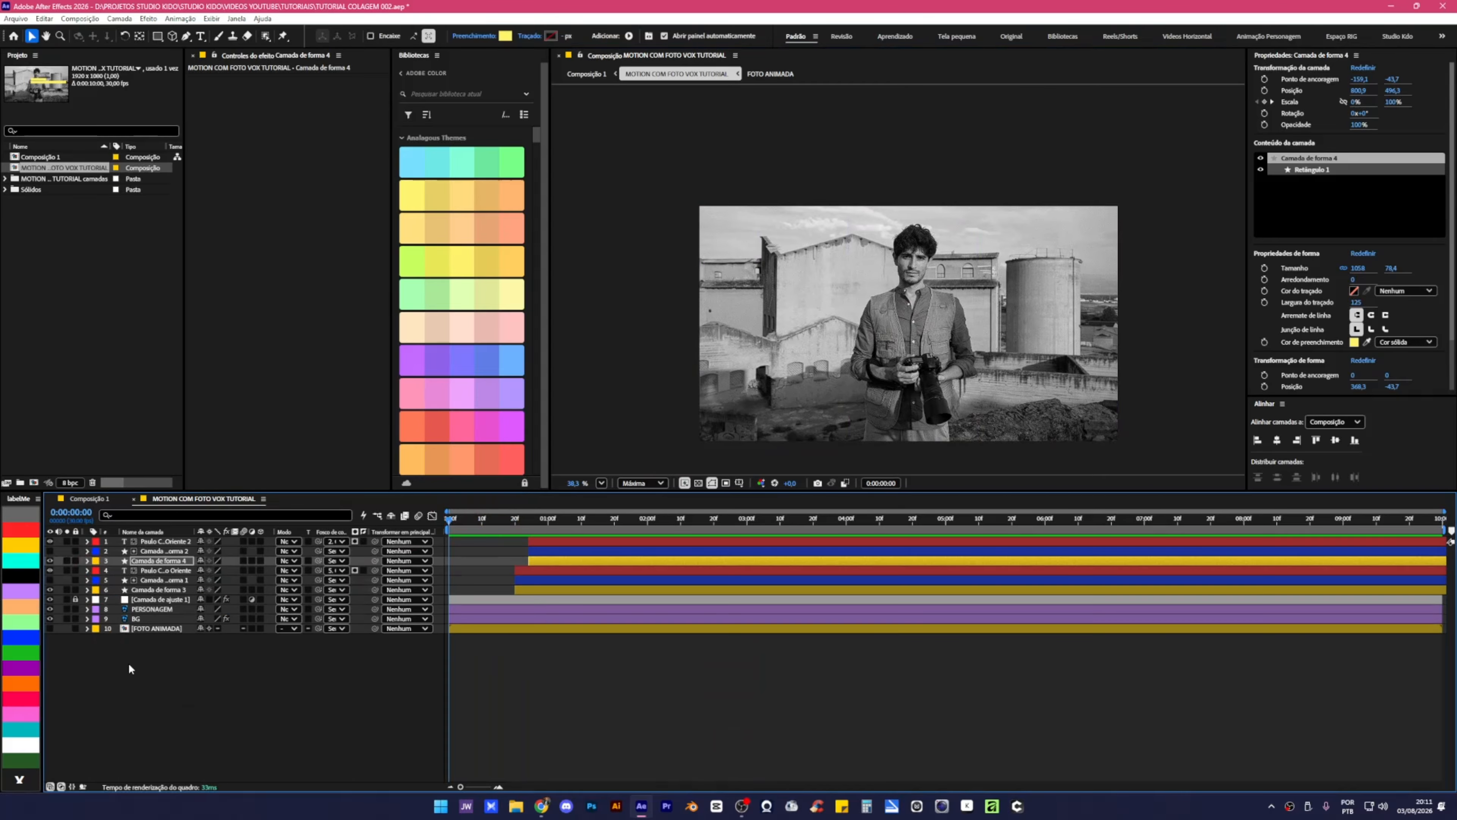
left_click(179, 688)
right_click(180, 689)
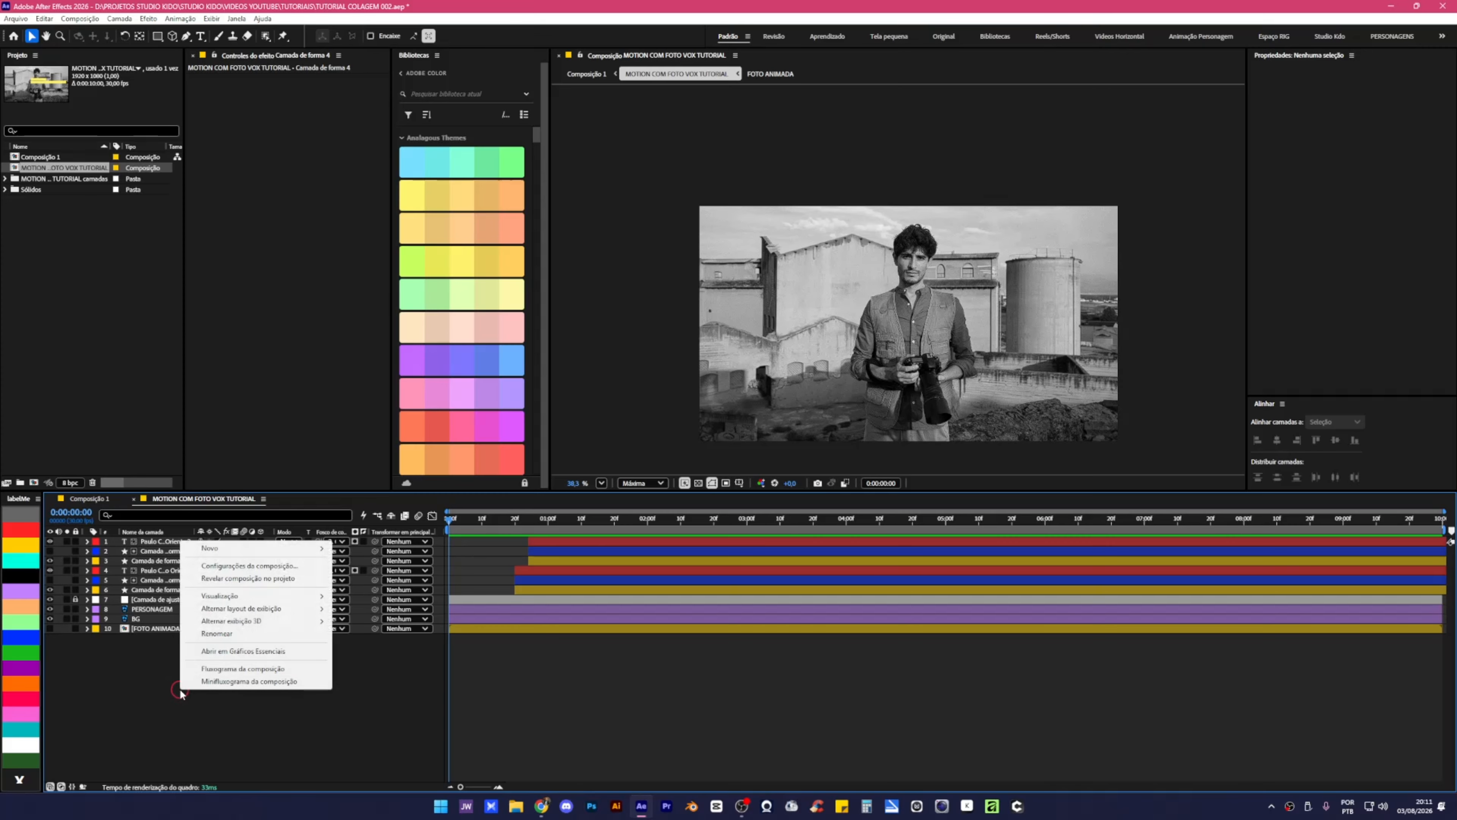
mouse_move(226, 549)
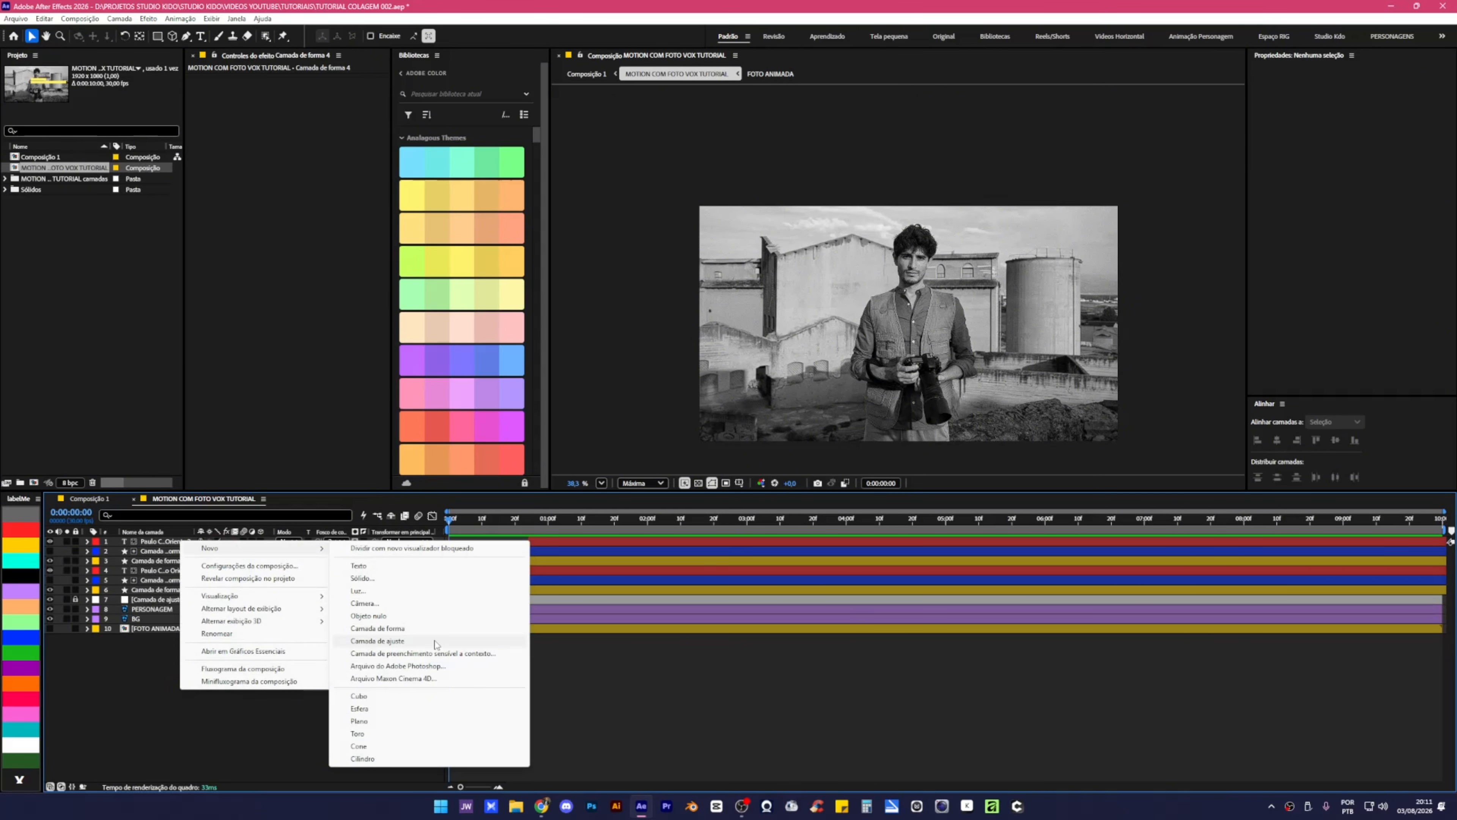
left_click(377, 641)
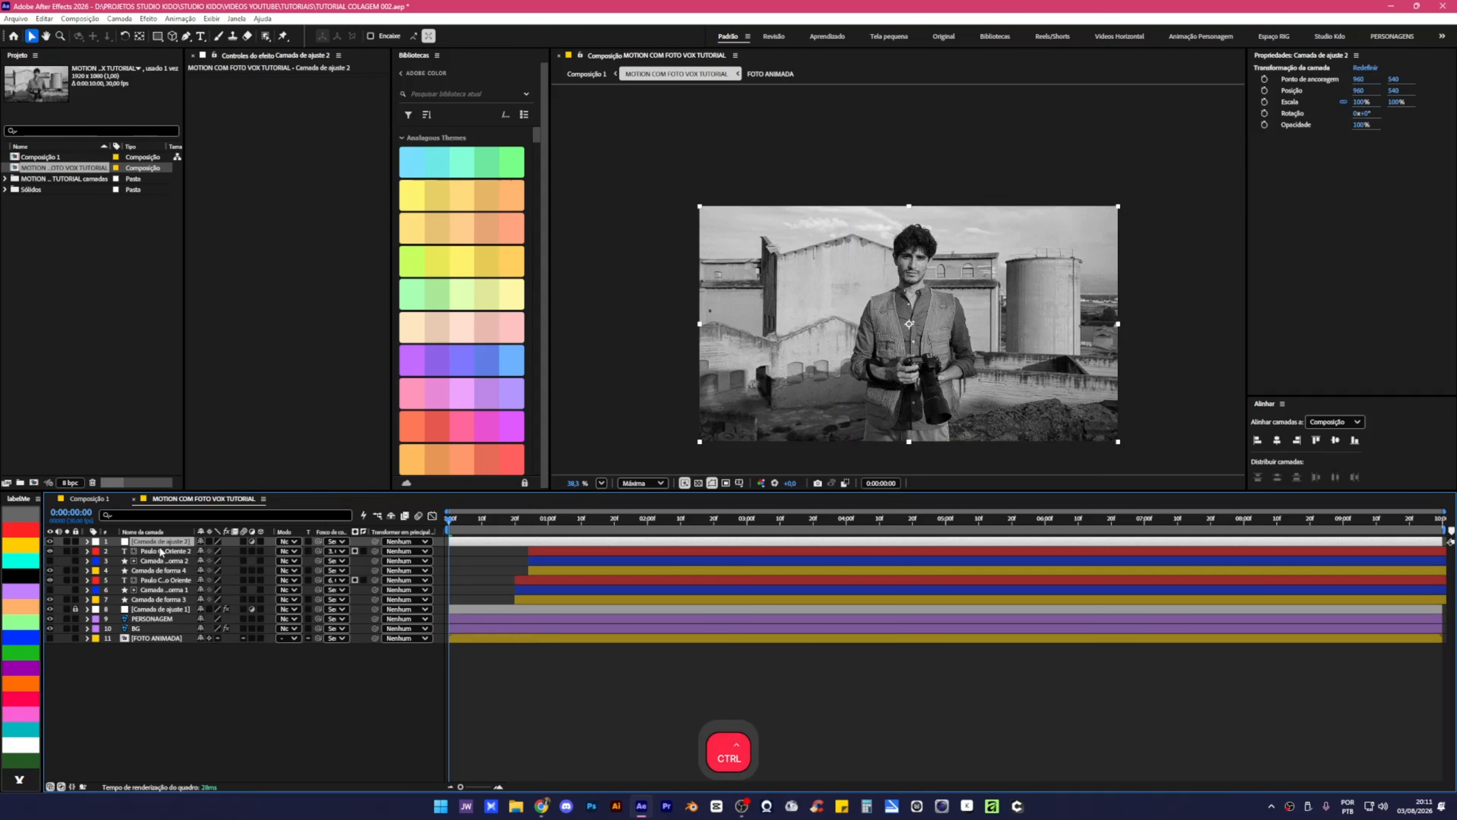
key("ctrl+space")
Apply Posterizar tempo at 12 fps to Camada de ajuste 2, then preview to 0:00:03:00.
type("Poster")
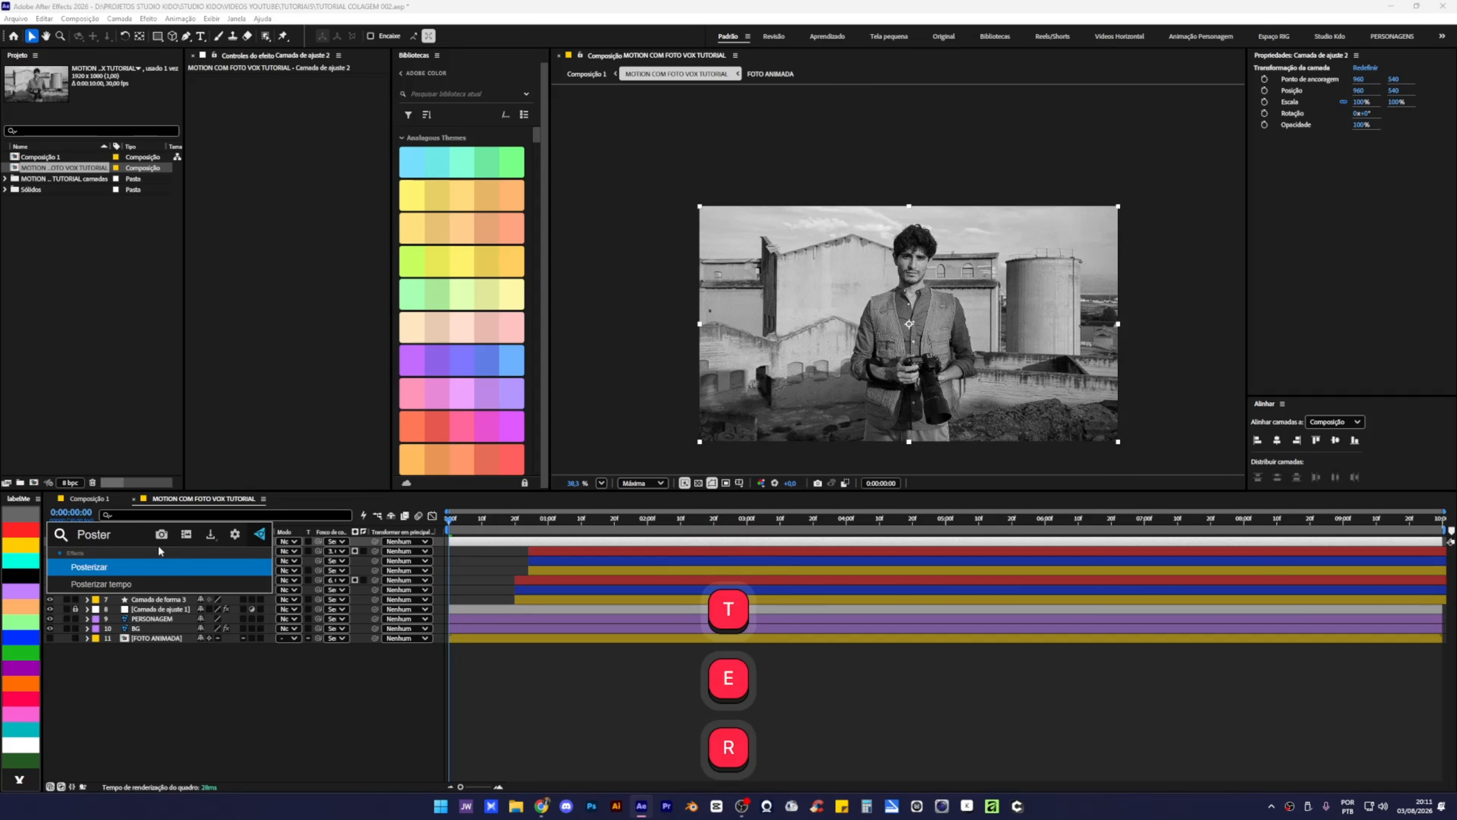
left_click(101, 584)
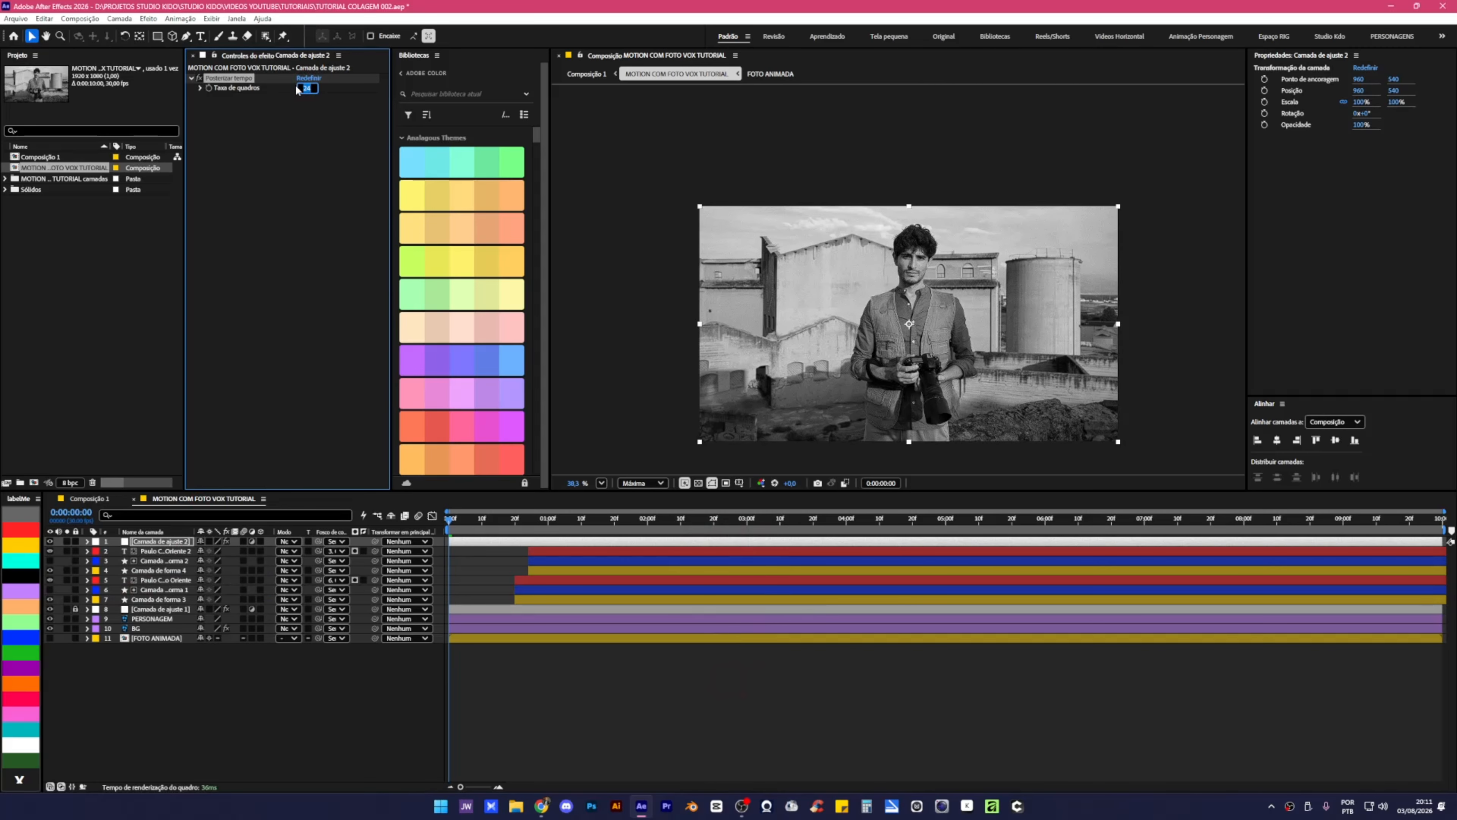
type("12")
key("Return")
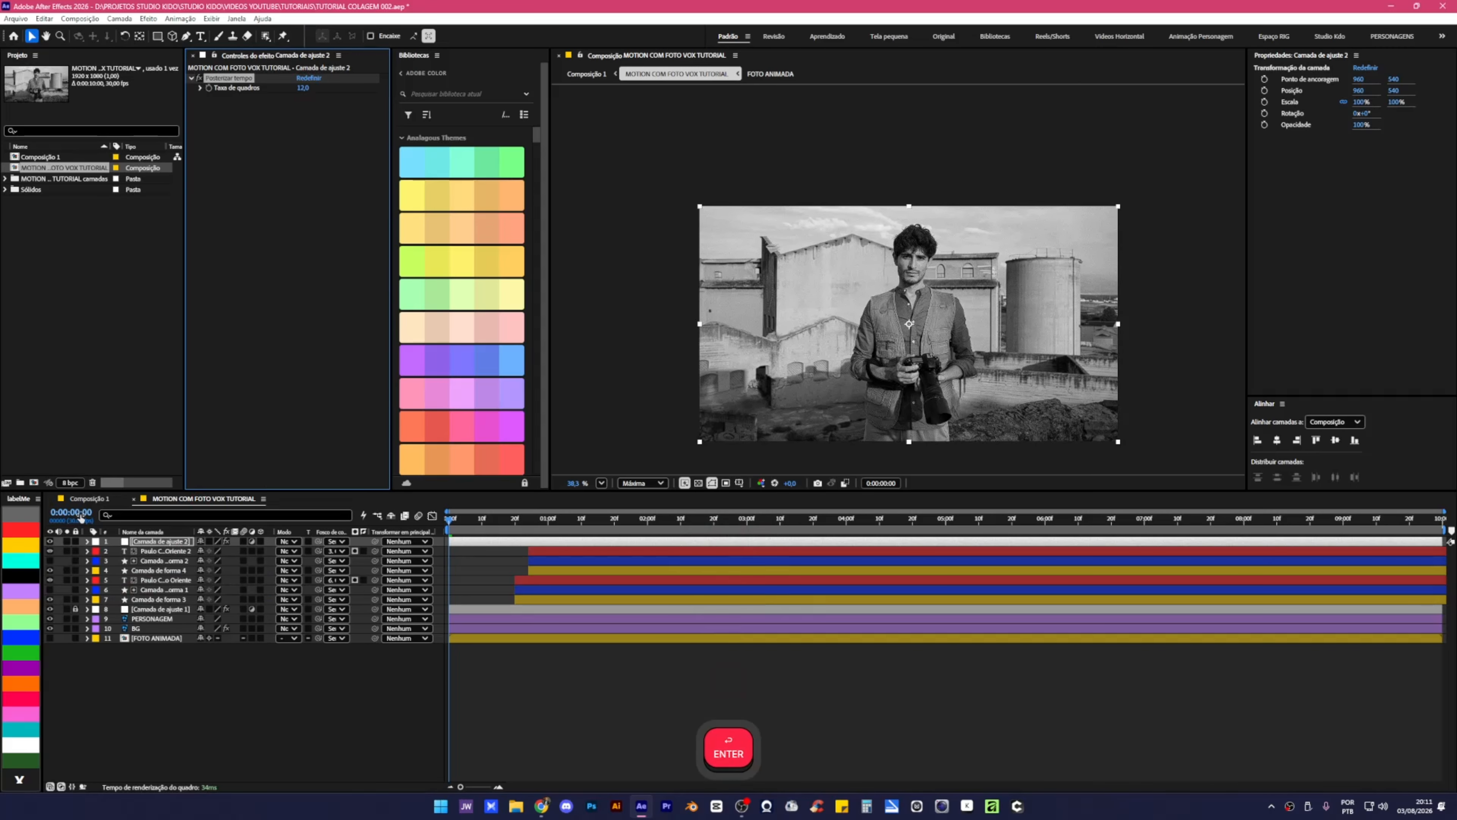
left_click(435, 682)
key("n")
key("space")
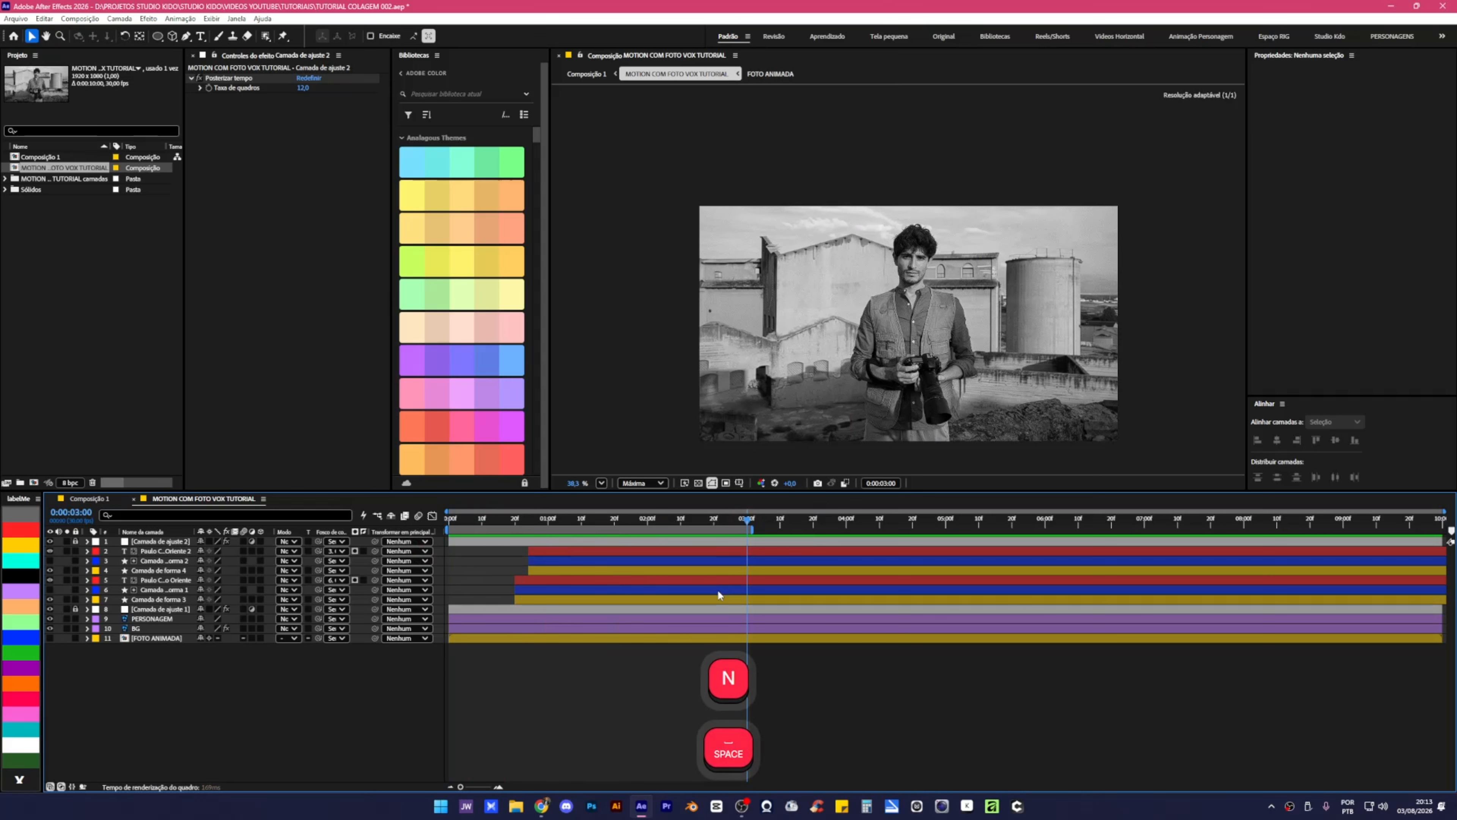